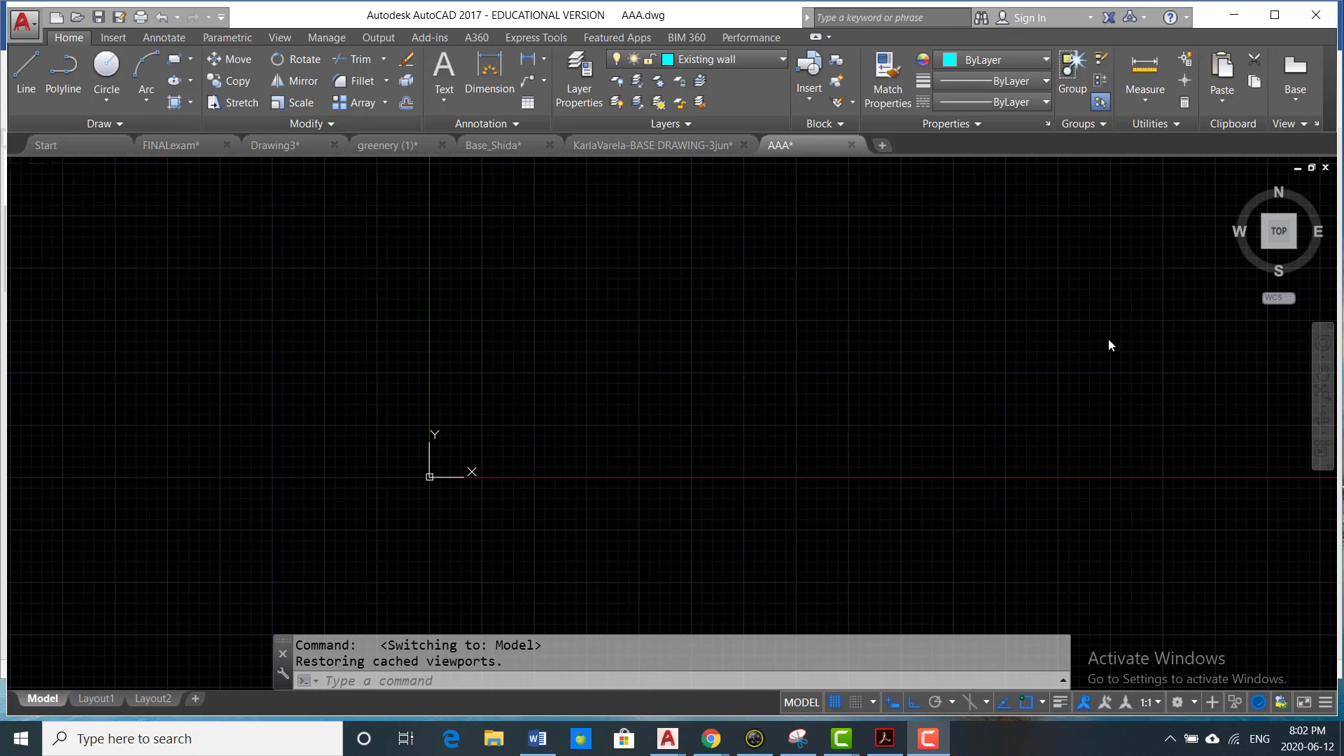
# - On the Existing wall layer, draw a 5" vertical door jamb line upward, followed by a 6" line to the left
pyautogui.click(775, 62)
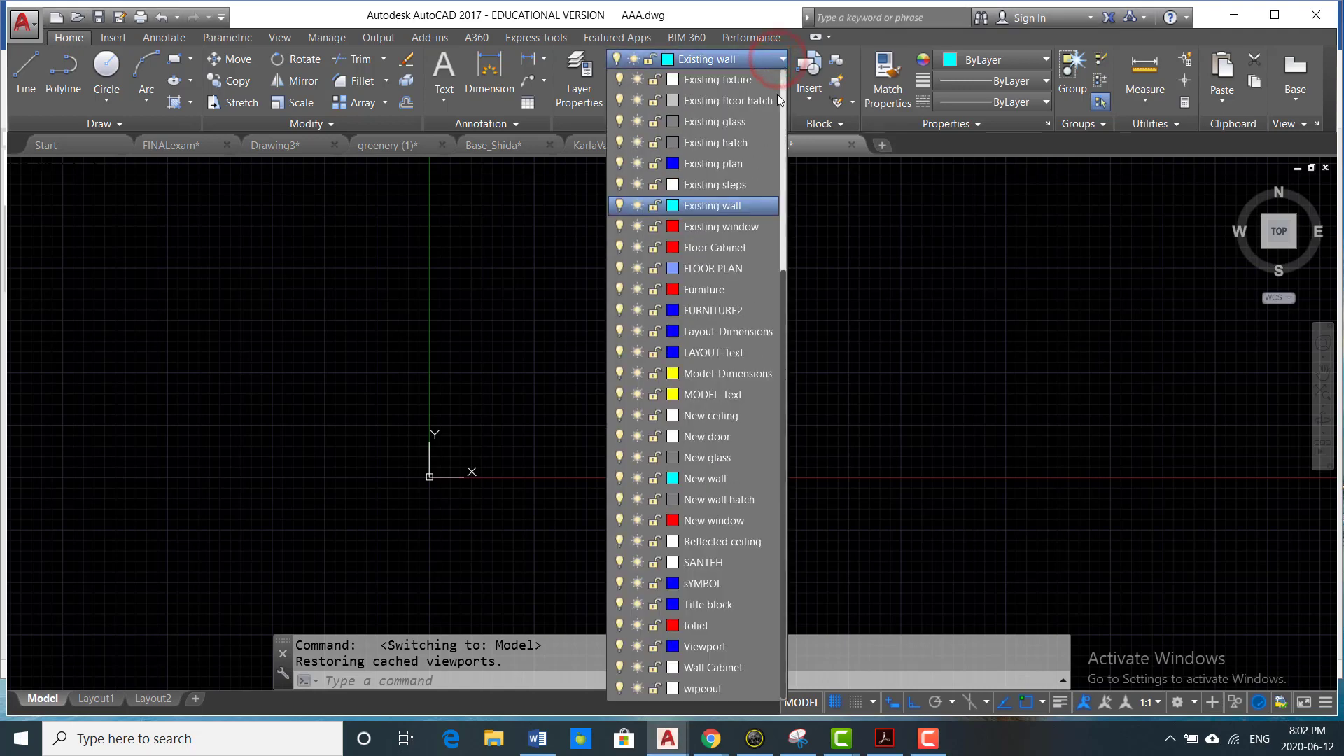
pyautogui.click(726, 205)
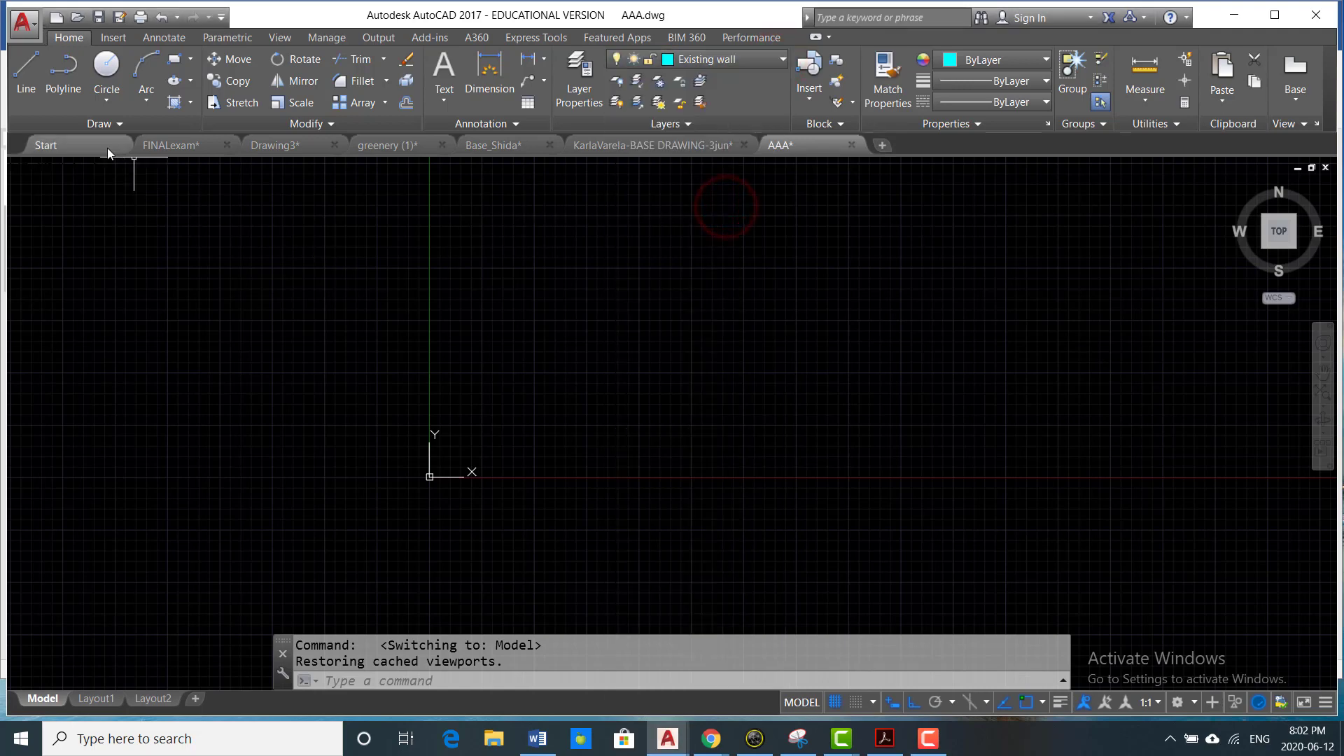
pyautogui.click(23, 76)
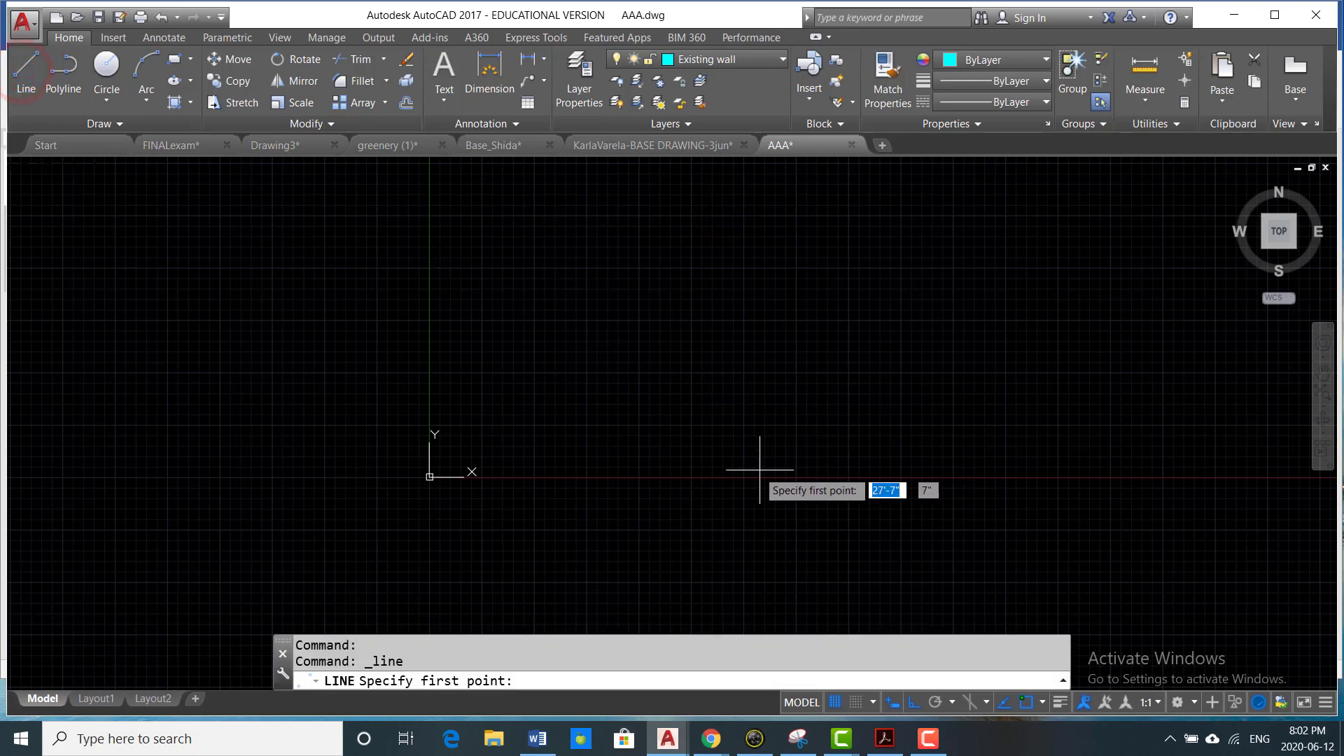
pyautogui.scroll(2, 630, 451)
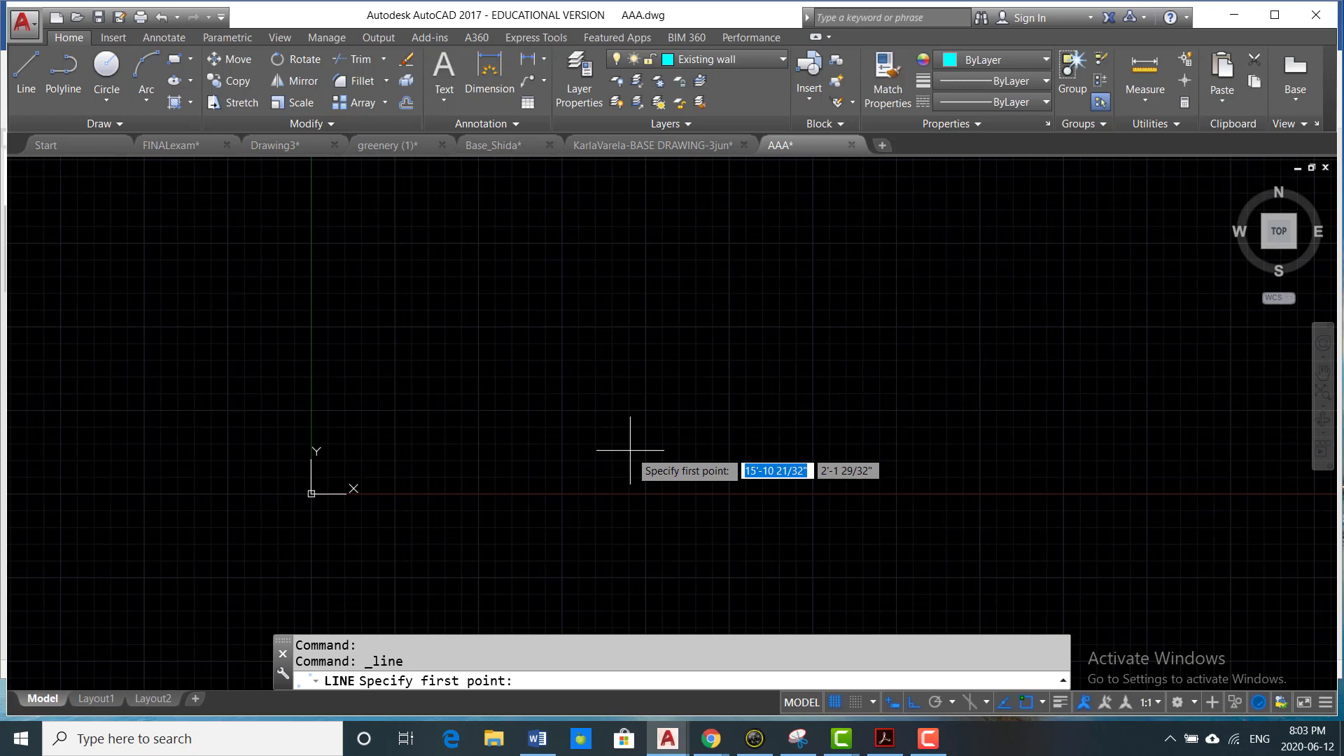
pyautogui.click(630, 450)
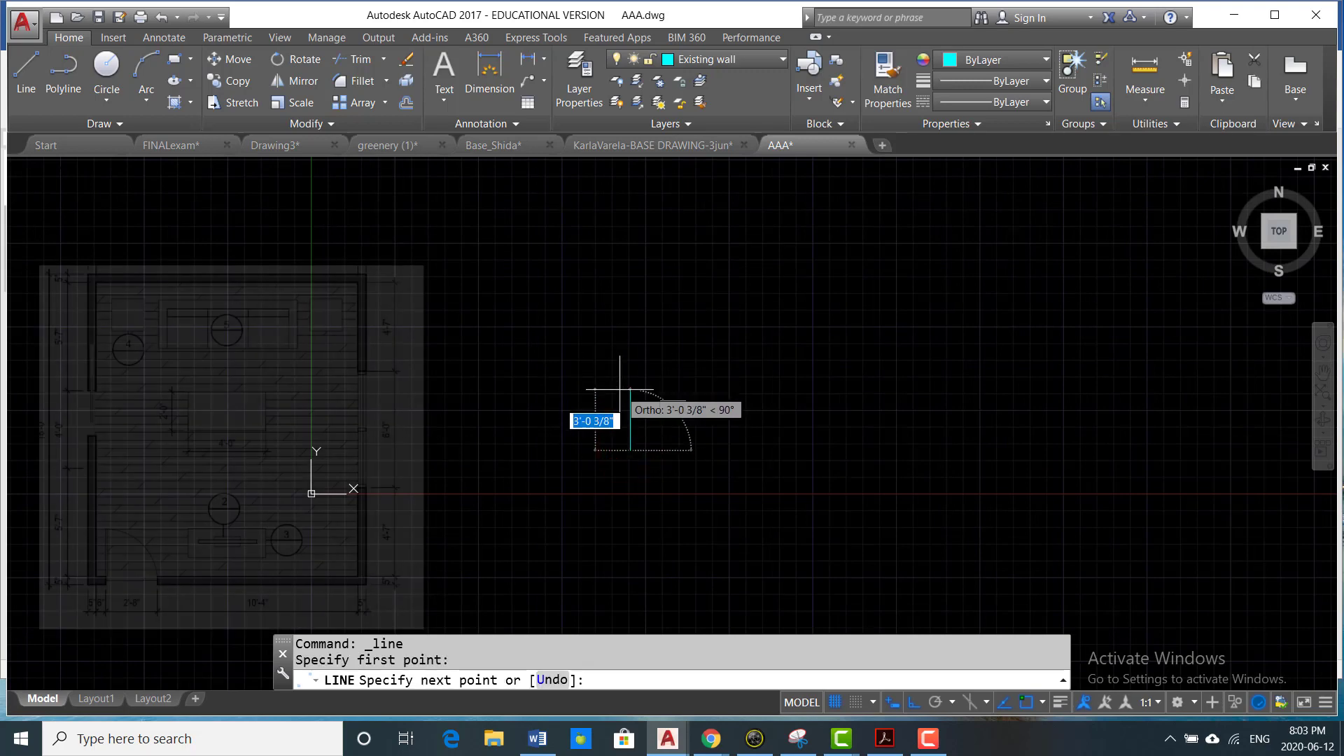
pyautogui.write('5')
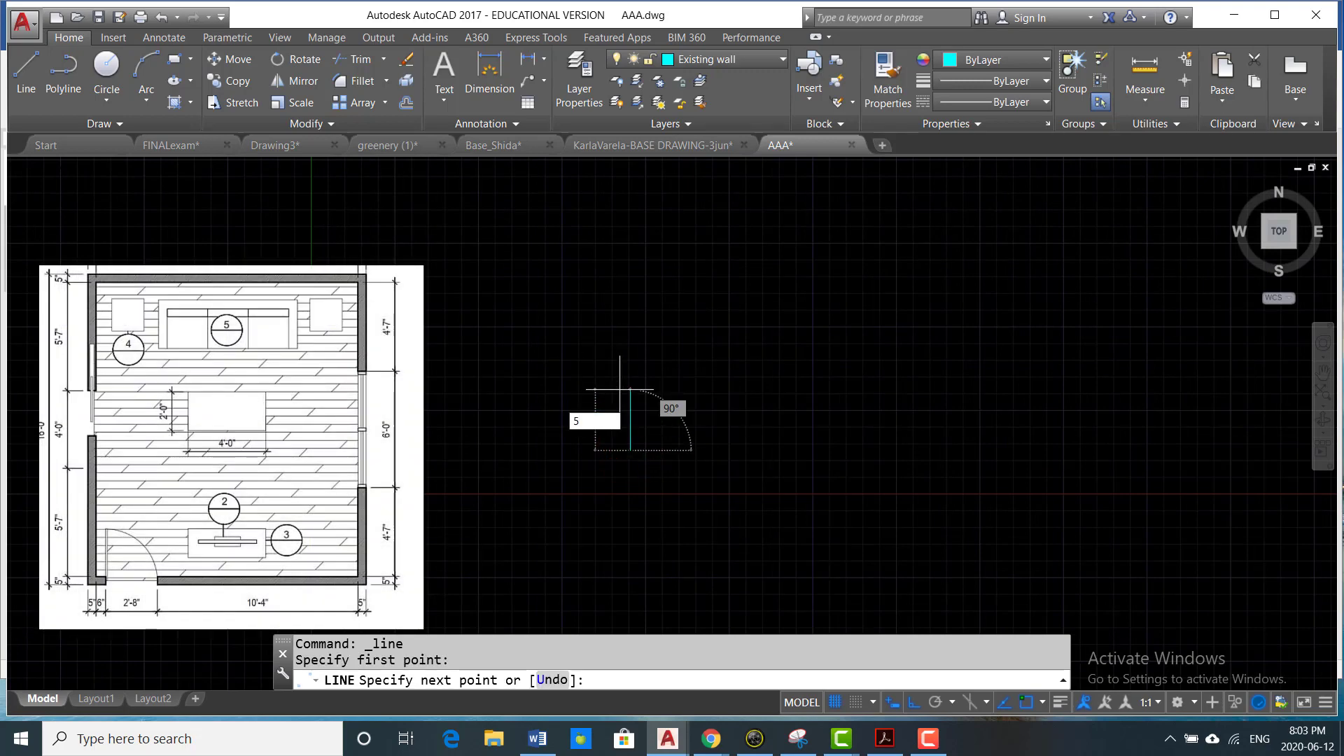
pyautogui.press('Return')
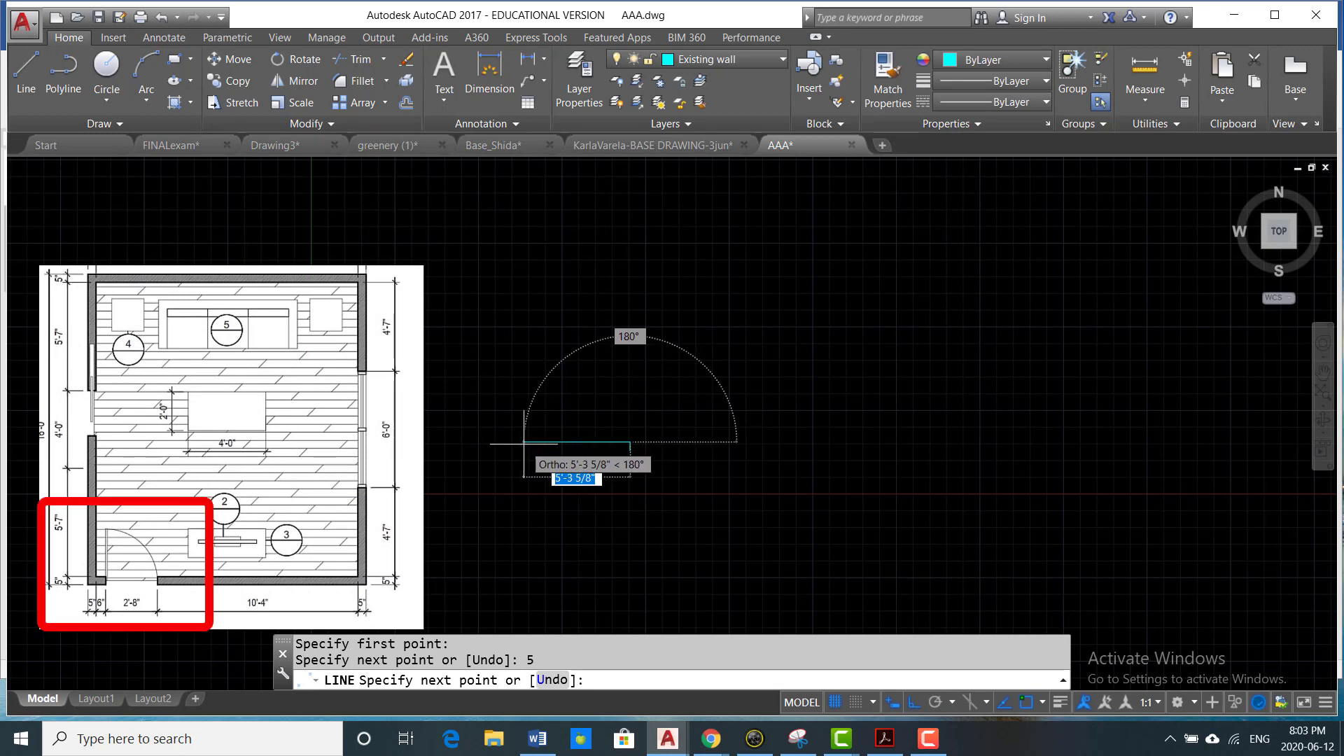
pyautogui.write('6')
pyautogui.press('Return')
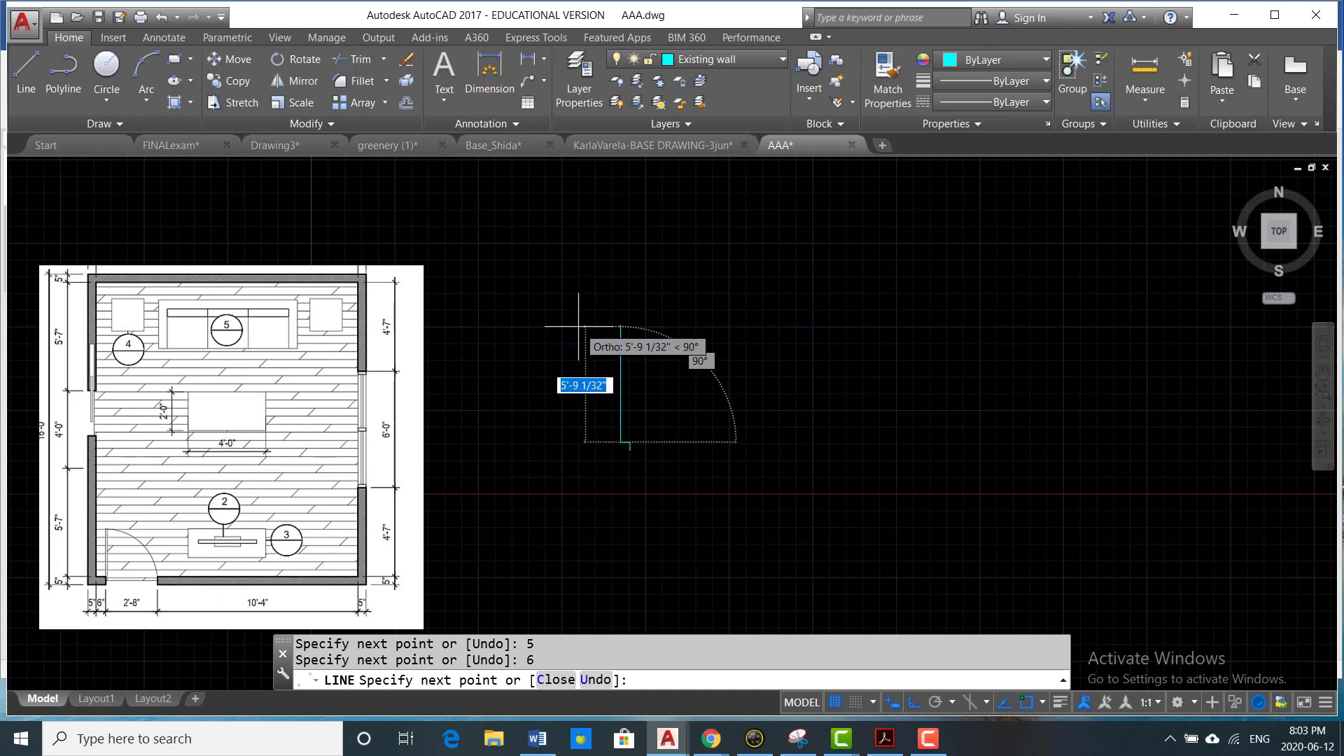
# - Continue the line straight up from the 6" segment as a freely sized left wall line, and end it there
pyautogui.scroll(-2, 578, 326)
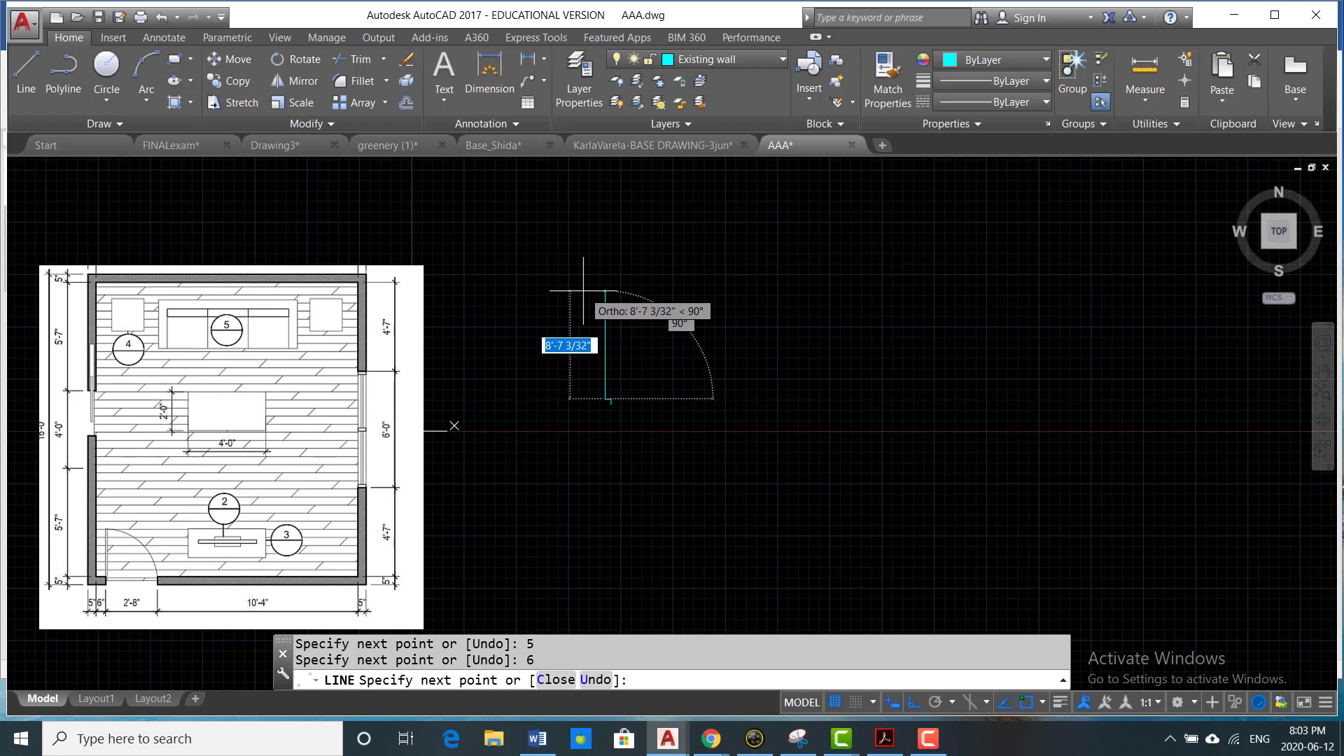
pyautogui.click(601, 355)
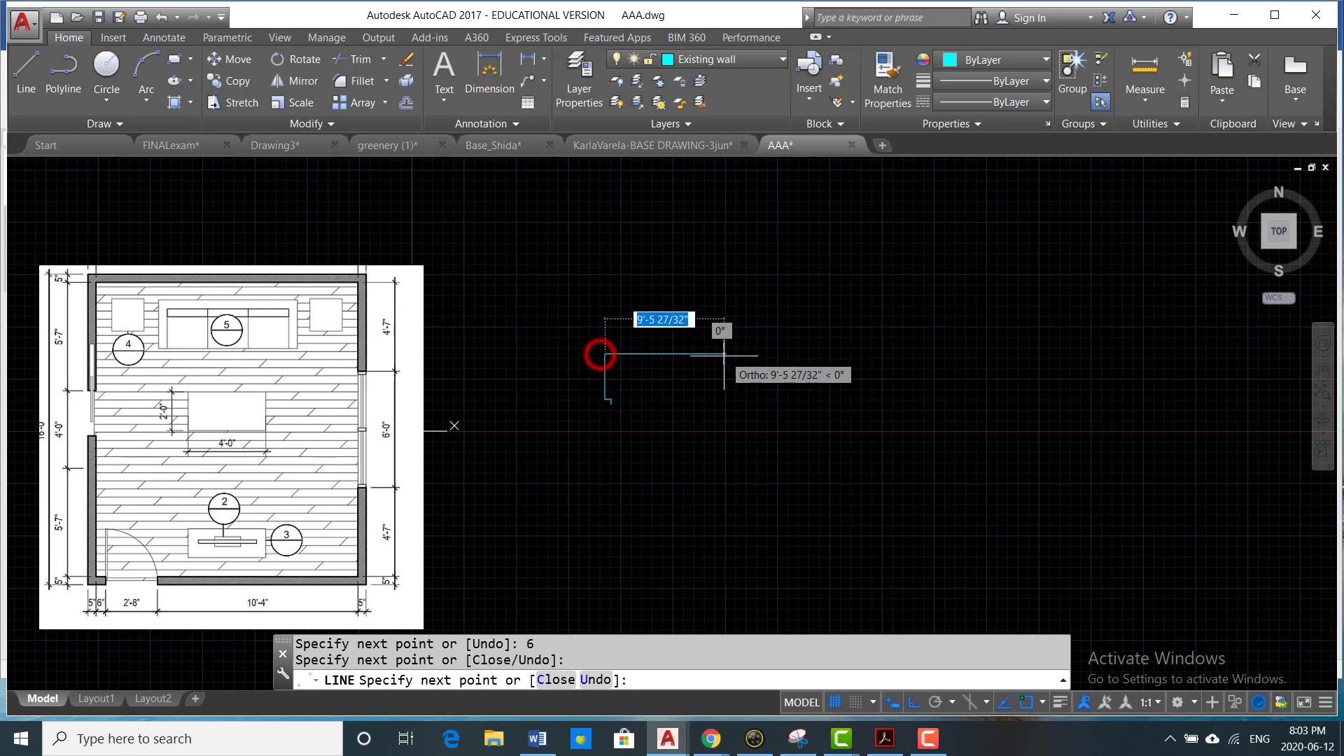
pyautogui.press('Escape')
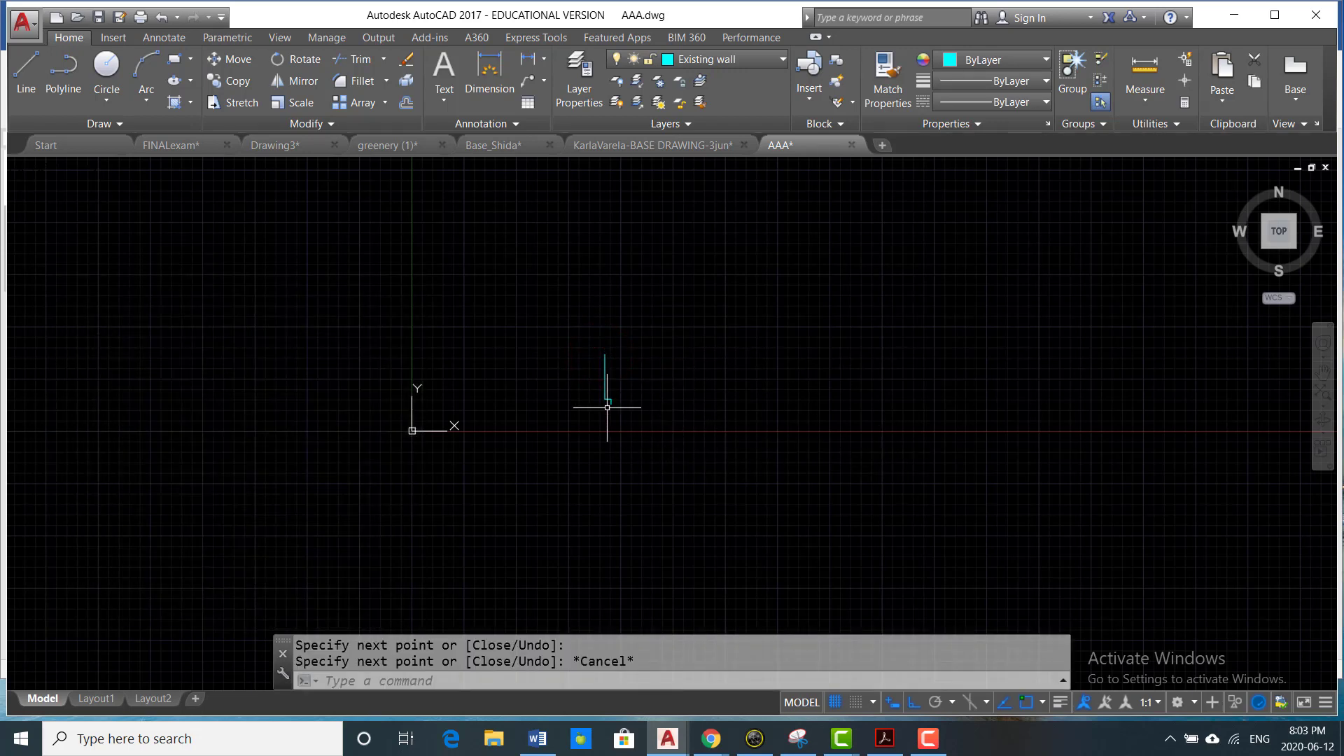
# - Offset the 5" door jamb line 2'8" to the right to form the other side of the door opening
pyautogui.scroll(5, 608, 399)
pyautogui.write('o')
pyautogui.press('Return')
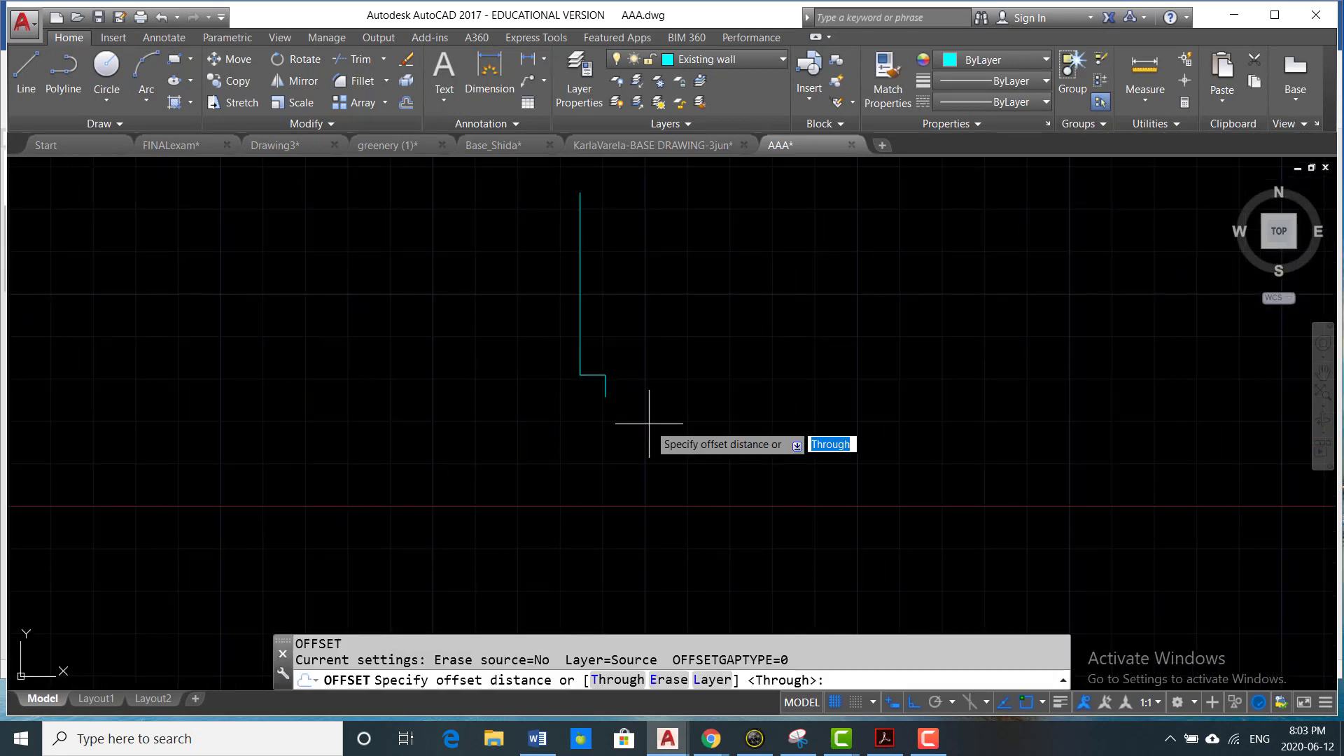
pyautogui.write("2'8")
pyautogui.press('Return')
pyautogui.click(606, 387)
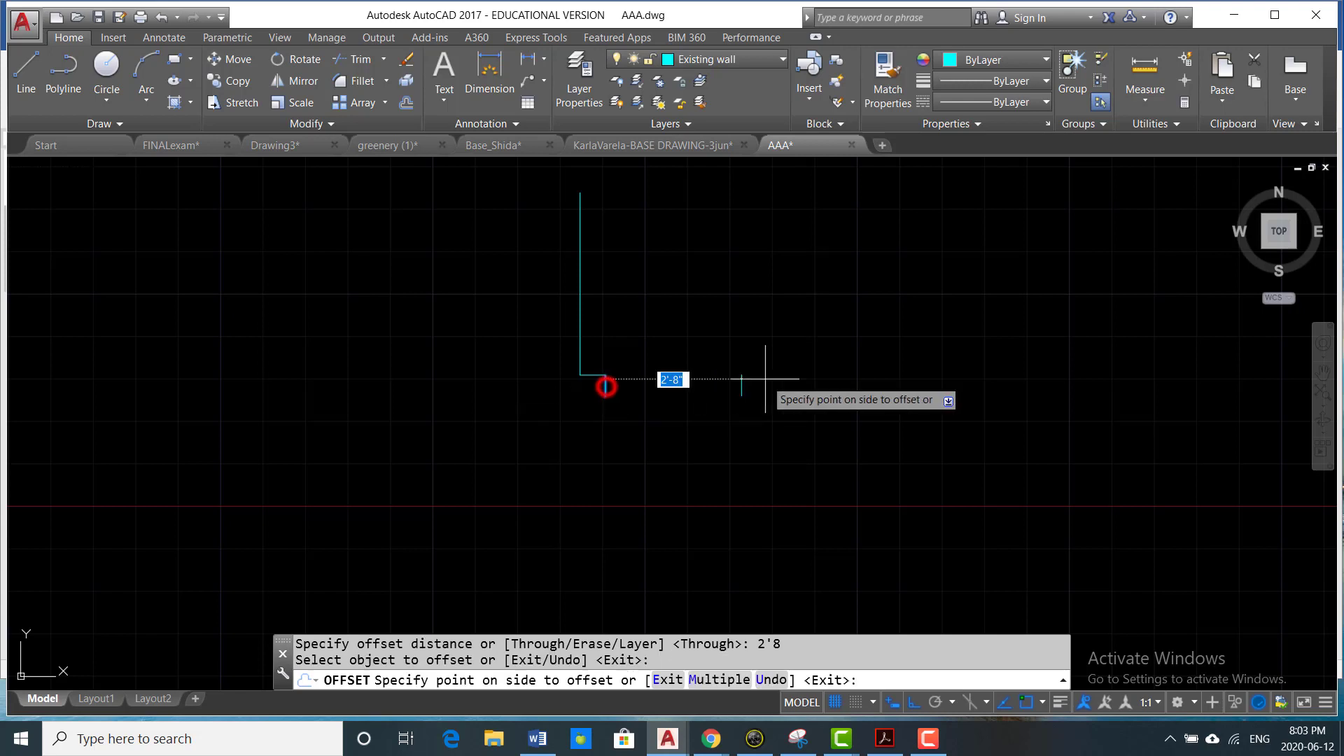
pyautogui.click(765, 379)
pyautogui.press('Return')
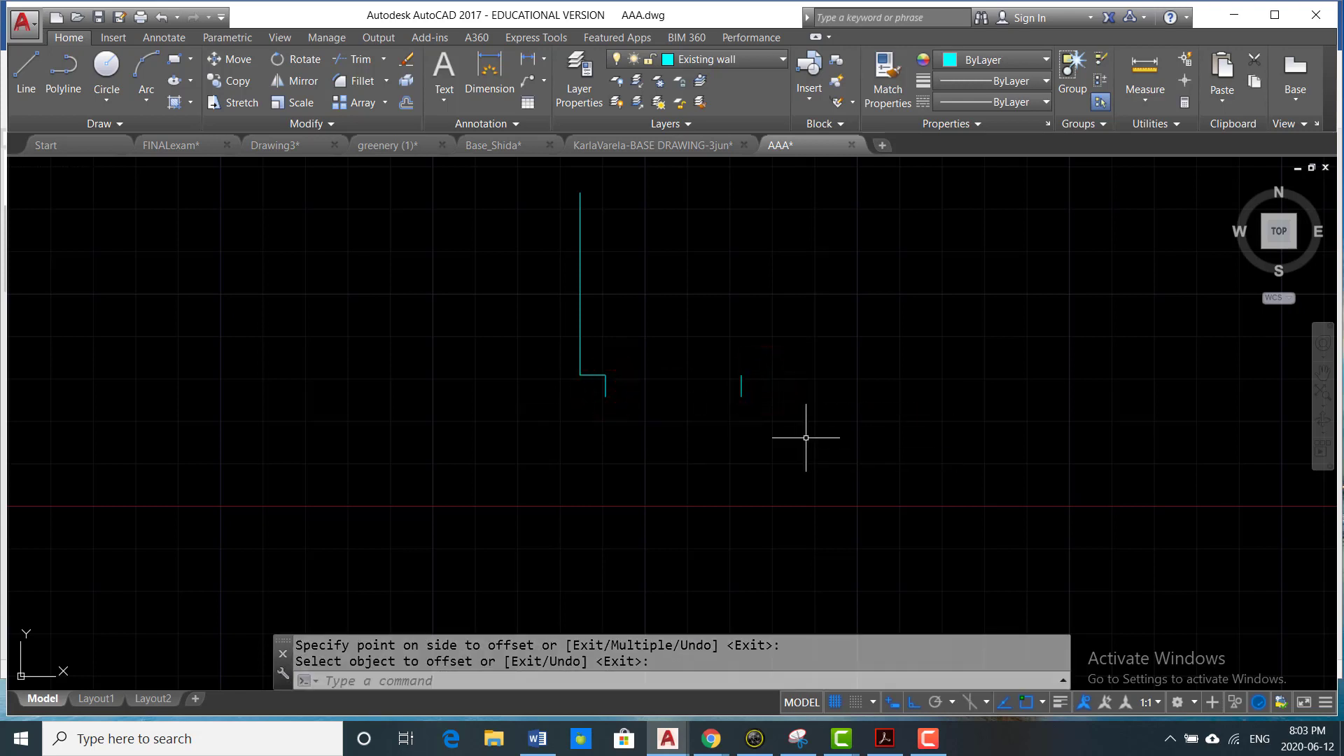
# - Draw the bottom wall's inner line 10'4" to the right from the upper end of the right door jamb
pyautogui.write('l')
pyautogui.press('Return')
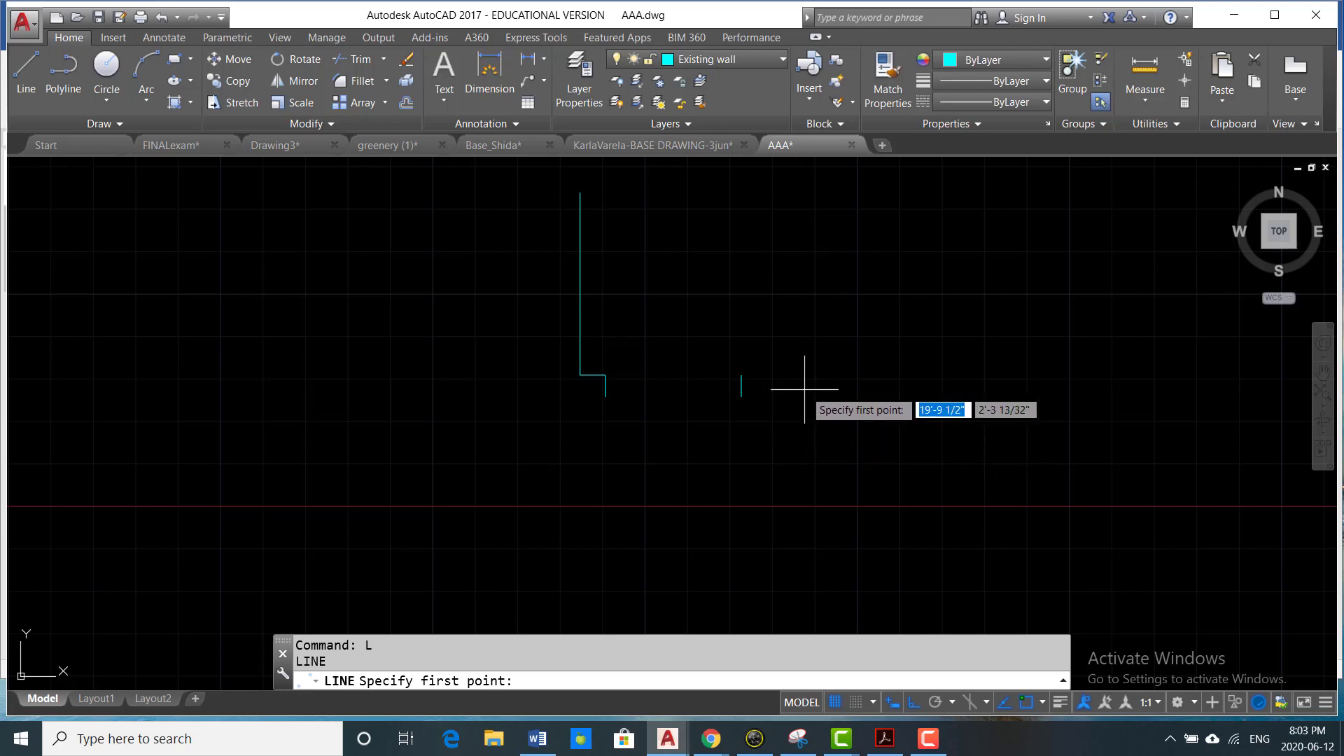
pyautogui.click(741, 375)
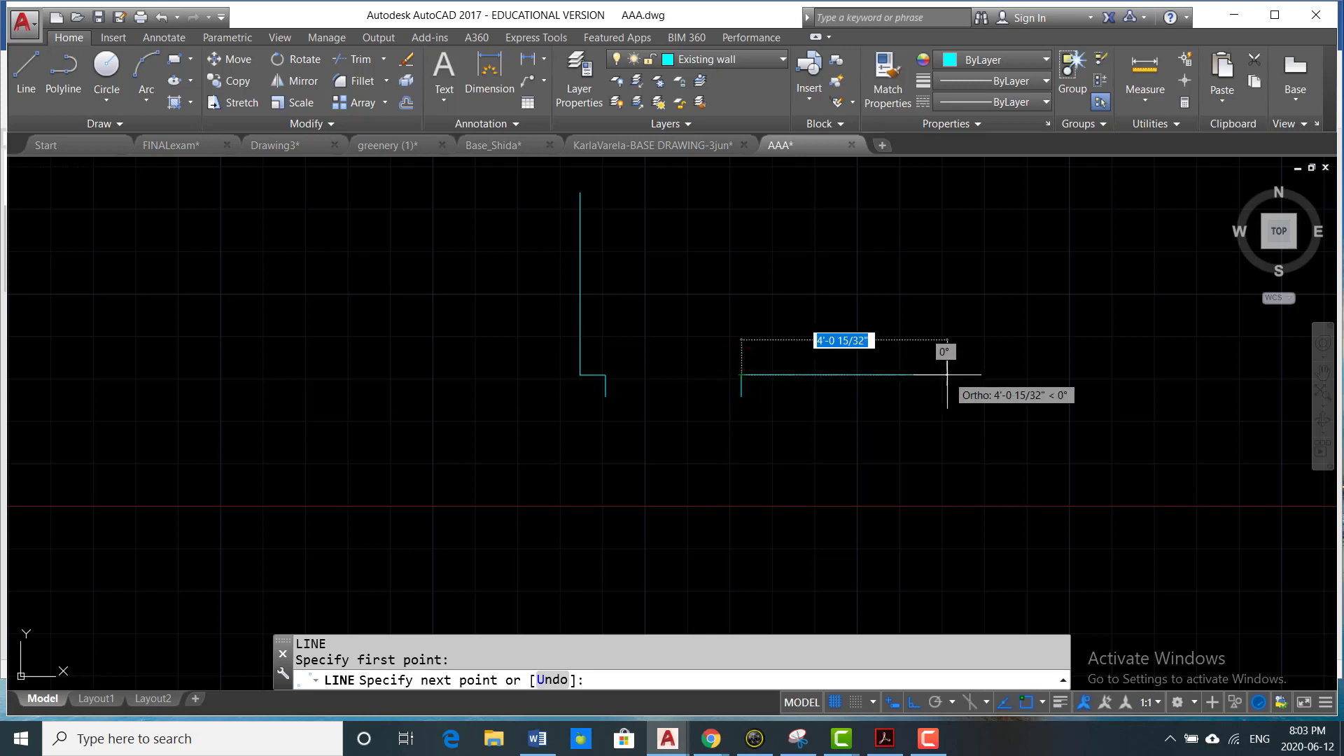
pyautogui.write('10')
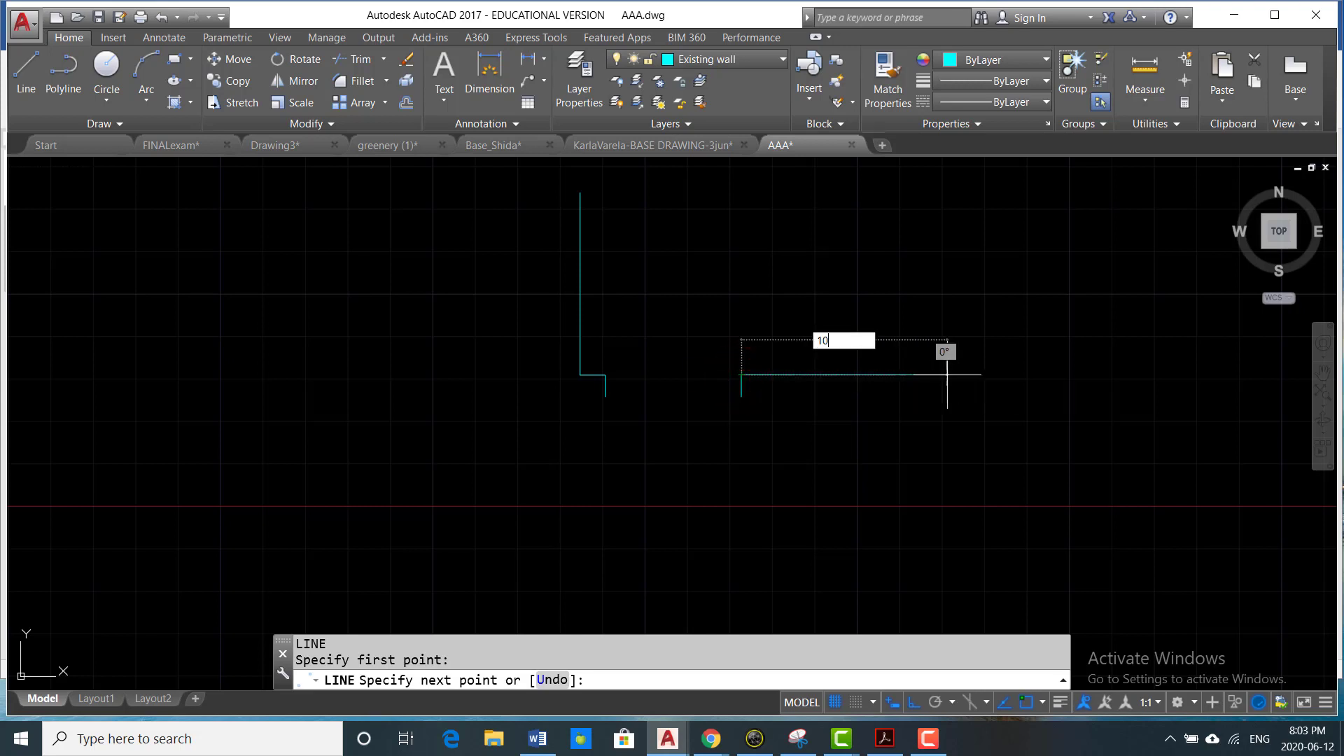
pyautogui.write("'4")
pyautogui.press('Return')
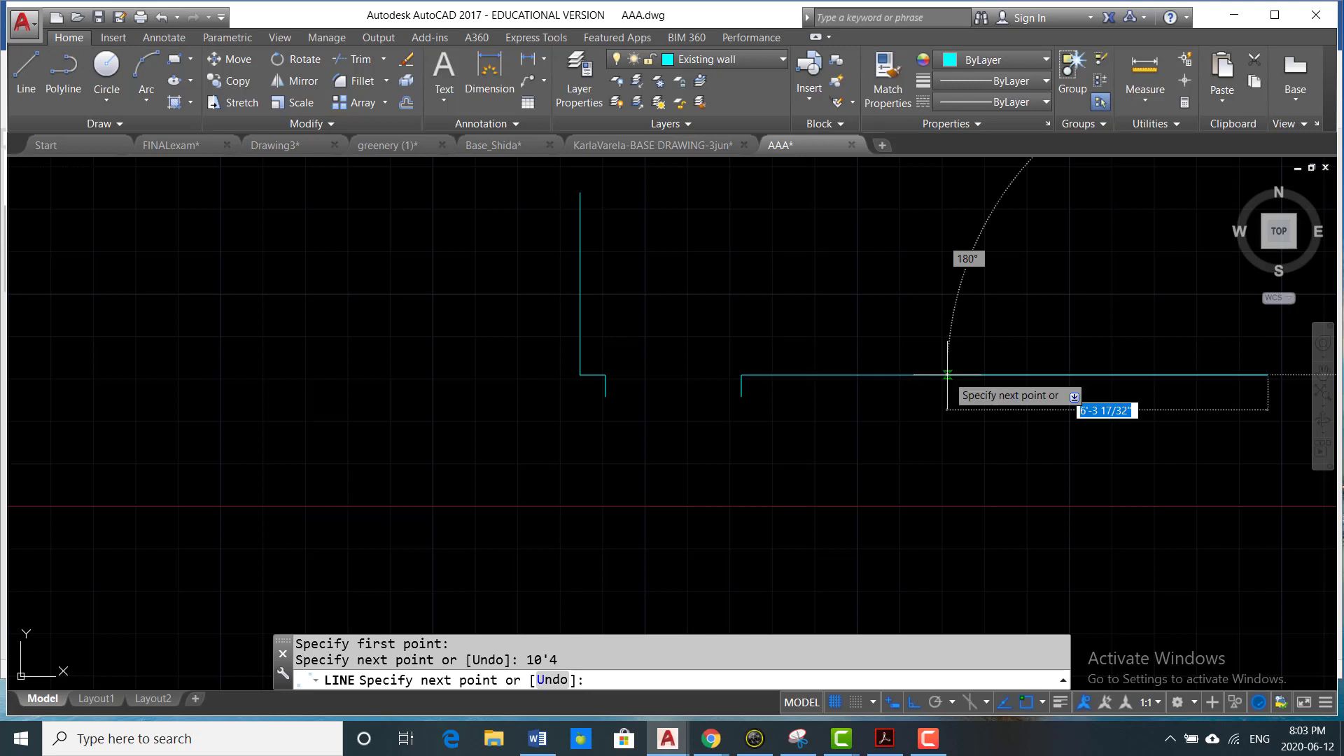
# - Continue the line 4'7" upward for the right wall's inner face, then 5" to the right for the wall thickness
pyautogui.scroll(-2, 952, 381)
pyautogui.moveTo(1029, 390); pyautogui.dragTo(964, 411, button='middle')
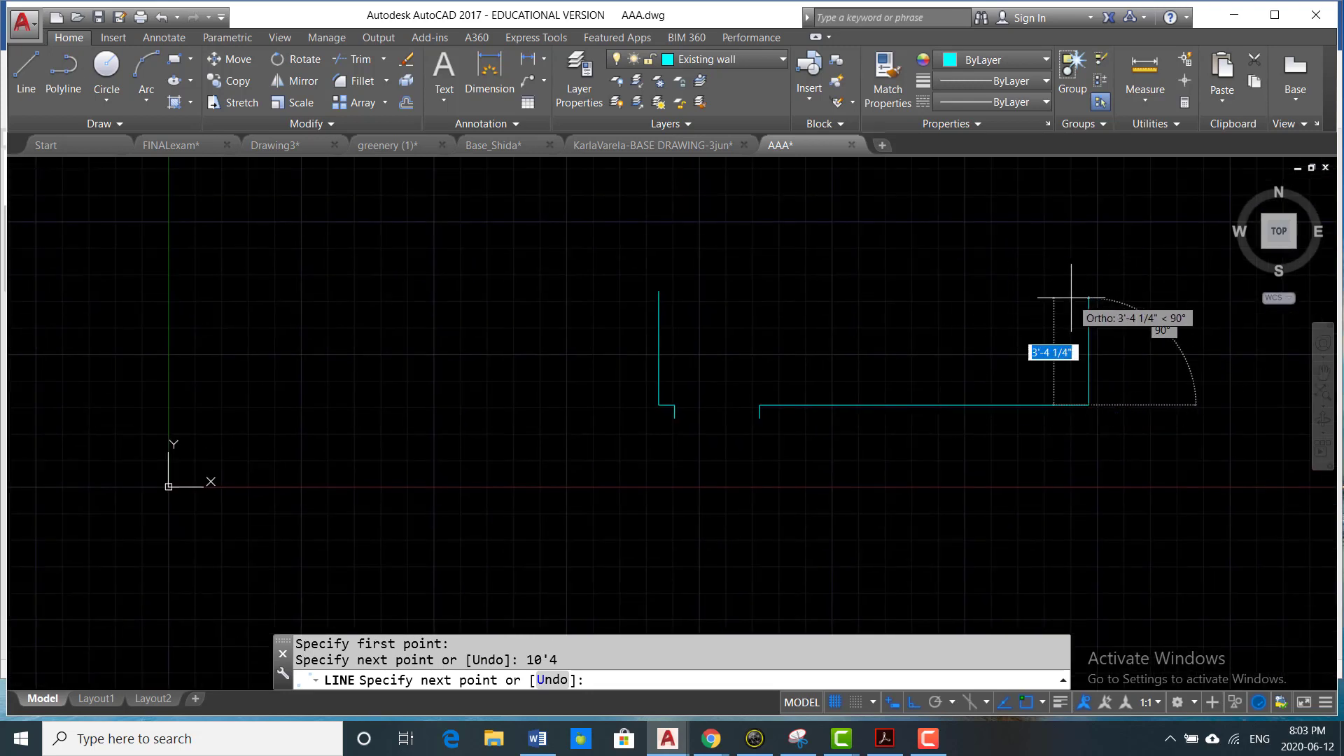
pyautogui.write("4'7")
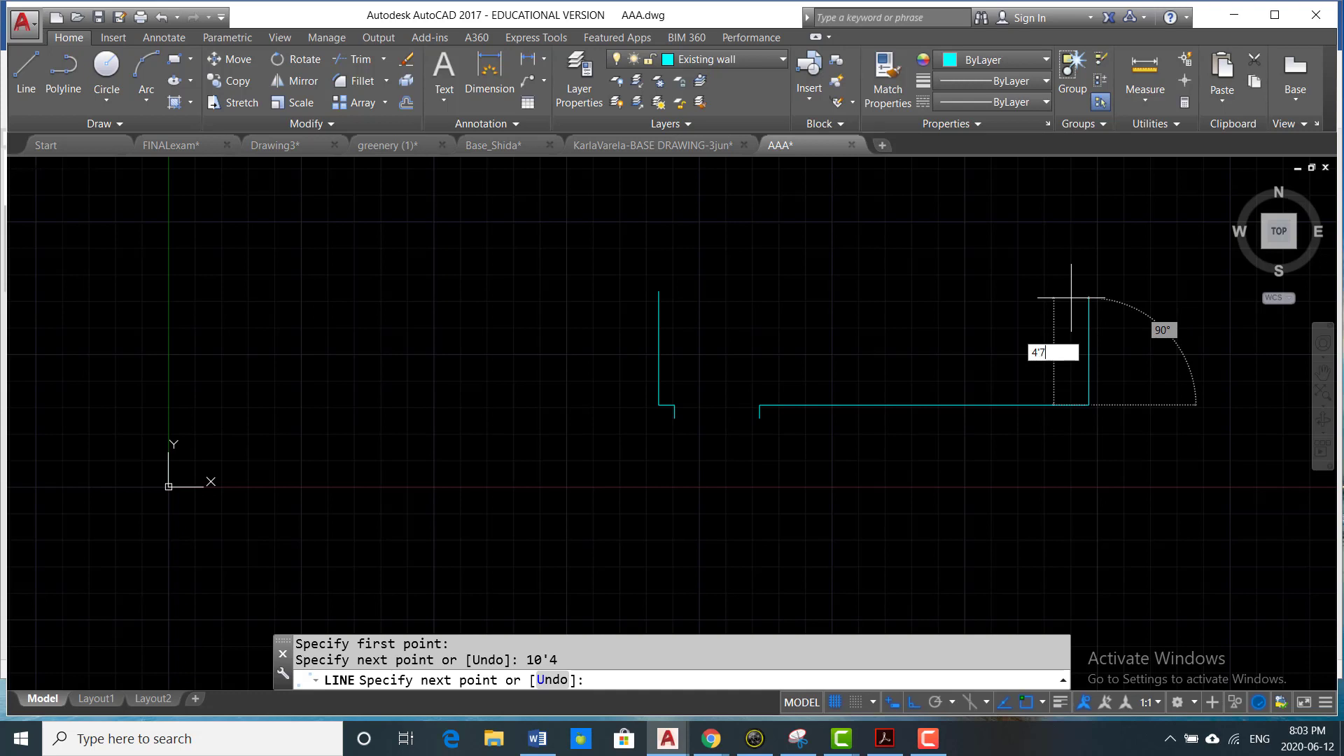
pyautogui.press('Return')
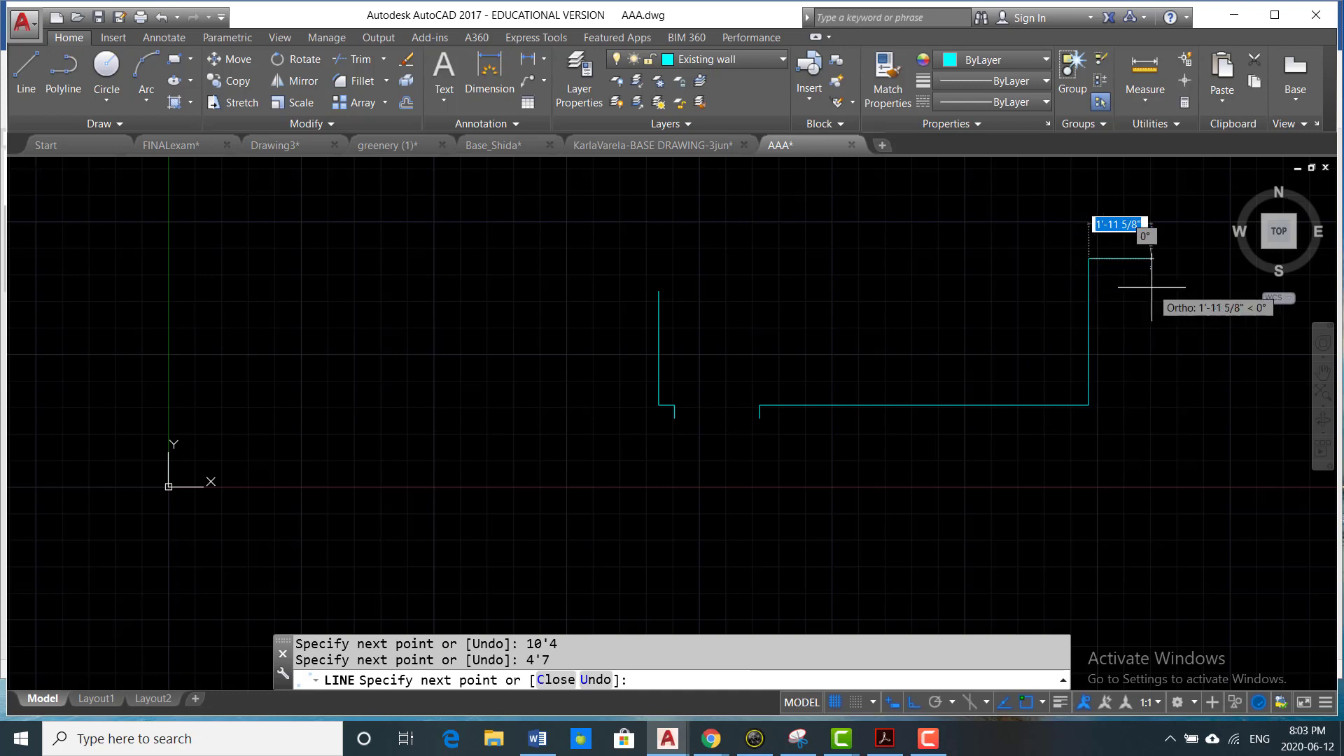
pyautogui.write('5')
pyautogui.press('Return')
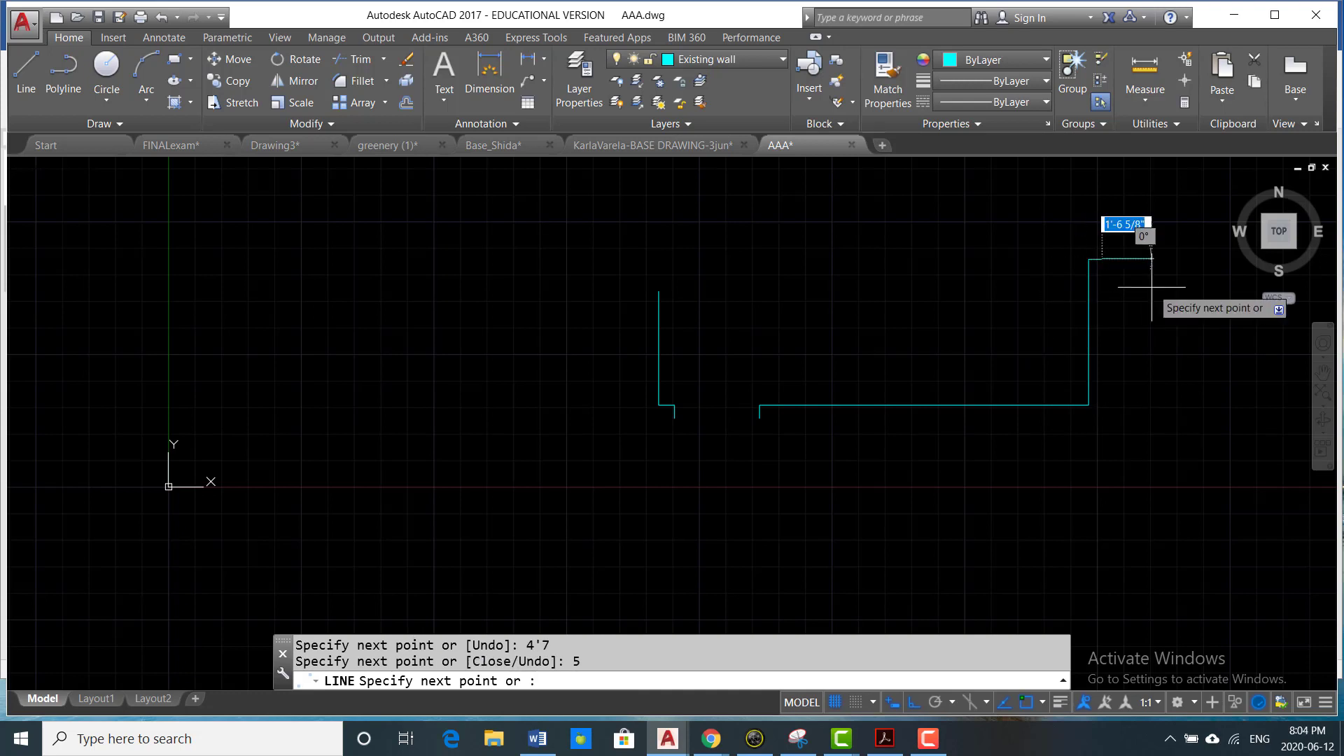
# - Complete the outer wall face by drawing down to the door jamb's lower level and back left to the jamb's lower endpoint
pyautogui.scroll(-2, 1151, 287)
pyautogui.moveTo(1138, 241); pyautogui.dragTo(1138, 378, button='middle')
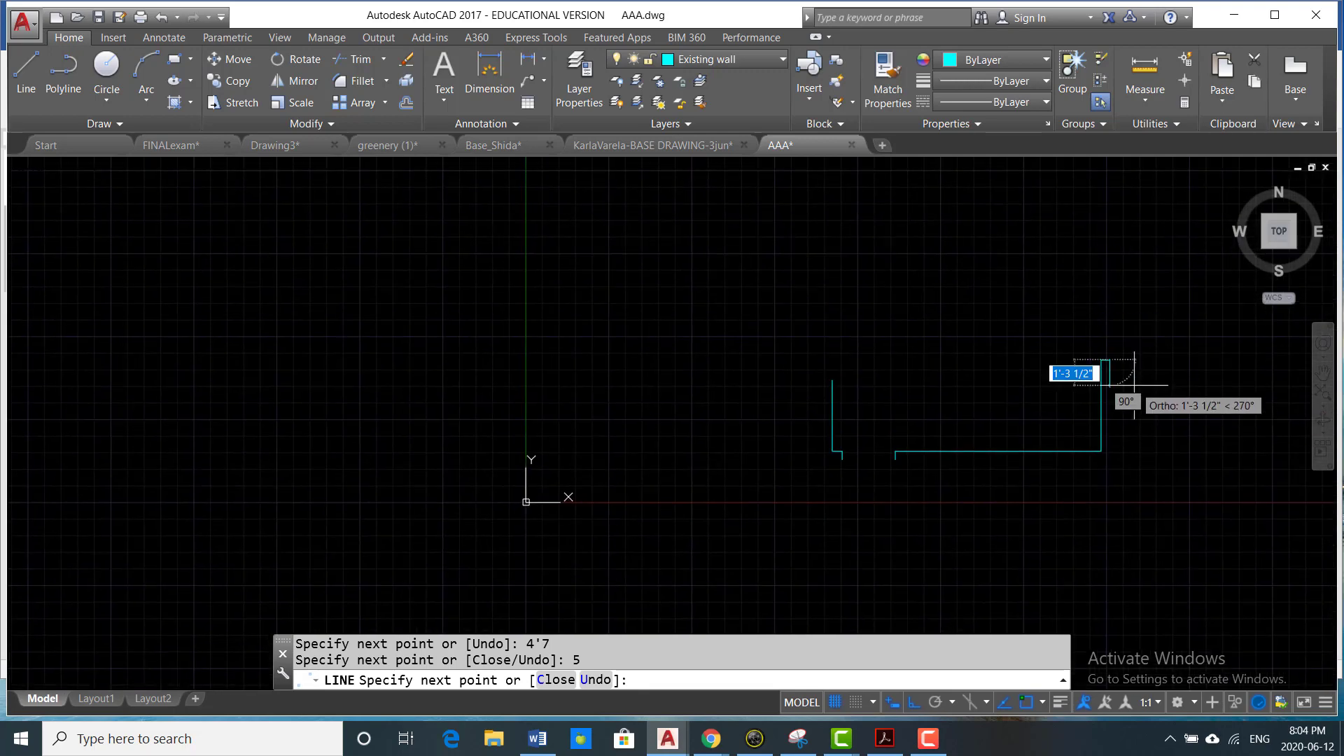
pyautogui.scroll(1, 1125, 450)
pyautogui.scroll(1, 1120, 465)
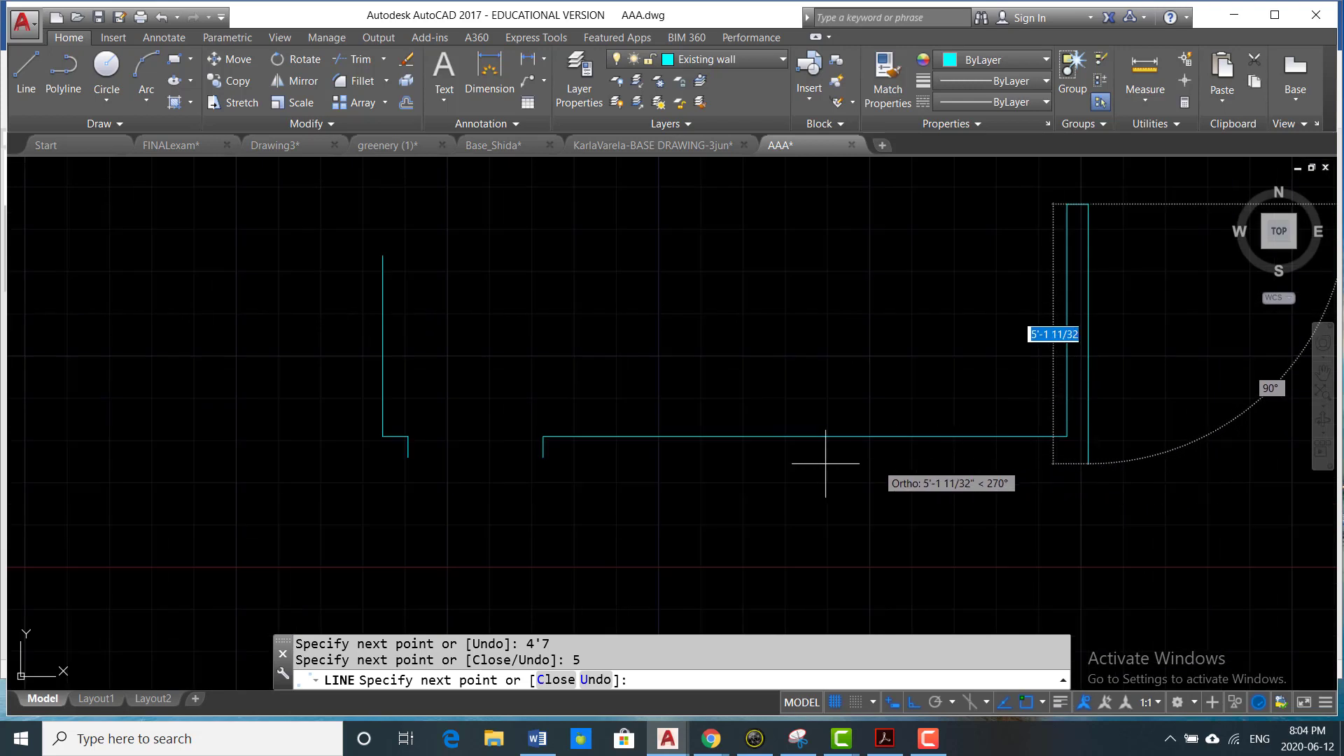
pyautogui.click(1064, 458)
pyautogui.click(549, 460)
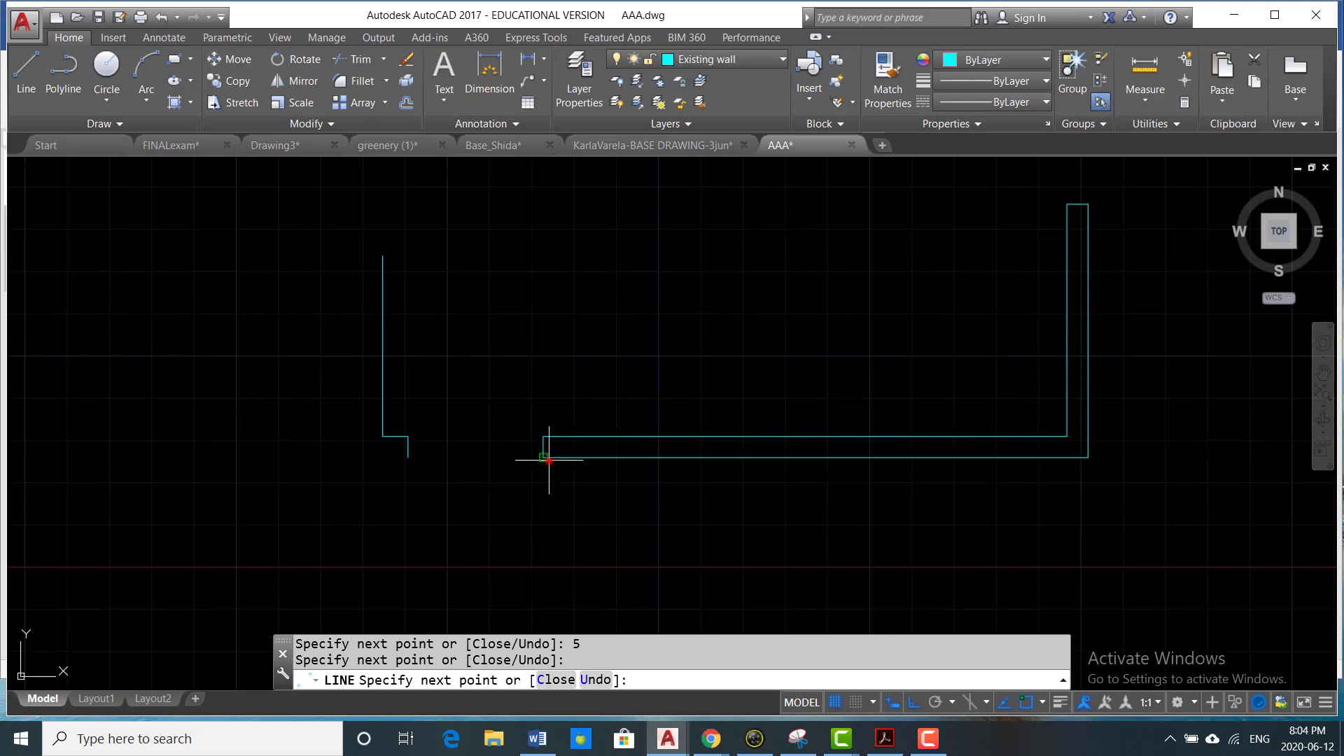
pyautogui.press('Return')
pyautogui.scroll(-6, 787, 460)
pyautogui.scroll(4, 899, 393)
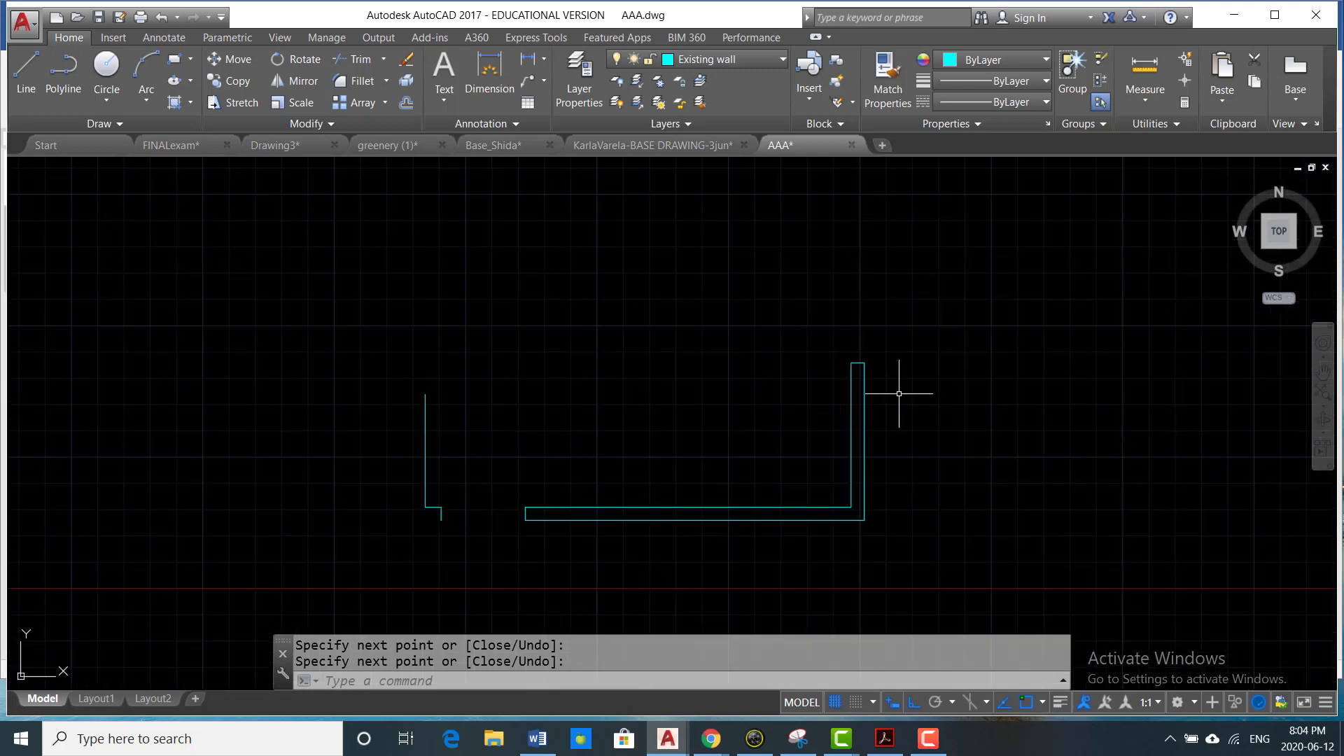
pyautogui.write('o')
pyautogui.press('Return')
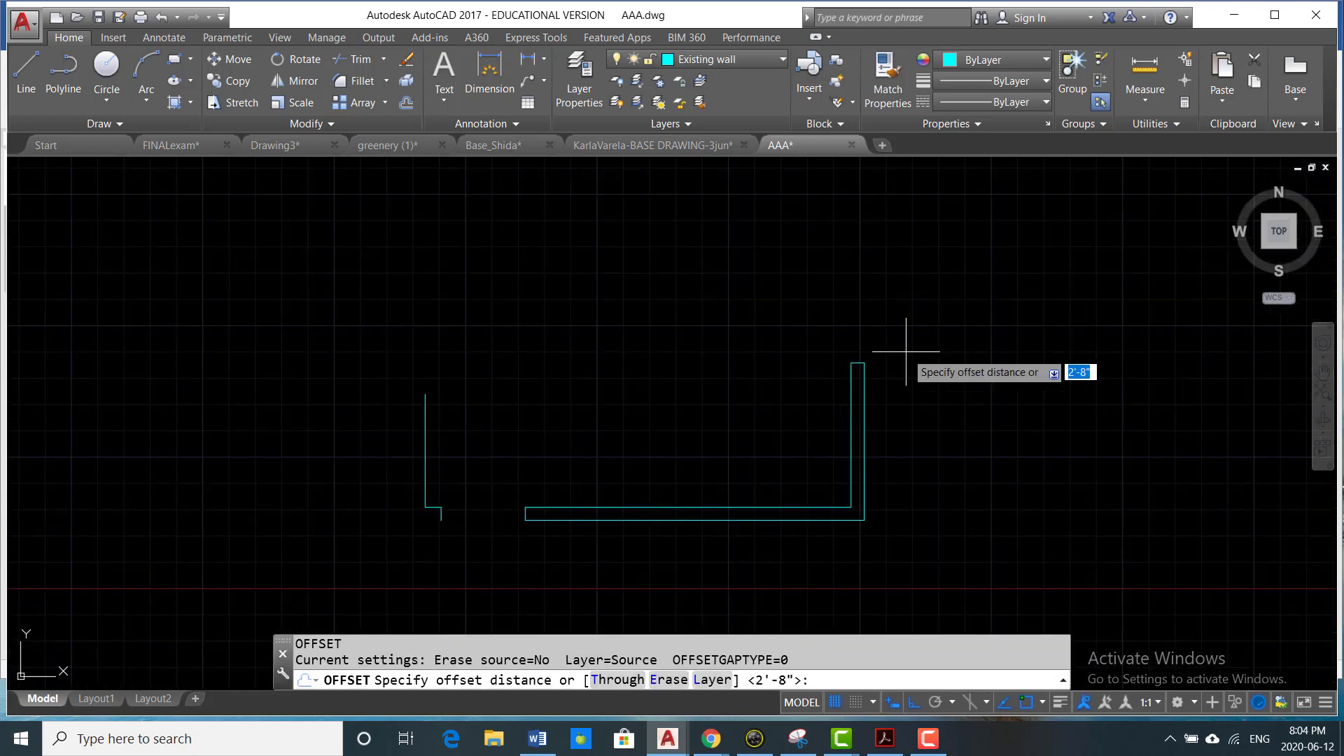
pyautogui.moveTo(906, 352); pyautogui.dragTo(902, 397, button='middle')
pyautogui.press('Escape')
# - Offset the 5" end line of the right wall 6' upward to mark the far side of the window opening
pyautogui.write('o')
pyautogui.press('Return')
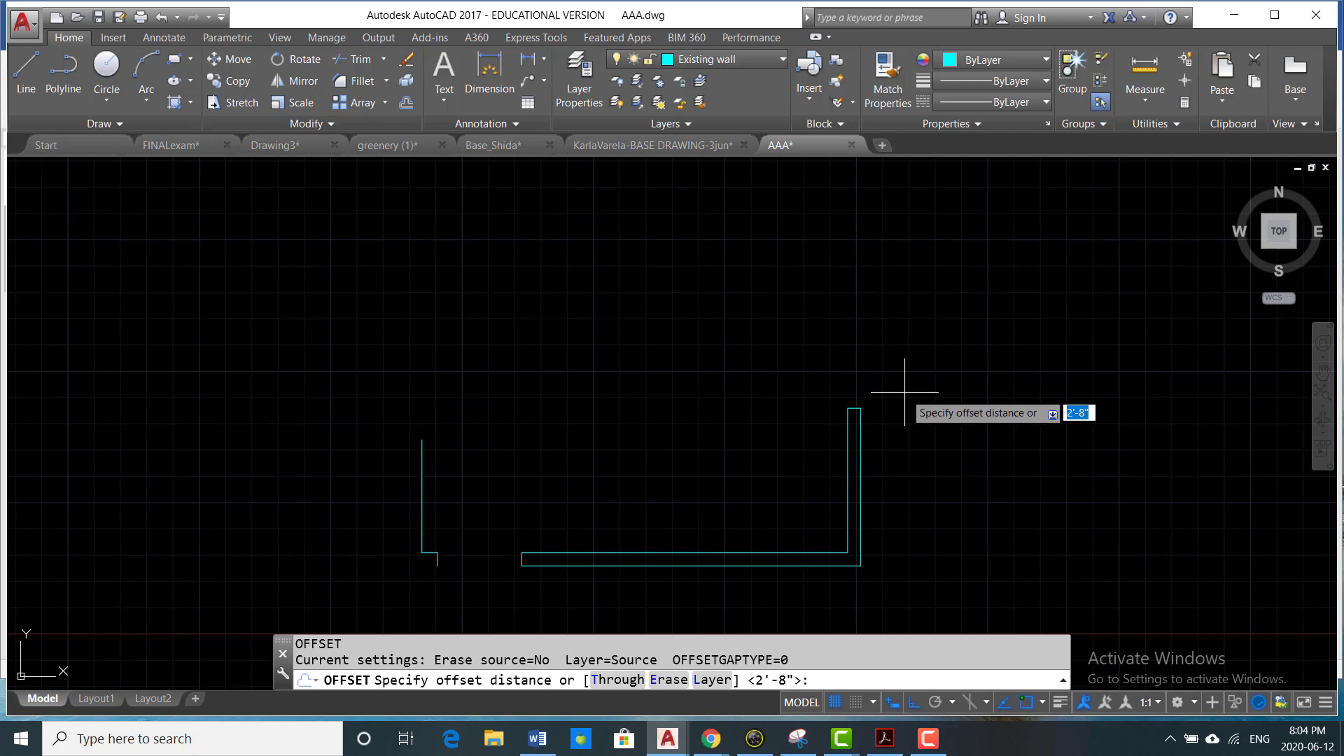
pyautogui.press('Return')
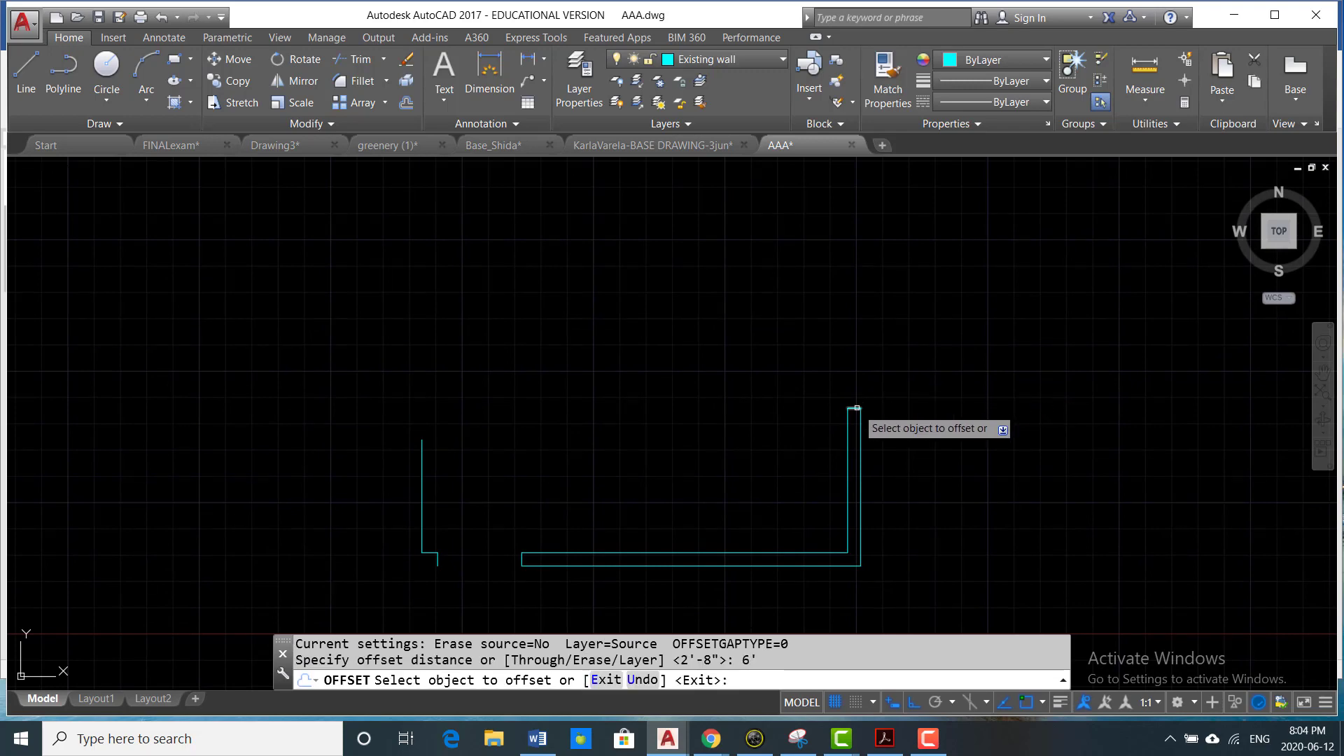
pyautogui.scroll(-4, 882, 364)
pyautogui.press('Return')
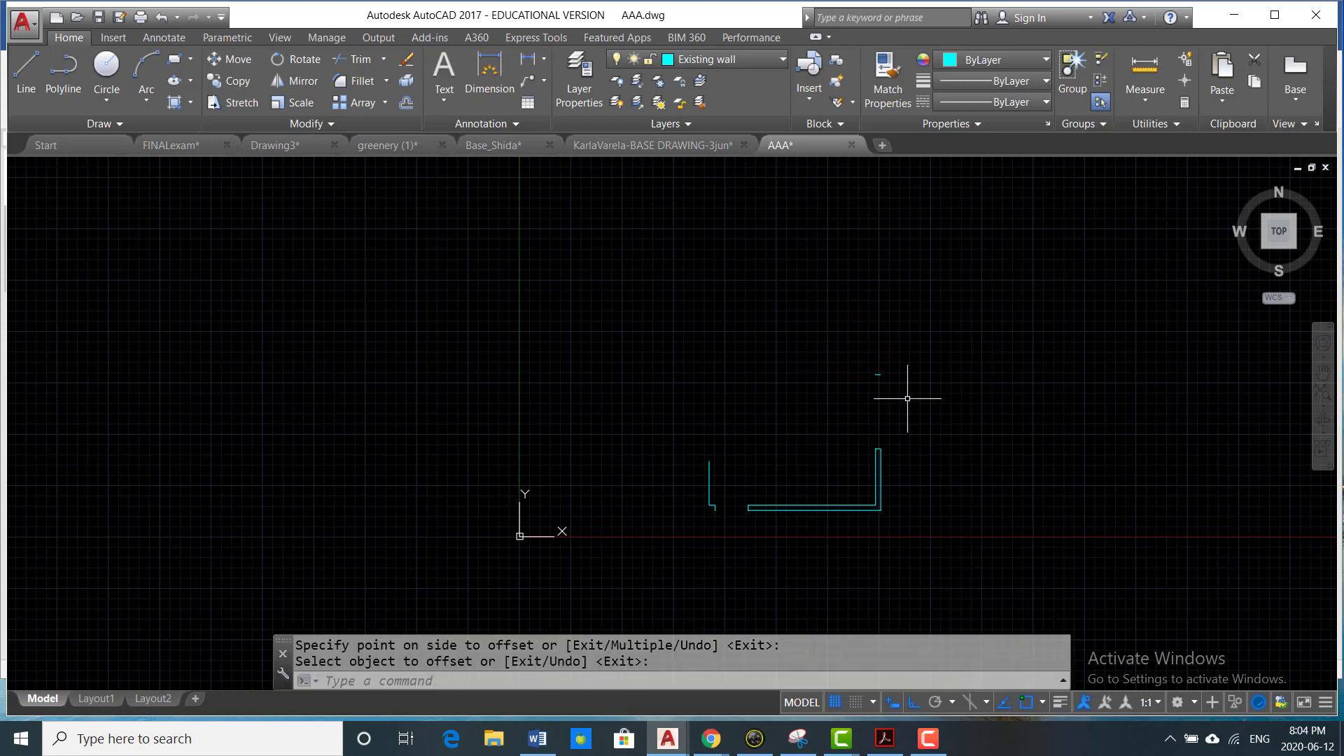
# - Draw the right wall's inner face 4'7" upward from the inner end of the short line marking the window opening's far side
pyautogui.write('l')
pyautogui.press('Return')
pyautogui.scroll(-2, 908, 398)
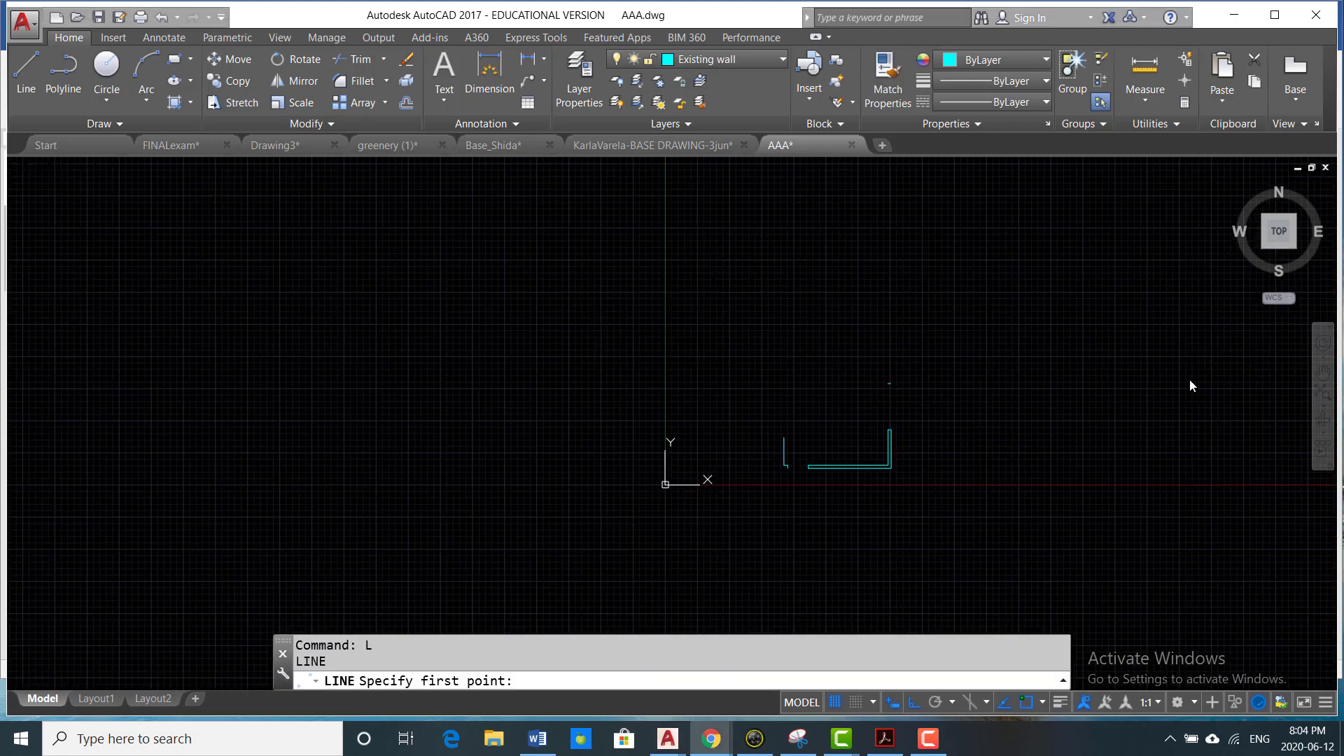
pyautogui.scroll(5, 905, 399)
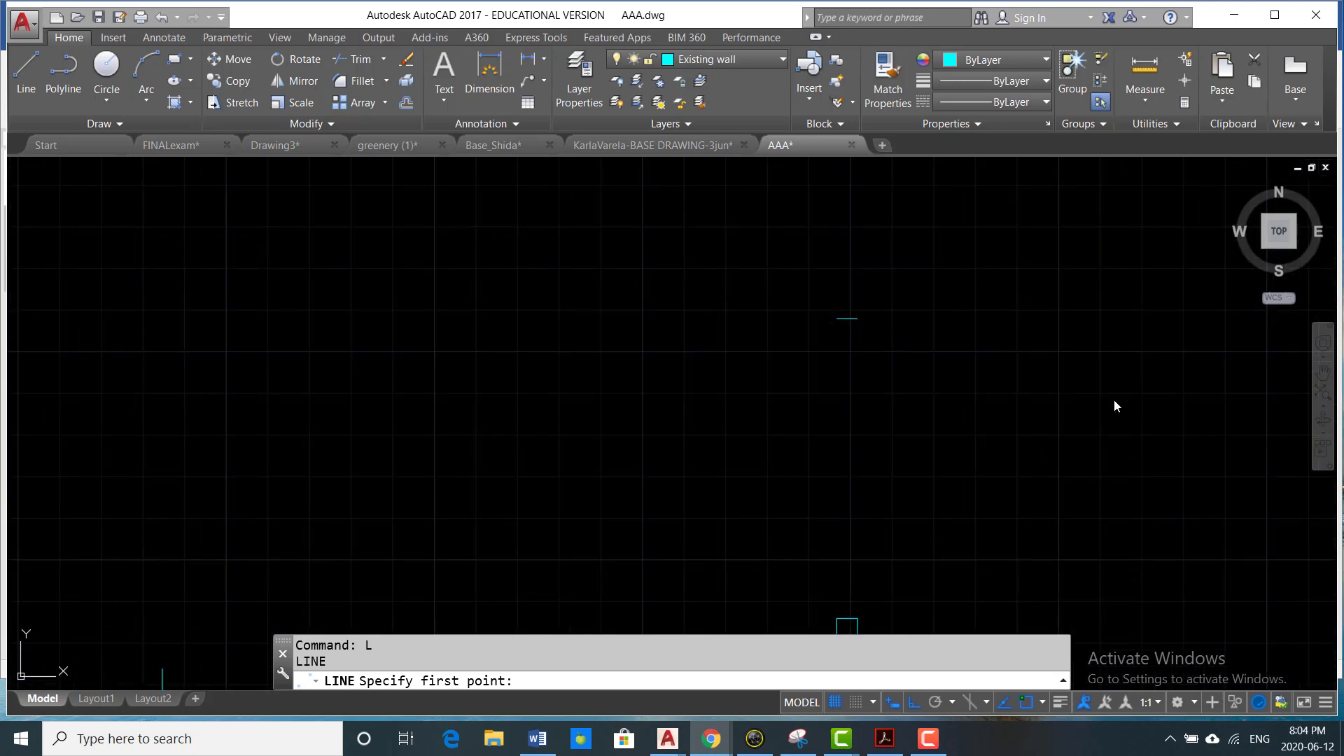
pyautogui.click(1093, 400)
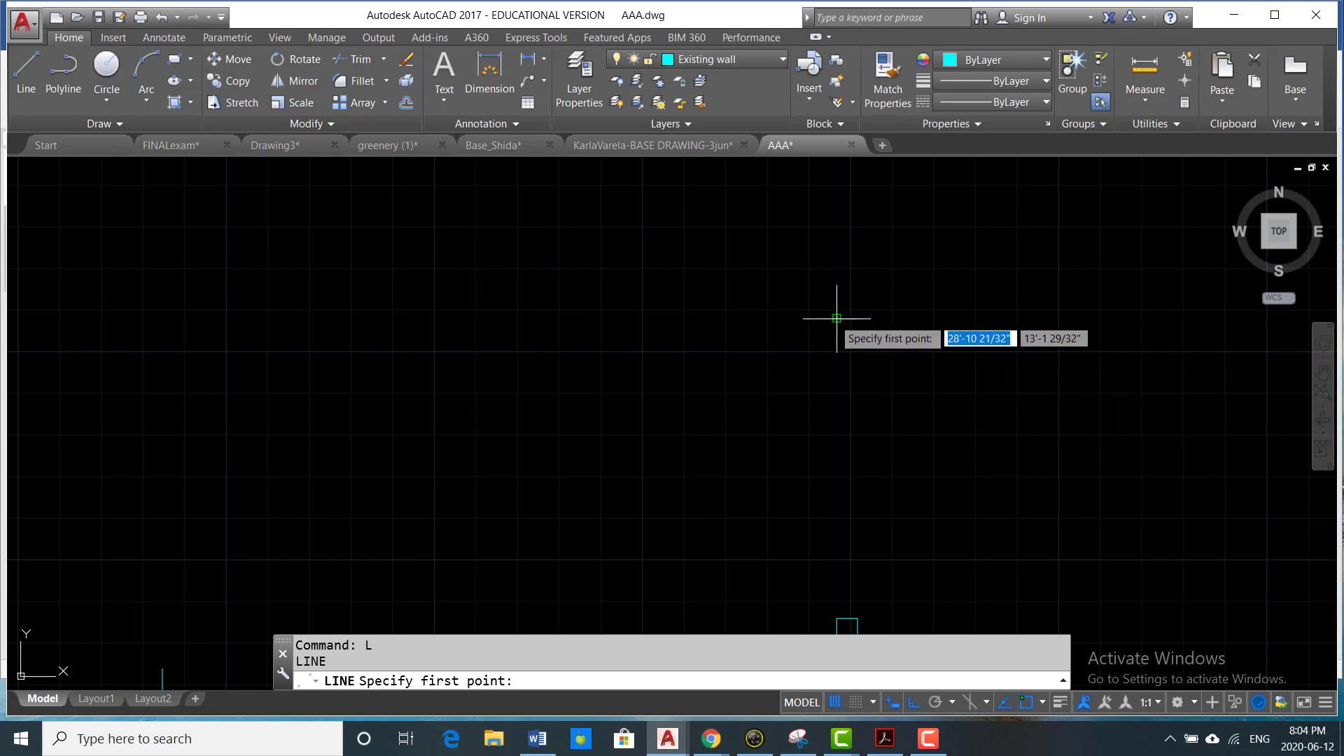
pyautogui.click(840, 376)
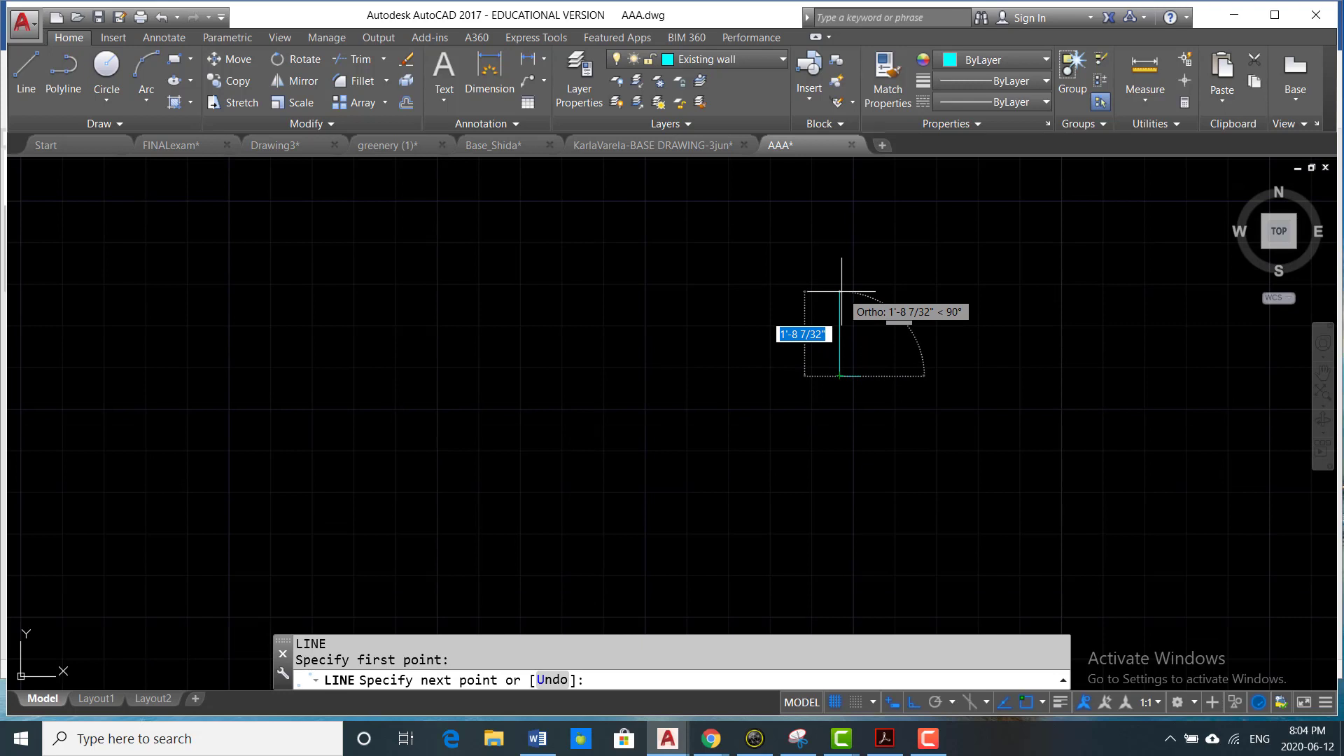
pyautogui.write('4')
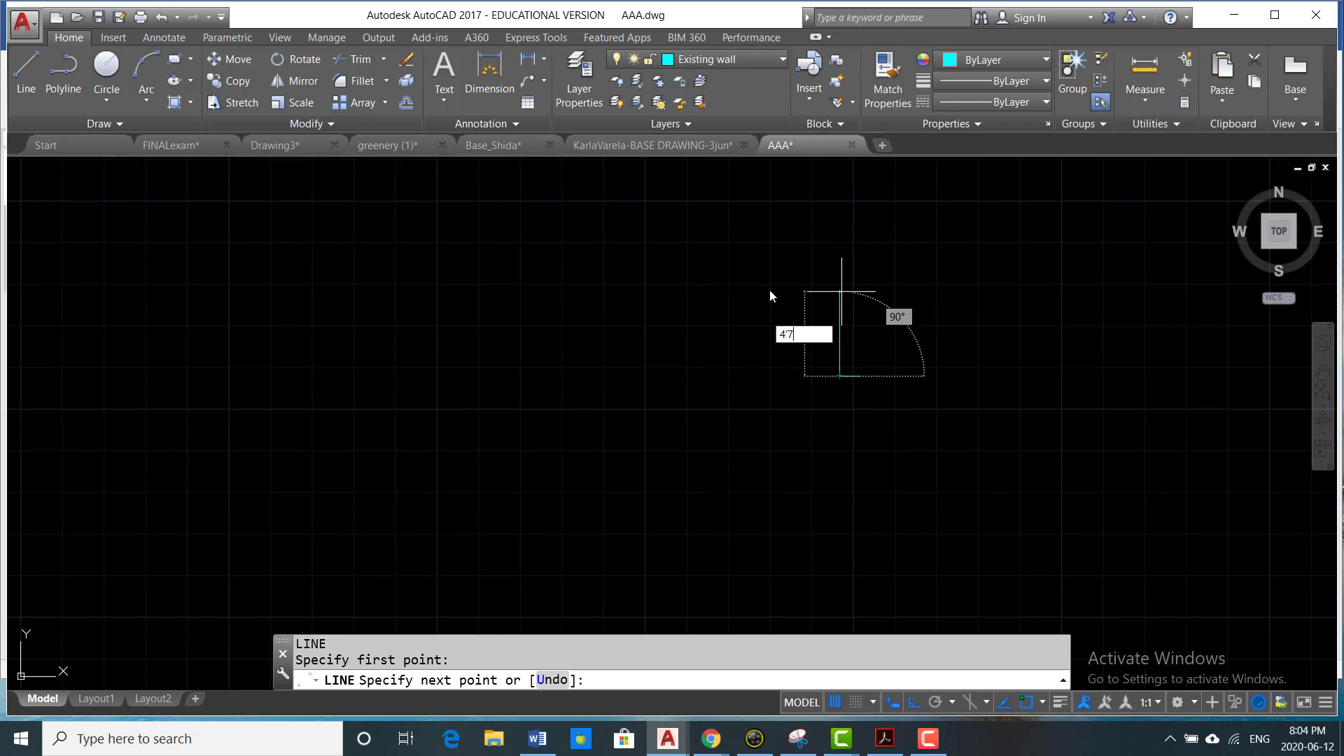
pyautogui.write("'7")
pyautogui.press('Return')
# - Continue the line 13'6" to the left for the top wall's inner face
pyautogui.scroll(-2, 700, 294)
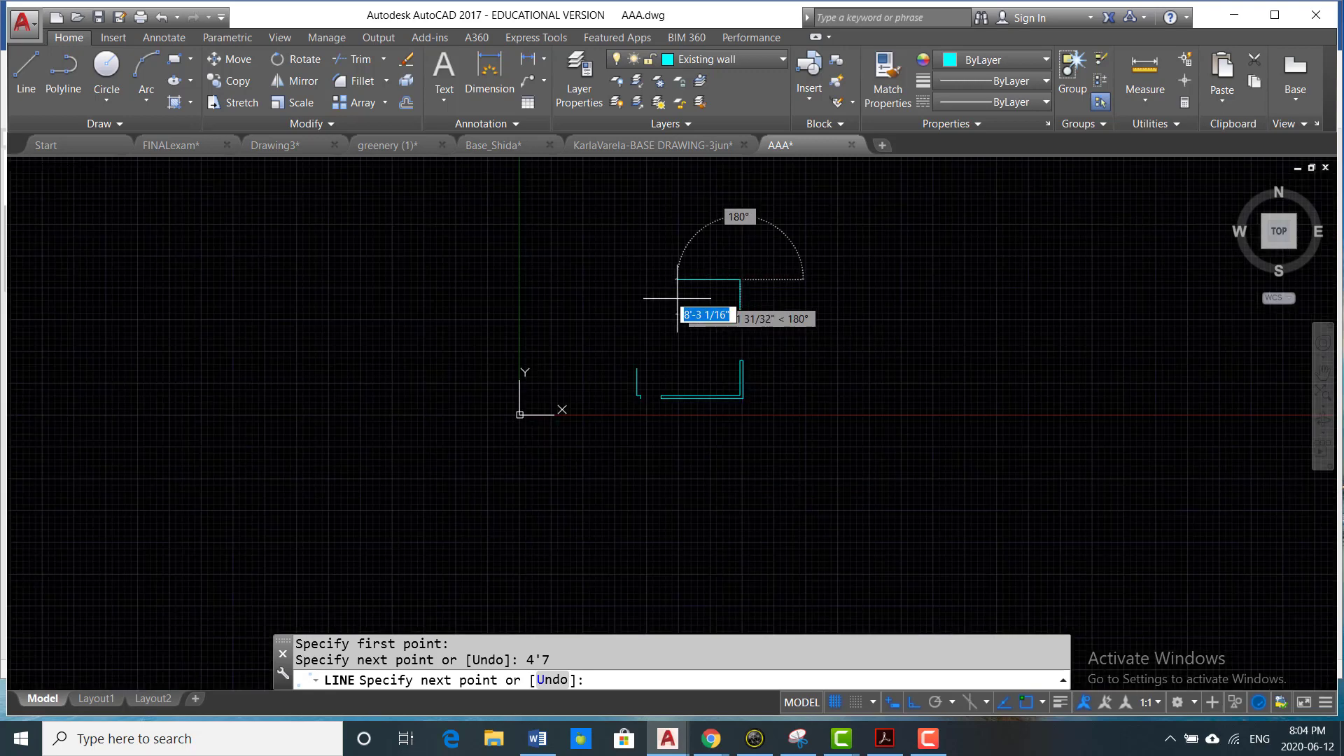
pyautogui.scroll(2, 676, 298)
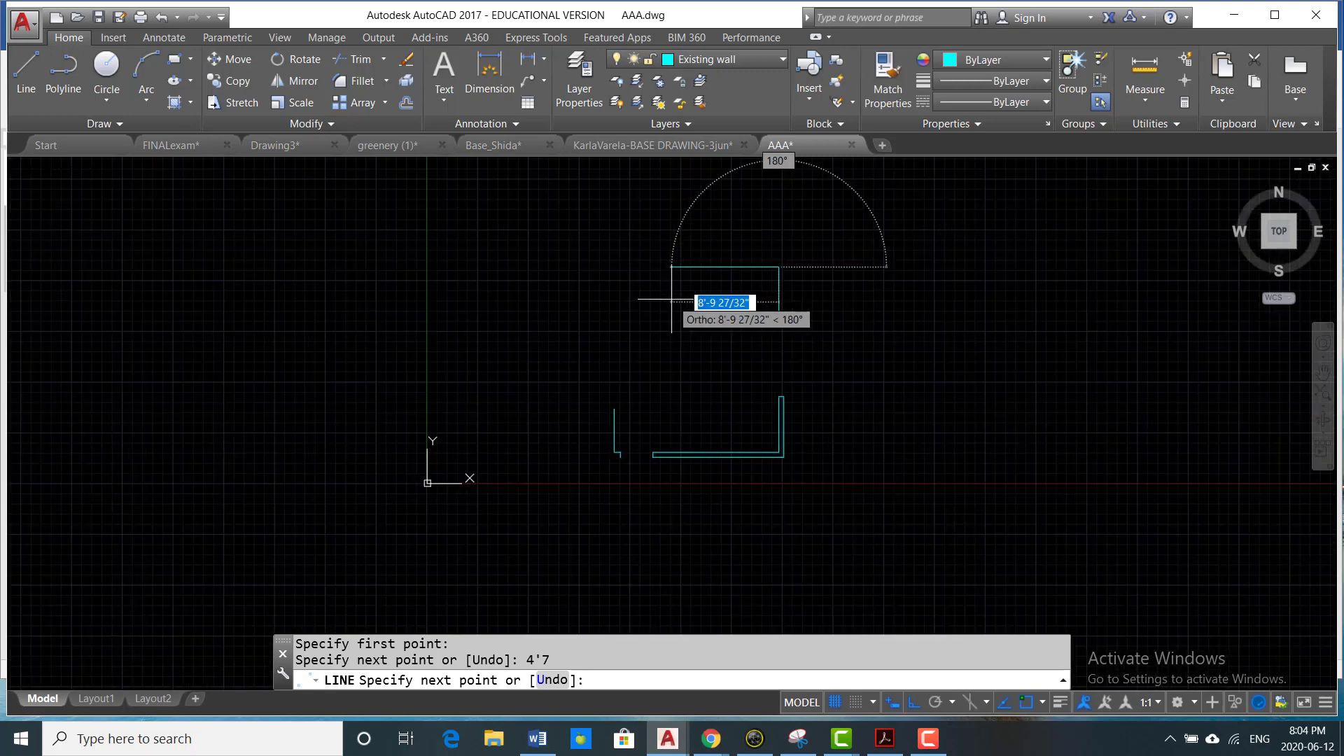
pyautogui.write('13')
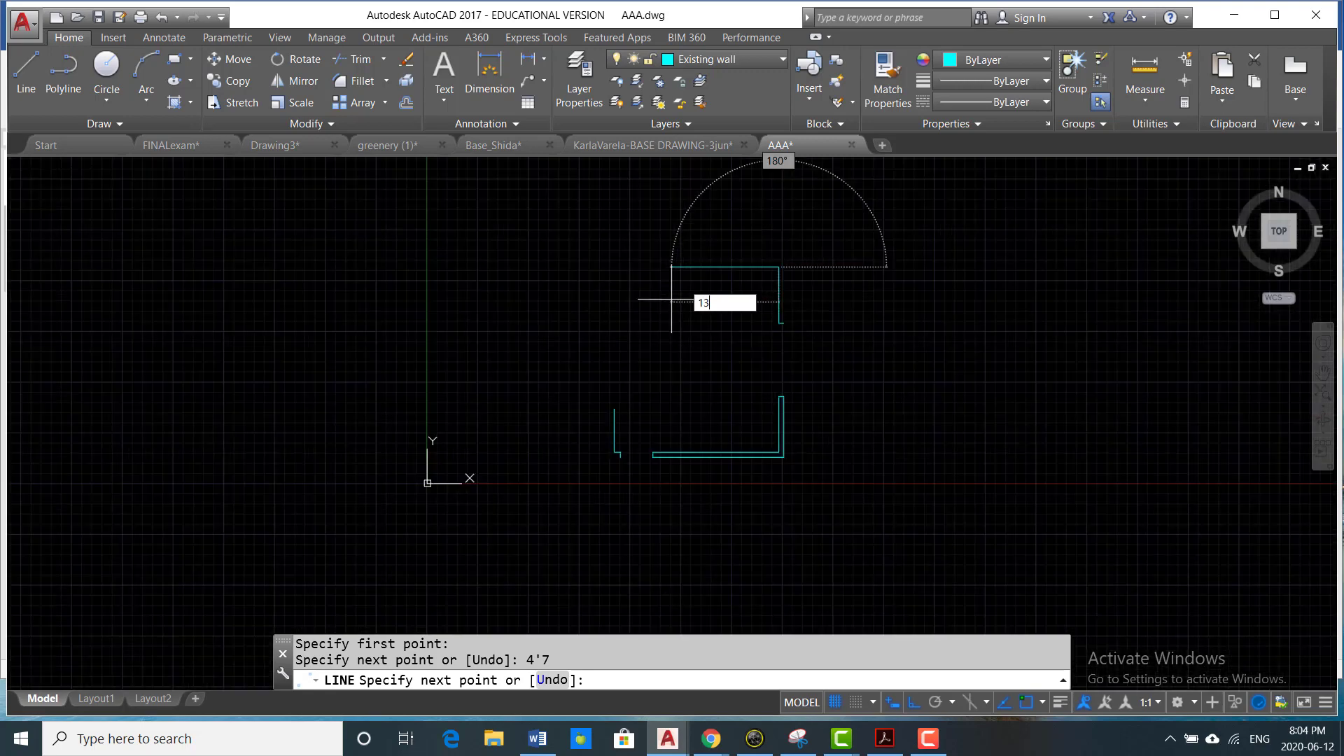
pyautogui.write("'6")
pyautogui.press('Return')
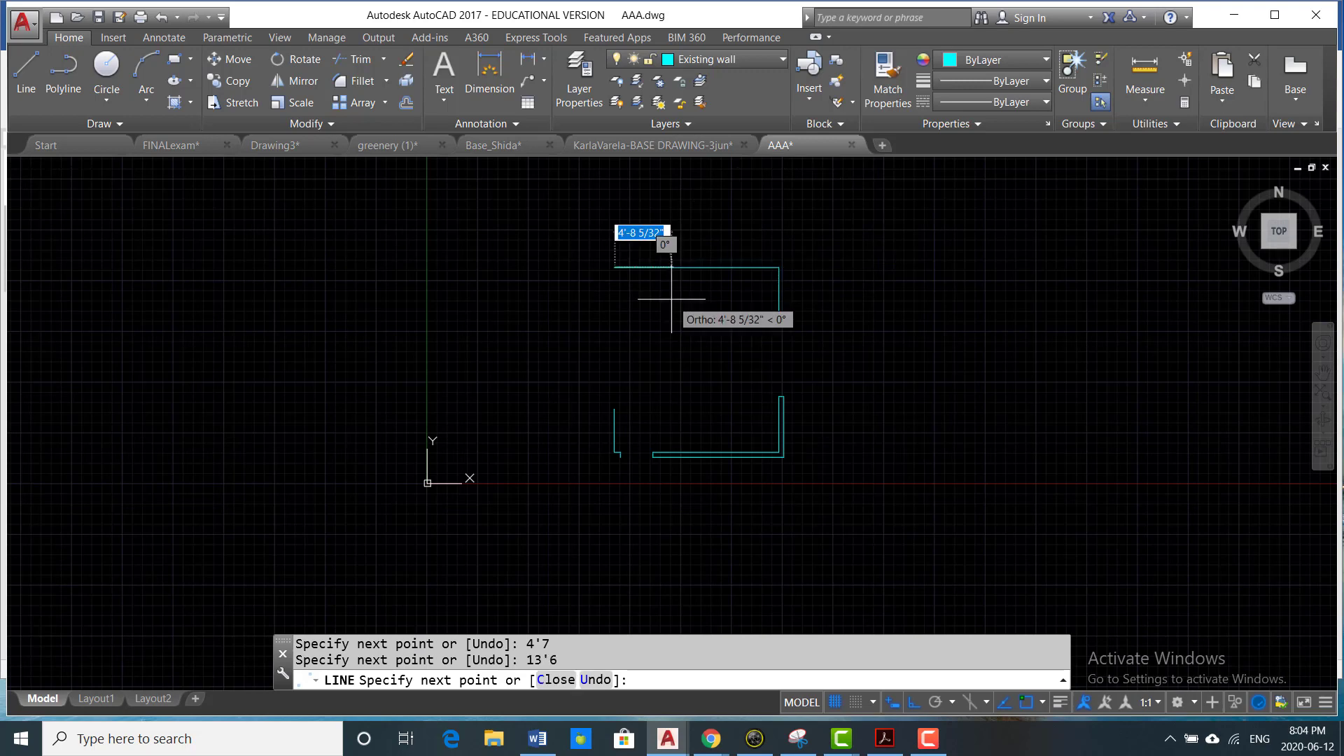
# - Continue the line 5'7" downward for the left wall's inner face, then 5" to the left for the wall thickness
pyautogui.scroll(2, 647, 364)
pyautogui.moveTo(633, 348); pyautogui.dragTo(644, 414, button='middle')
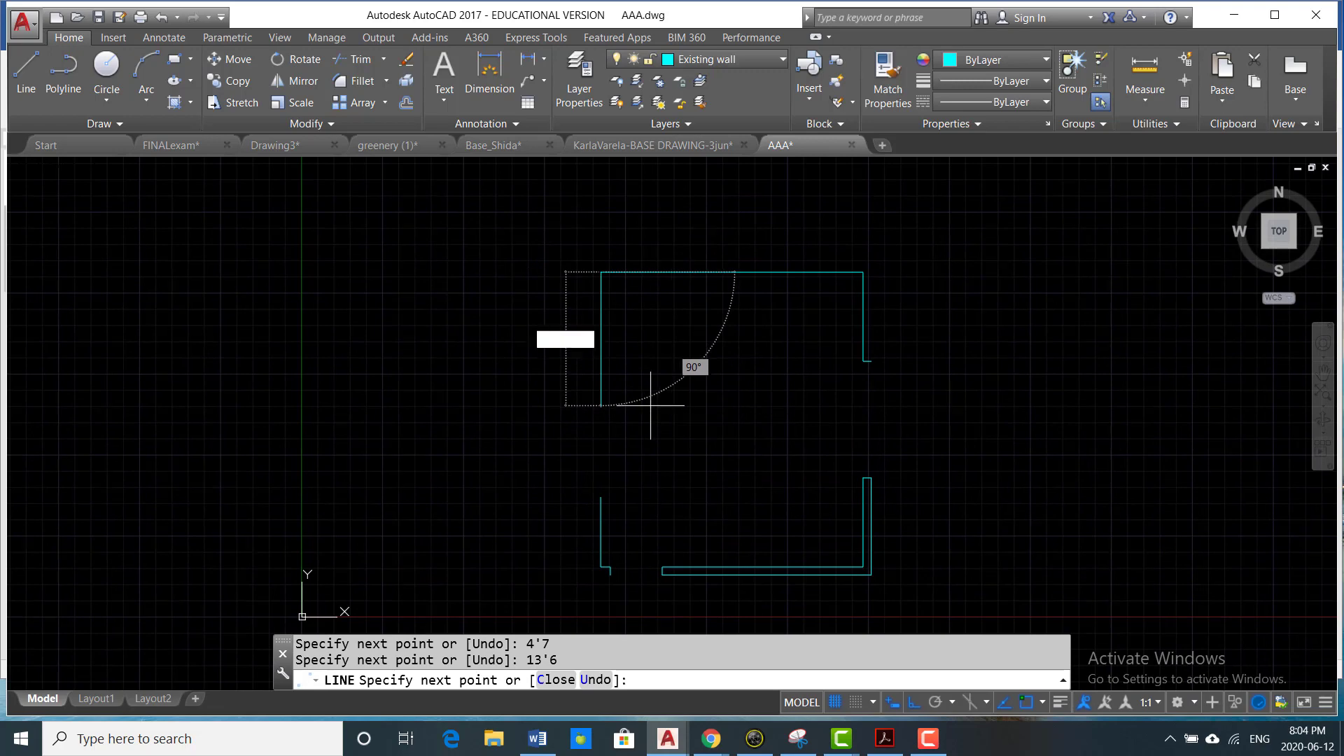
pyautogui.write("5'7")
pyautogui.press('Return')
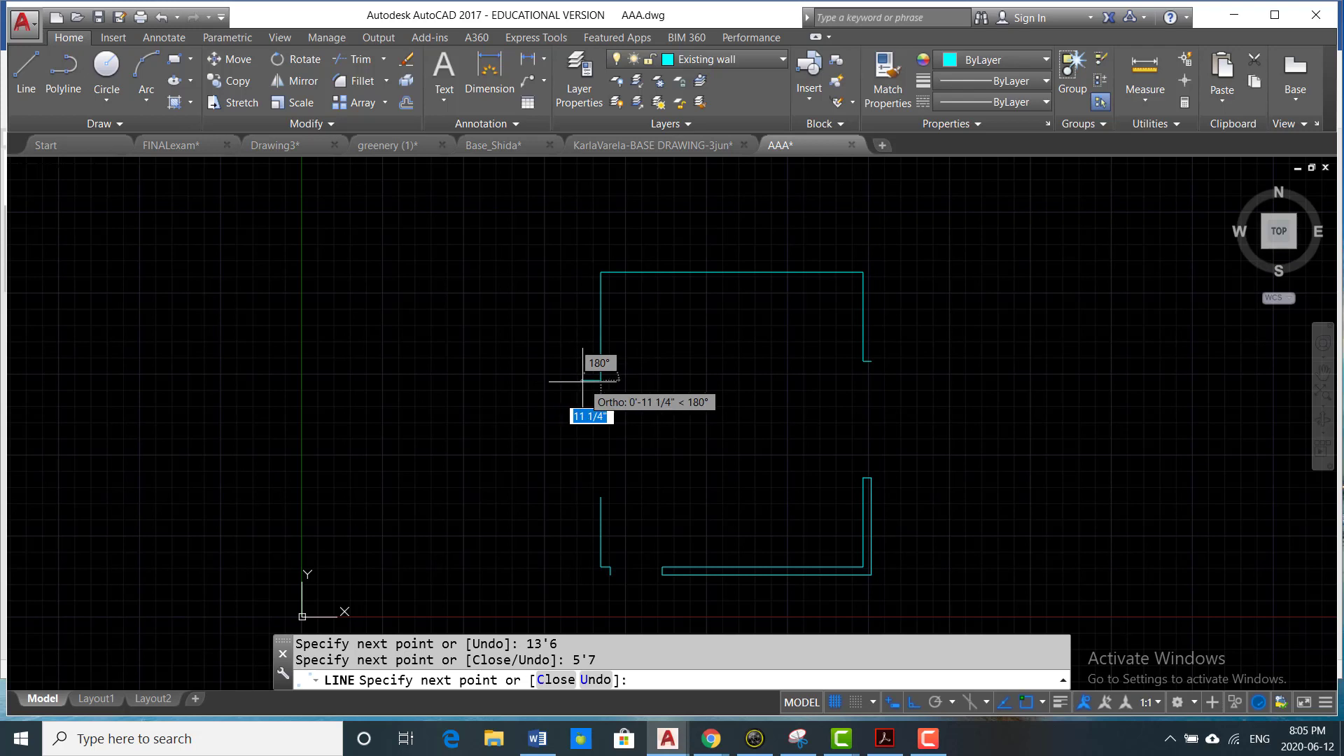
pyautogui.write('5')
pyautogui.press('Return')
pyautogui.scroll(2, 595, 264)
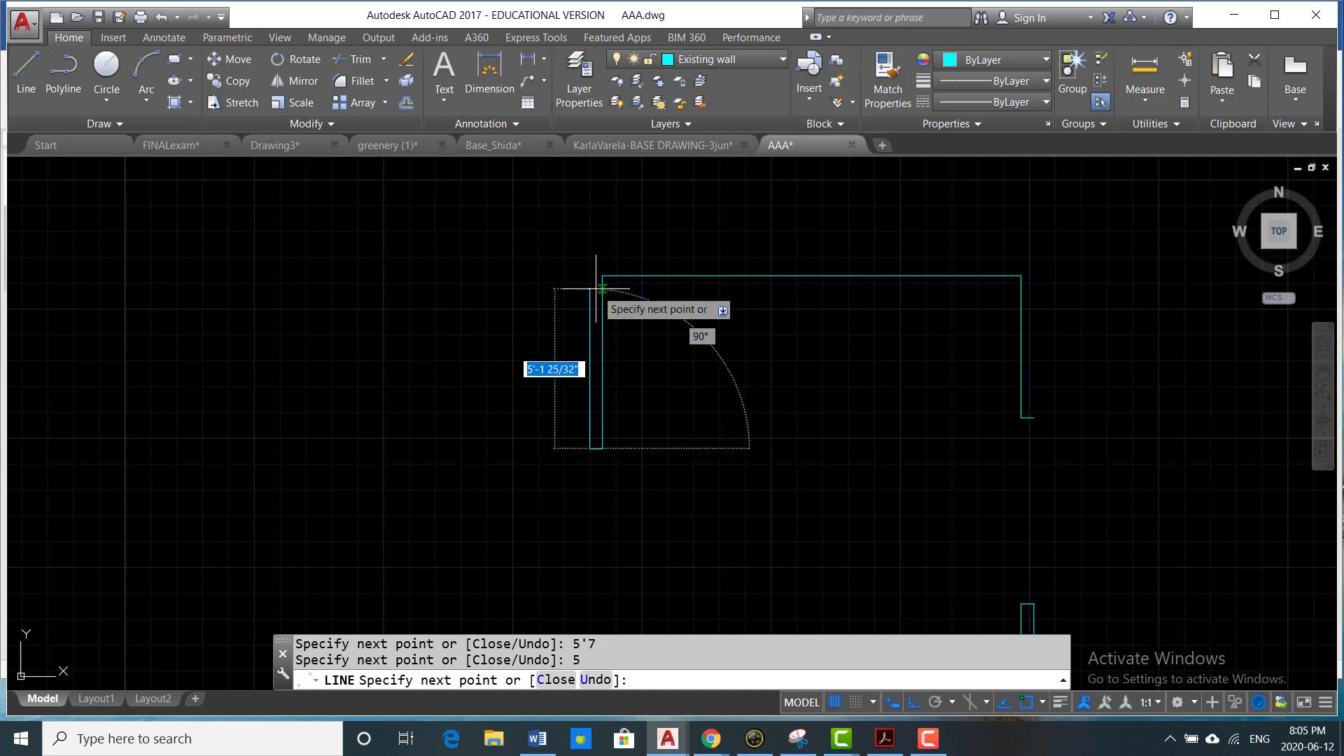
pyautogui.press('Escape')
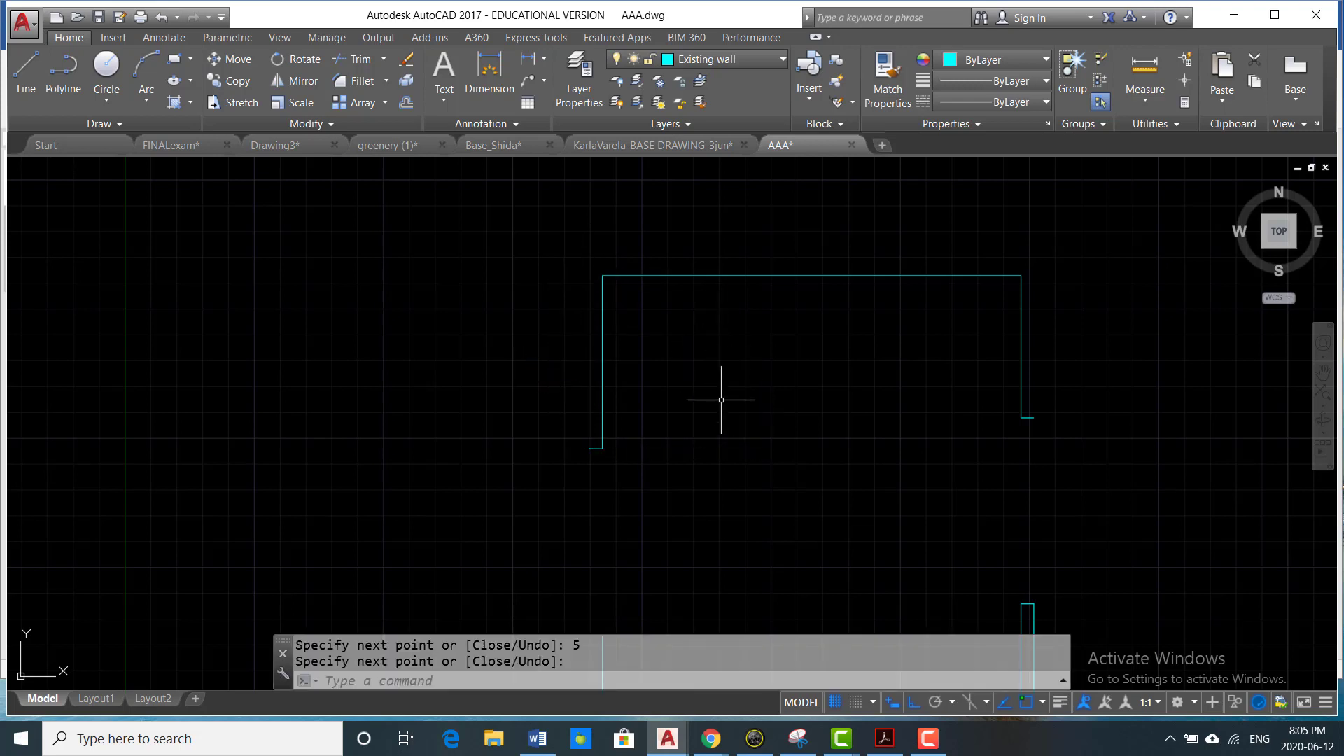
pyautogui.press('Escape')
pyautogui.press('Escape')
# - Offset the inner lines of the upper left, top and upper right walls 5" outward
pyautogui.write('o')
pyautogui.press('Return')
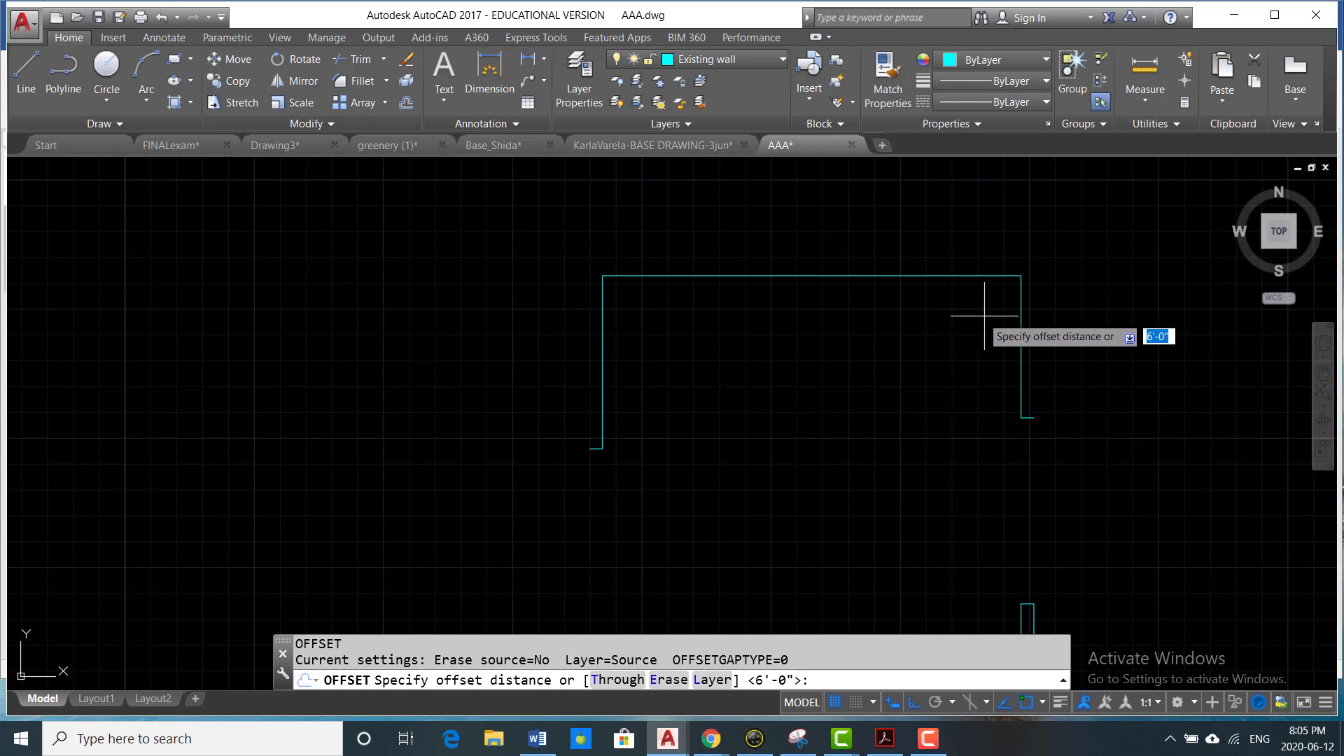
pyautogui.write('5')
pyautogui.press('Return')
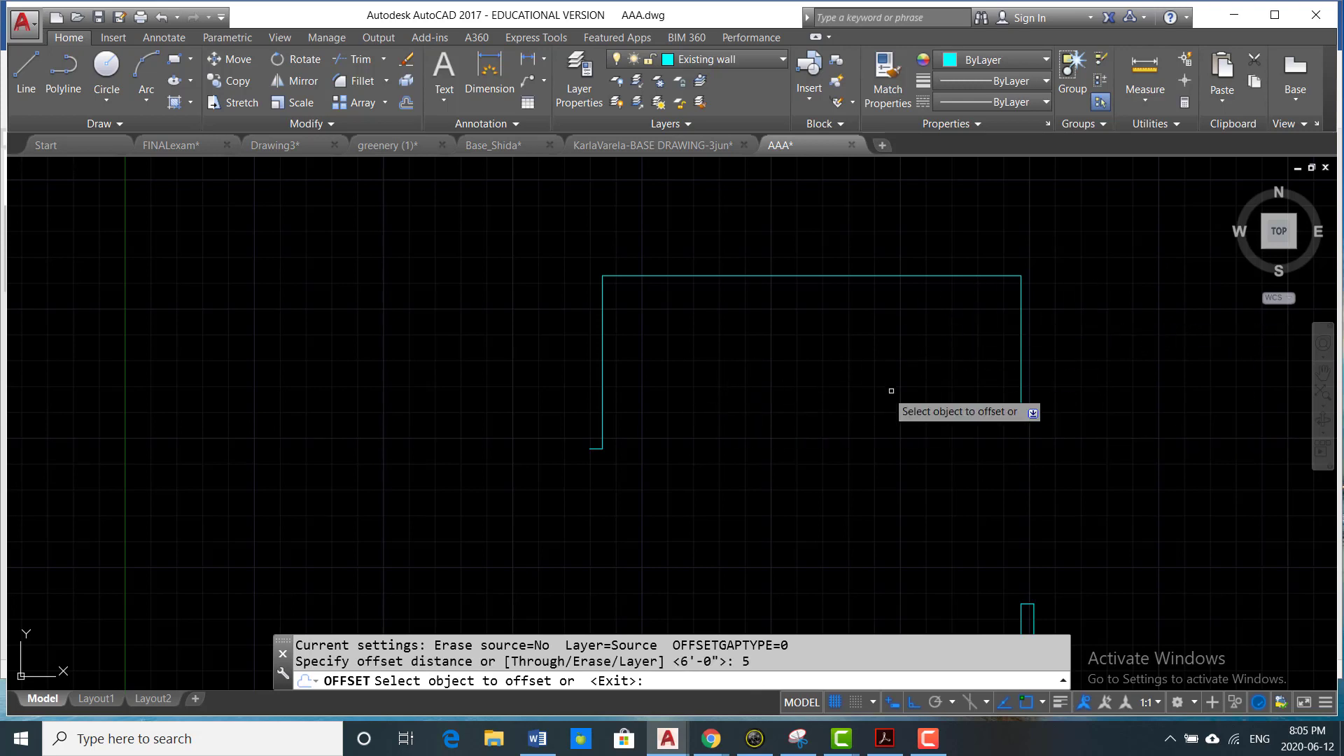
pyautogui.click(603, 392)
pyautogui.click(462, 396)
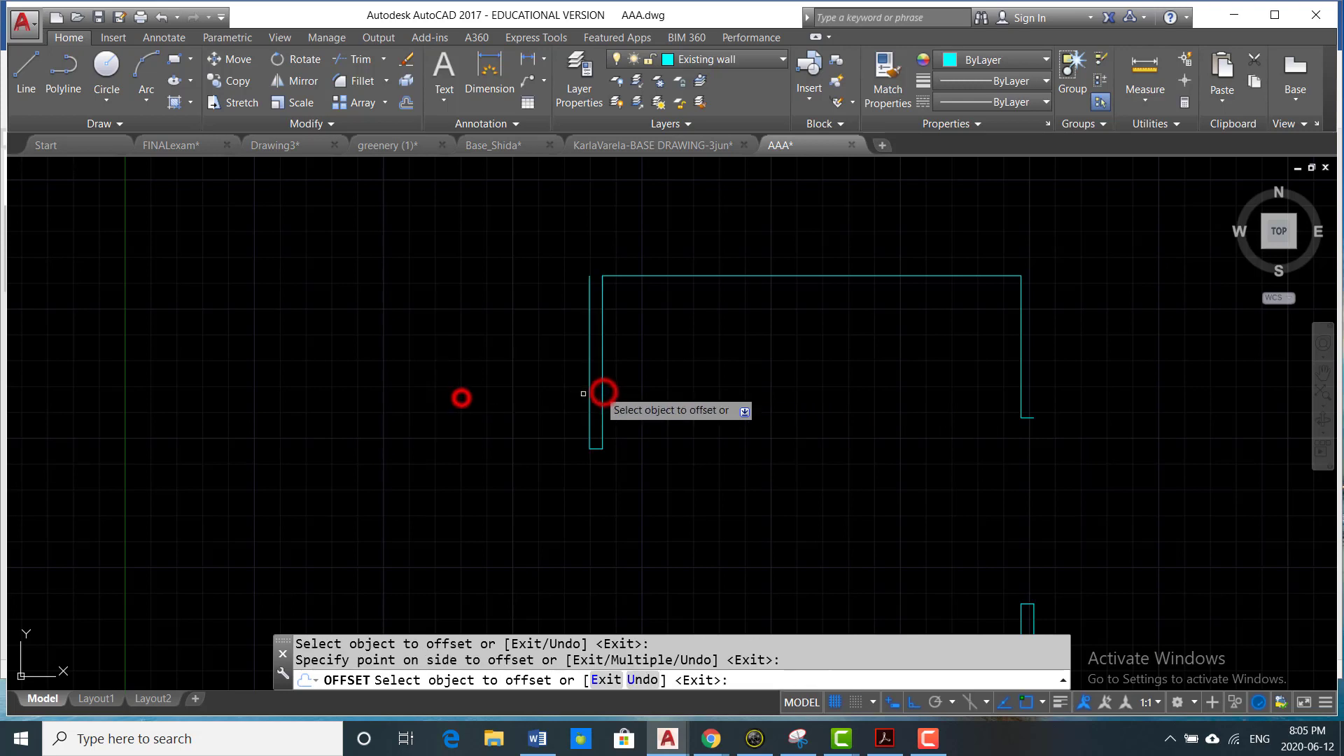
pyautogui.click(741, 226)
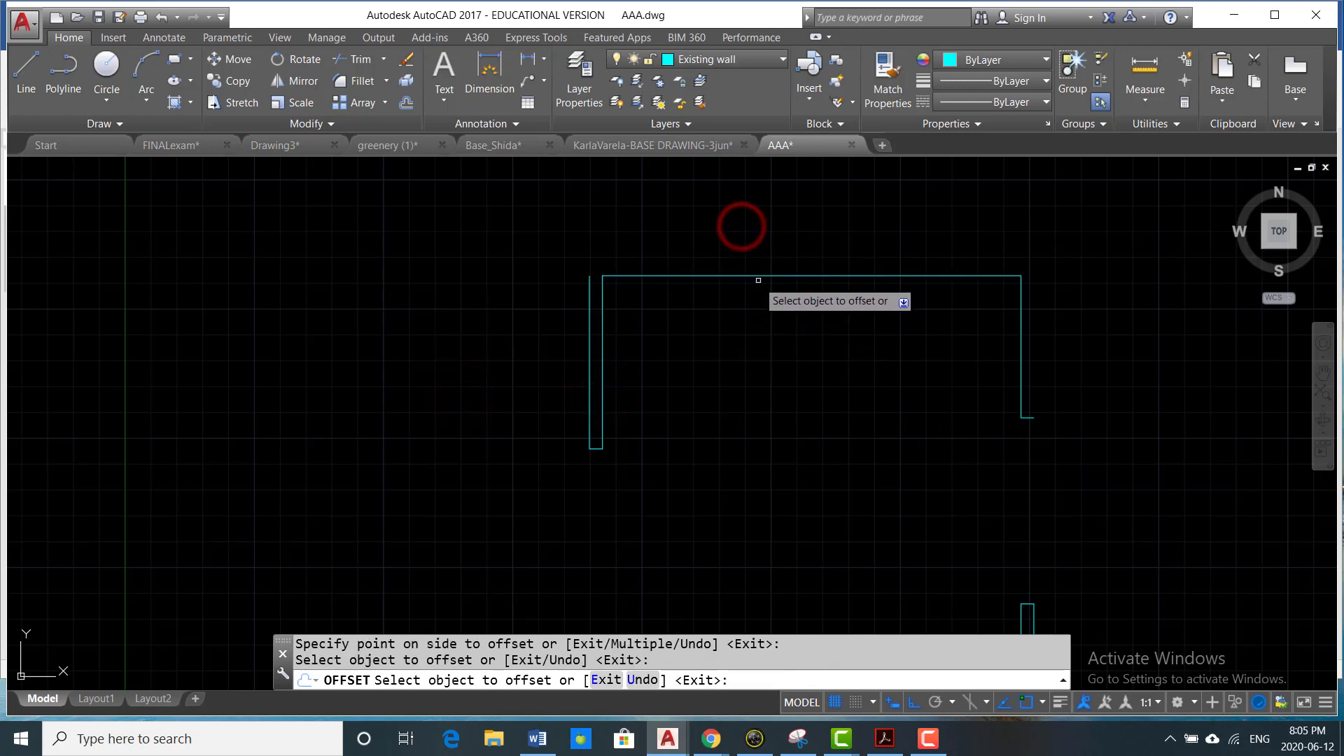
pyautogui.click(759, 277)
pyautogui.click(750, 192)
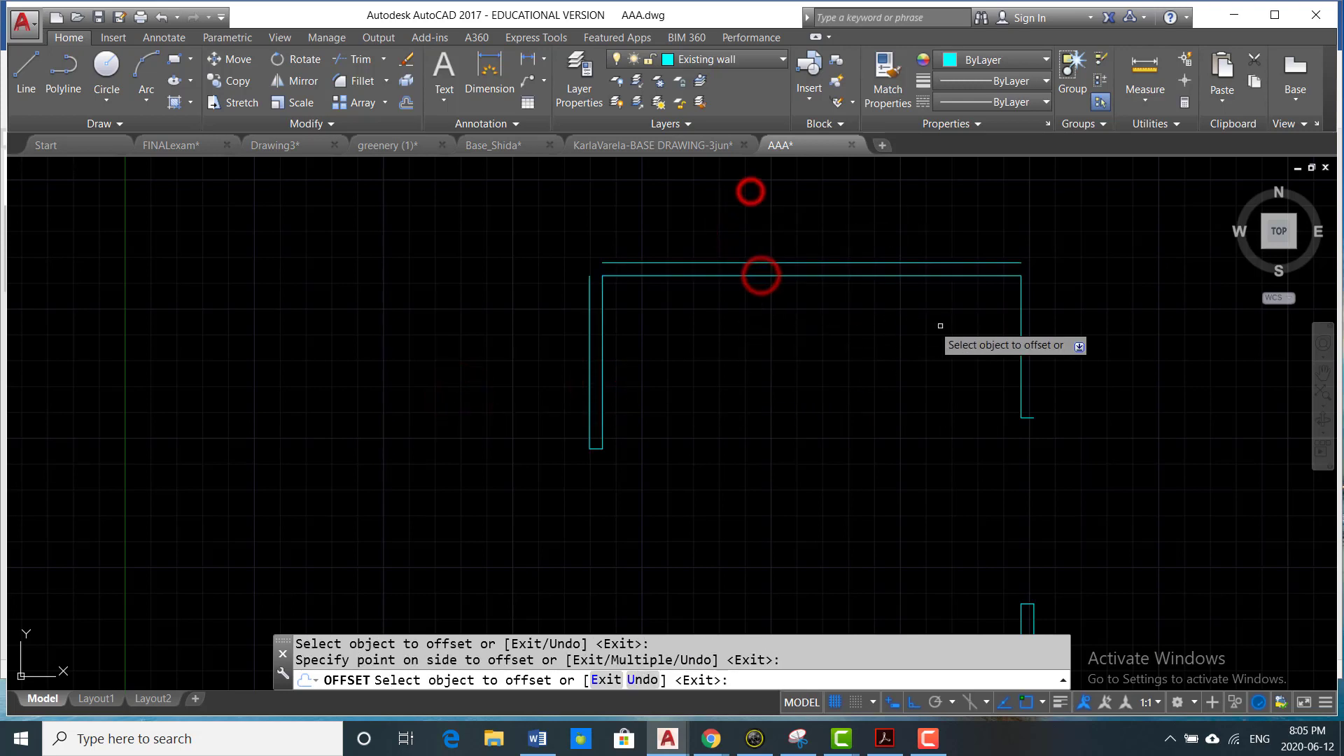
pyautogui.click(1022, 348)
pyautogui.click(1145, 349)
# - Offset the lower left wall's inner line 5" to the left and the short line beside the door jamb 5" downward
pyautogui.scroll(-3, 1085, 381)
pyautogui.scroll(2, 935, 485)
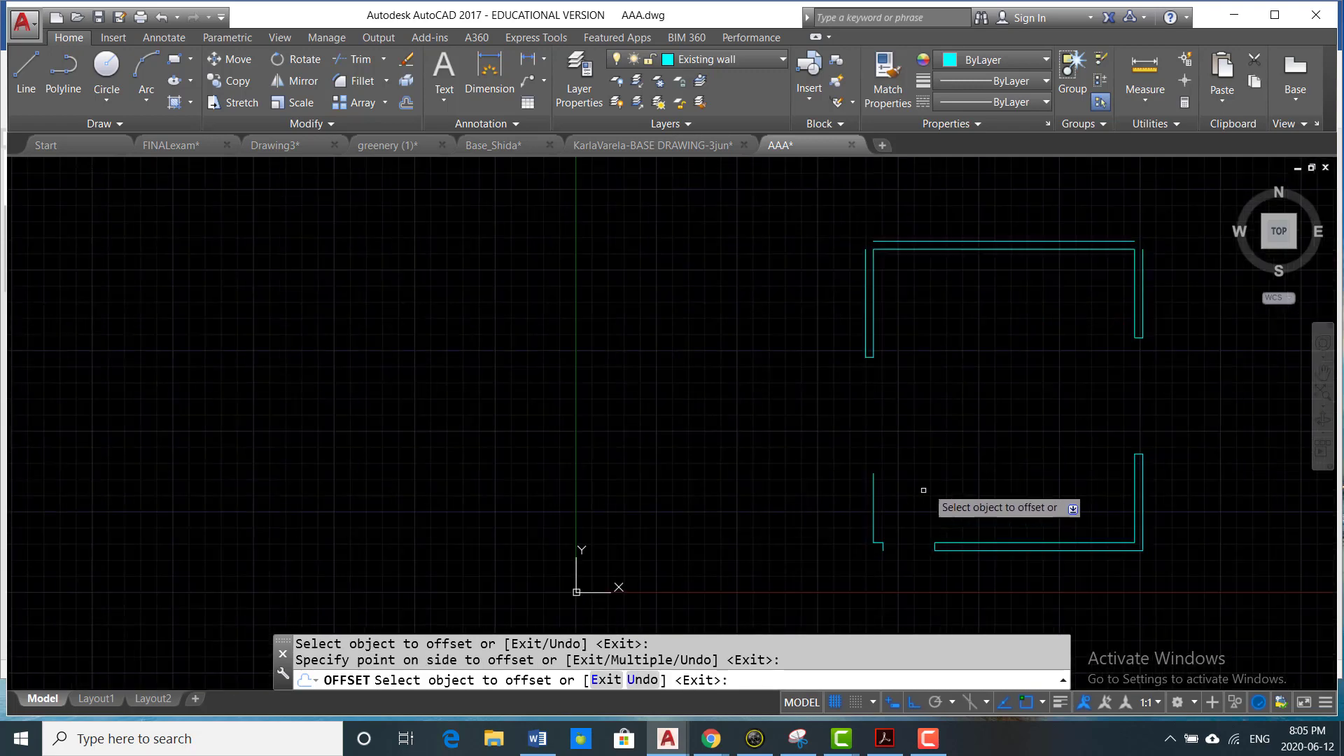
pyautogui.click(875, 503)
pyautogui.click(756, 514)
pyautogui.scroll(3, 903, 532)
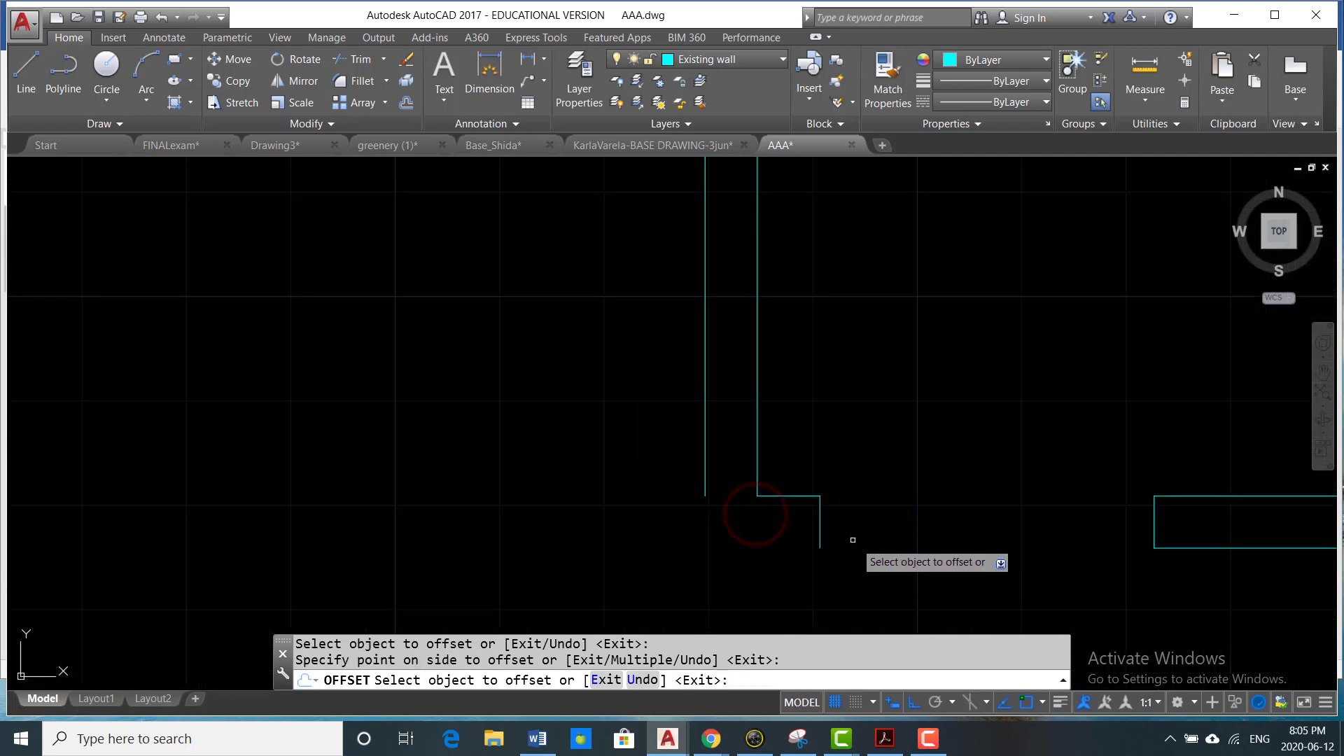
pyautogui.click(787, 496)
pyautogui.click(782, 585)
pyautogui.press('Escape')
# - Fillet the two outer lines at the room's lower left corner with radius 0, using the Multiple option
pyautogui.scroll(-4, 845, 509)
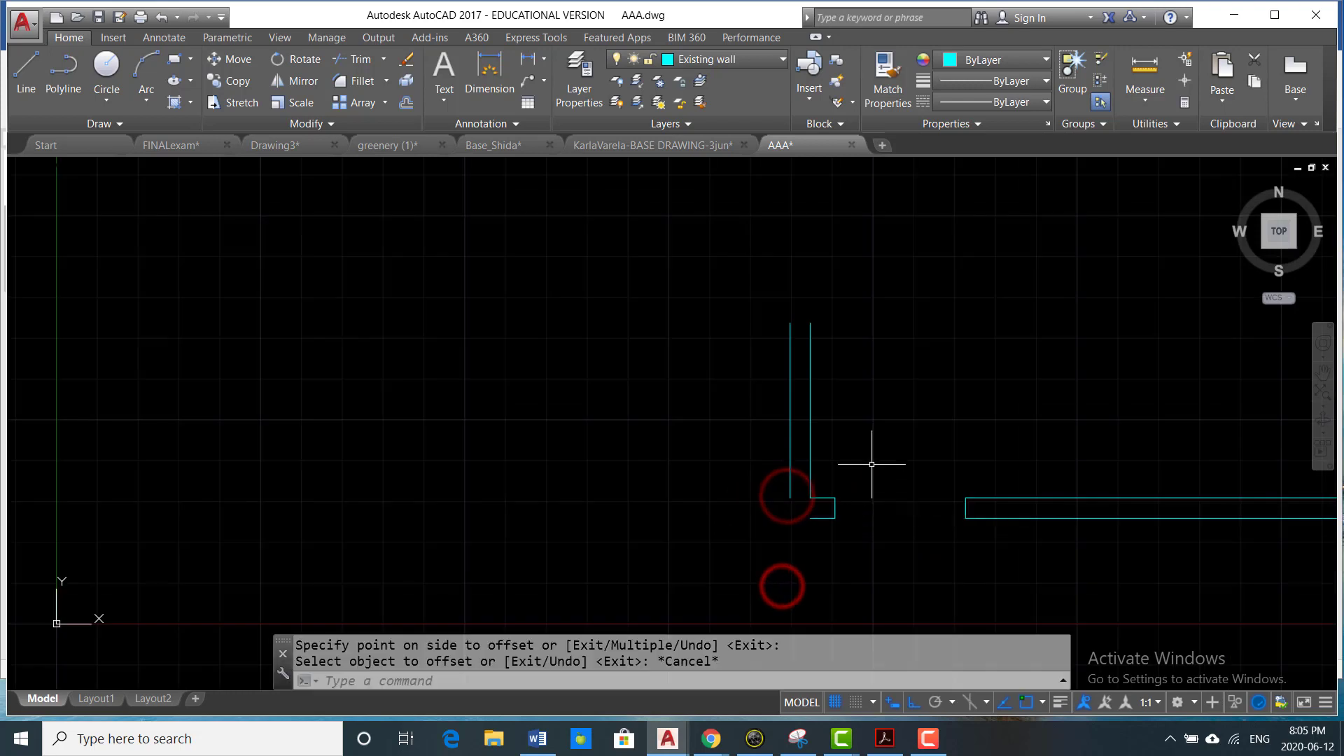
pyautogui.scroll(4, 870, 456)
pyautogui.write('f')
pyautogui.press('Return')
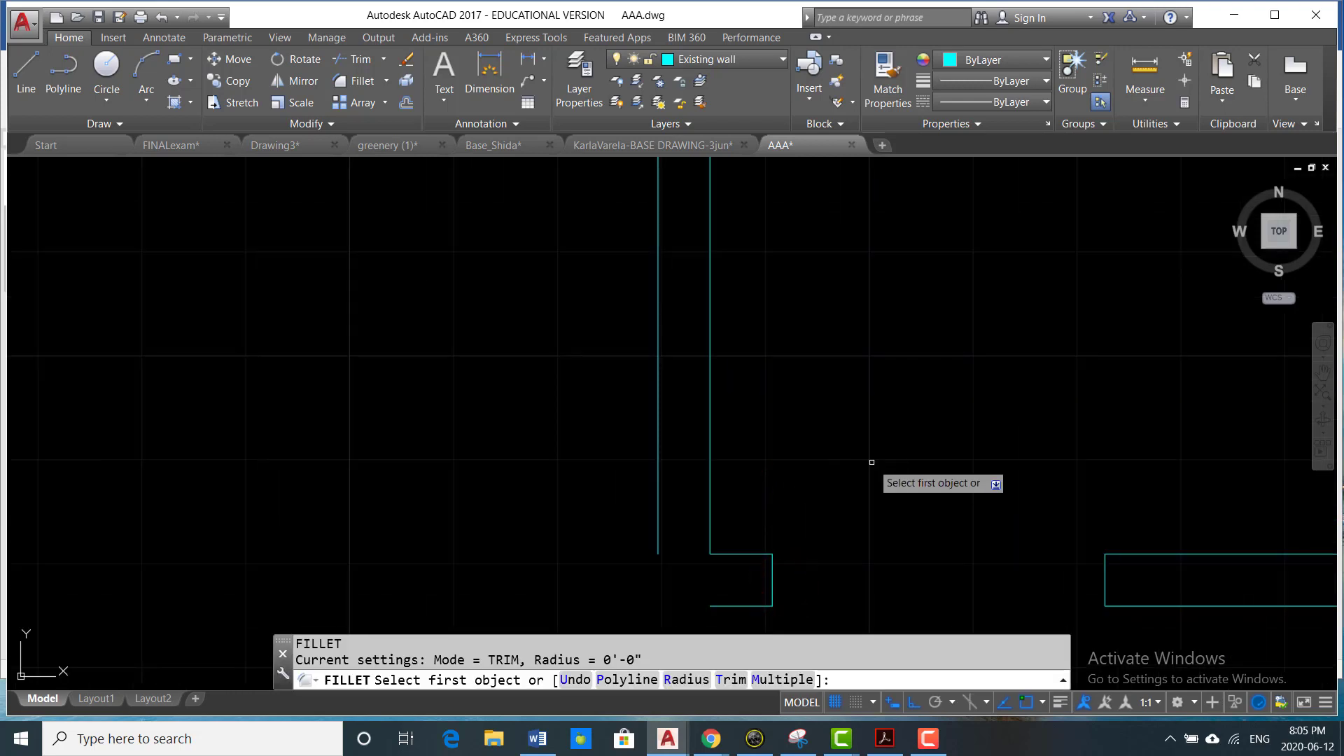
pyautogui.write('r')
pyautogui.press('Return')
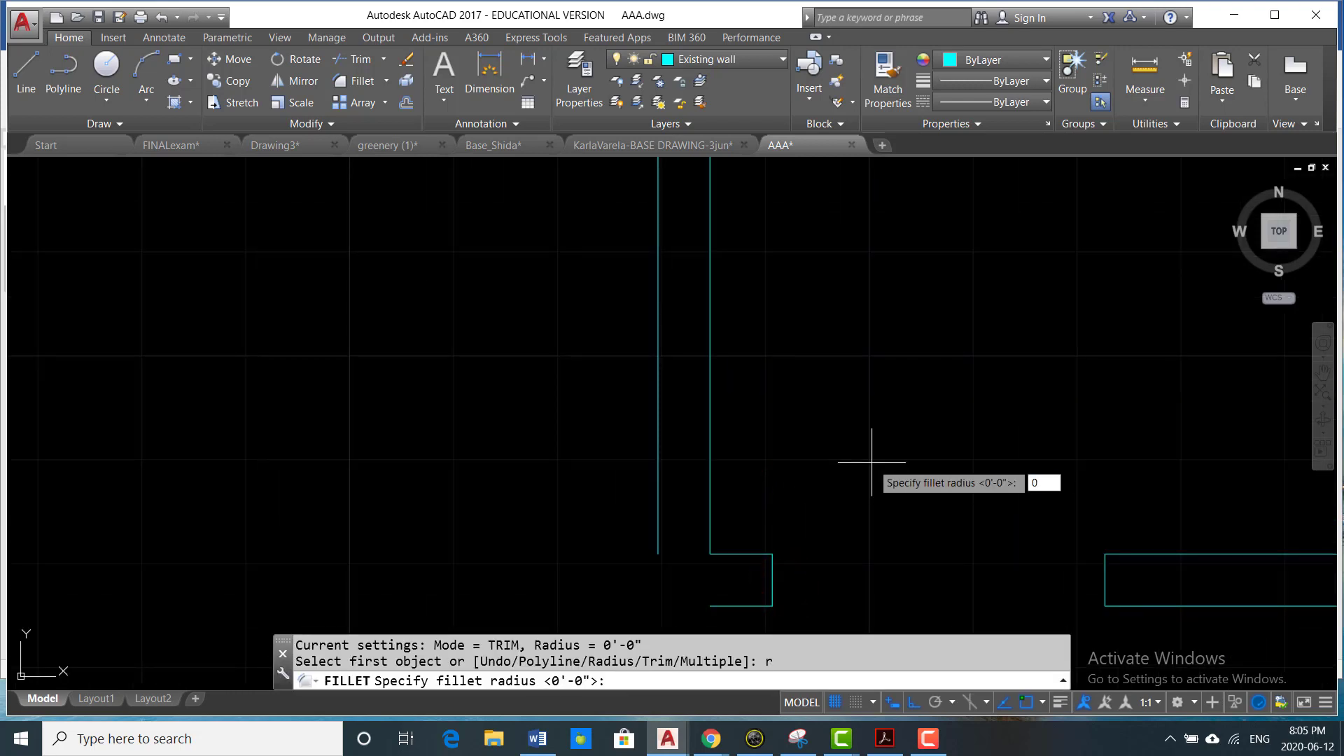
pyautogui.press('Return')
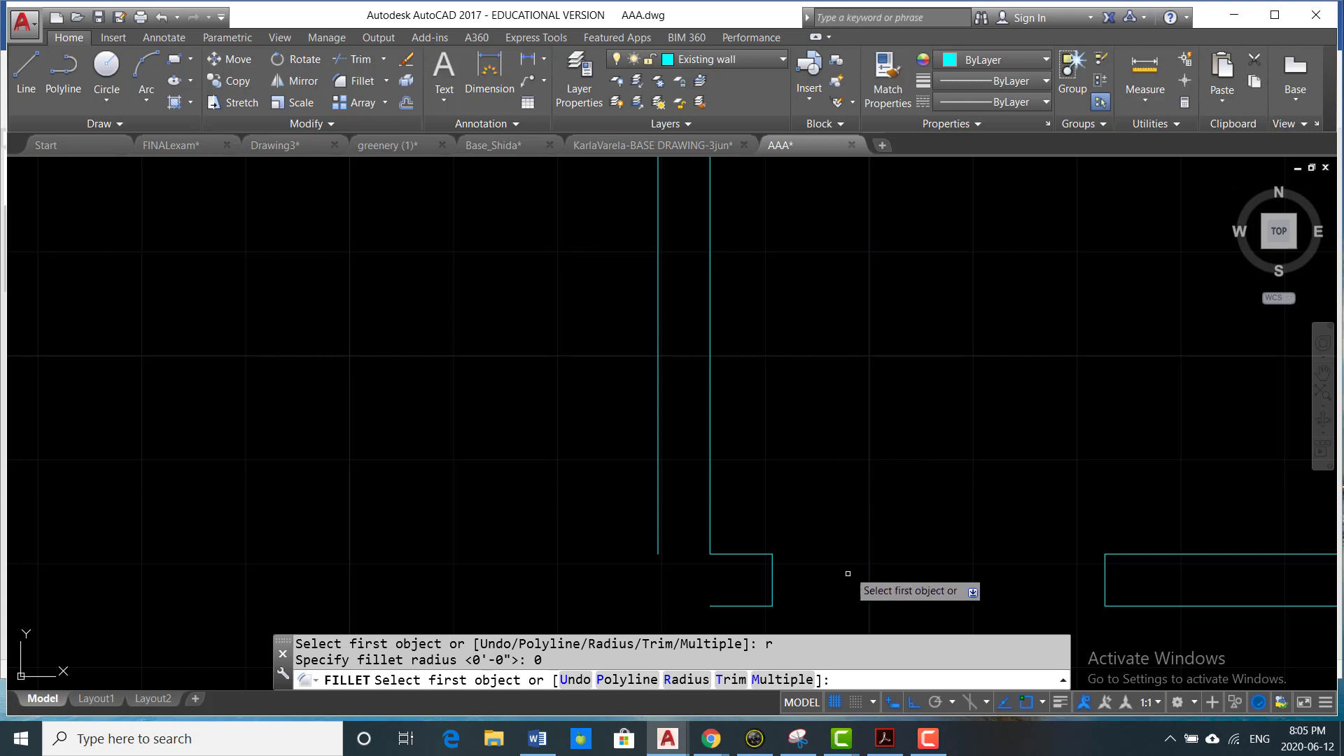
pyautogui.click(782, 679)
pyautogui.click(723, 607)
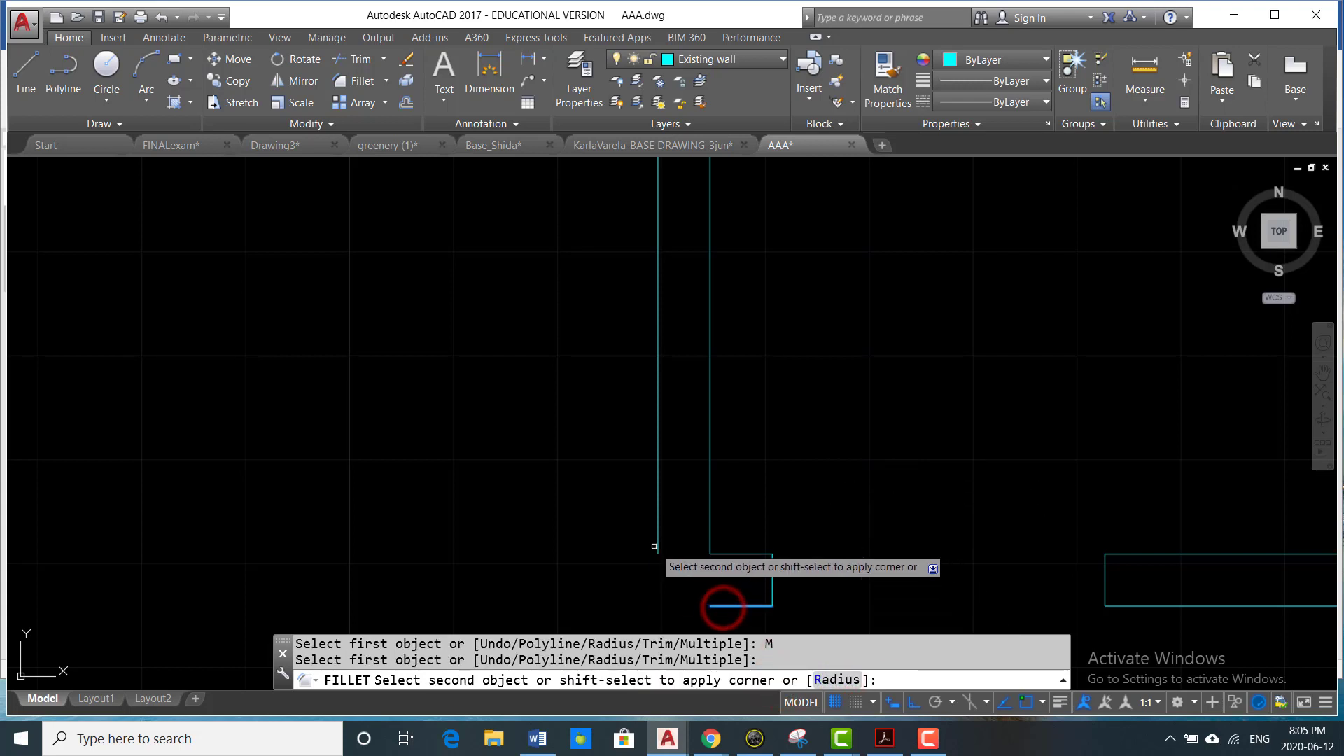
pyautogui.click(658, 547)
# - Join the outer wall lines at the room's upper left and upper right corners with the same fillet
pyautogui.scroll(-8, 810, 625)
pyautogui.scroll(5, 753, 297)
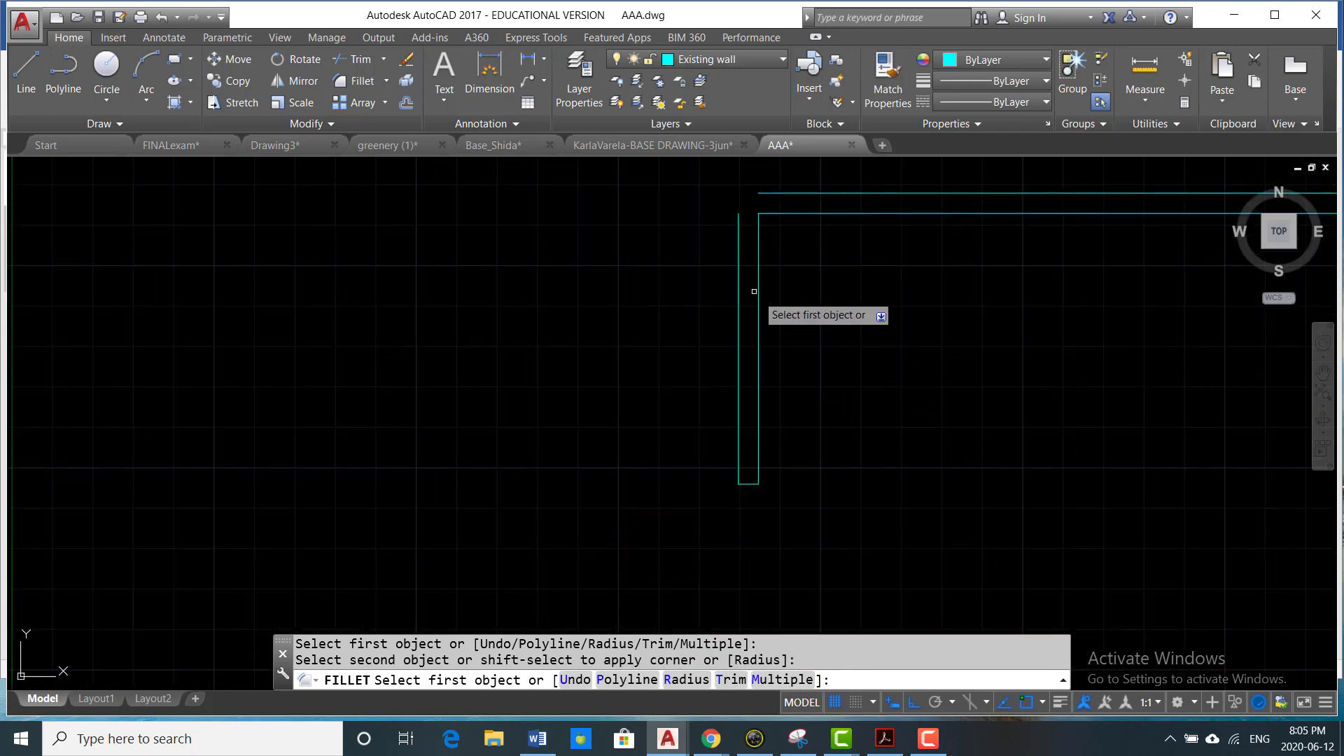
pyautogui.click(715, 341)
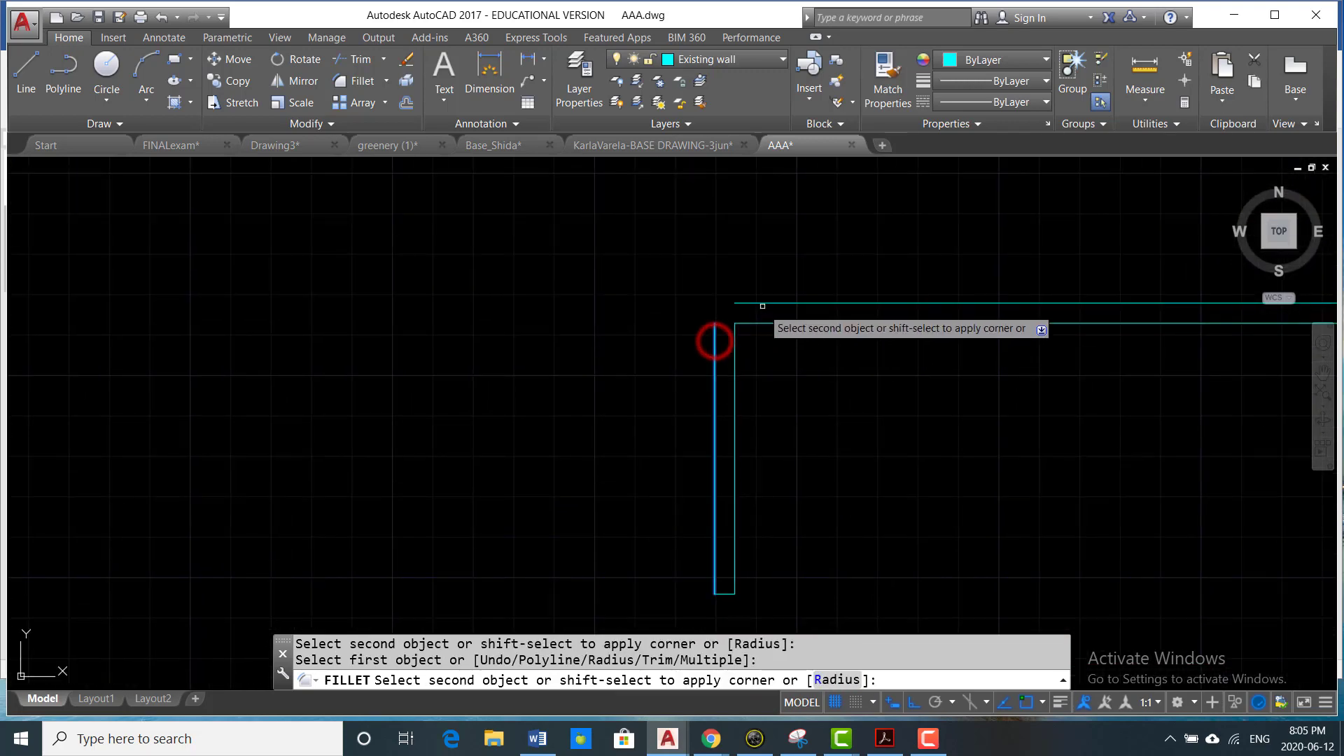
pyautogui.click(762, 303)
pyautogui.moveTo(1140, 348); pyautogui.dragTo(748, 415, button='middle')
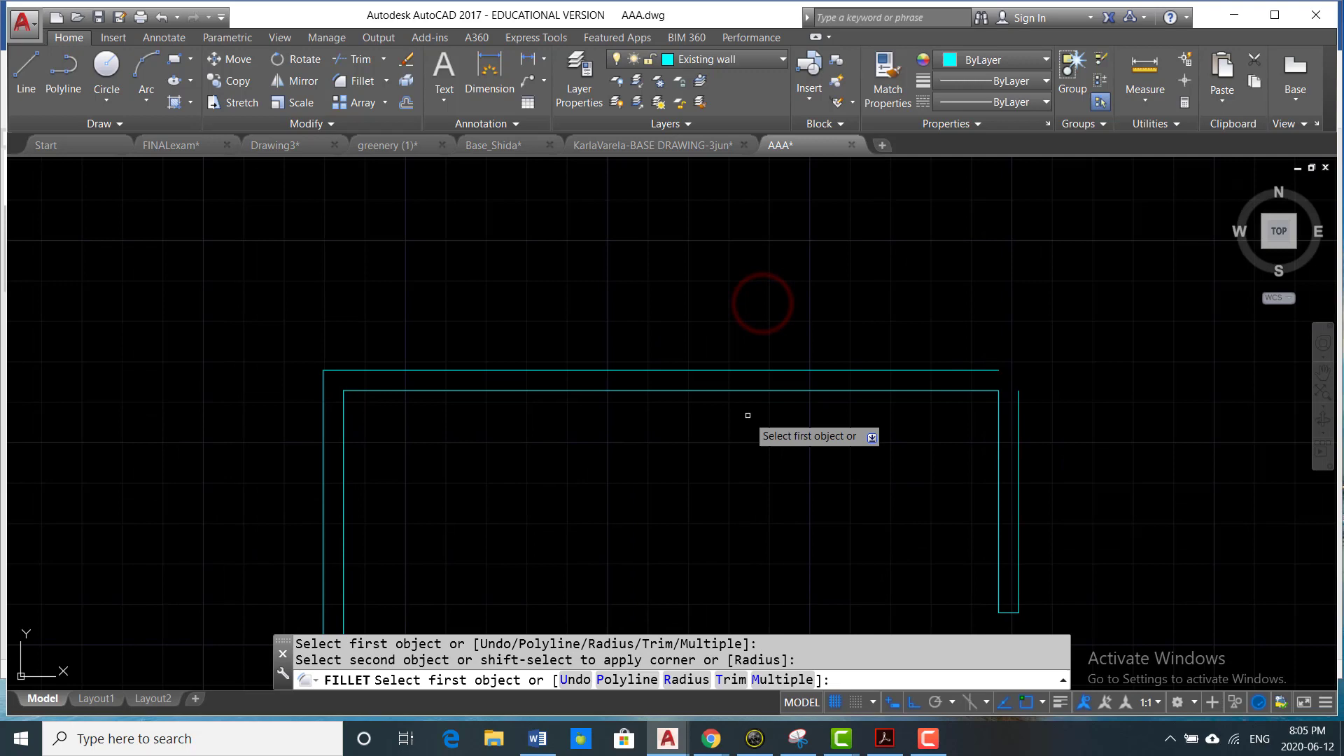
pyautogui.click(990, 370)
pyautogui.click(1020, 399)
pyautogui.scroll(-4, 981, 400)
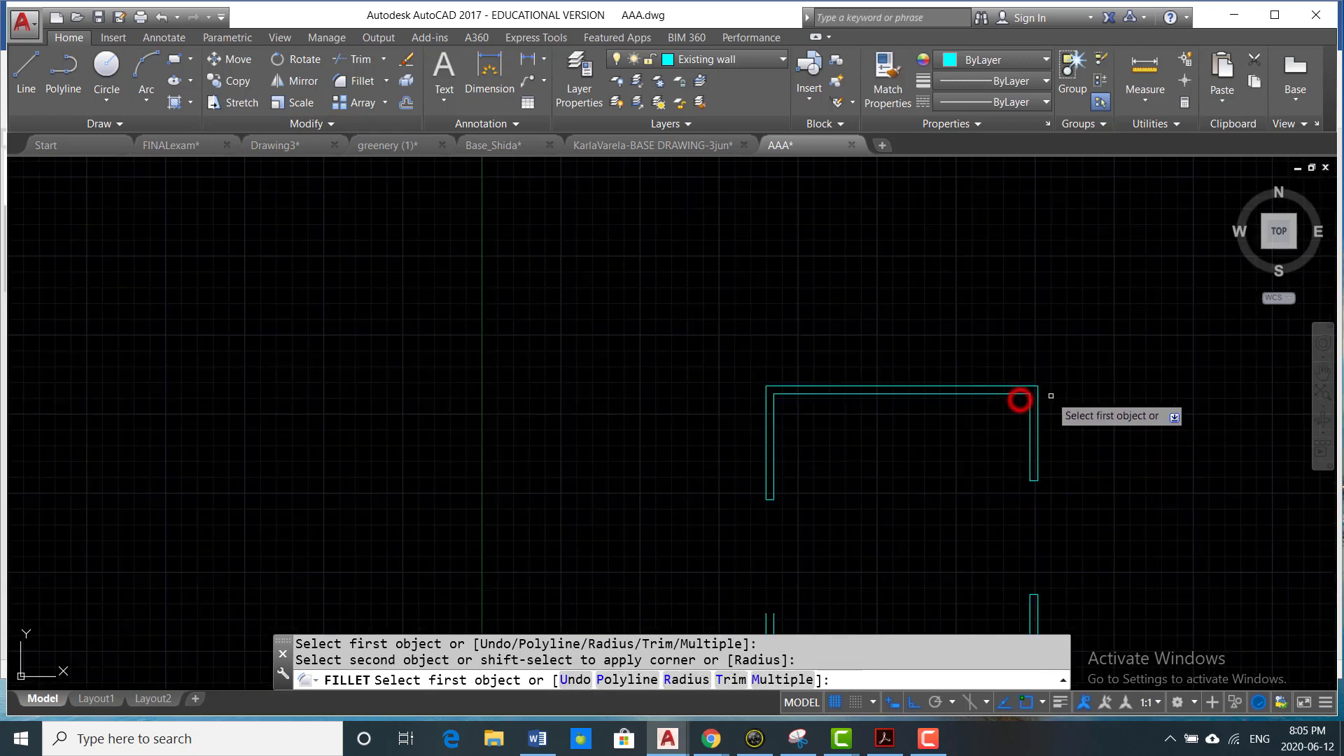
pyautogui.press('Escape')
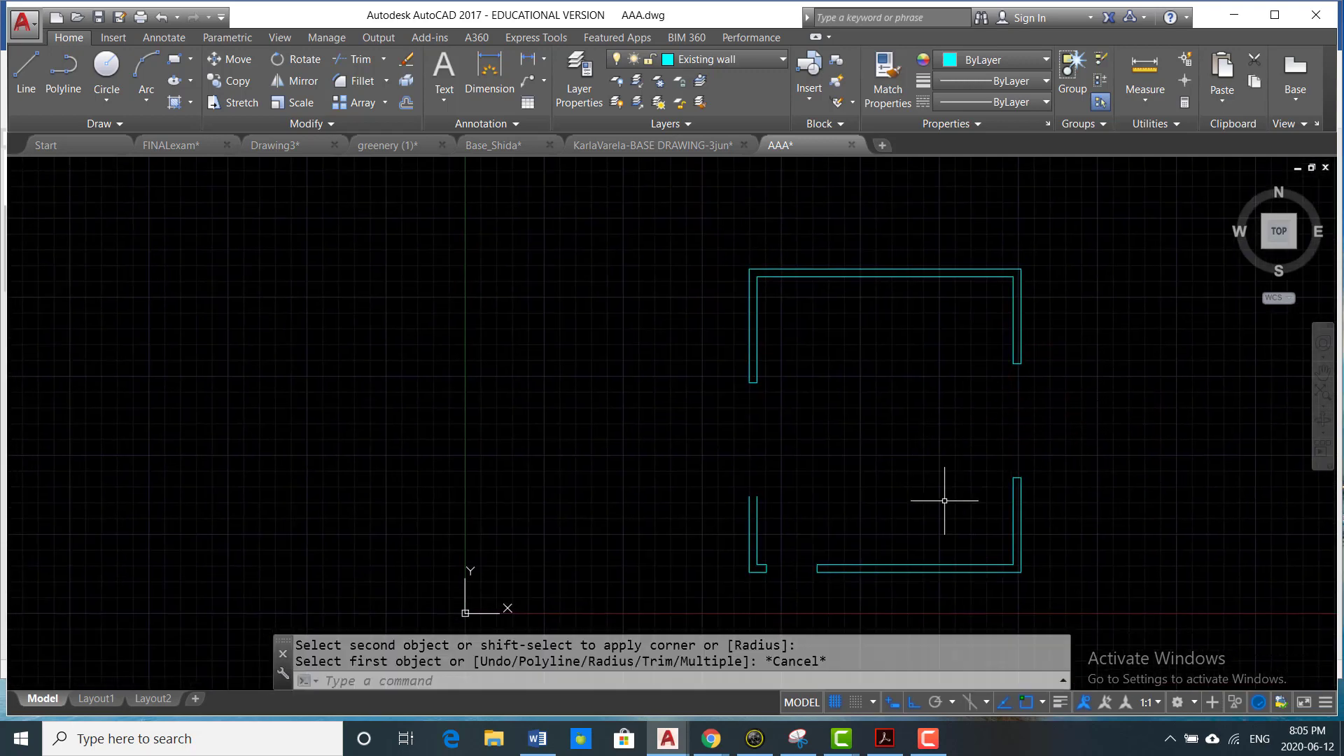
# - Offset the upper left wall's 5" end line 30" downward to mark the other side of the opening
pyautogui.scroll(2, 818, 407)
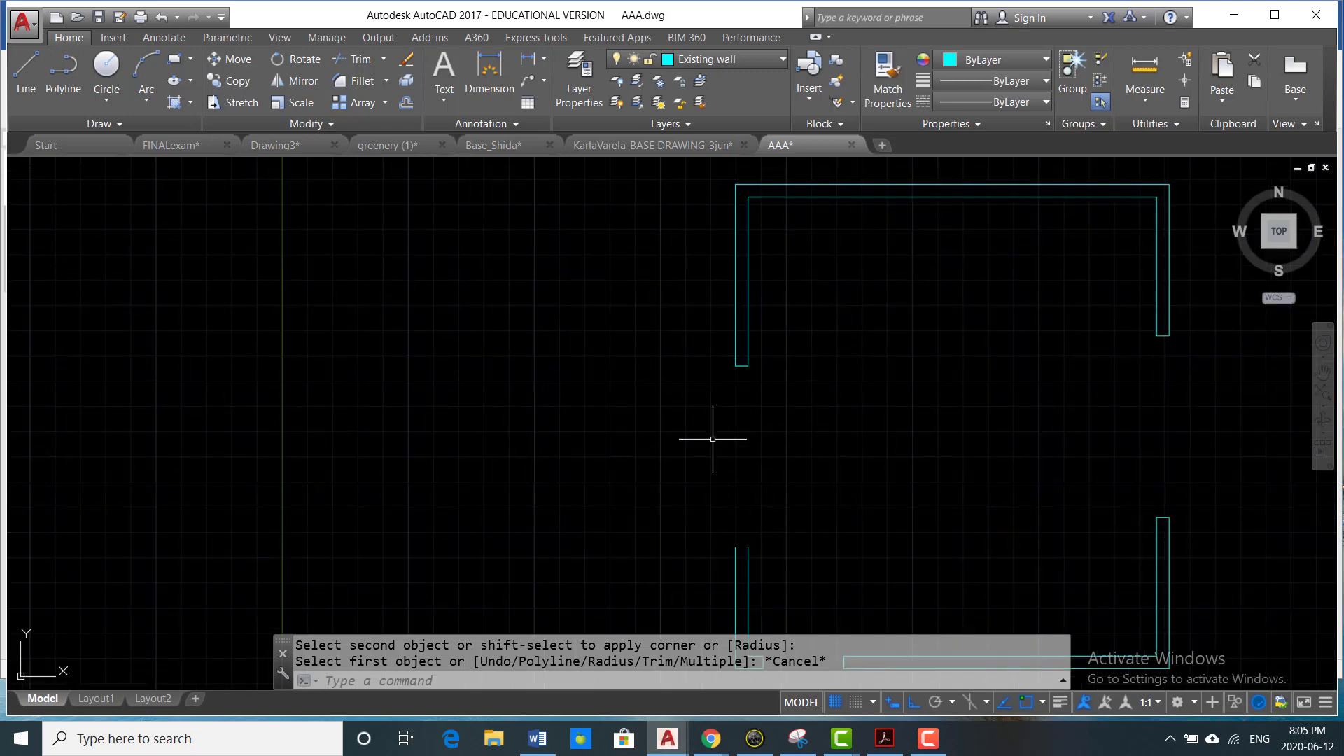
pyautogui.write('o')
pyautogui.press('Return')
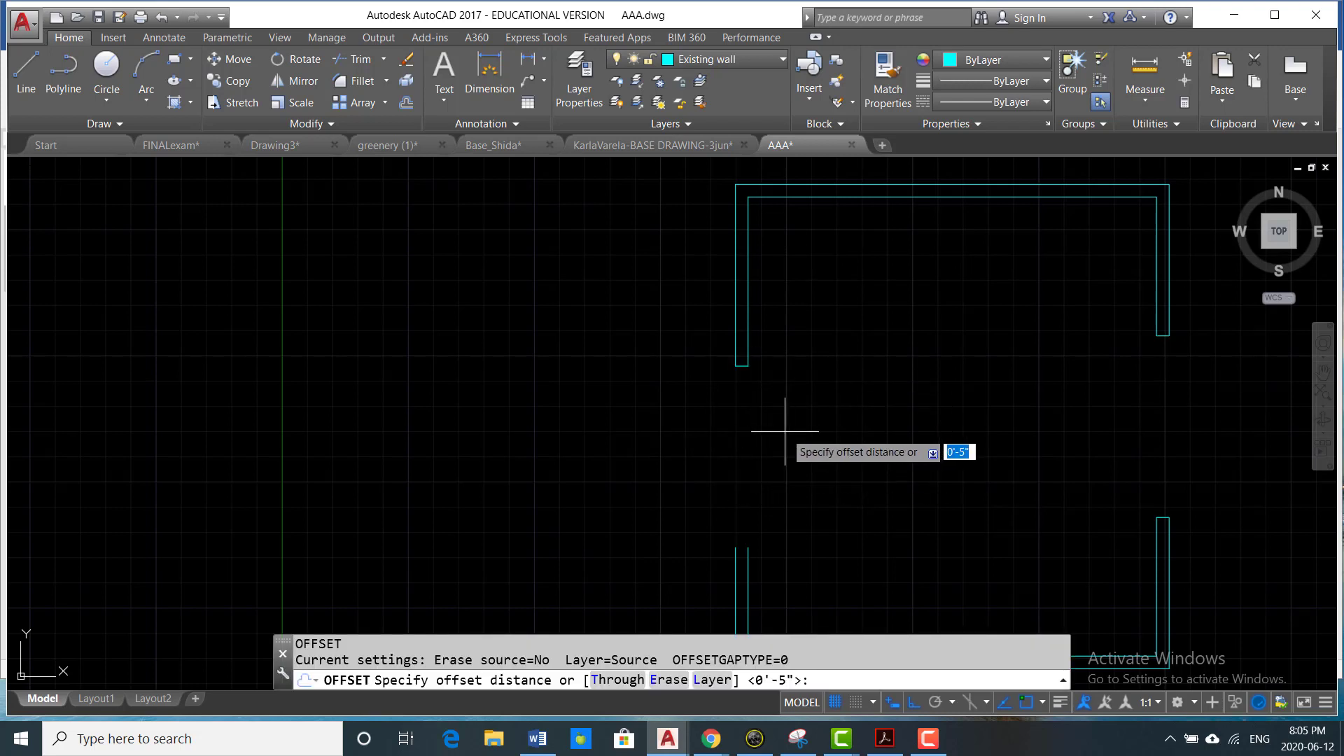
pyautogui.write('30')
pyautogui.press('Return')
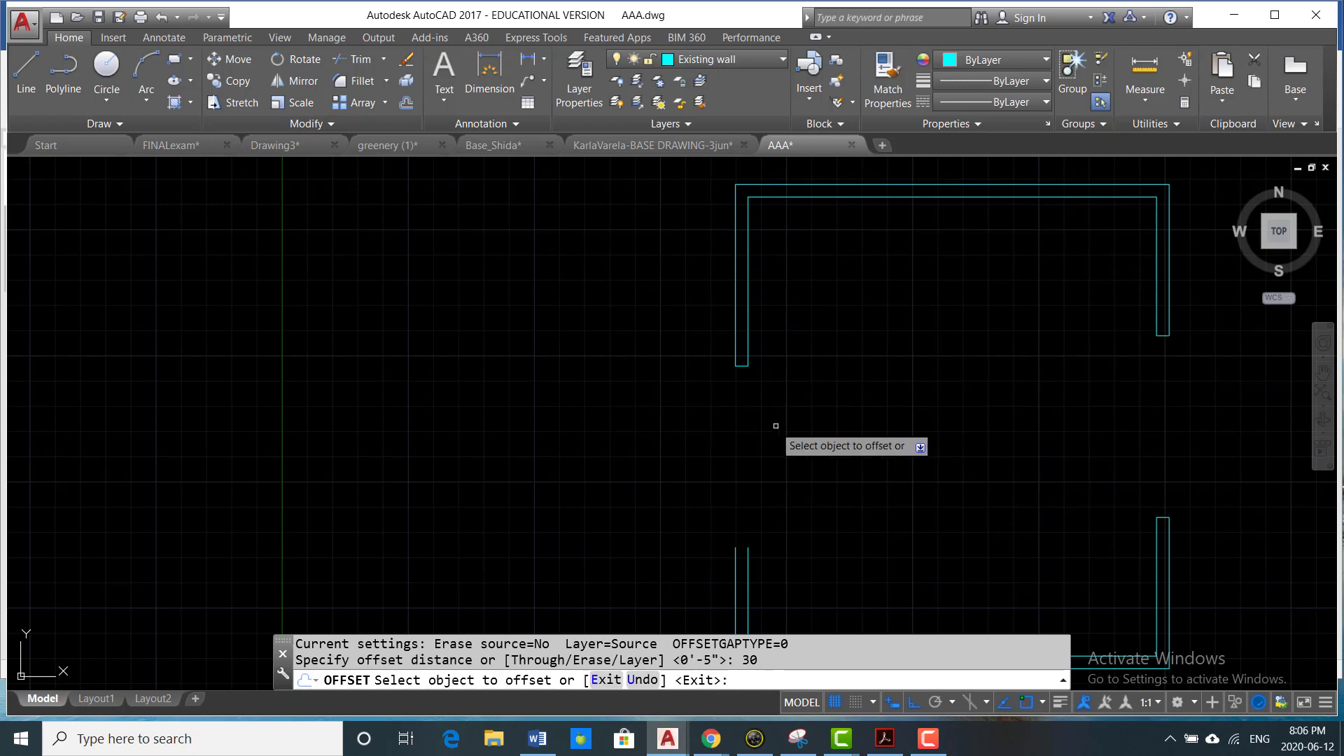
pyautogui.click(742, 367)
pyautogui.click(753, 445)
pyautogui.scroll(-3, 815, 504)
pyautogui.scroll(3, 778, 502)
pyautogui.press('Escape')
pyautogui.press('Escape')
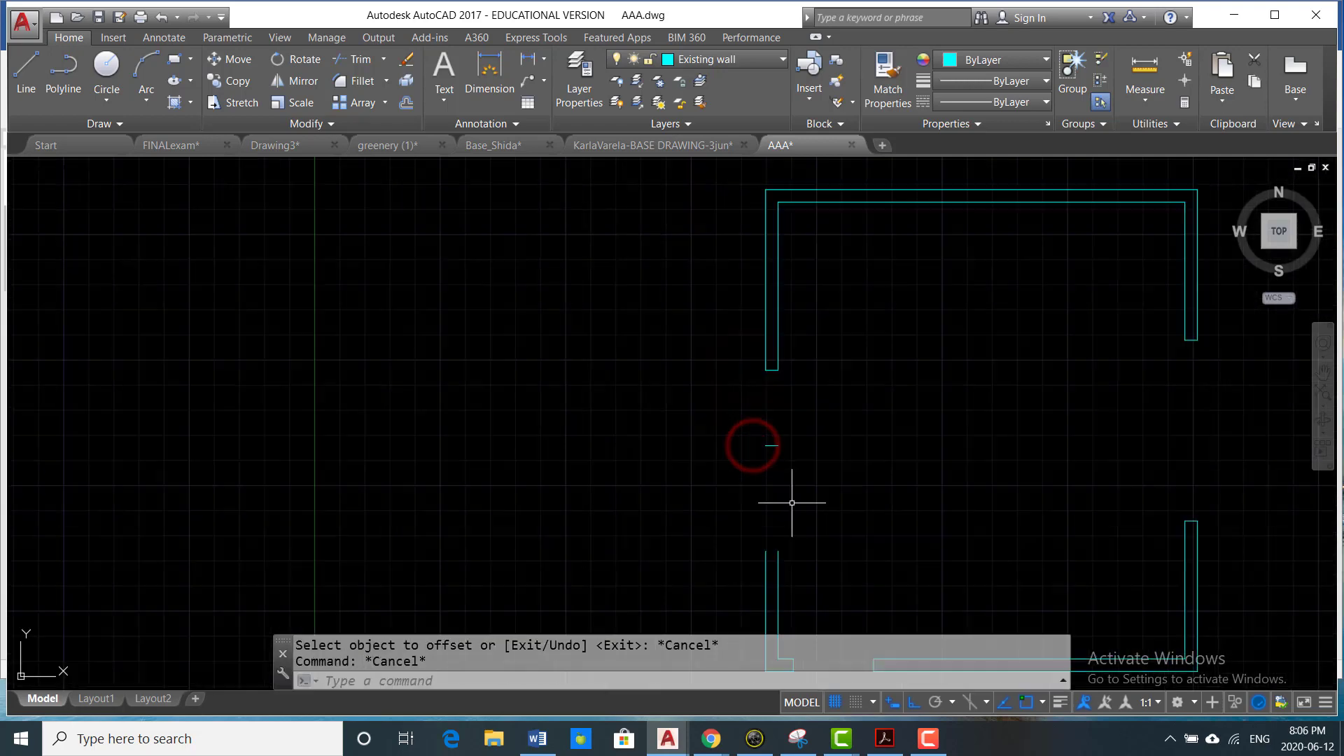
# - Extend the lower left wall's two lines up to the short line marking the lower edge of the left opening
pyautogui.scroll(4, 792, 503)
pyautogui.moveTo(789, 504); pyautogui.dragTo(789, 446, button='middle')
pyautogui.scroll(-4, 790, 445)
pyautogui.write('ex')
pyautogui.press('Return')
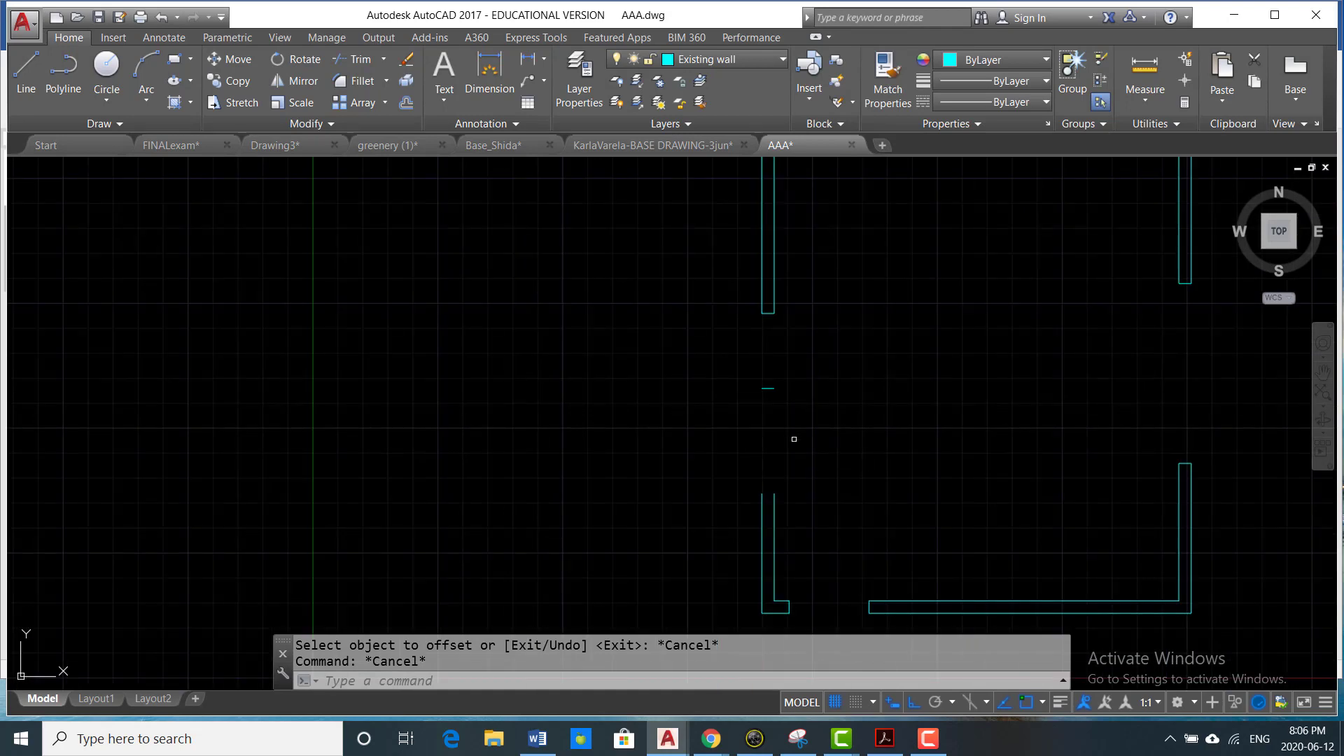
pyautogui.click(804, 371)
pyautogui.click(689, 391)
pyautogui.press('Return')
pyautogui.click(831, 455)
pyautogui.click(719, 499)
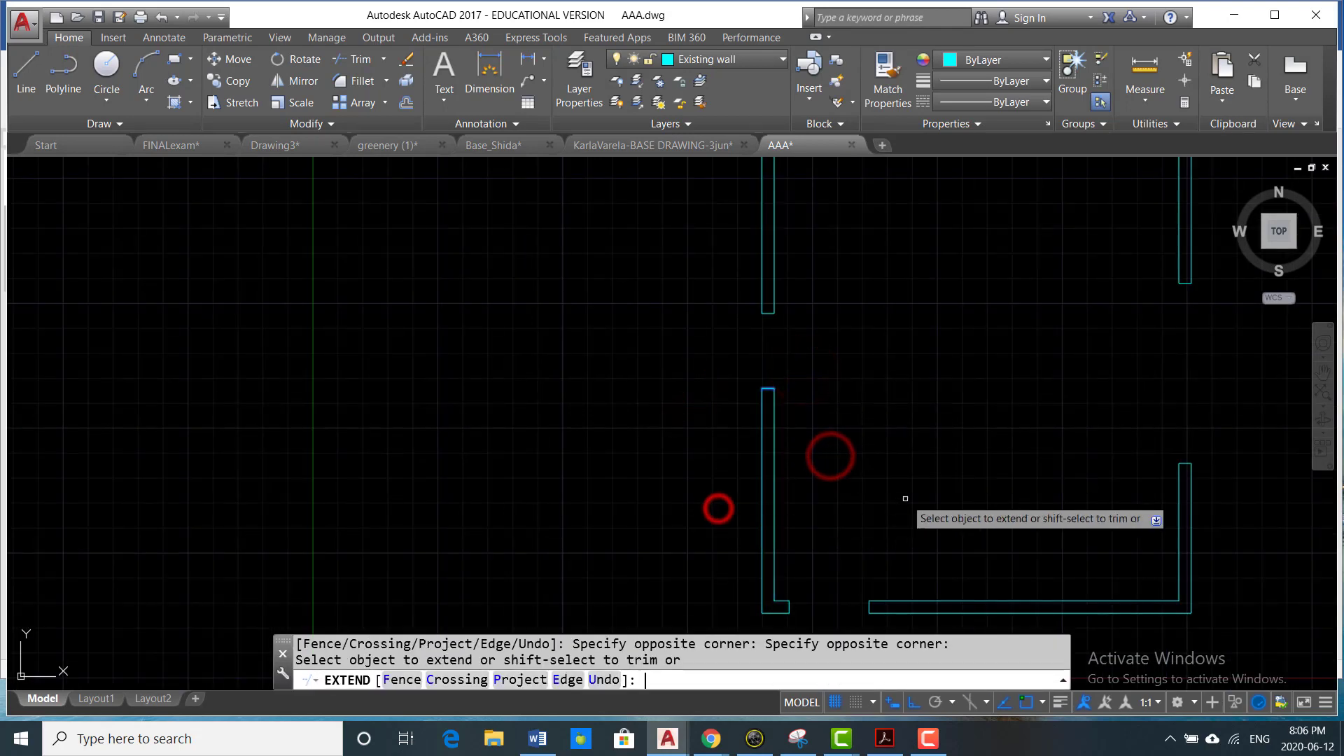
pyautogui.press('Return')
pyautogui.scroll(-2, 889, 471)
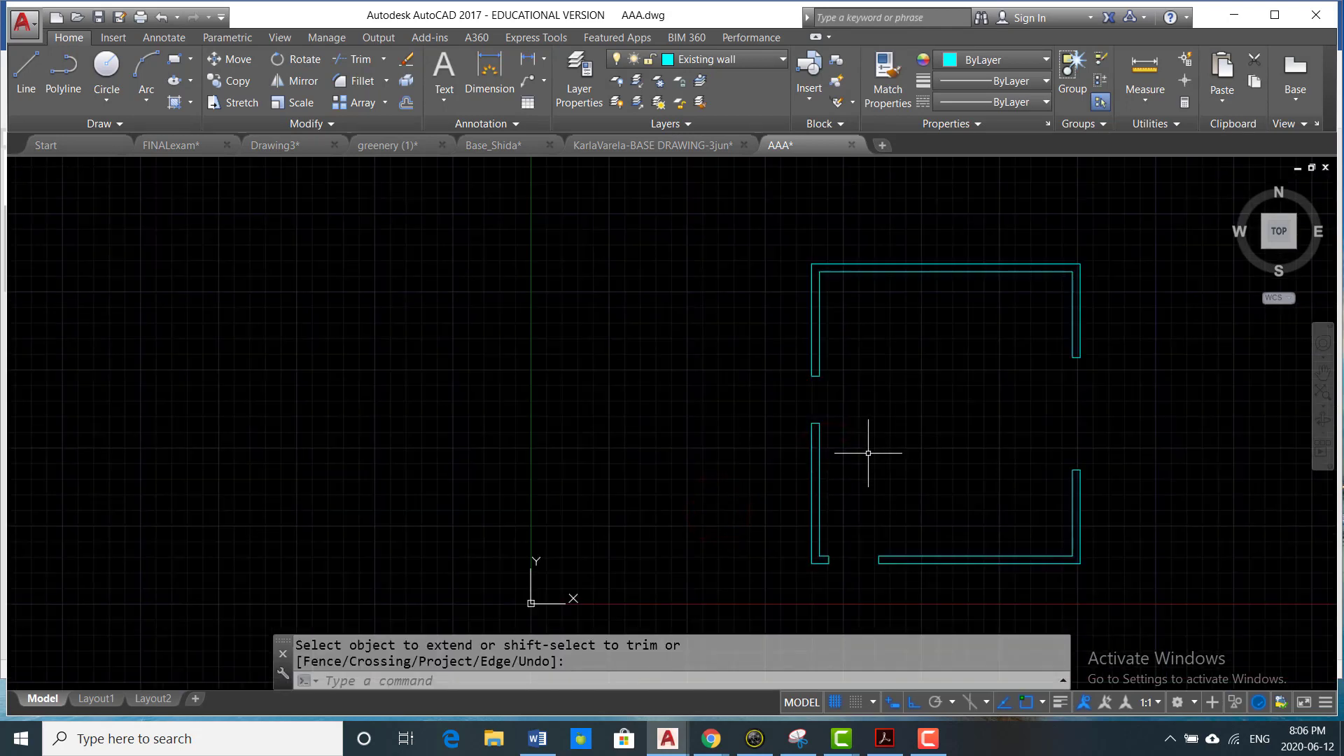
pyautogui.scroll(-2, 850, 399)
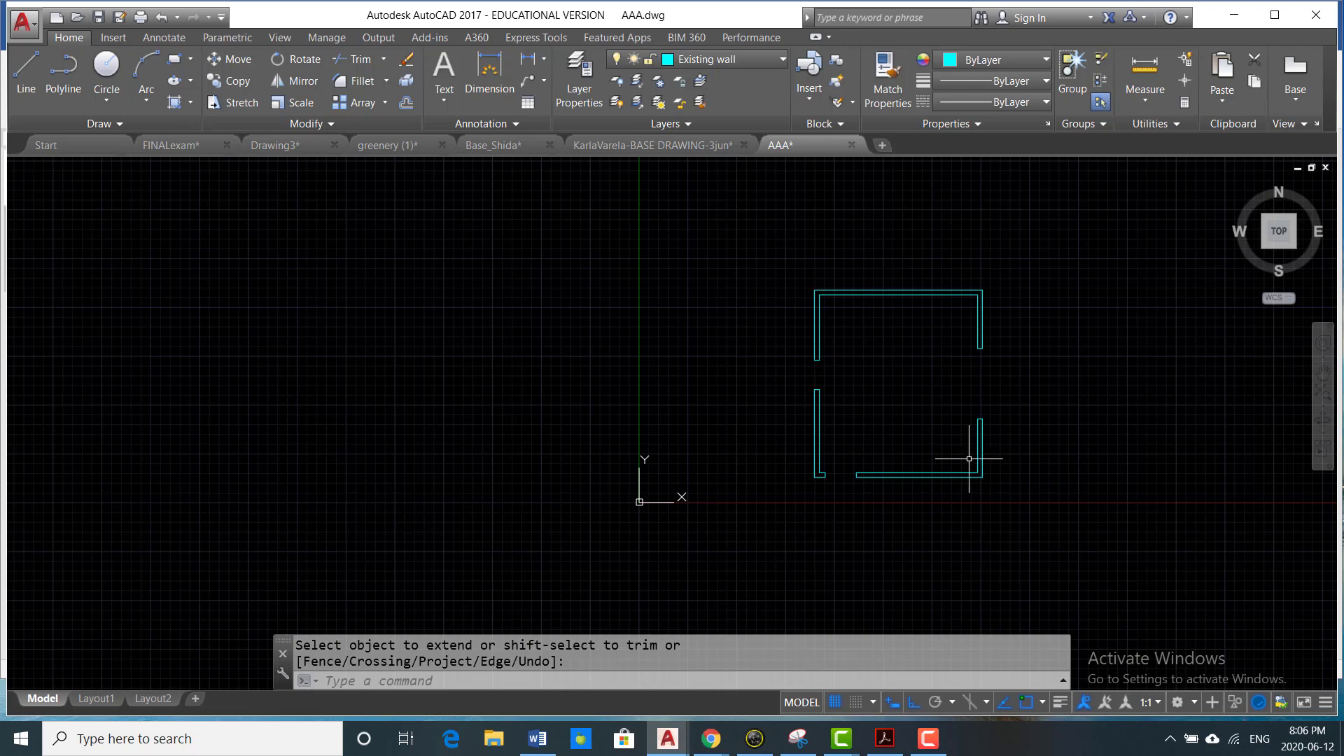
pyautogui.moveTo(955, 462); pyautogui.dragTo(850, 456, button='middle')
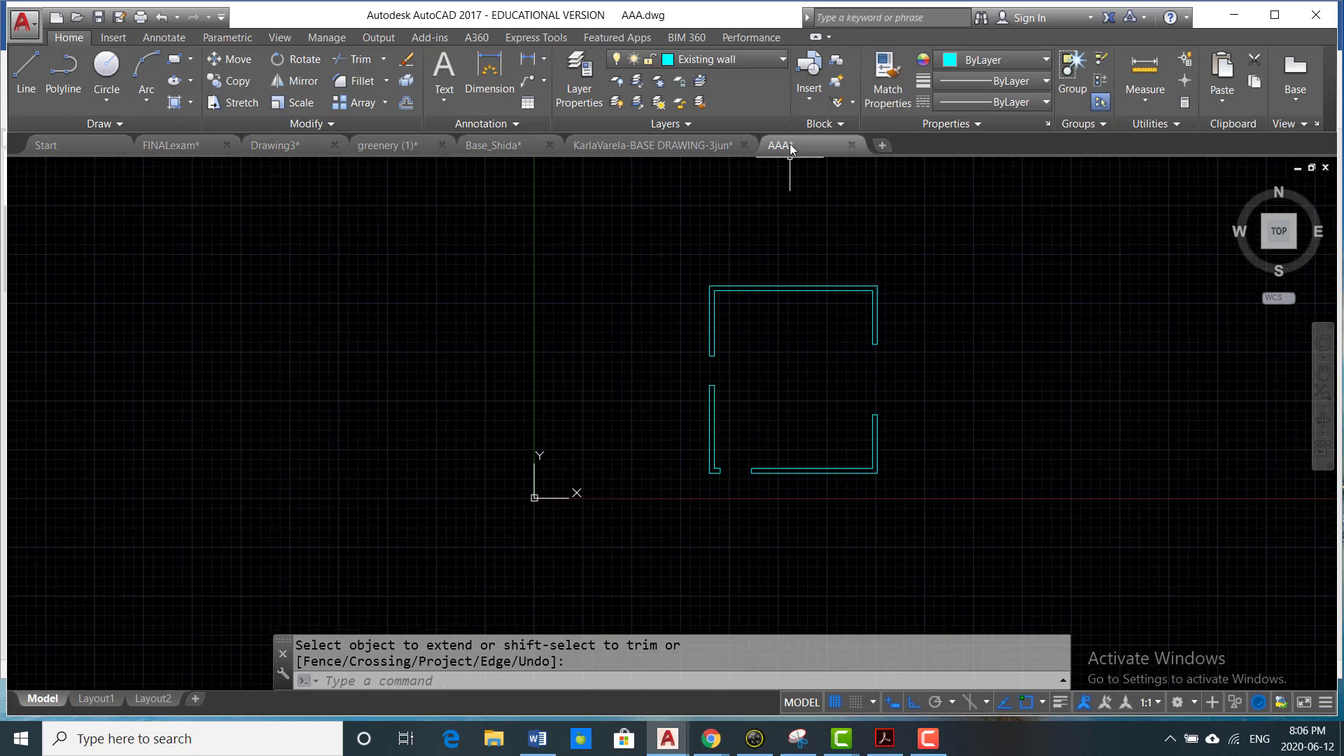
pyautogui.click(772, 61)
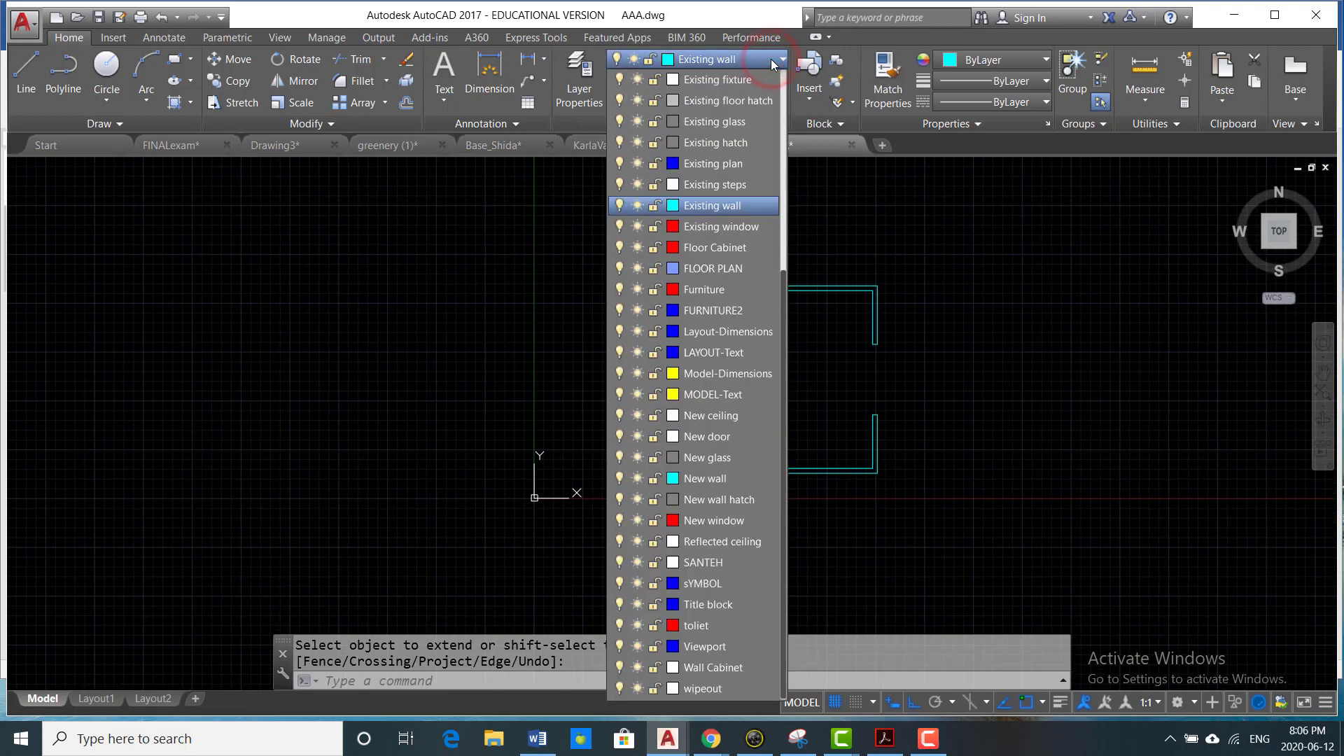
pyautogui.click(1005, 265)
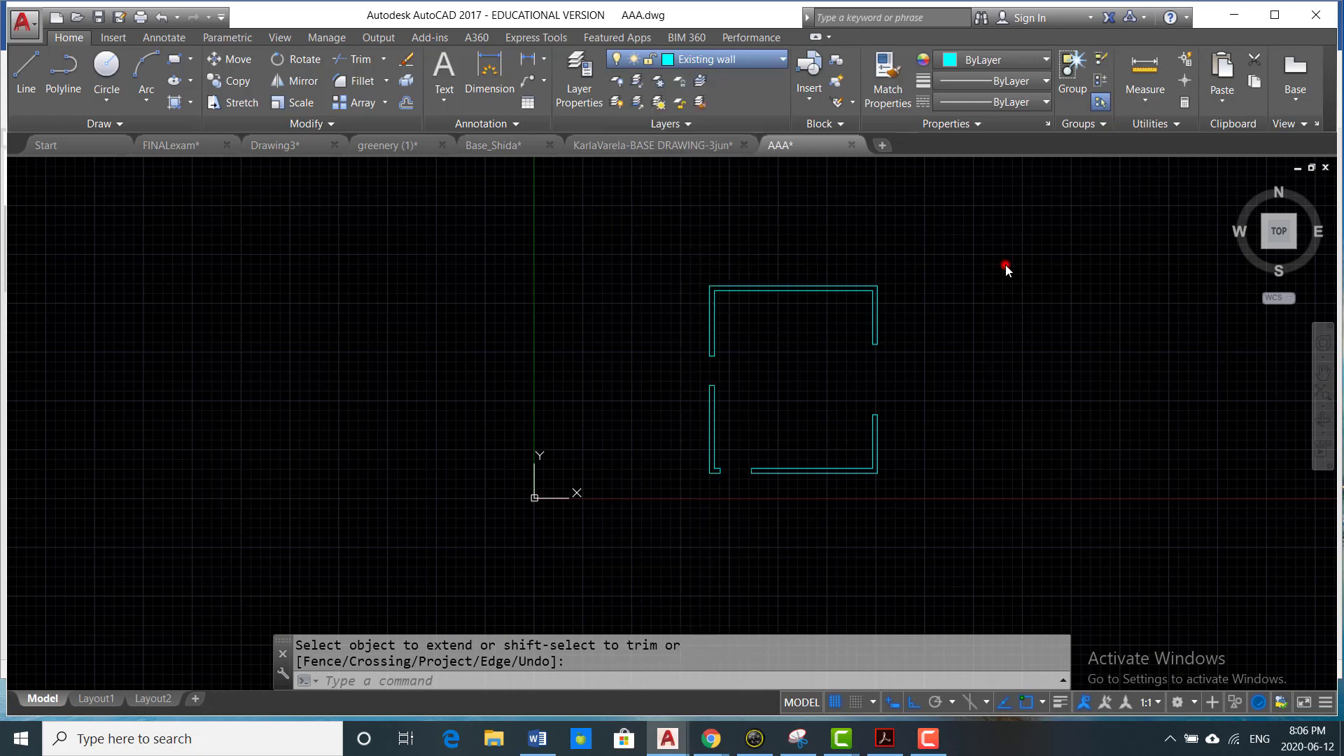
pyautogui.scroll(-2, 995, 333)
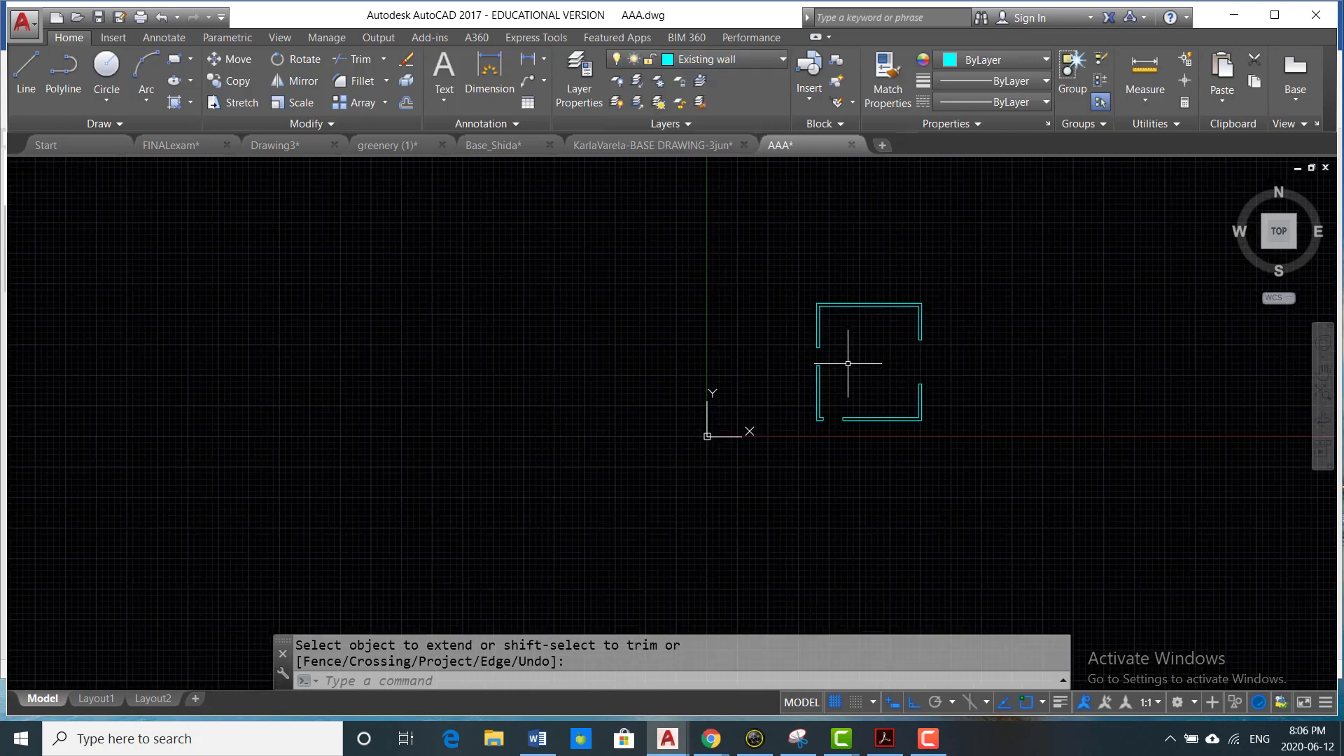
pyautogui.scroll(2, 850, 362)
pyautogui.scroll(2, 827, 459)
pyautogui.scroll(-2, 826, 450)
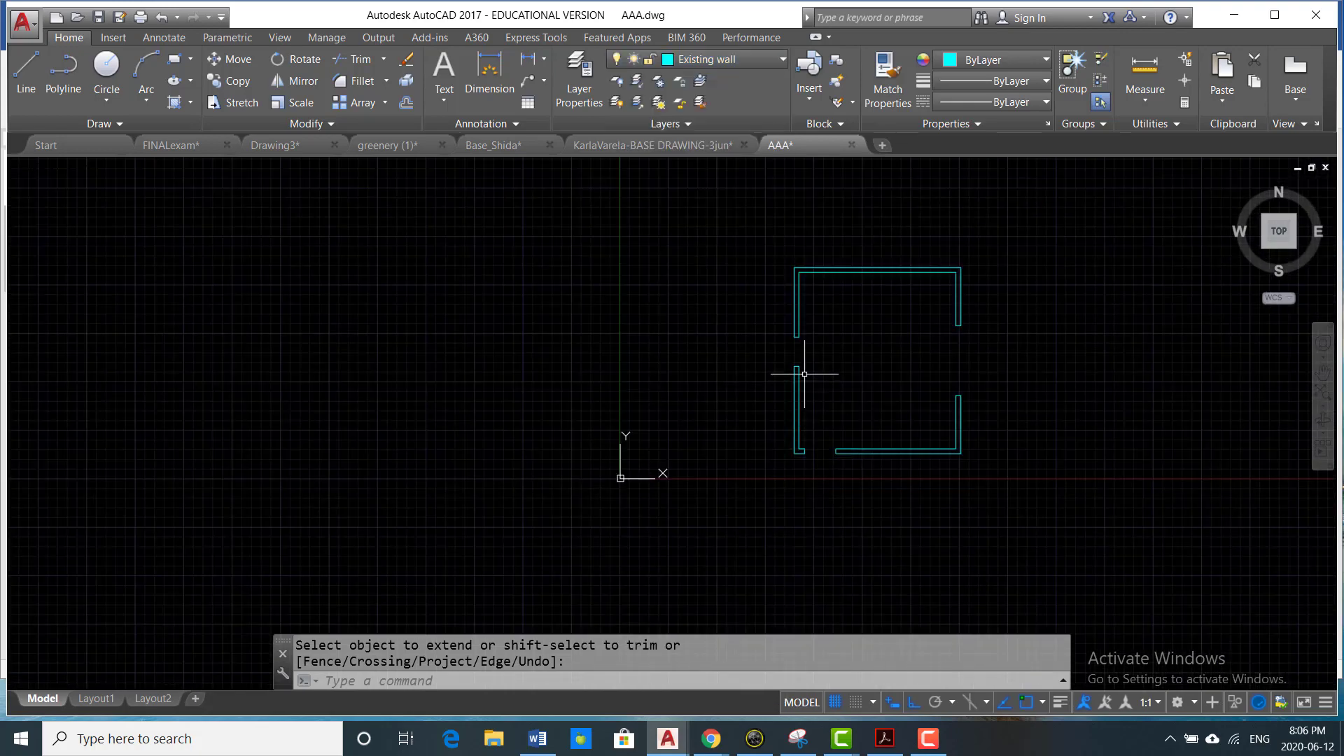
pyautogui.scroll(4, 804, 366)
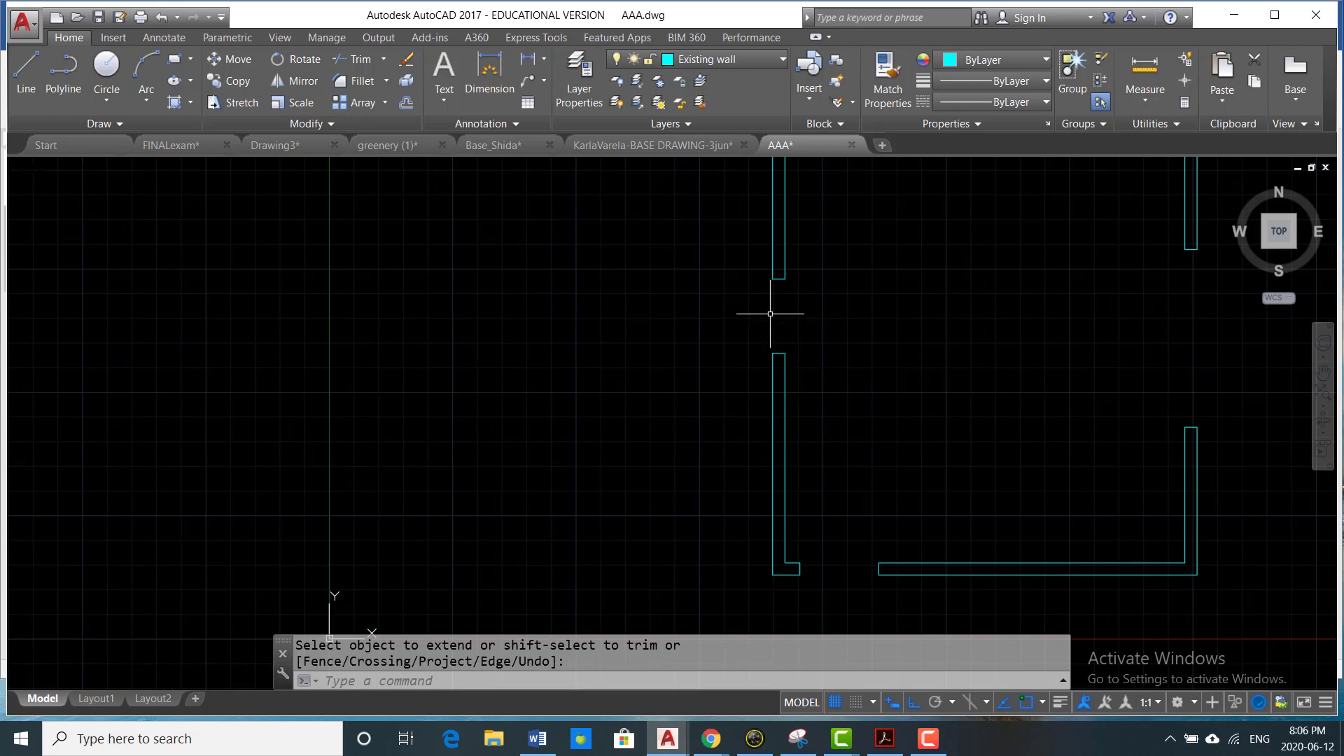
pyautogui.scroll(-2, 777, 294)
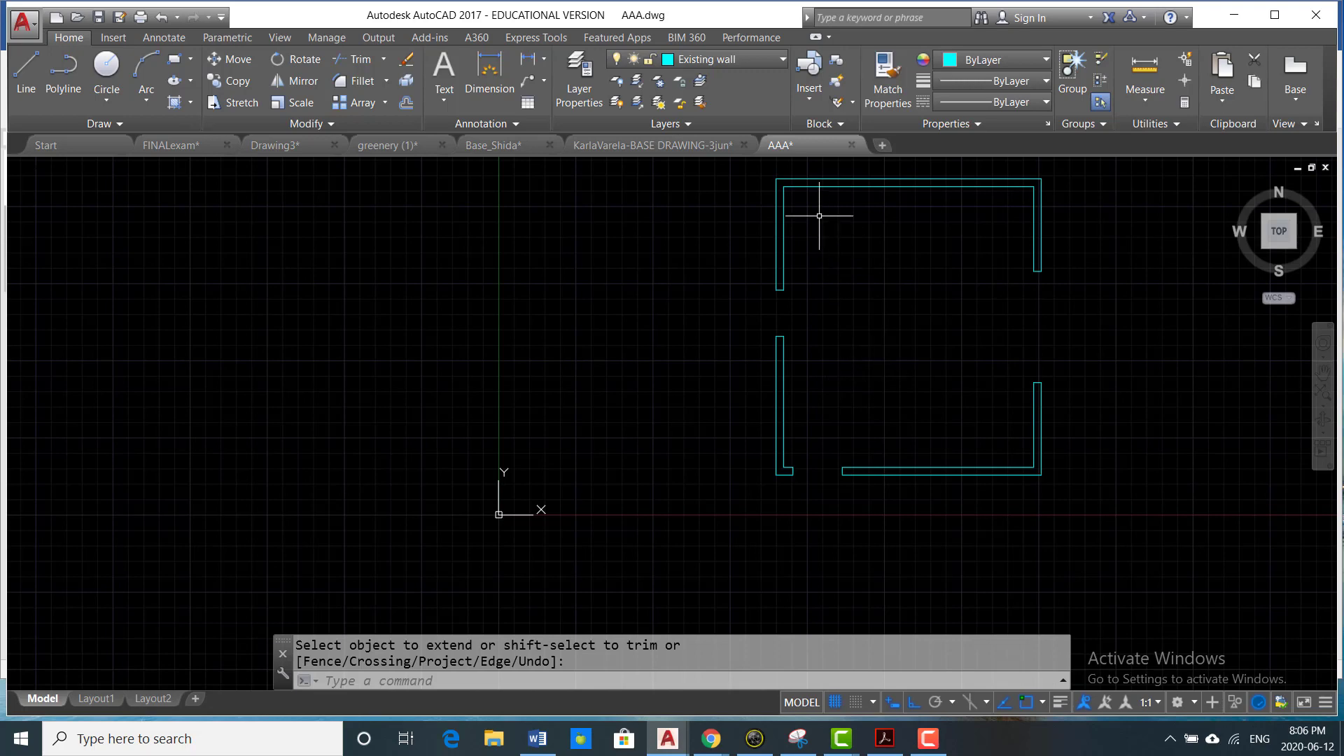
# - Make layer 0 current and draw a horizontal line across the bottom door opening between the midpoints of its two jambs
pyautogui.click(782, 61)
pyautogui.scroll(5, 741, 129)
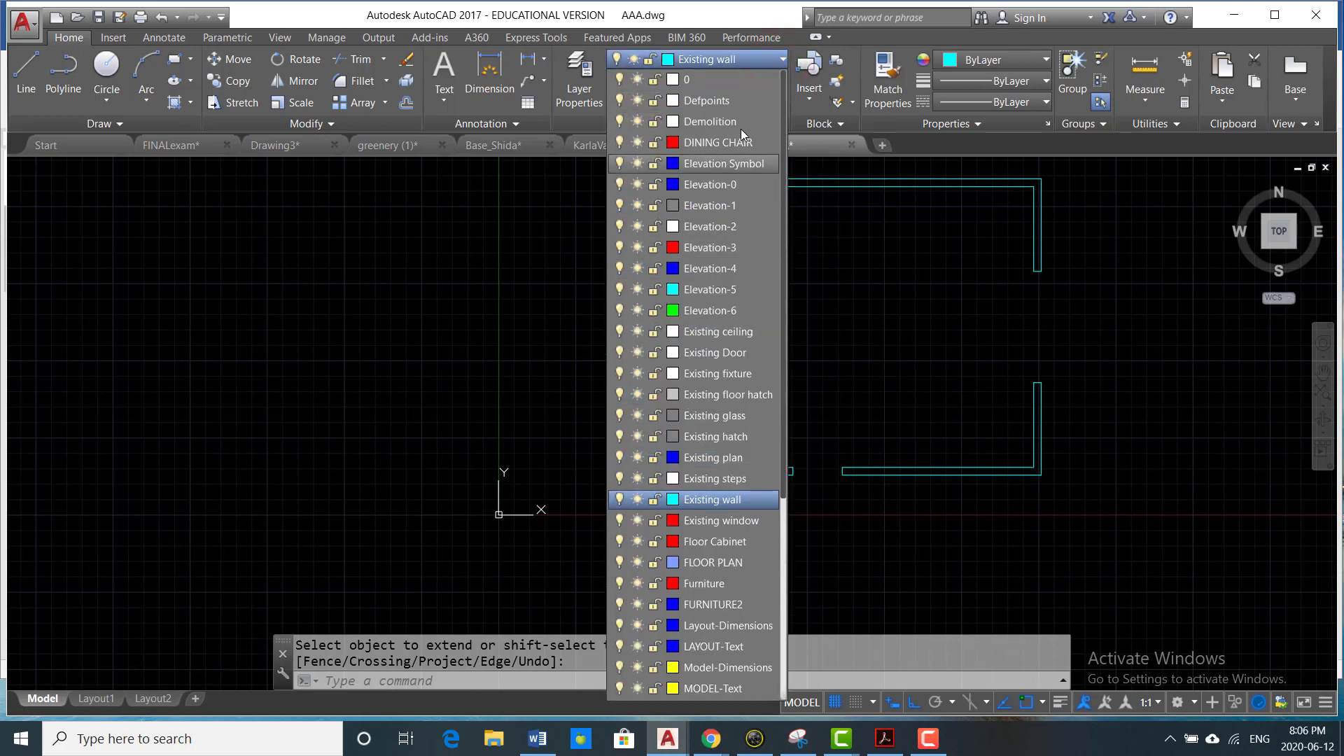
pyautogui.click(721, 79)
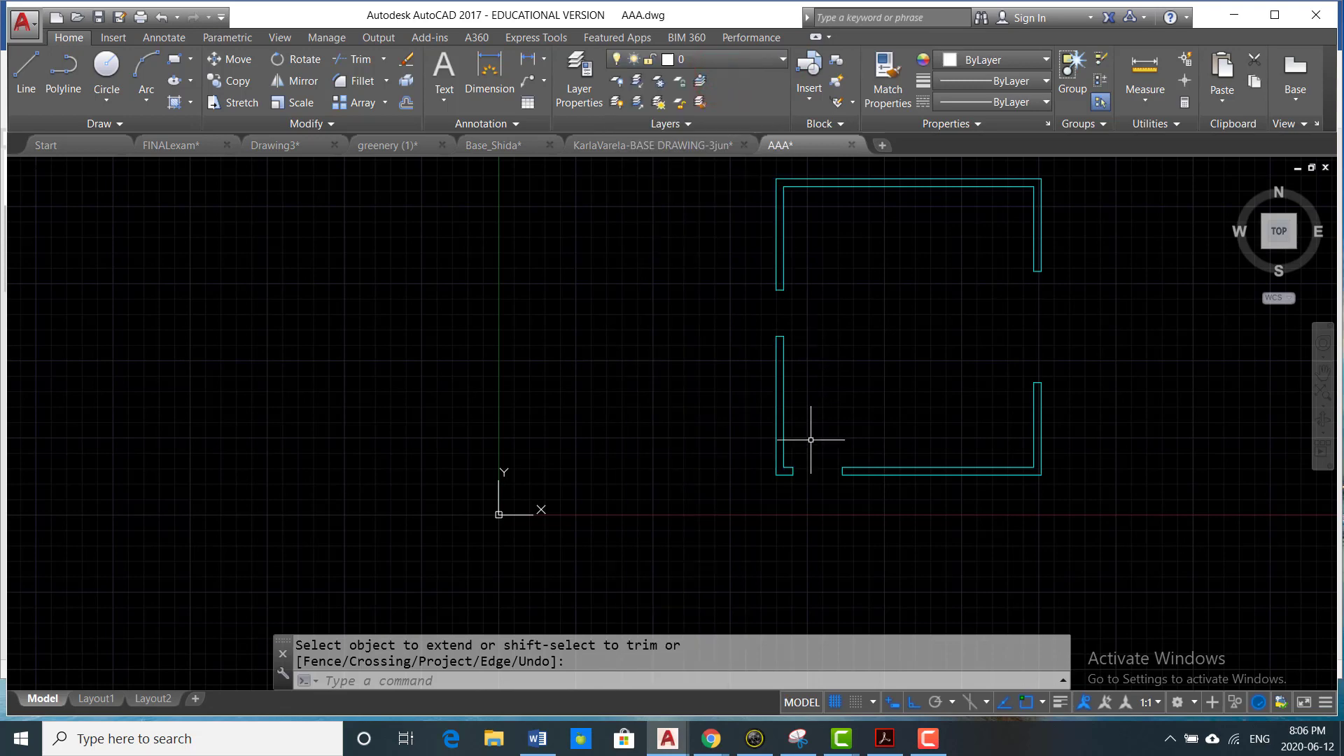
pyautogui.press('Escape')
pyautogui.write('L')
pyautogui.press('Return')
pyautogui.scroll(5, 742, 434)
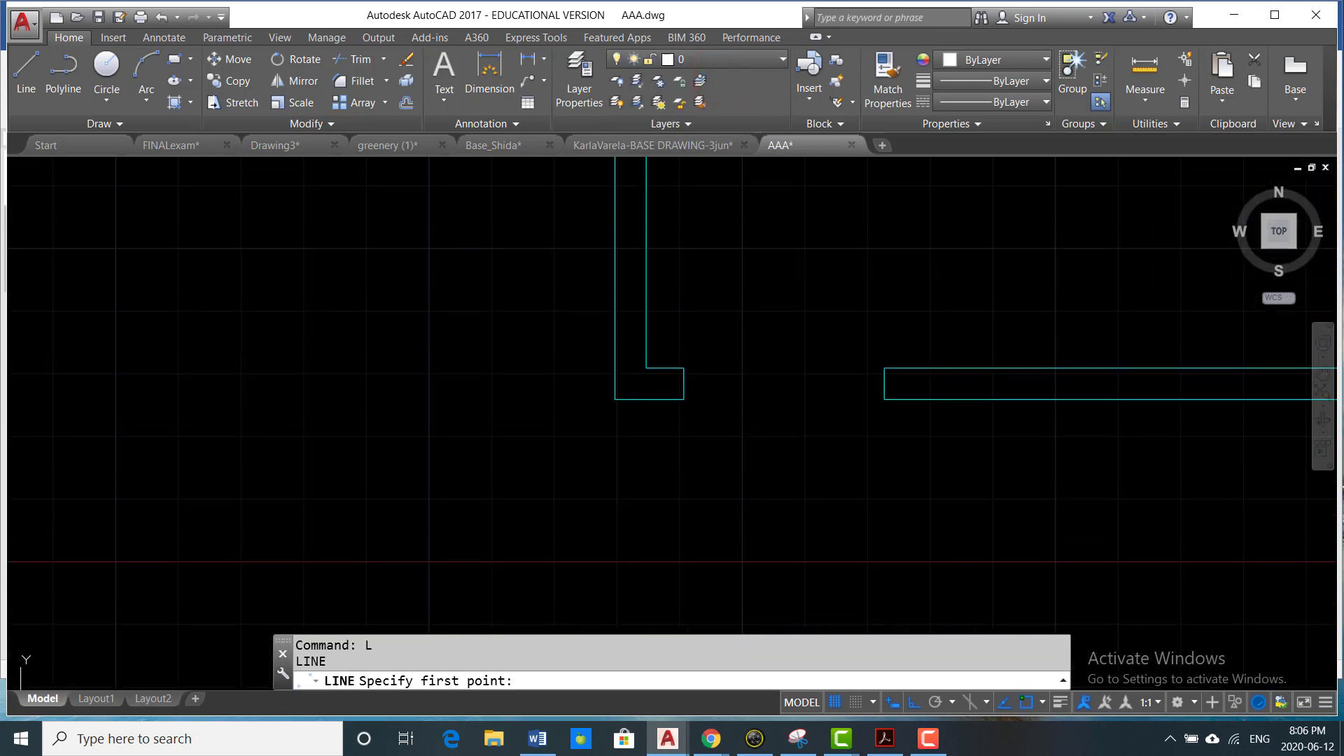
pyautogui.click(685, 383)
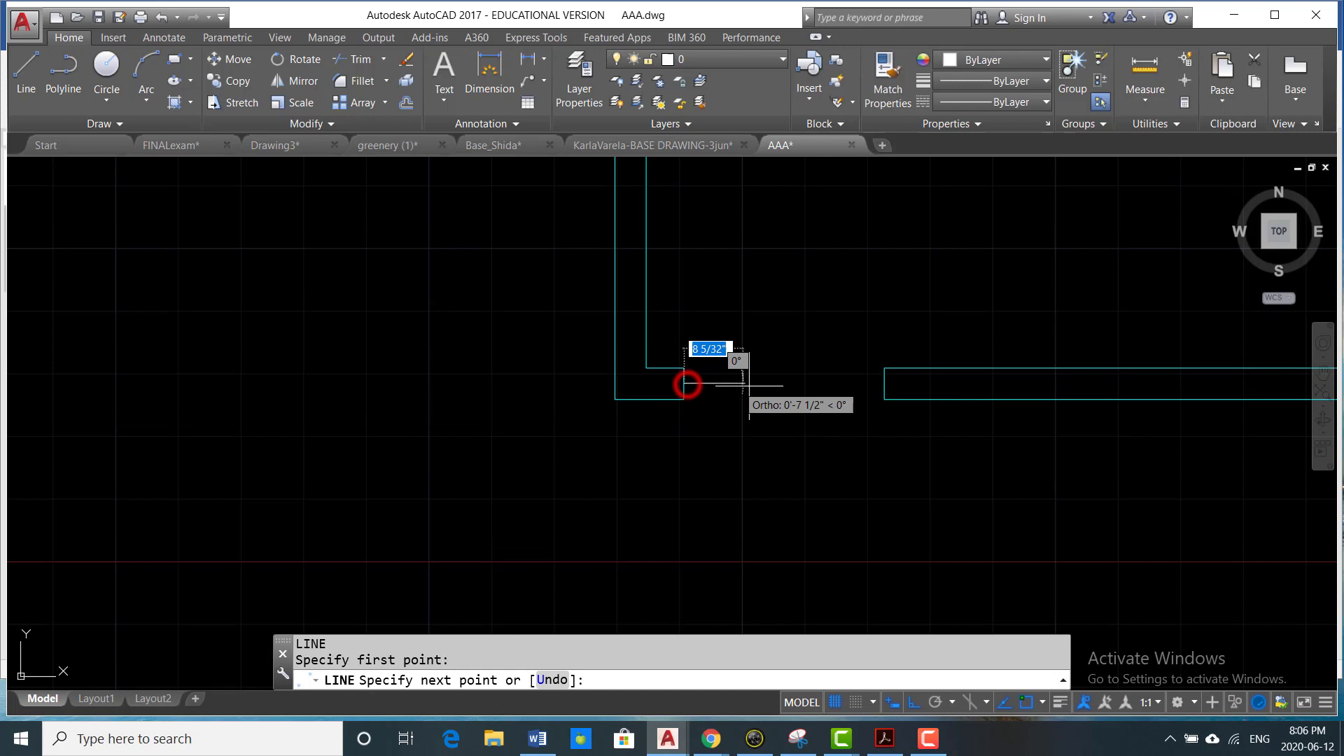
pyautogui.click(885, 384)
pyautogui.press('Return')
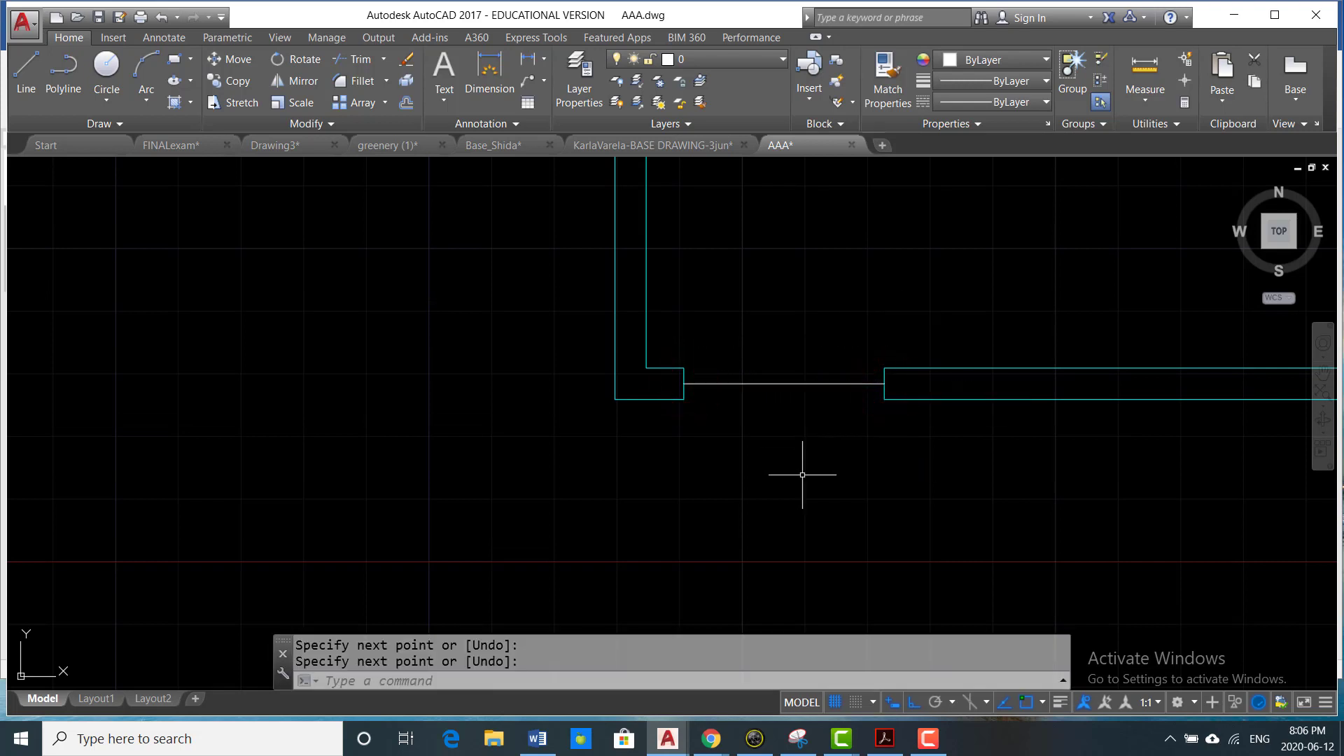
# - Offset the line across the door opening 1.5" upward
pyautogui.write('o')
pyautogui.press('Return')
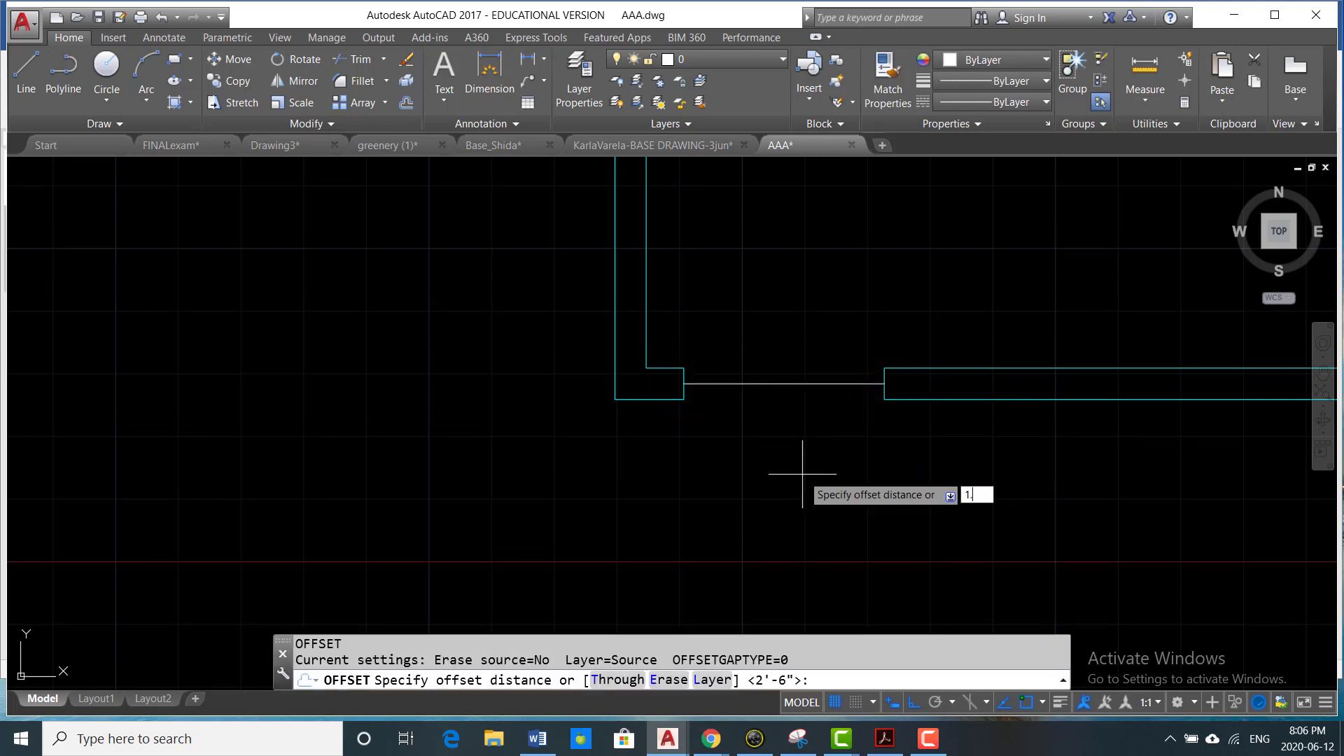
pyautogui.press('Return')
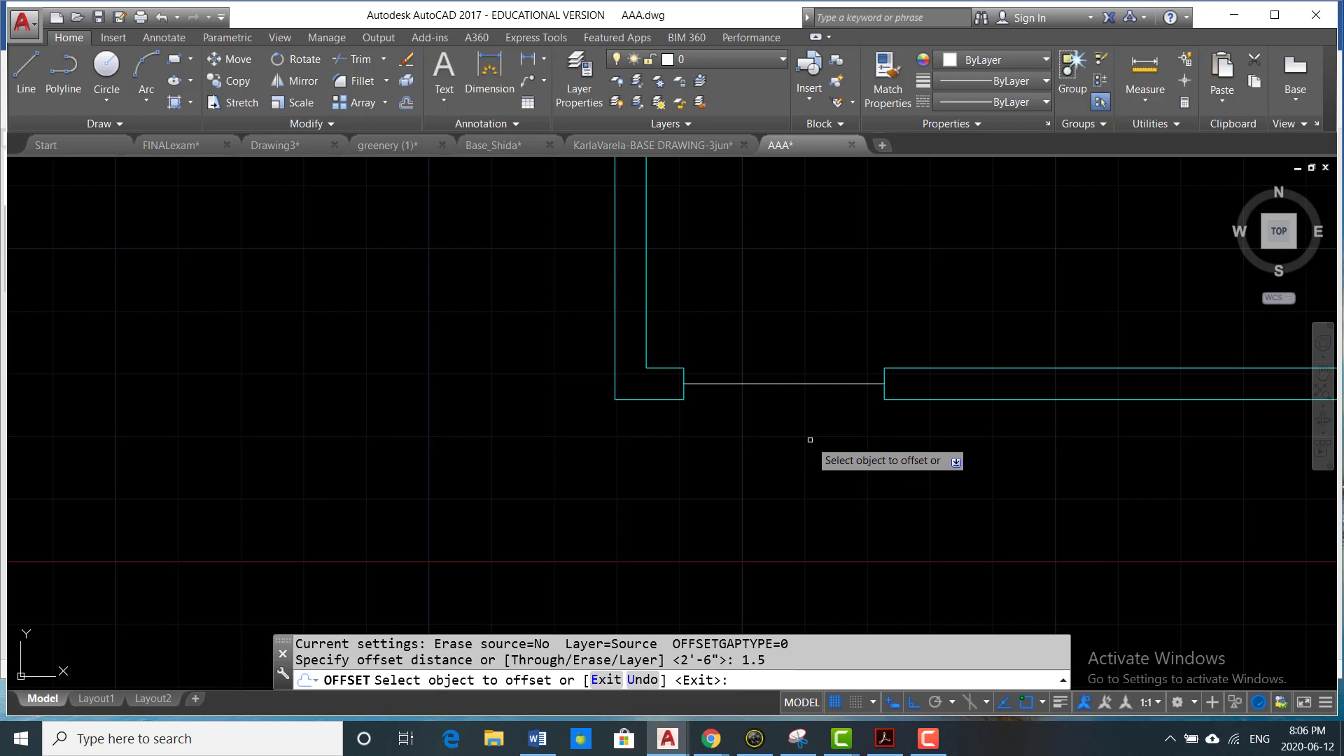
pyautogui.click(824, 385)
pyautogui.click(814, 330)
pyautogui.press('Escape')
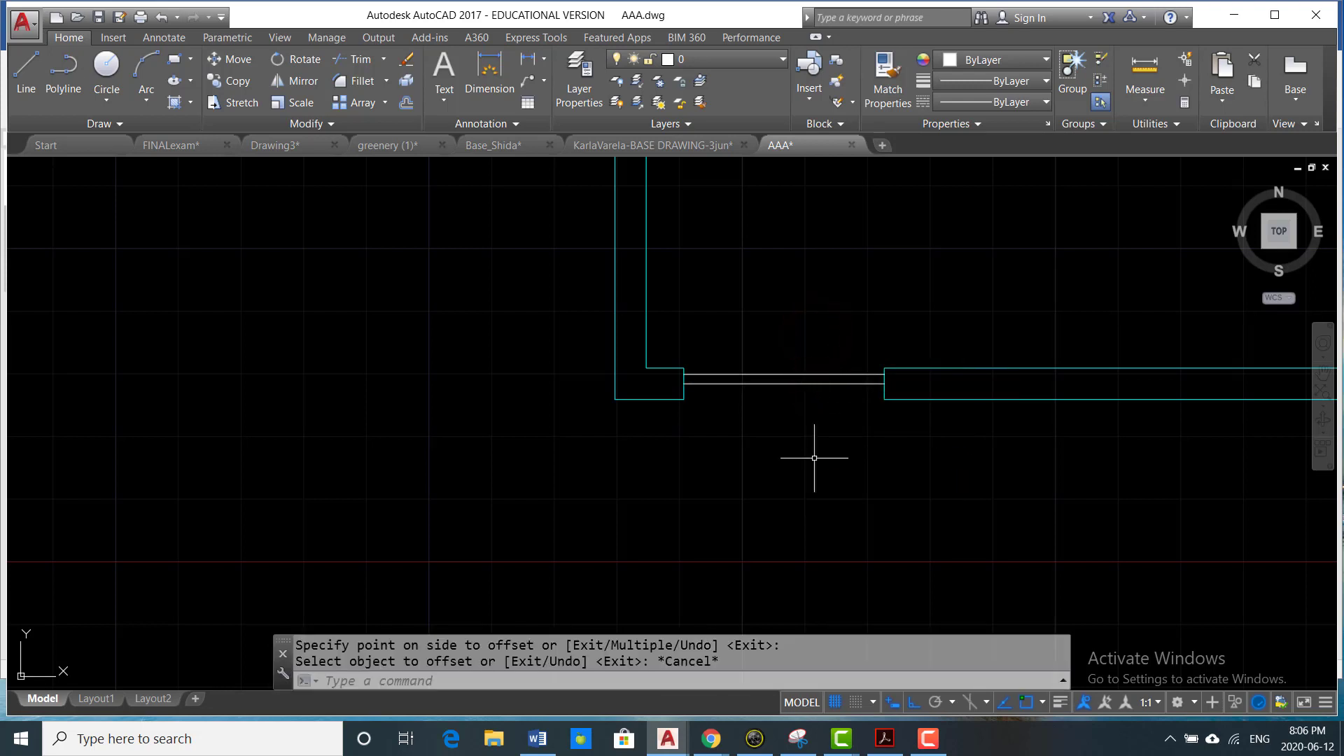
# - Draw a rectangle for the door leaf, from the lower line's left end to the upper line's right end
pyautogui.write('REC')
pyautogui.press('Return')
pyautogui.scroll(2, 749, 438)
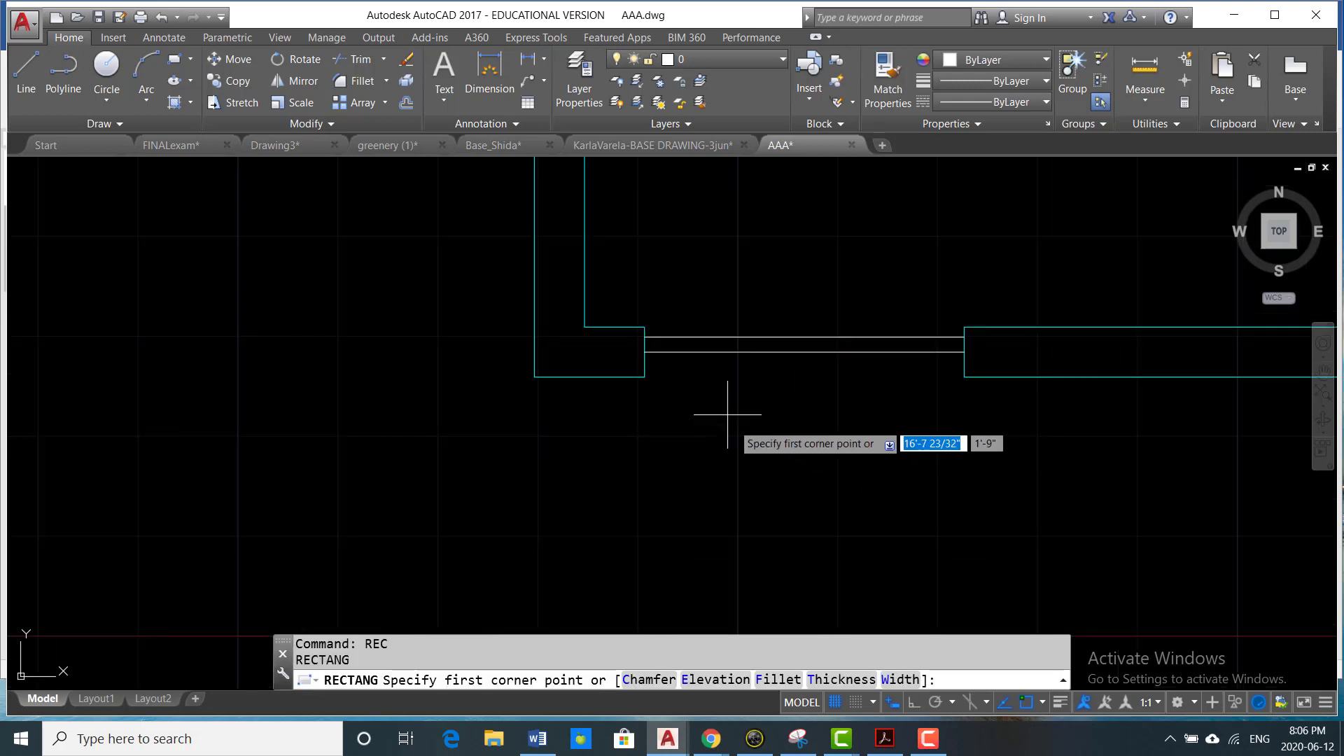
pyautogui.click(645, 352)
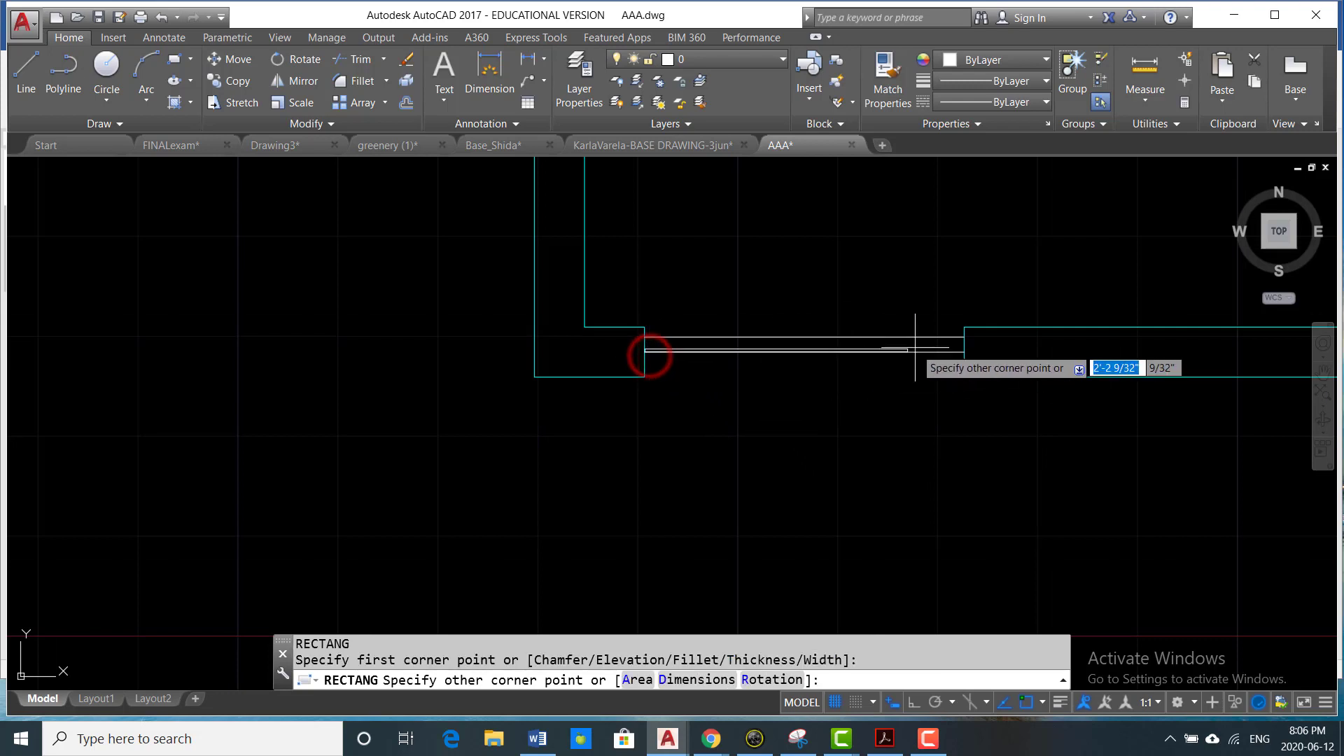
pyautogui.click(965, 337)
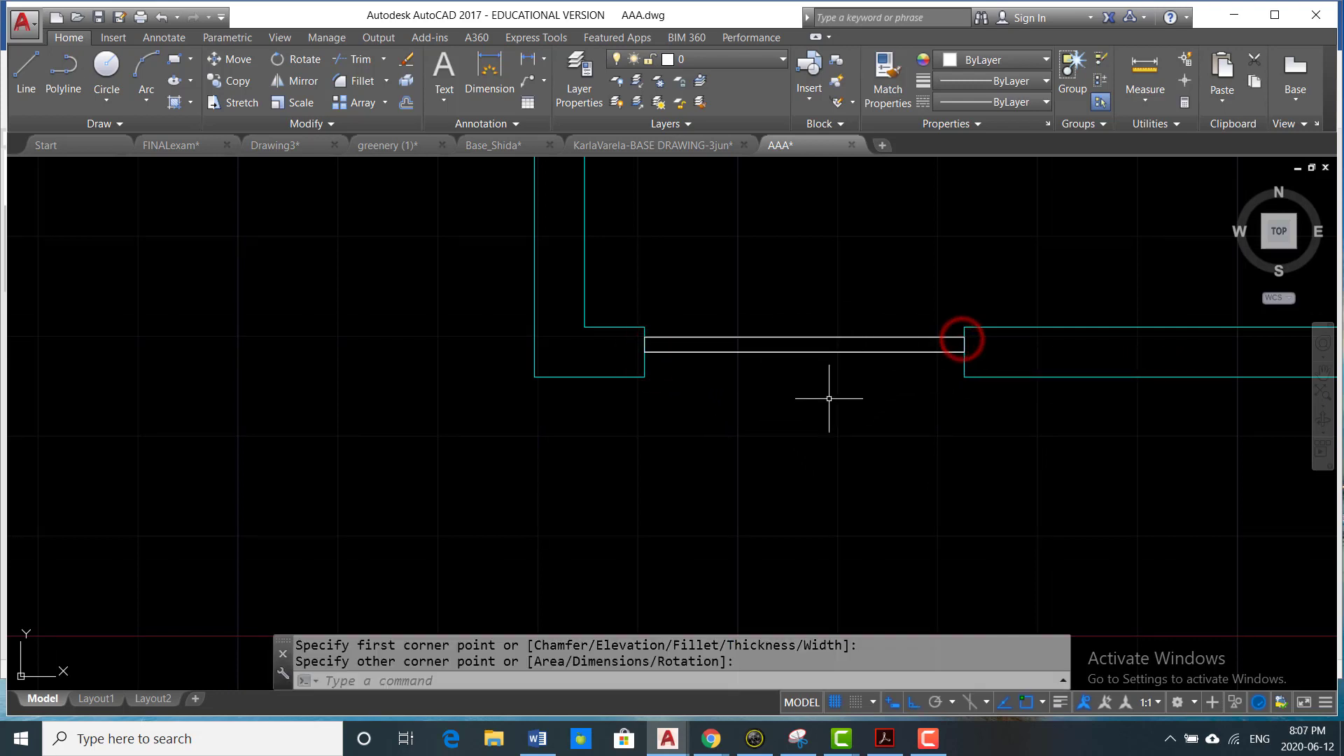
# - Rotate the door leaf rectangle 90° counterclockwise about its upper left corner so it stands open into the room
pyautogui.write('ro')
pyautogui.press('Return')
pyautogui.click(819, 352)
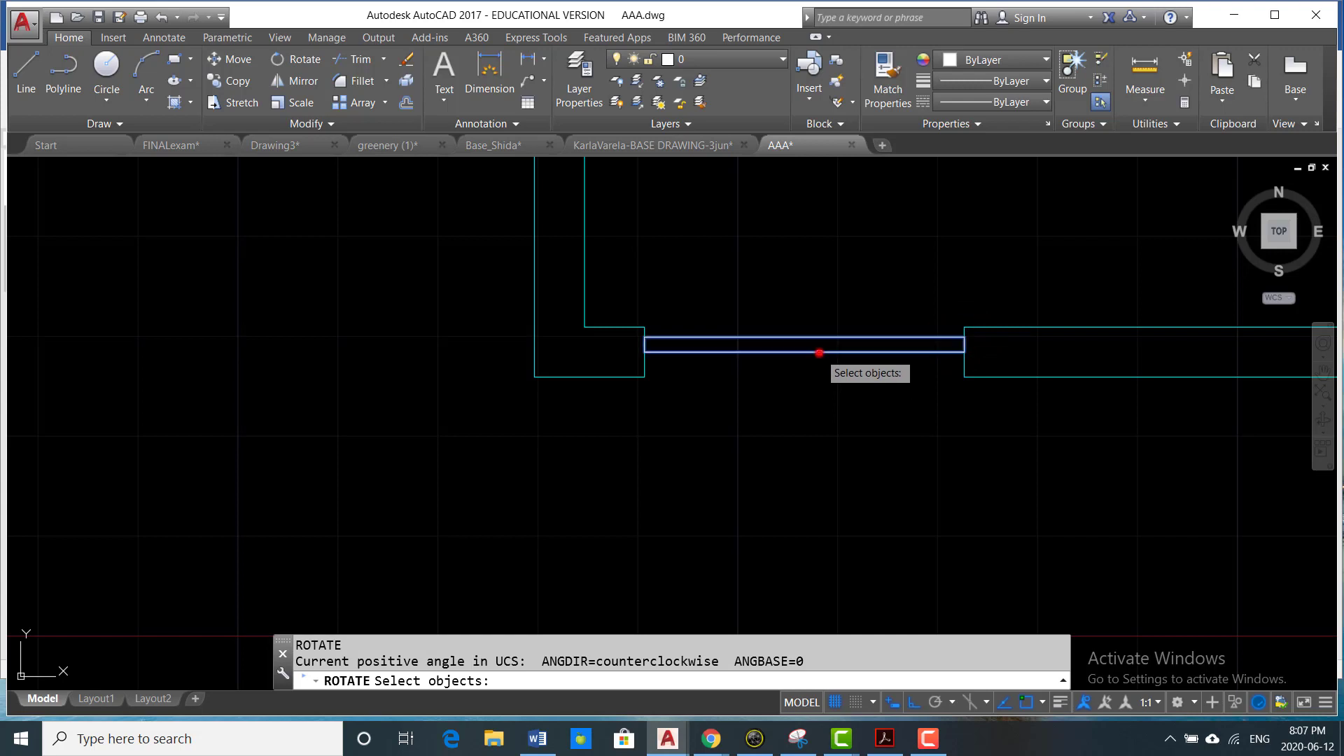
pyautogui.scroll(2, 699, 342)
pyautogui.press('Return')
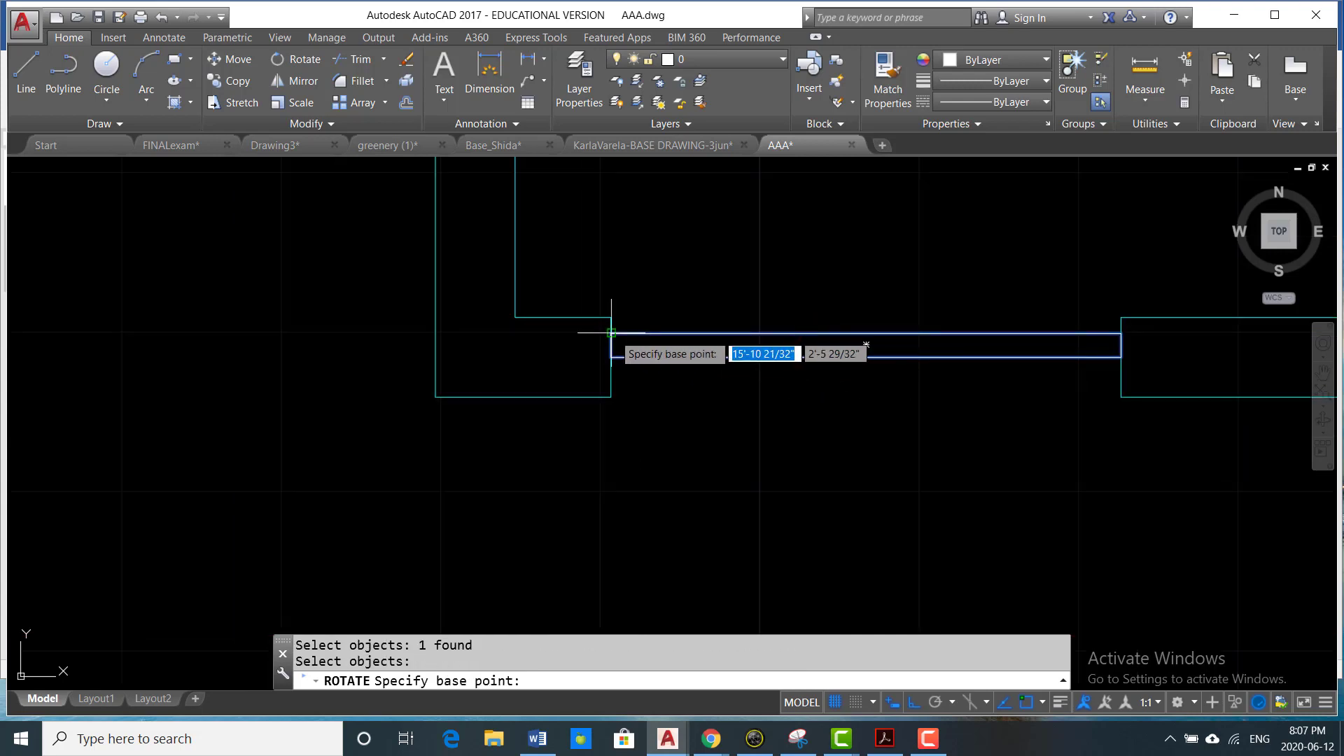
pyautogui.click(611, 334)
pyautogui.scroll(-2, 633, 309)
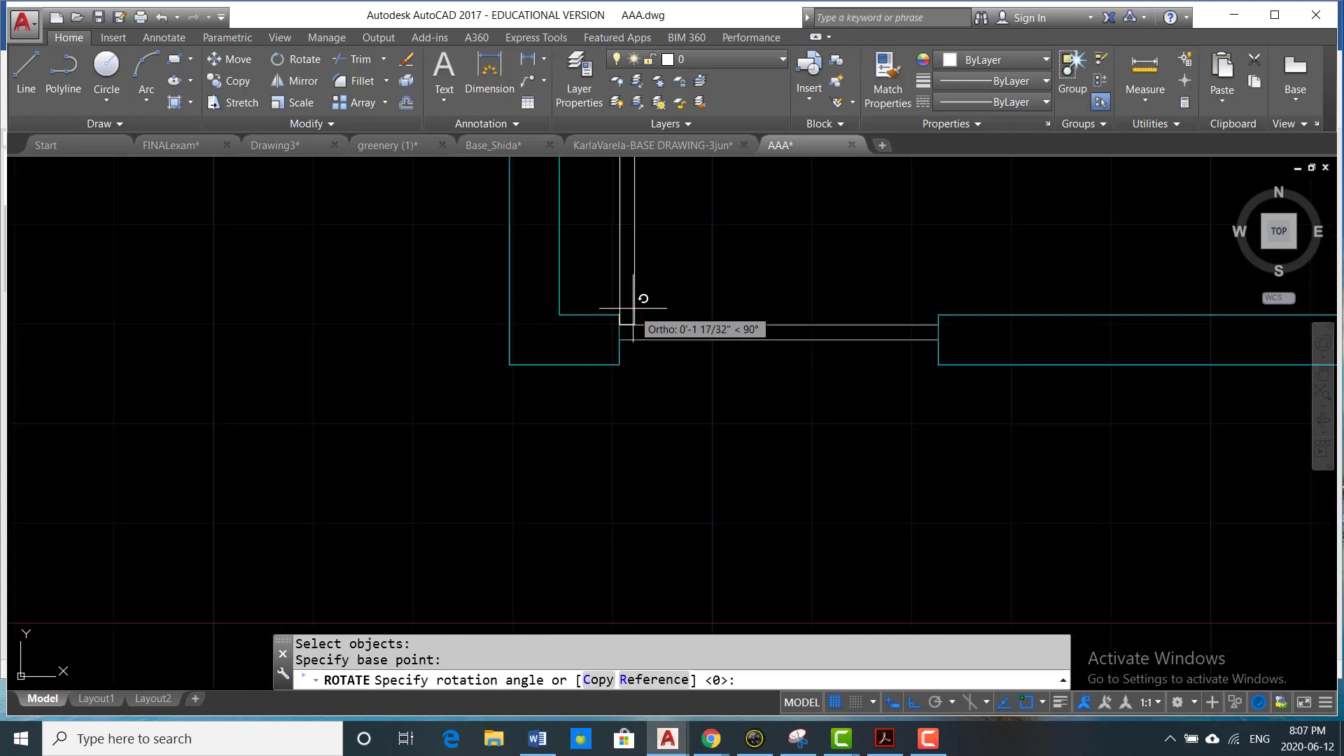
pyautogui.scroll(-2, 633, 308)
pyautogui.click(659, 267)
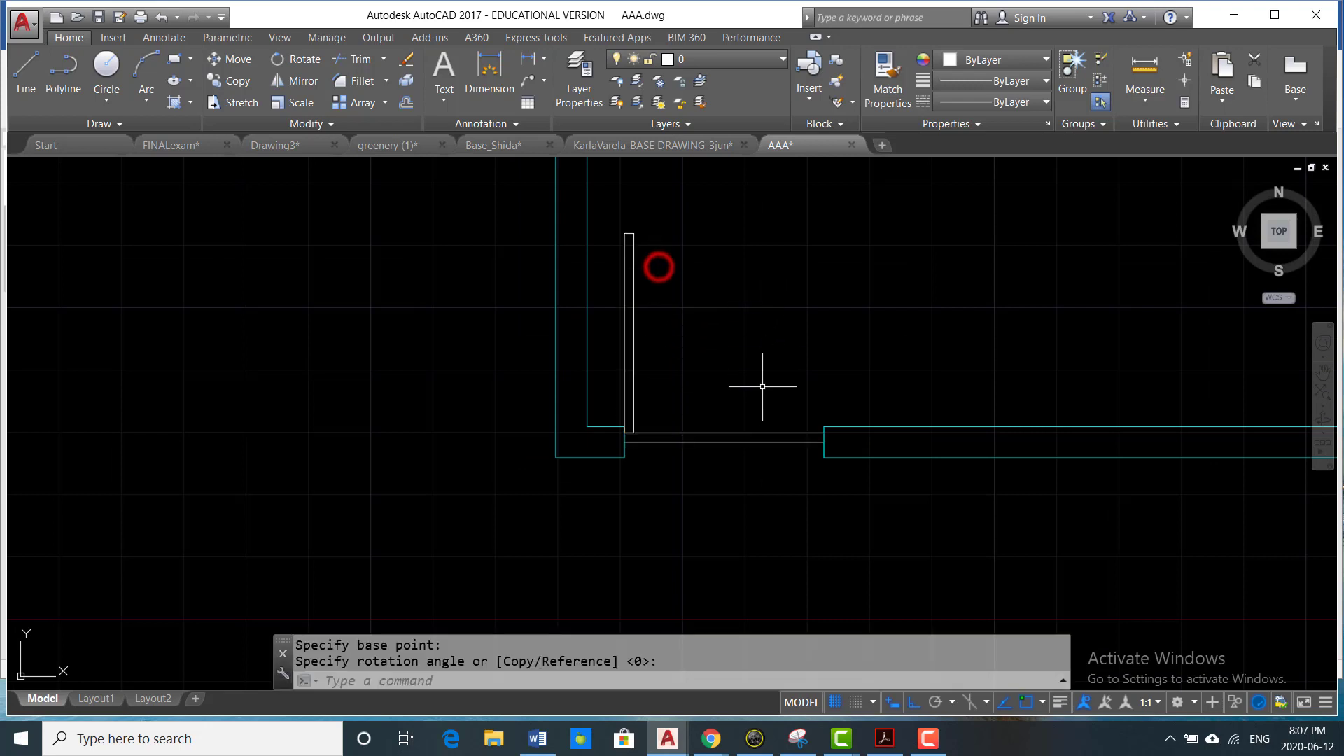
# - Erase the two construction lines across the door opening
pyautogui.click(744, 408)
pyautogui.click(684, 476)
pyautogui.write('E')
pyautogui.press('Return')
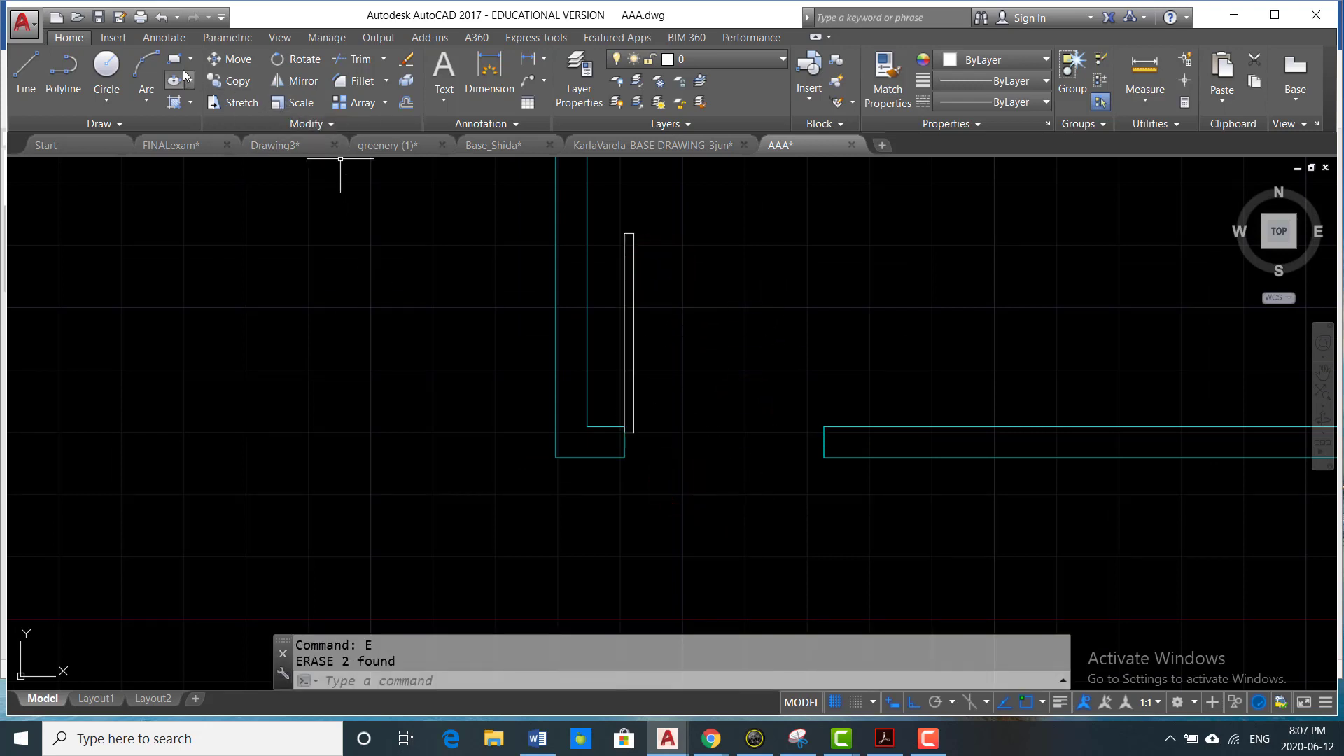
# - Draw the door swing with a Start, Center, End arc from the right jamb, centered on the leaf's lower left corner, ending at its upper right corner
pyautogui.click(147, 104)
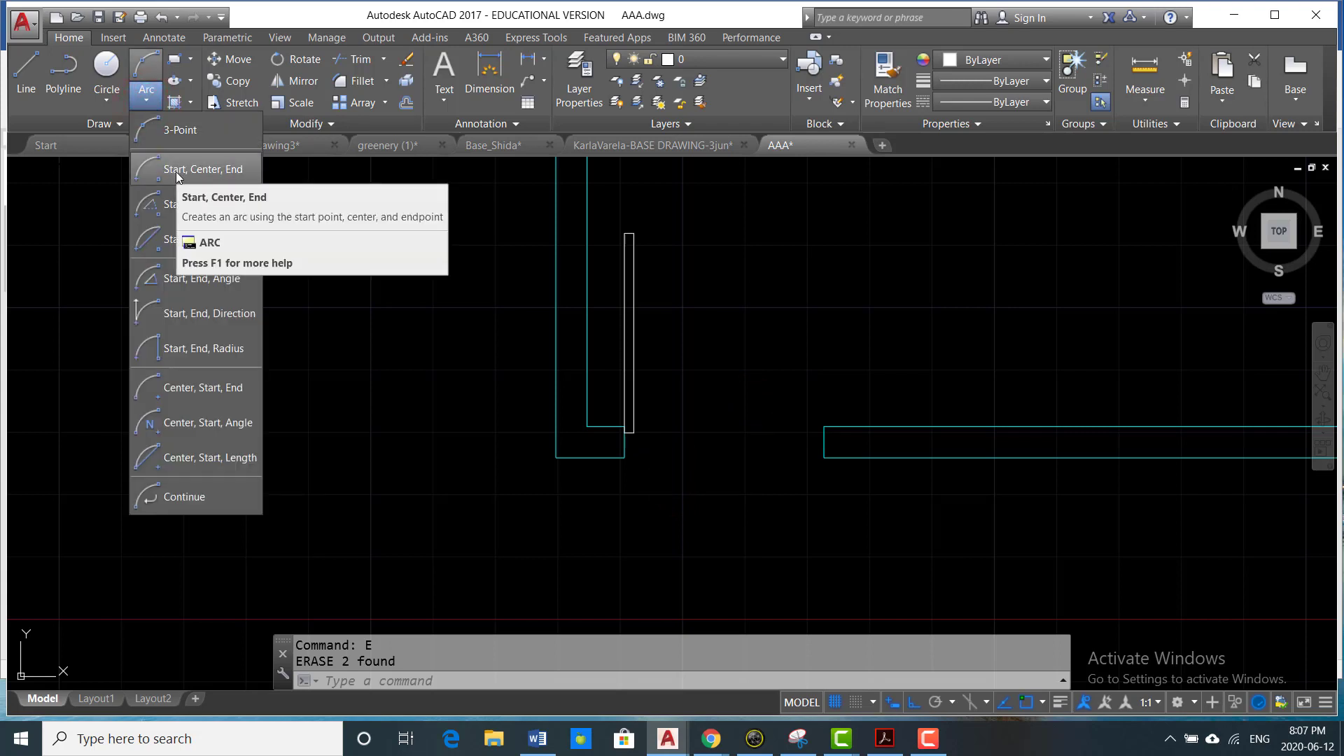
pyautogui.click(175, 171)
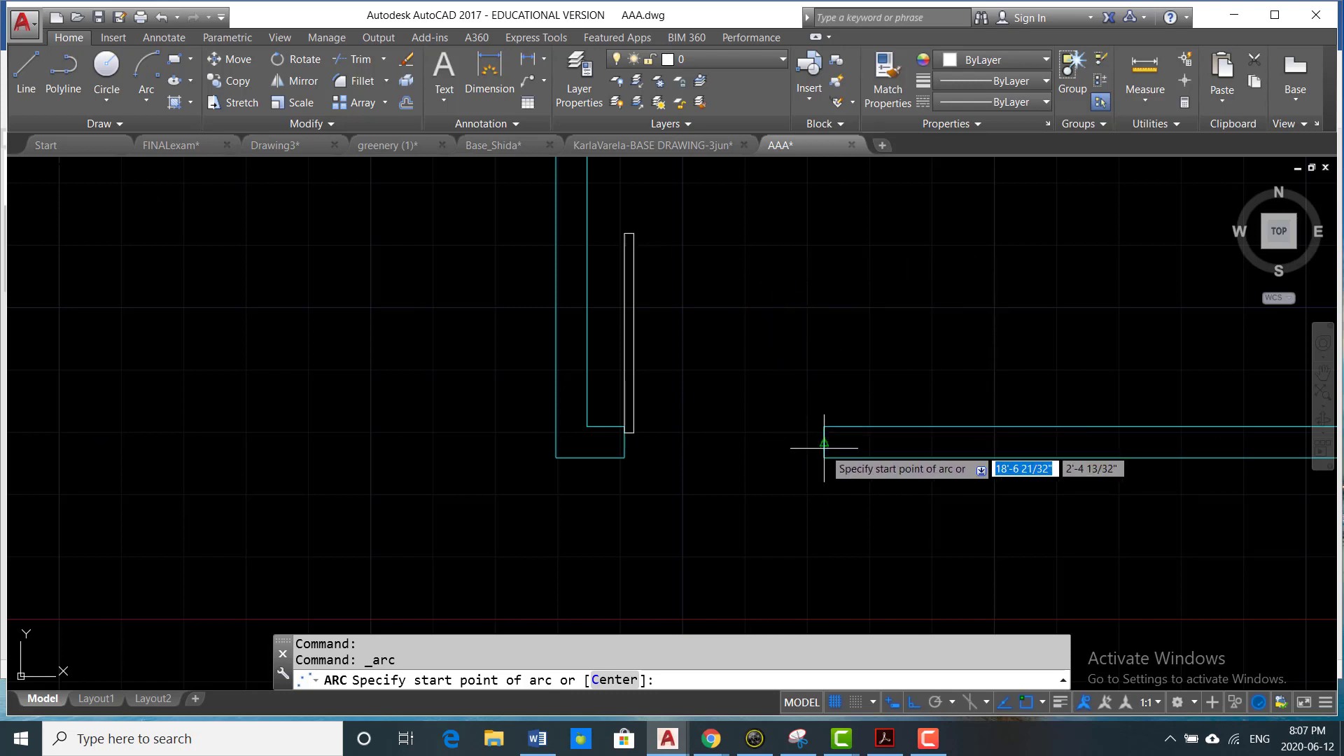
pyautogui.scroll(4, 824, 448)
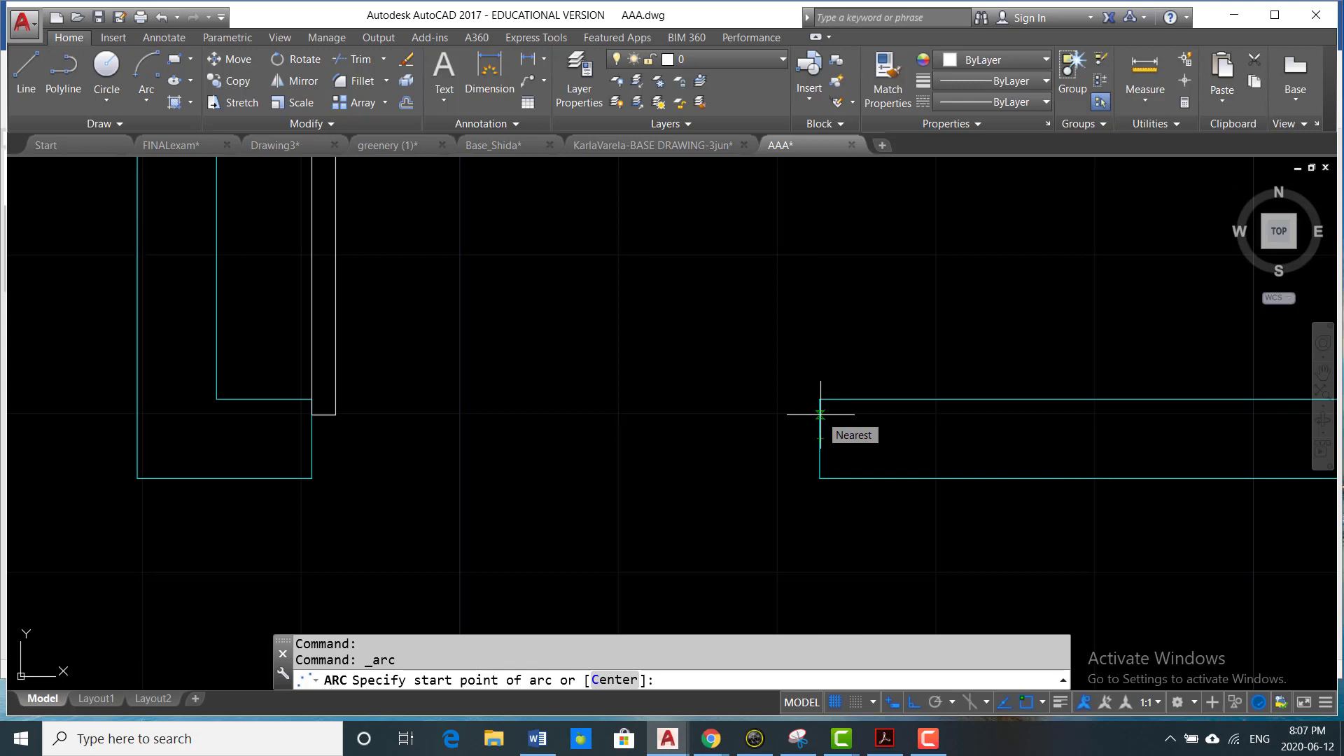
pyautogui.click(820, 414)
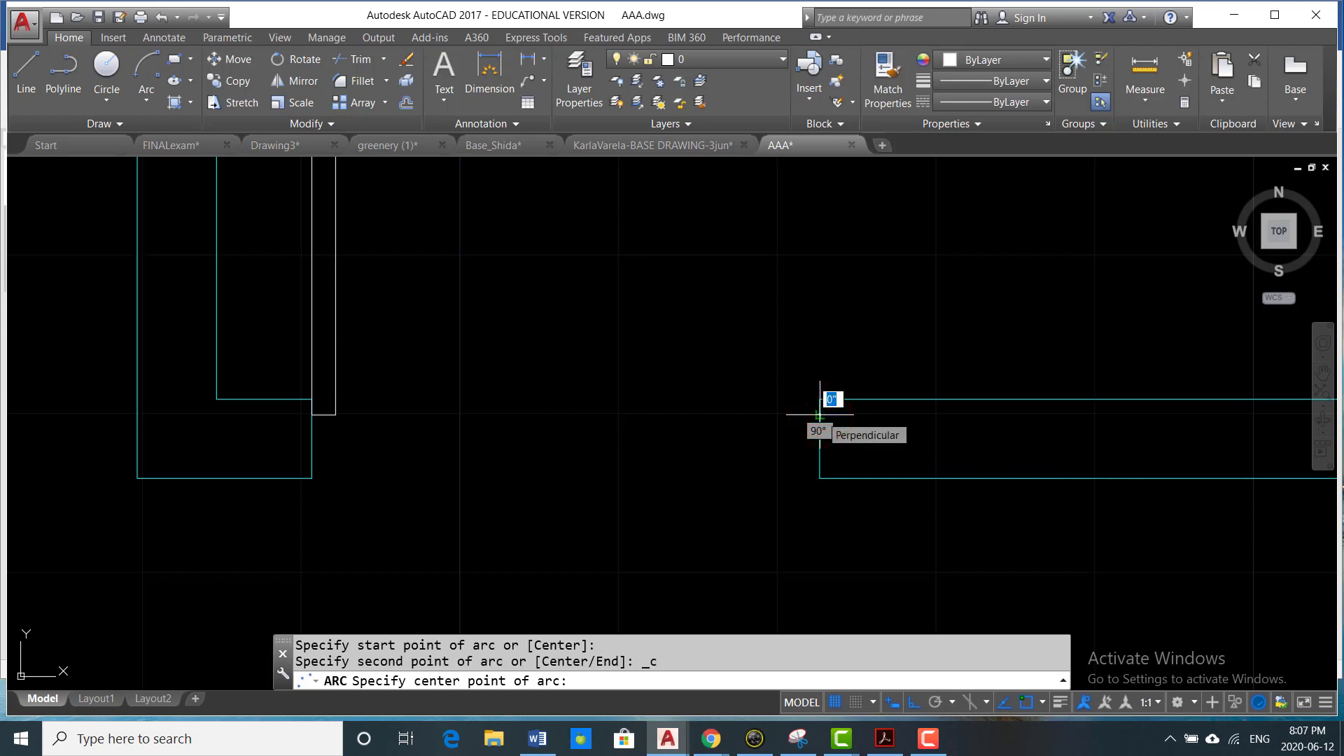
pyautogui.click(312, 414)
pyautogui.scroll(-4, 434, 441)
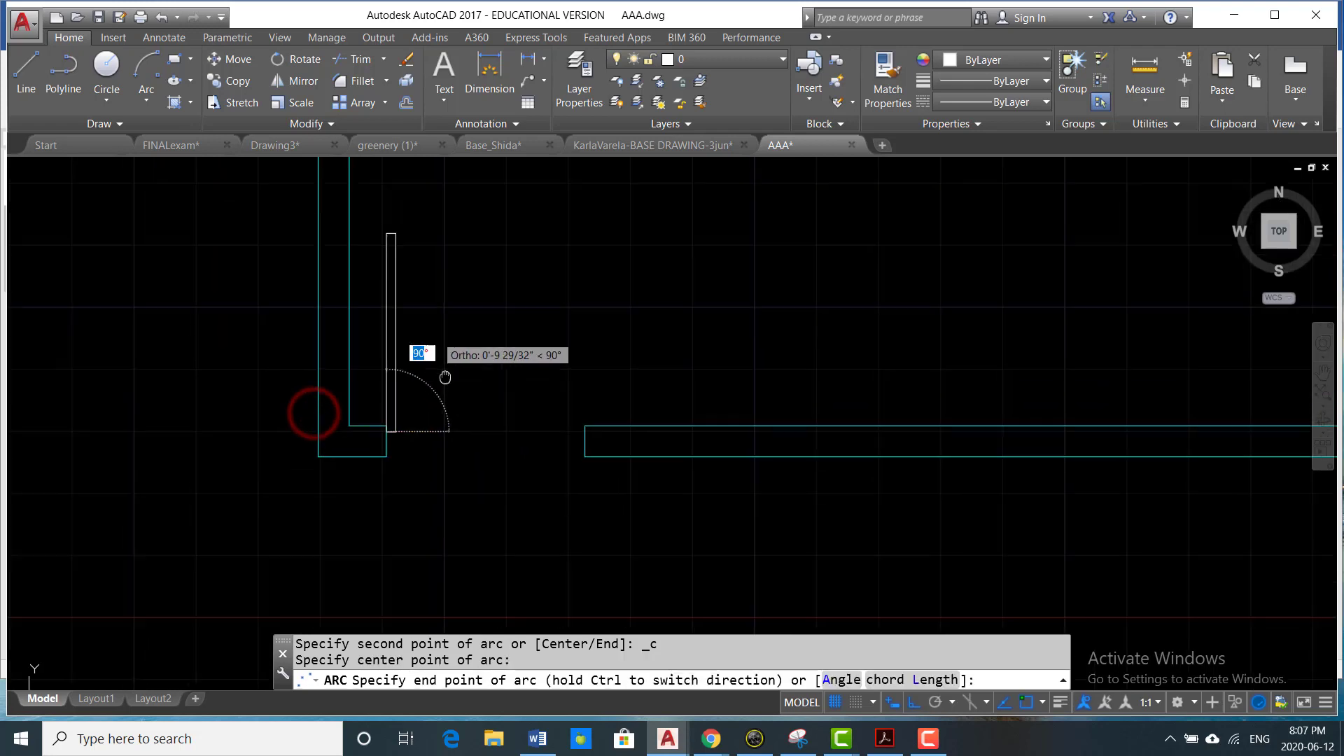
pyautogui.scroll(8, 445, 378)
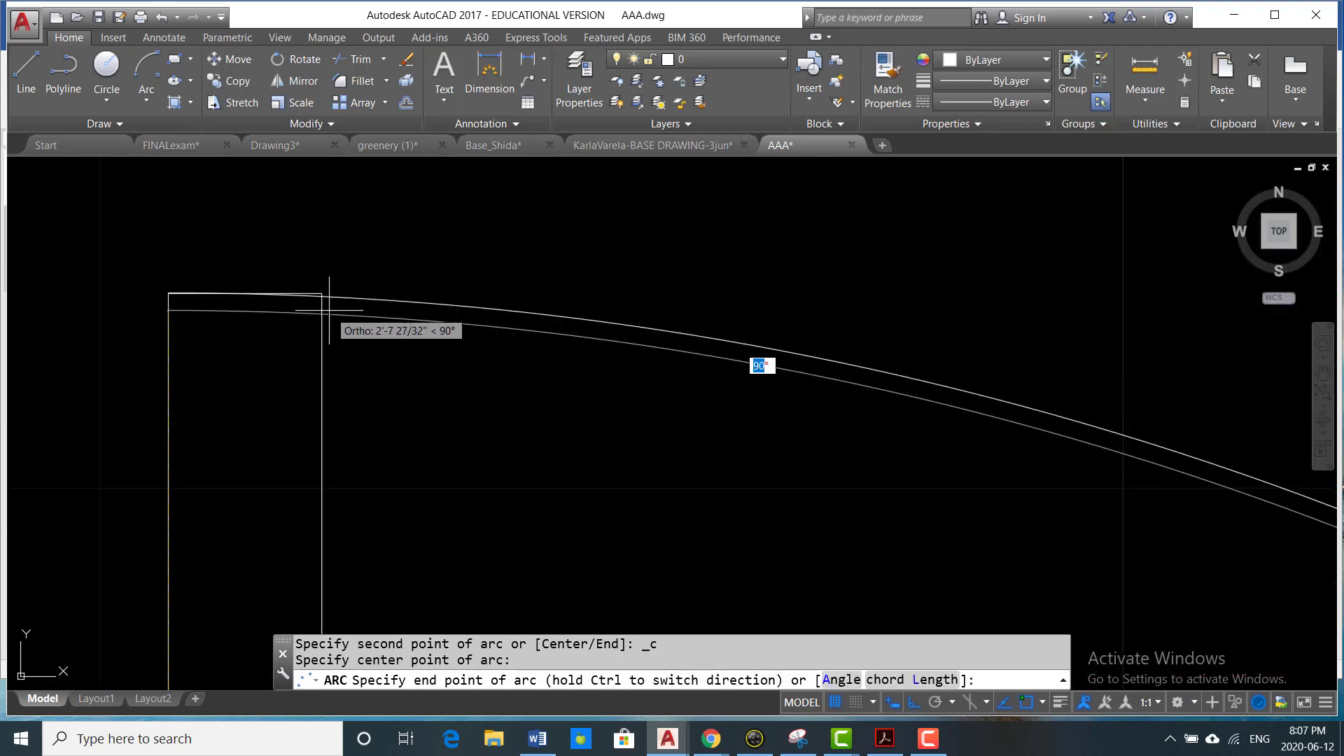
pyautogui.scroll(2, 326, 301)
pyautogui.click(319, 282)
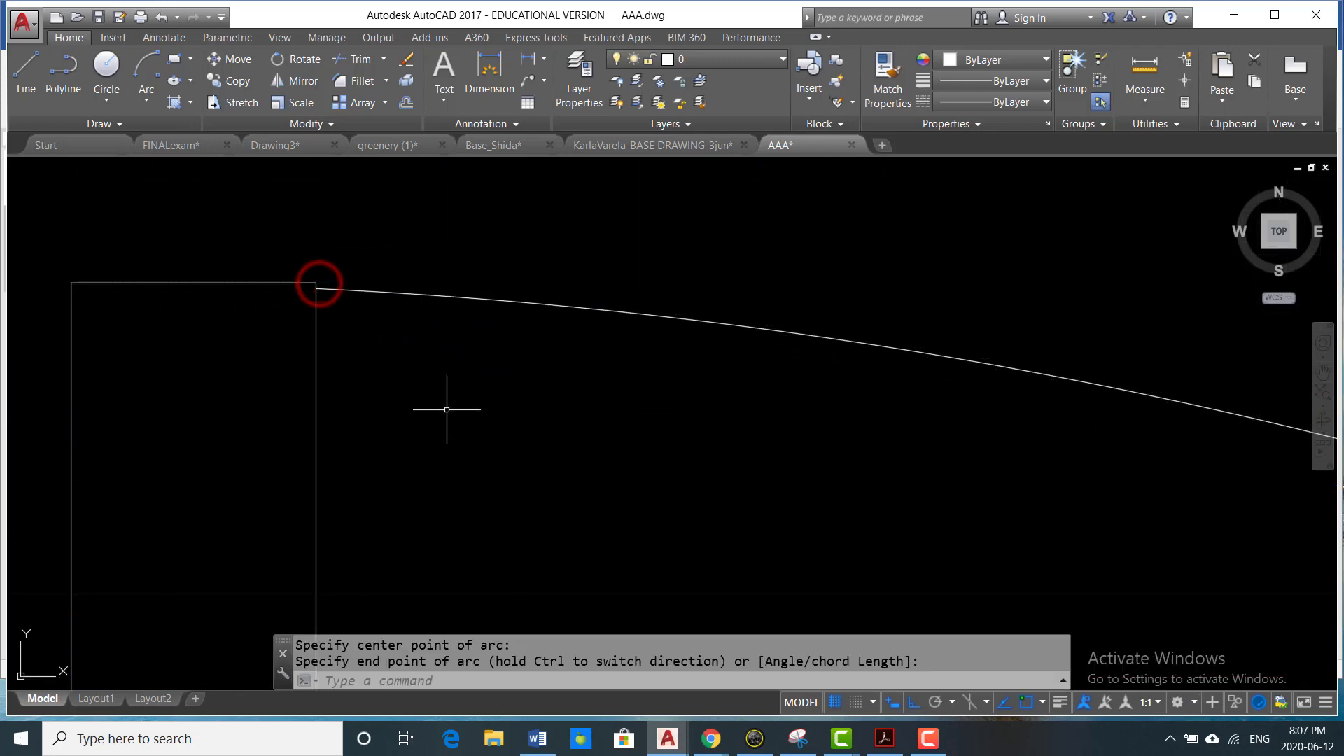
pyautogui.scroll(-3, 399, 374)
pyautogui.scroll(5, 322, 326)
pyautogui.scroll(-5, 296, 309)
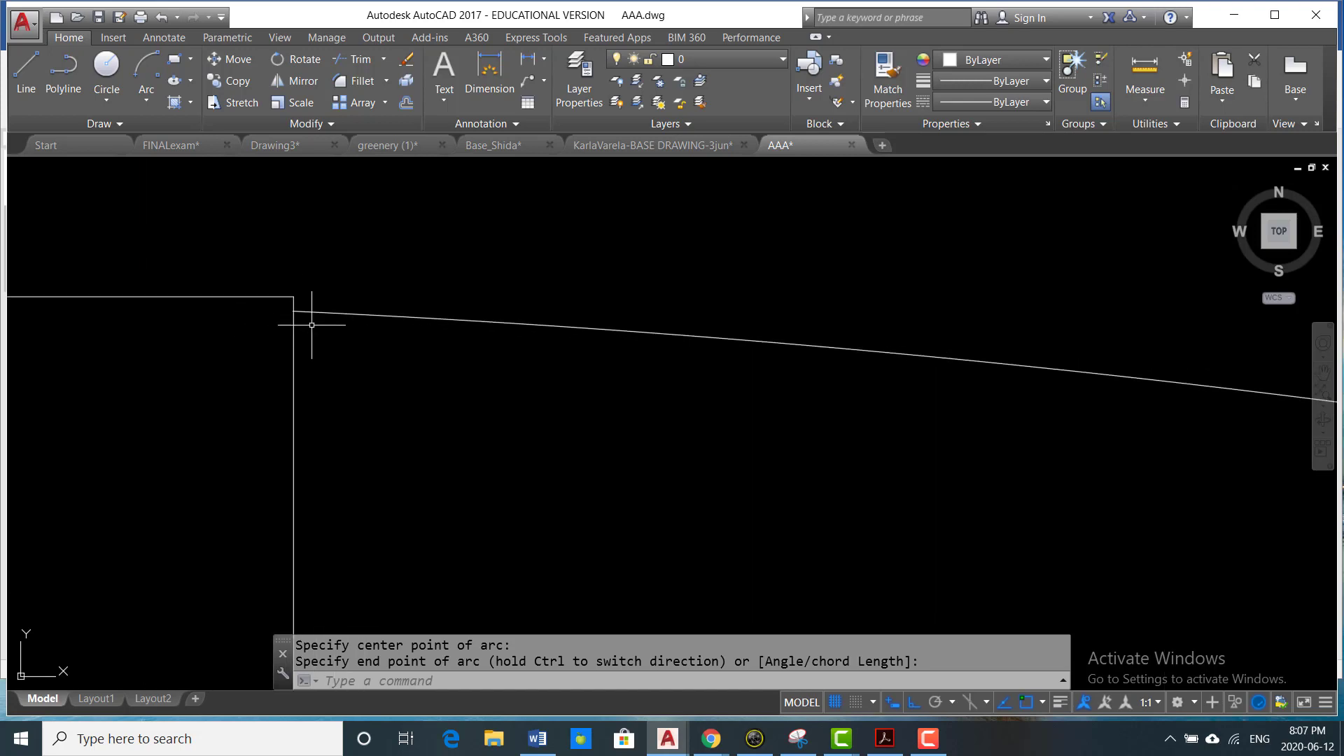
# - Stretch the door swing arc's upper endpoint onto the upper right corner of the door leaf
pyautogui.click(311, 313)
pyautogui.click(308, 288)
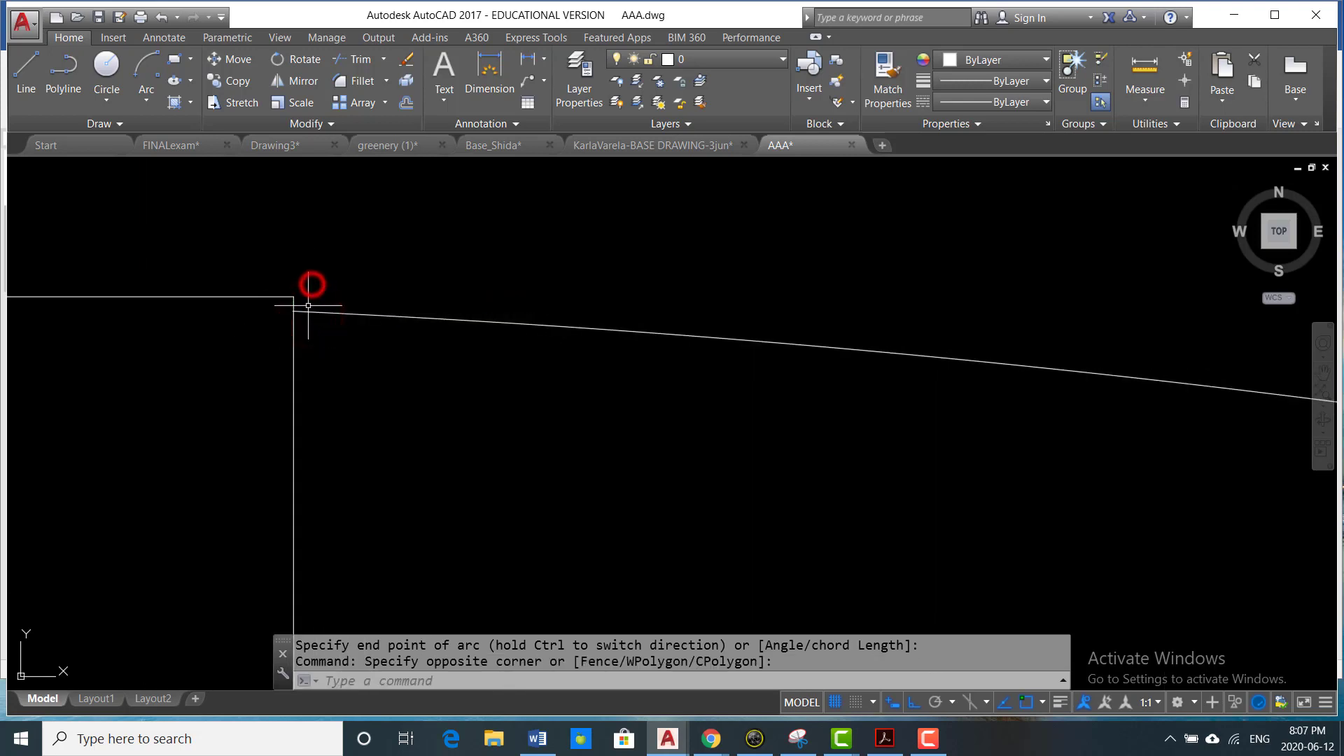
pyautogui.click(309, 306)
pyautogui.click(310, 327)
pyautogui.click(306, 313)
pyautogui.scroll(4, 285, 309)
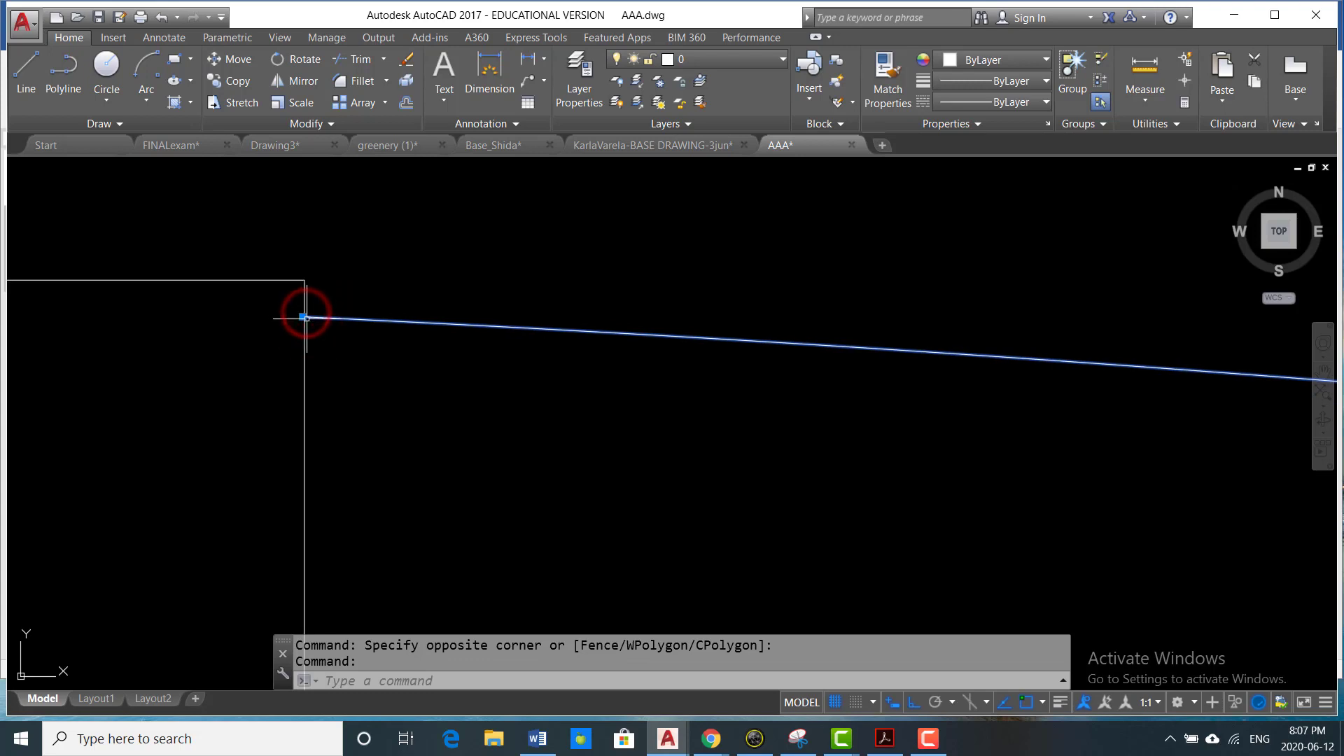
pyautogui.click(304, 318)
pyautogui.scroll(-5, 390, 324)
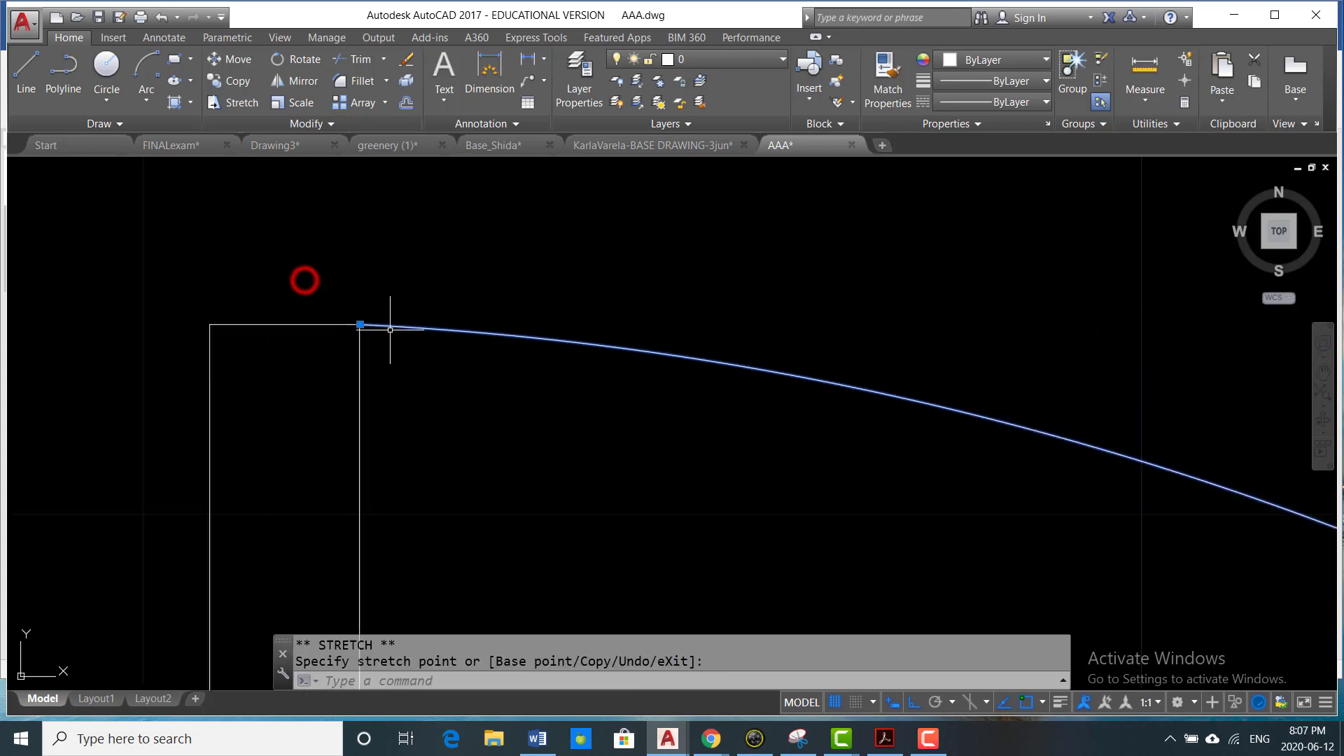
# - Set the door swing arc's colour to index colour 8 (grey)
pyautogui.moveTo(538, 445); pyautogui.dragTo(513, 333, button='middle')
pyautogui.scroll(4, 598, 423)
pyautogui.moveTo(687, 554); pyautogui.dragTo(645, 369, button='middle')
pyautogui.scroll(4, 645, 378)
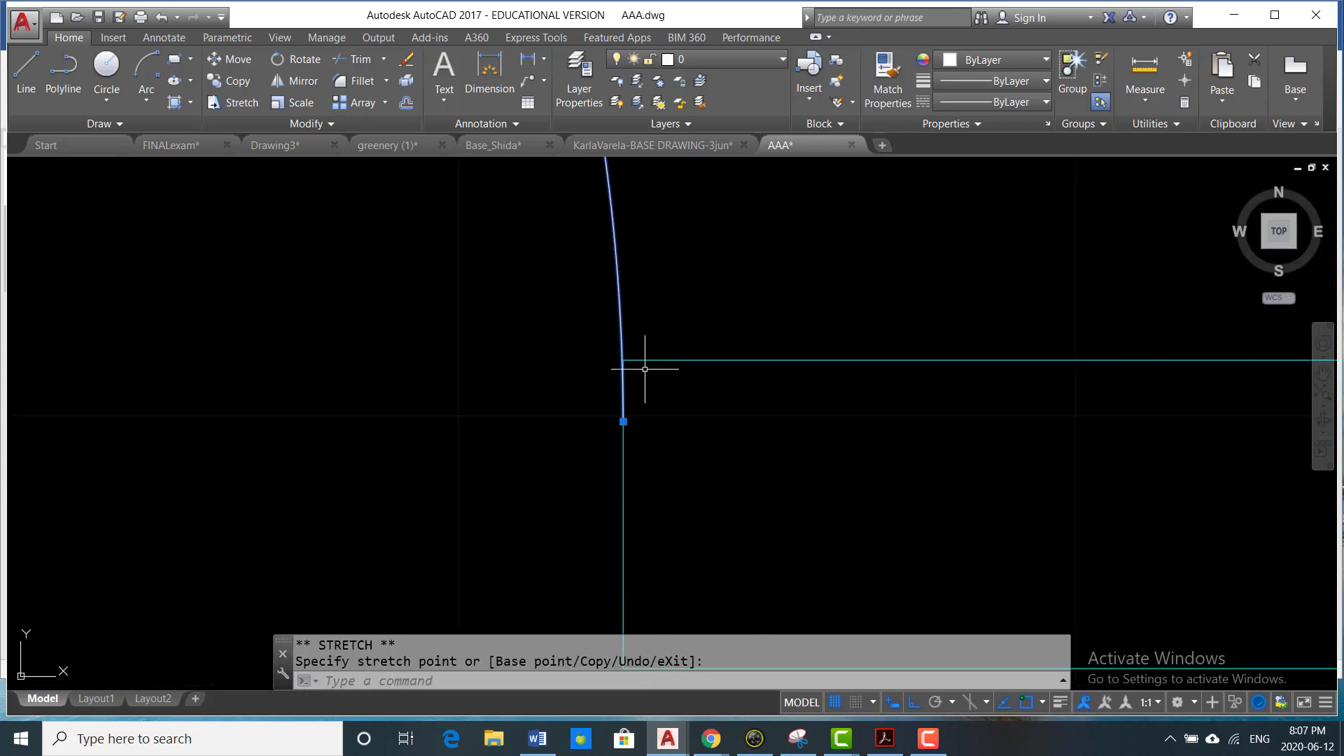
pyautogui.scroll(3, 581, 497)
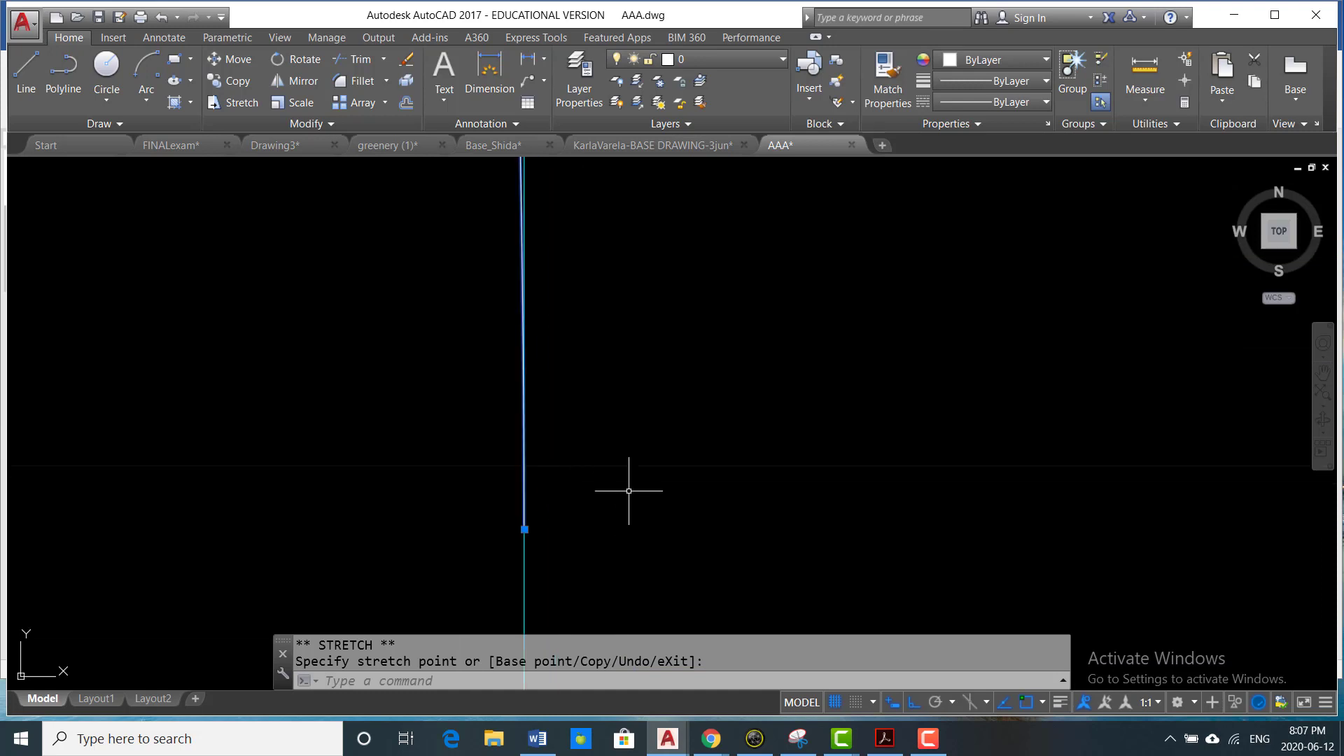
pyautogui.scroll(-5, 629, 490)
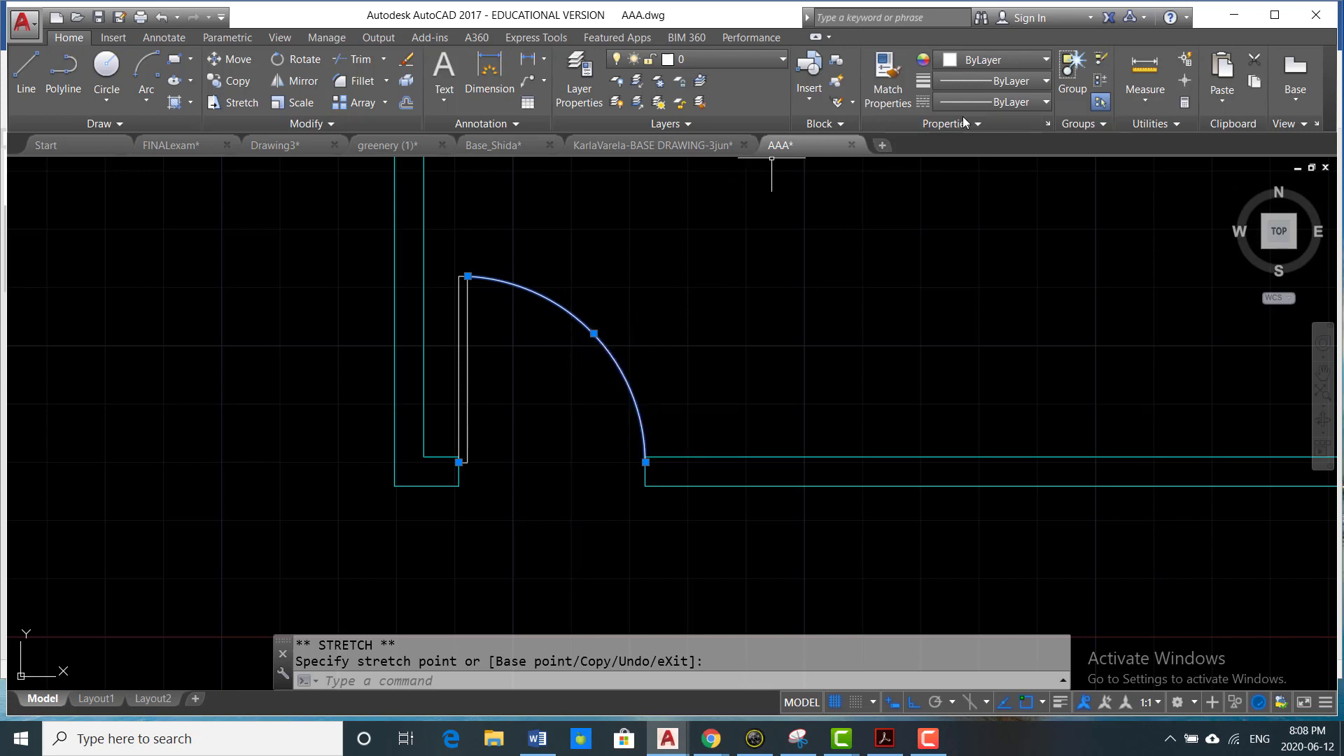
pyautogui.click(1046, 61)
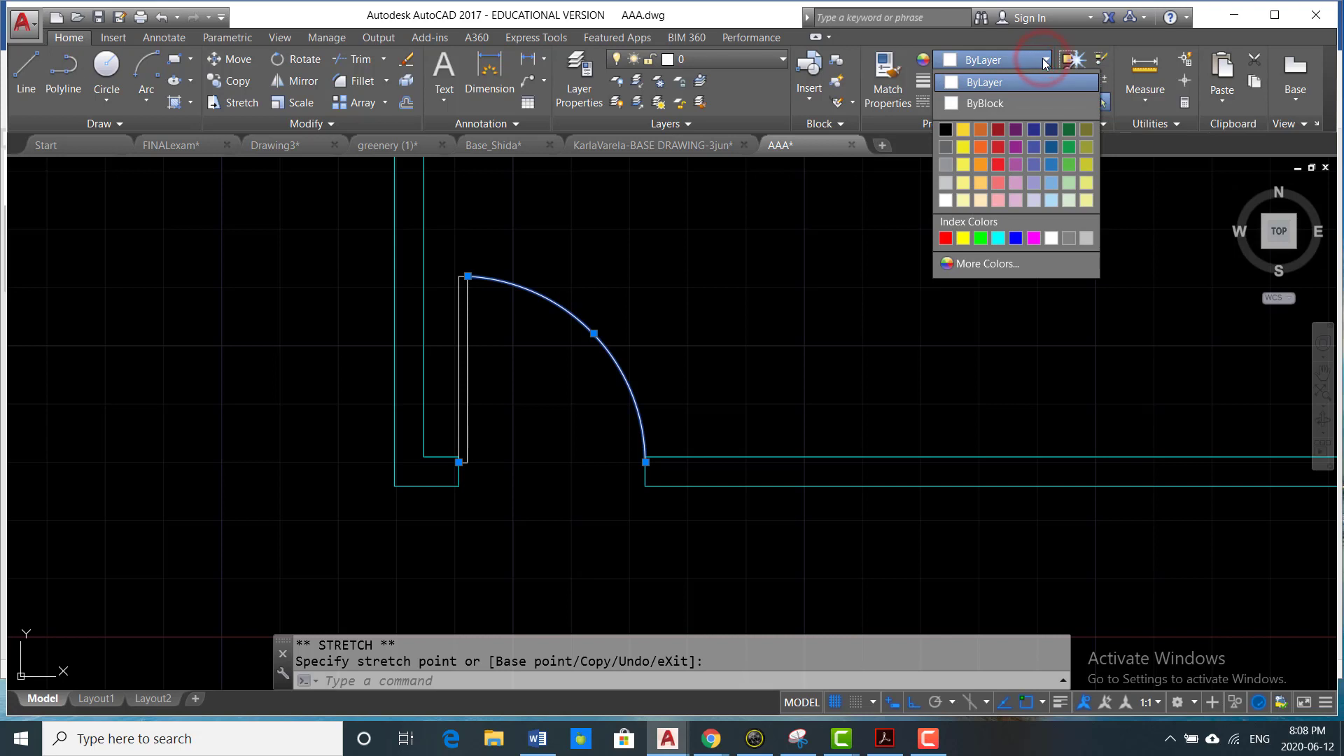
pyautogui.click(1067, 239)
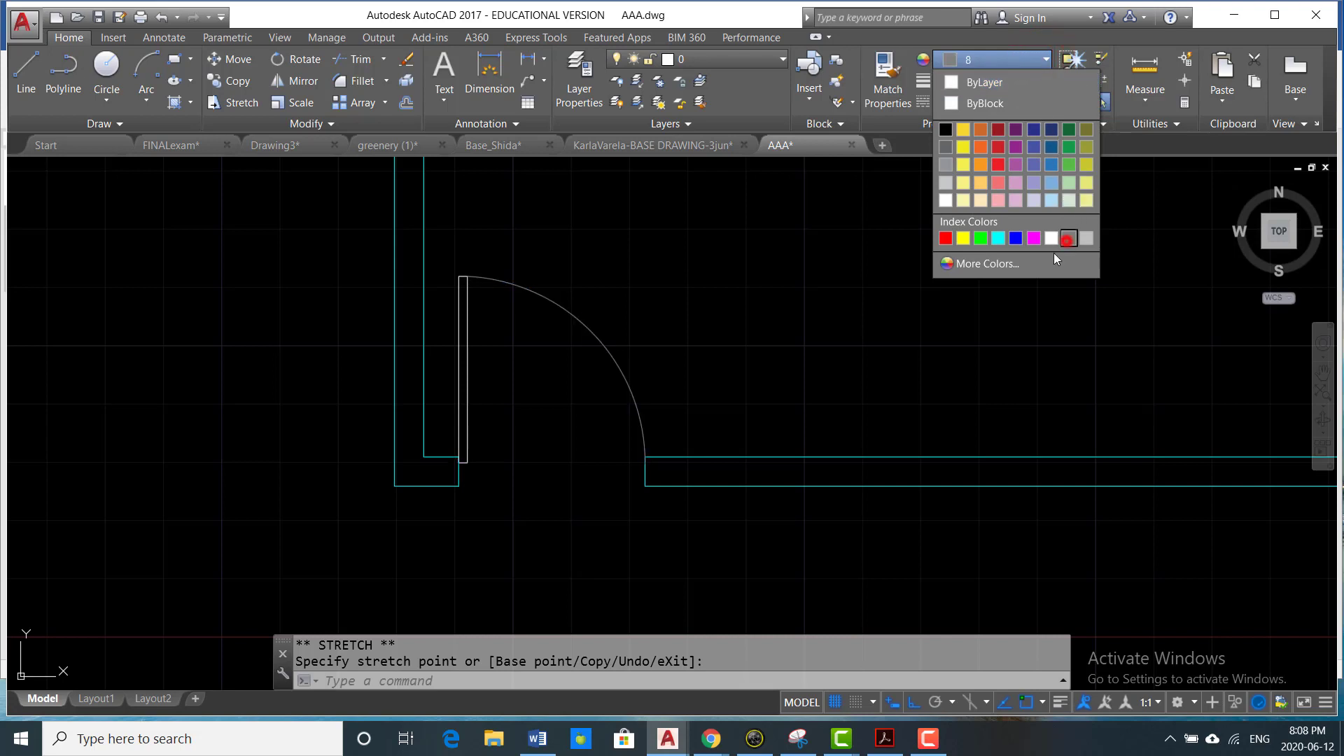
pyautogui.press('Escape')
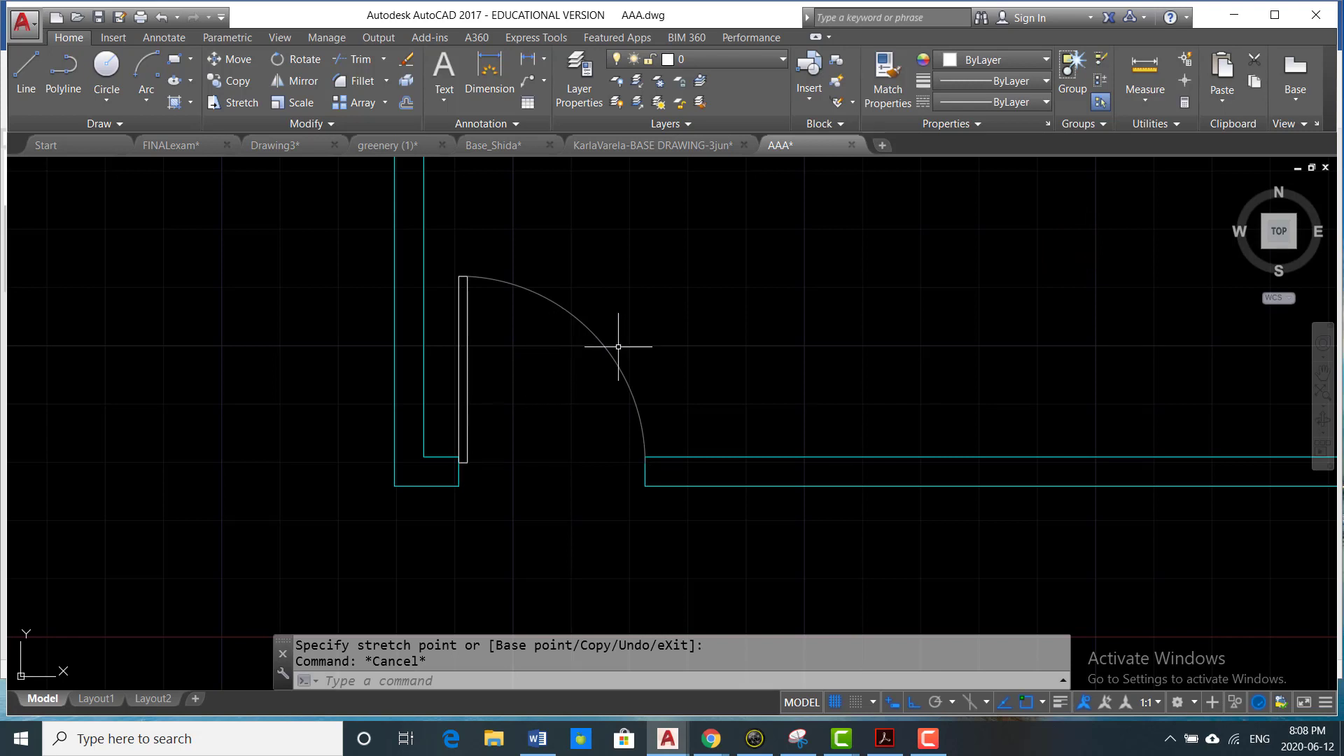
# - Create a wipeout from the door leaf's closed polyline and keep the polyline
pyautogui.scroll(2, 488, 354)
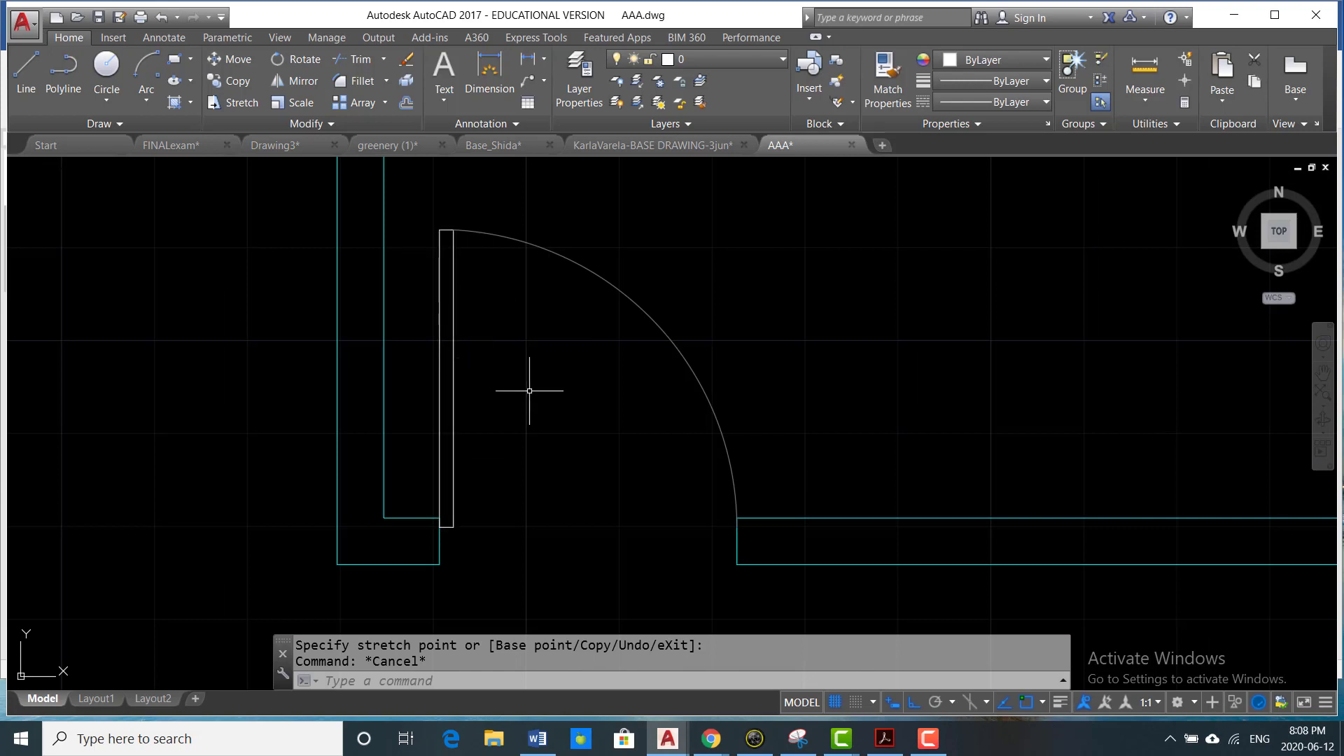
pyautogui.write('WIPEOU')
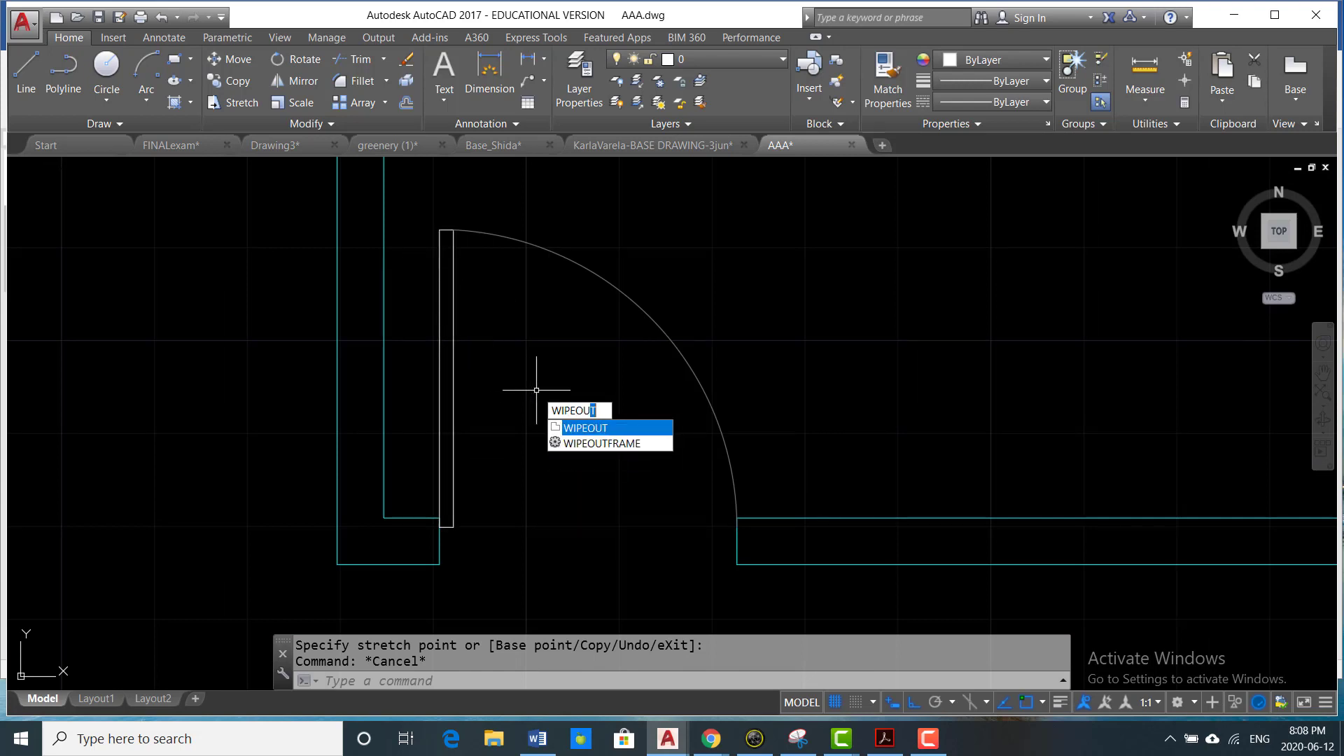
pyautogui.press('Return')
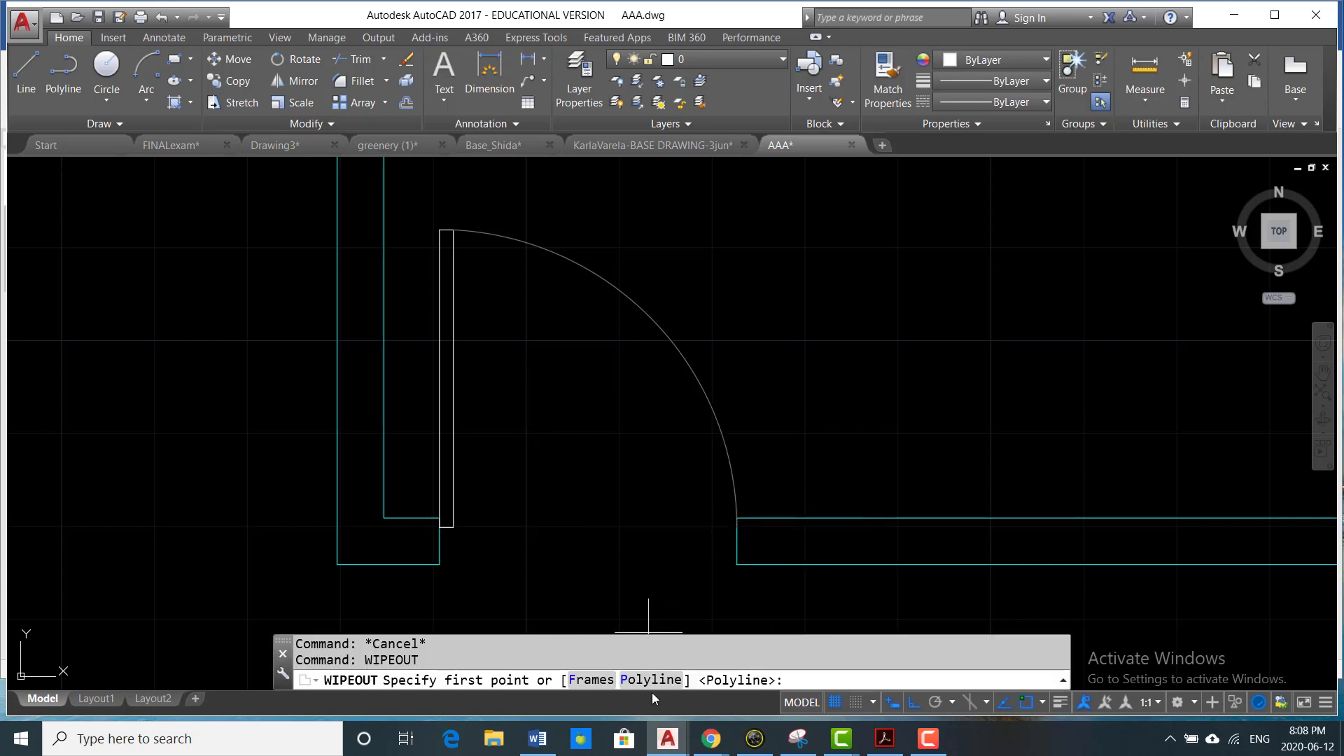
pyautogui.click(652, 680)
pyautogui.click(452, 460)
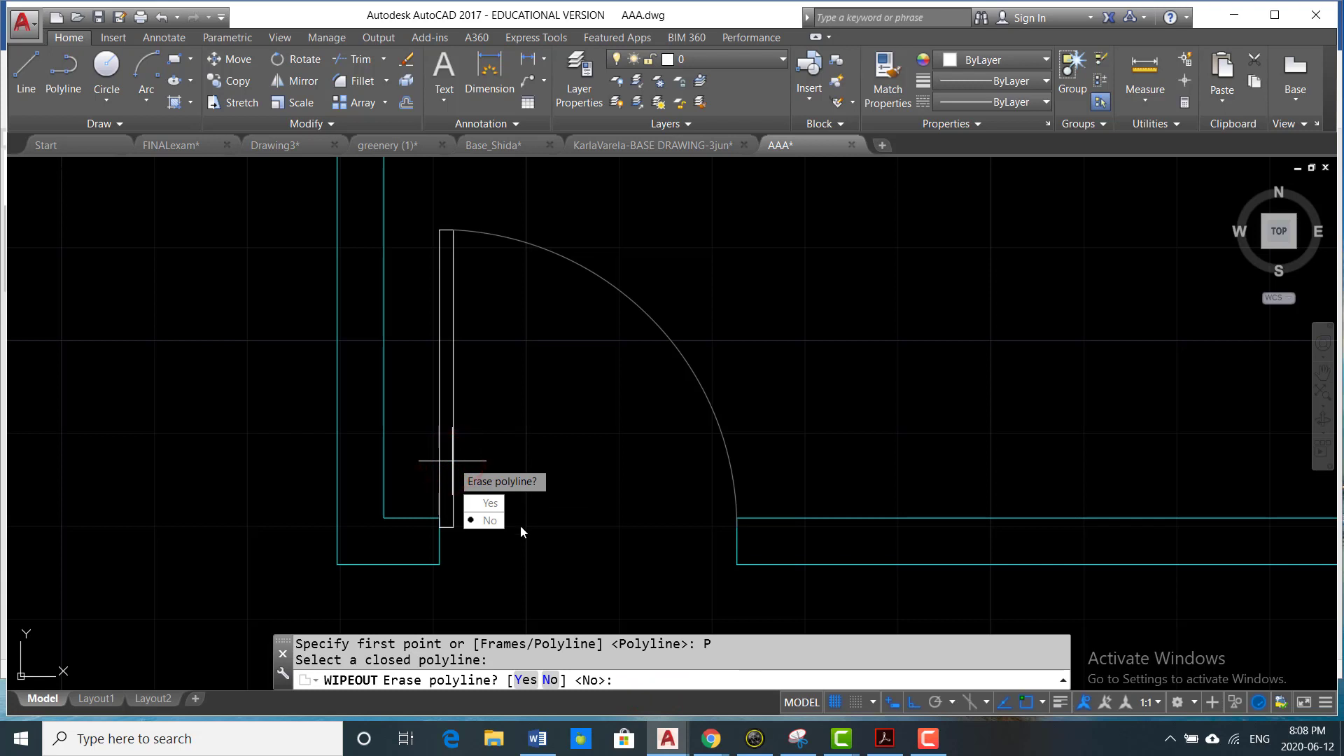
pyautogui.click(504, 520)
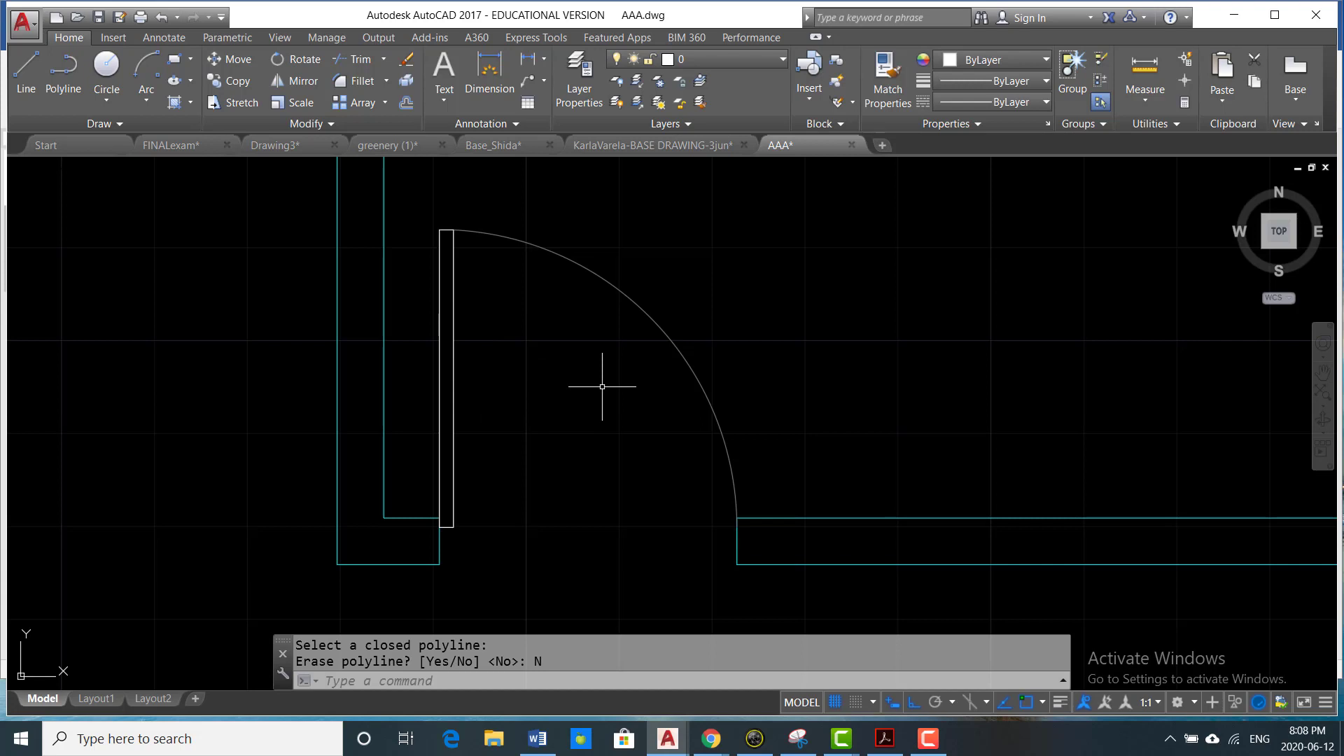
# - Define a block named door-30inch from the leaf, wipeout and swing arc, with the leaf's lower left corner as base point
pyautogui.write('b')
pyautogui.press('Return')
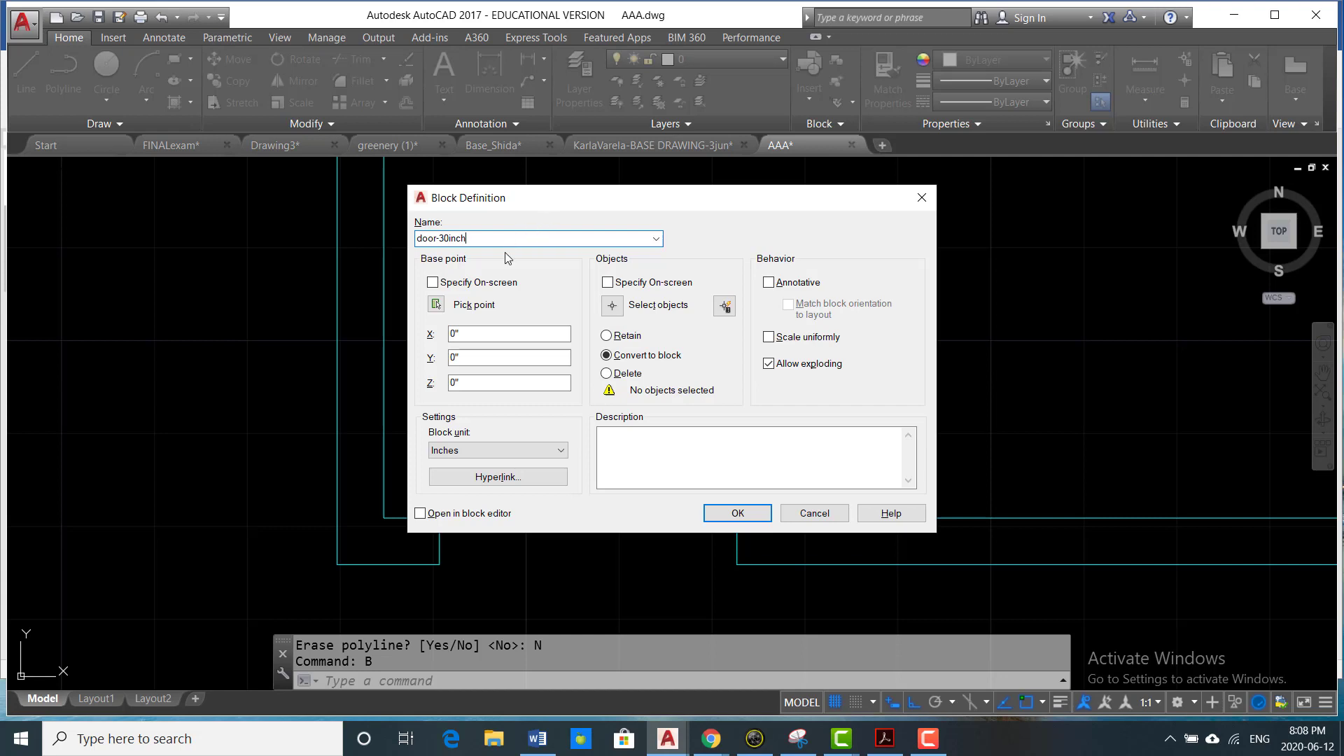
pyautogui.click(436, 305)
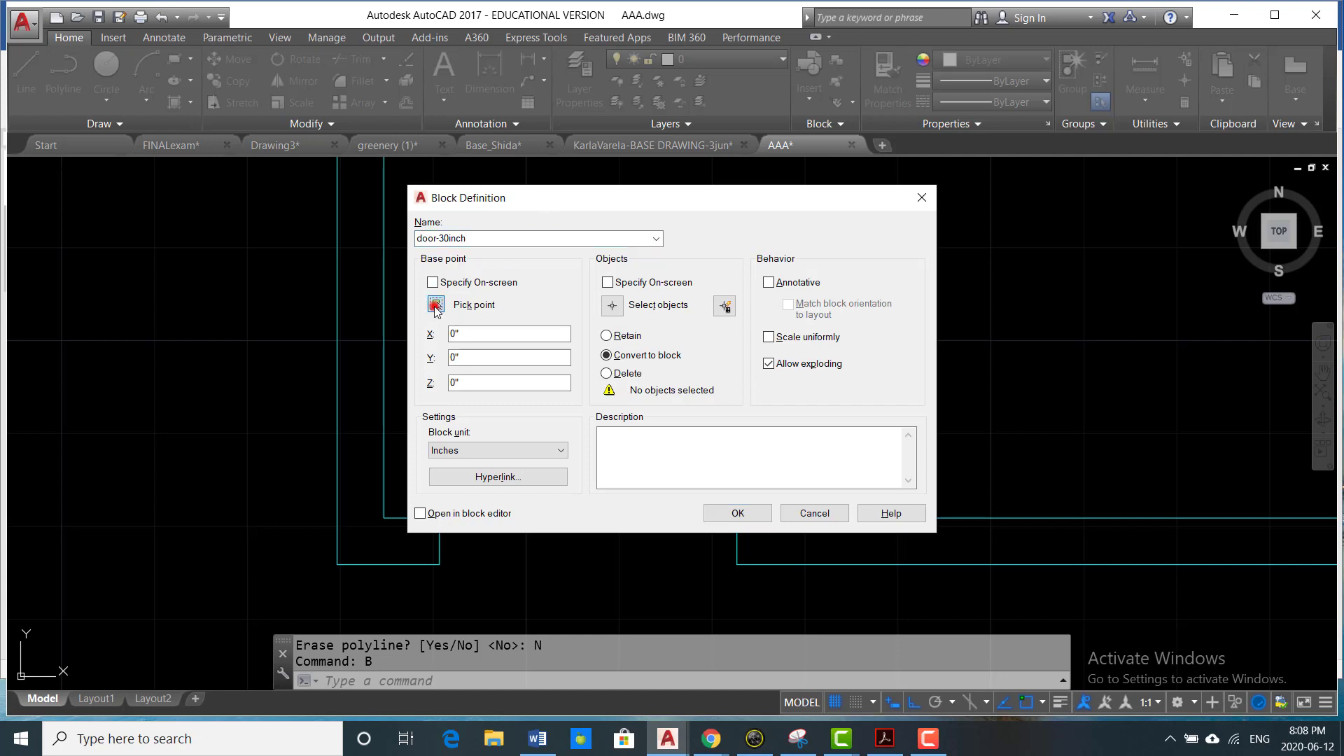
pyautogui.scroll(4, 462, 518)
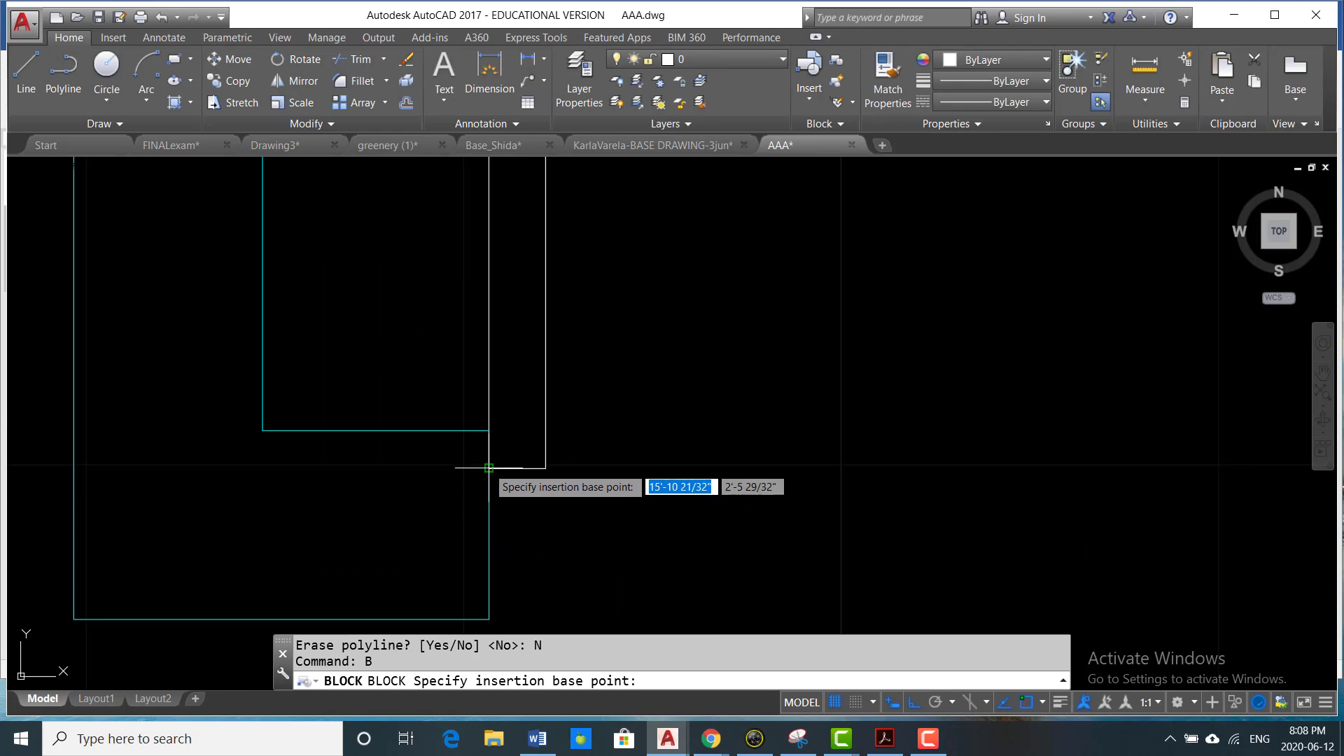
pyautogui.click(488, 469)
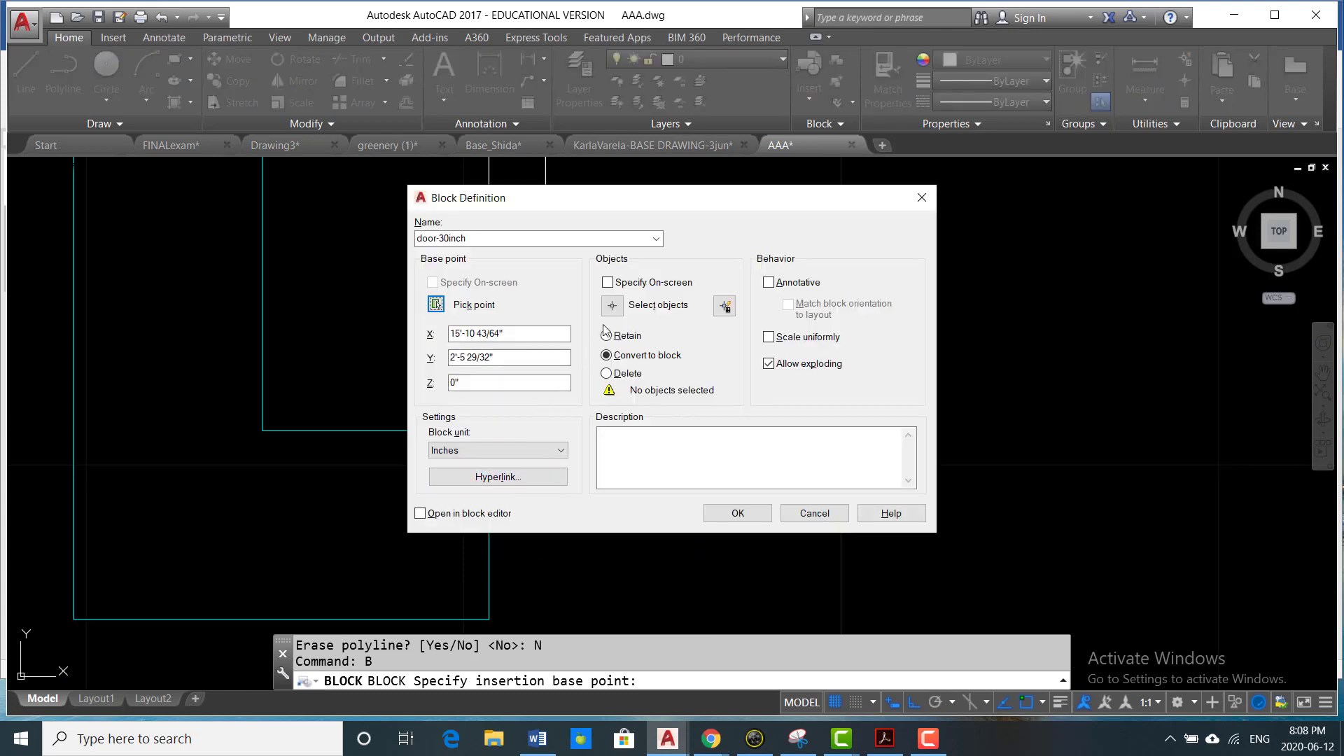
pyautogui.click(613, 305)
pyautogui.scroll(3, 616, 336)
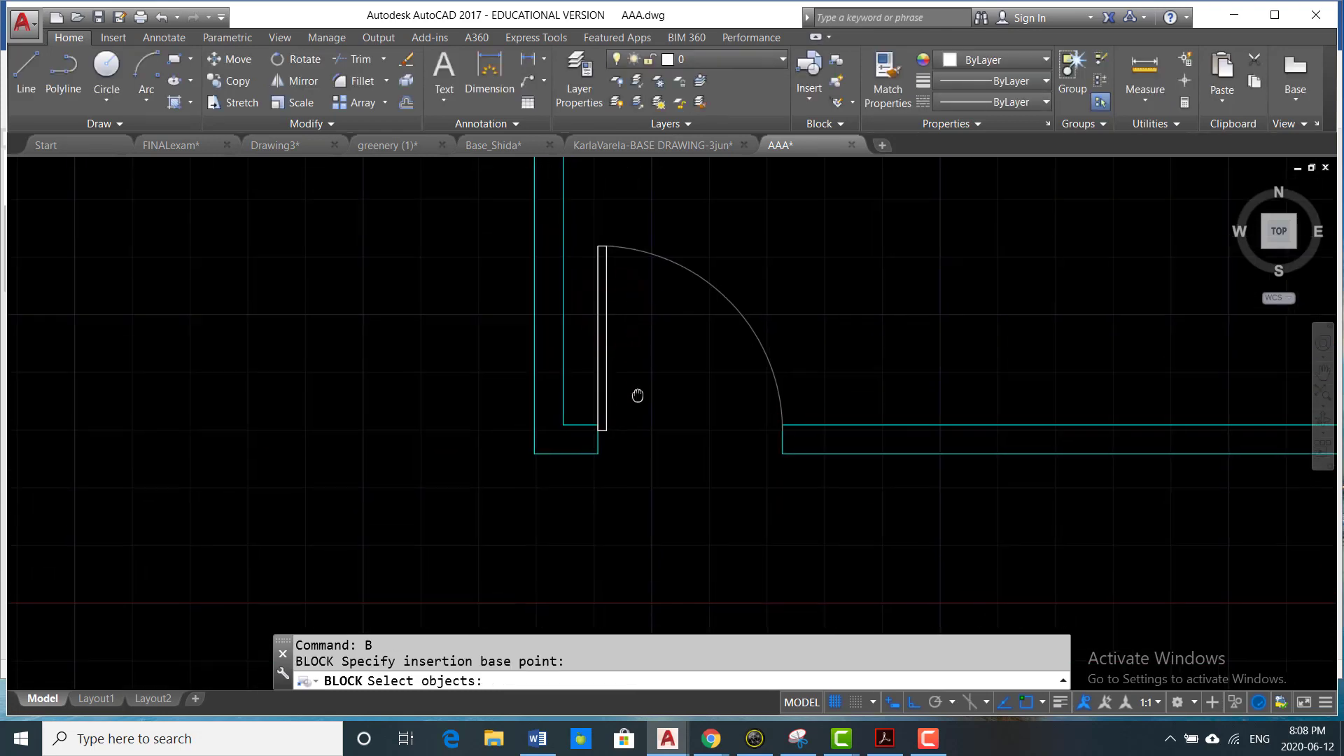
pyautogui.click(684, 231)
pyautogui.click(591, 303)
pyautogui.rightClick(674, 297)
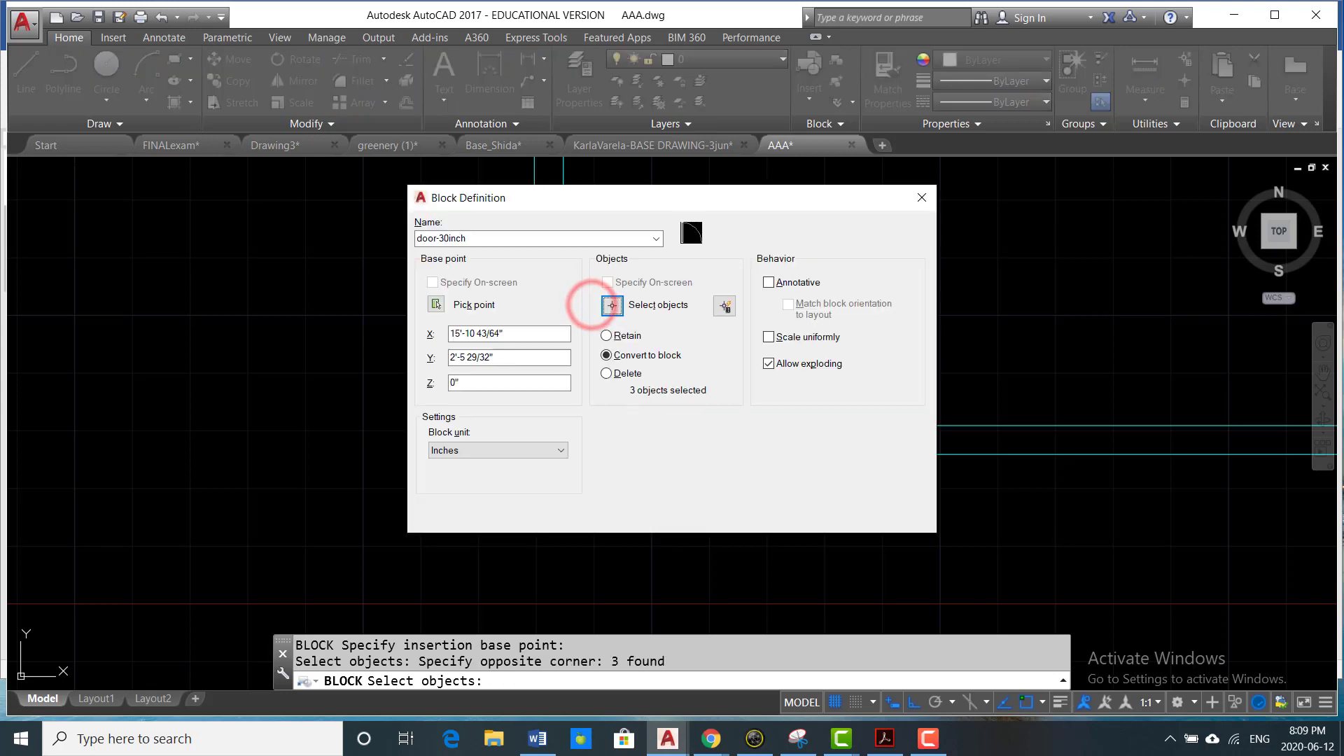
pyautogui.click(737, 513)
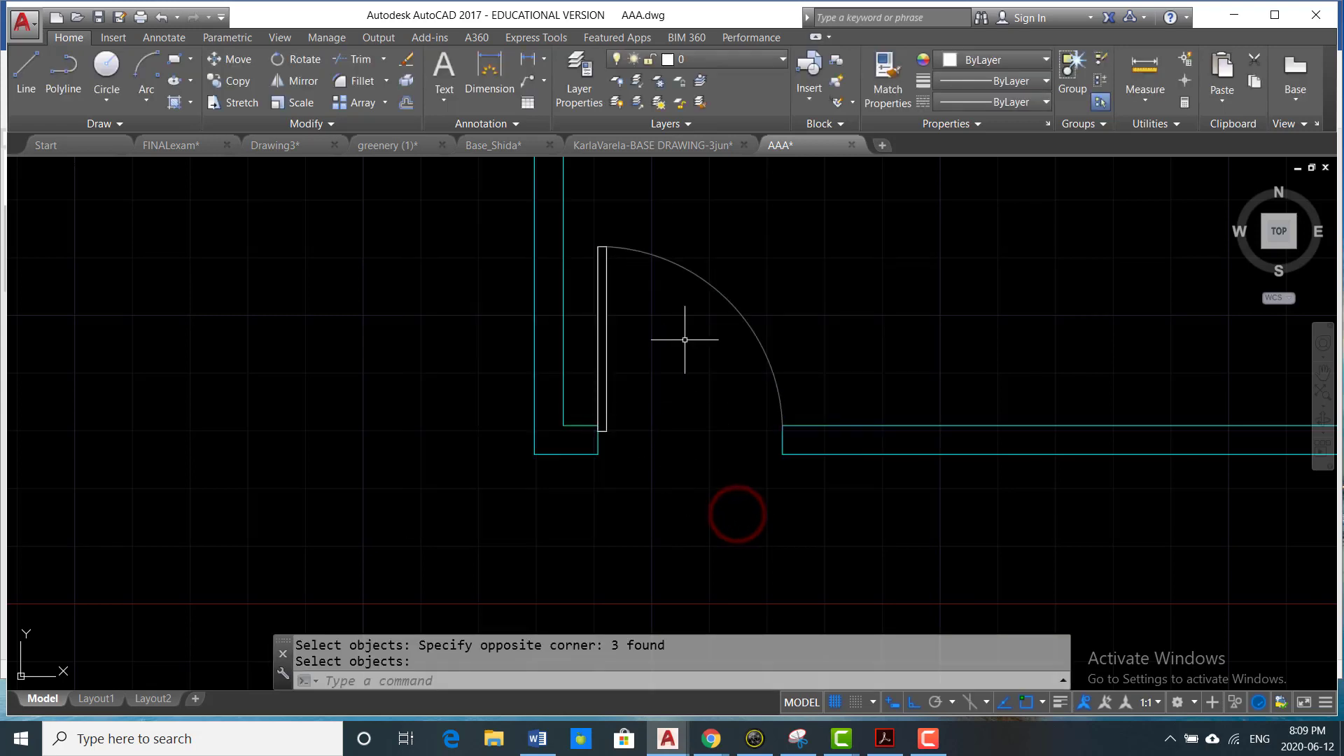
# - Put the door block on the Existing Door layer
pyautogui.click(733, 305)
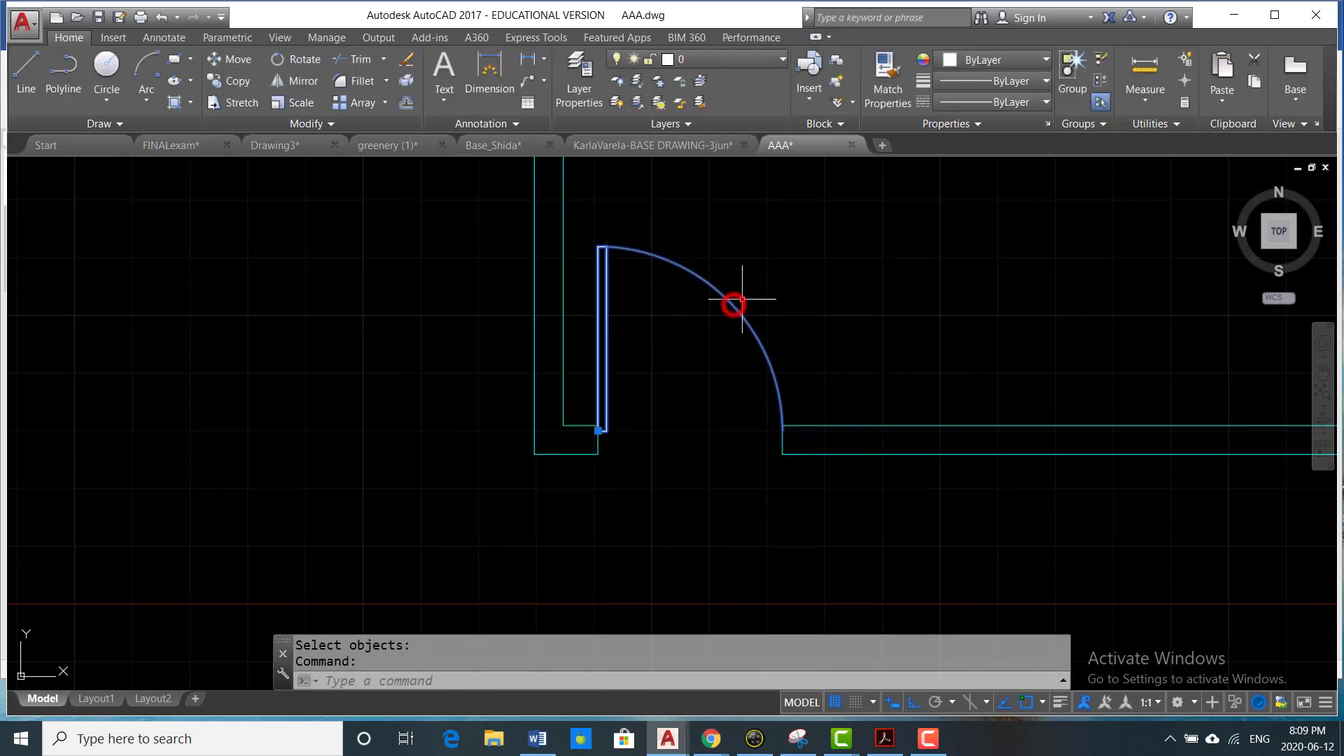
pyautogui.click(765, 60)
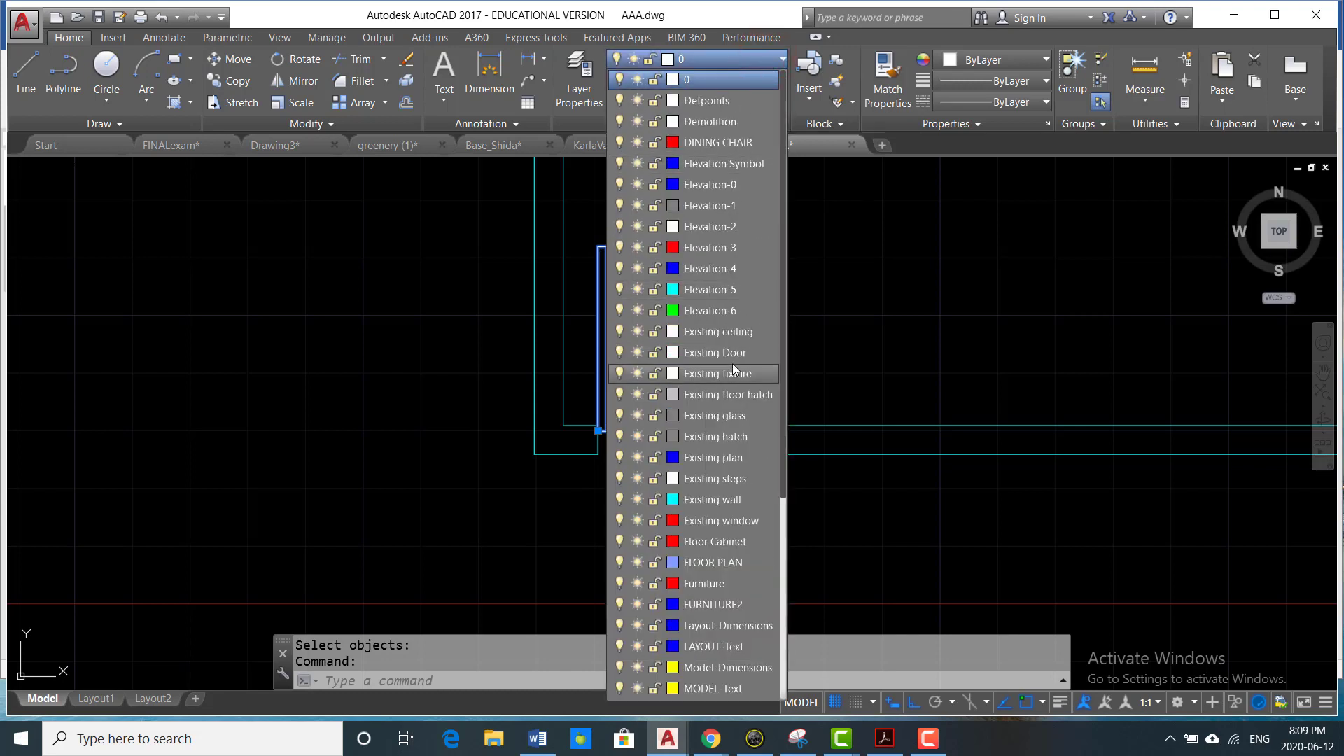
pyautogui.click(717, 479)
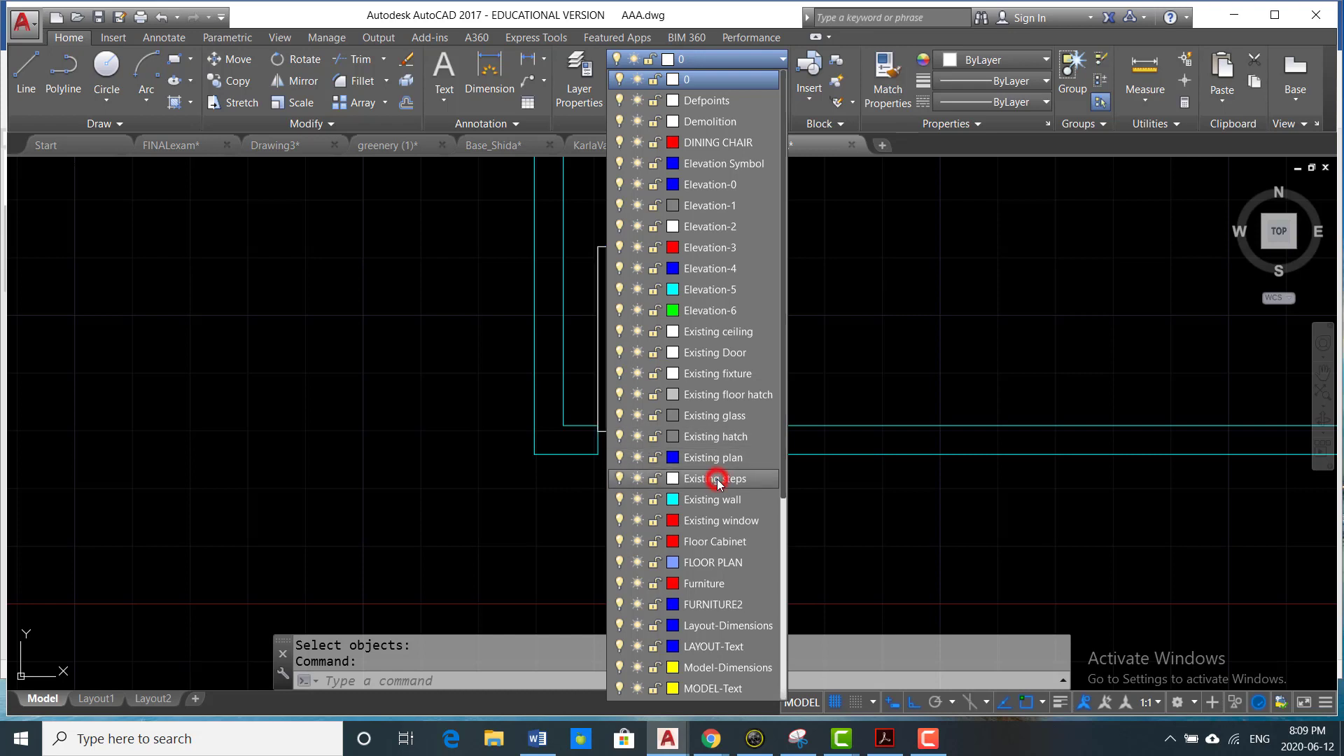
pyautogui.click(726, 353)
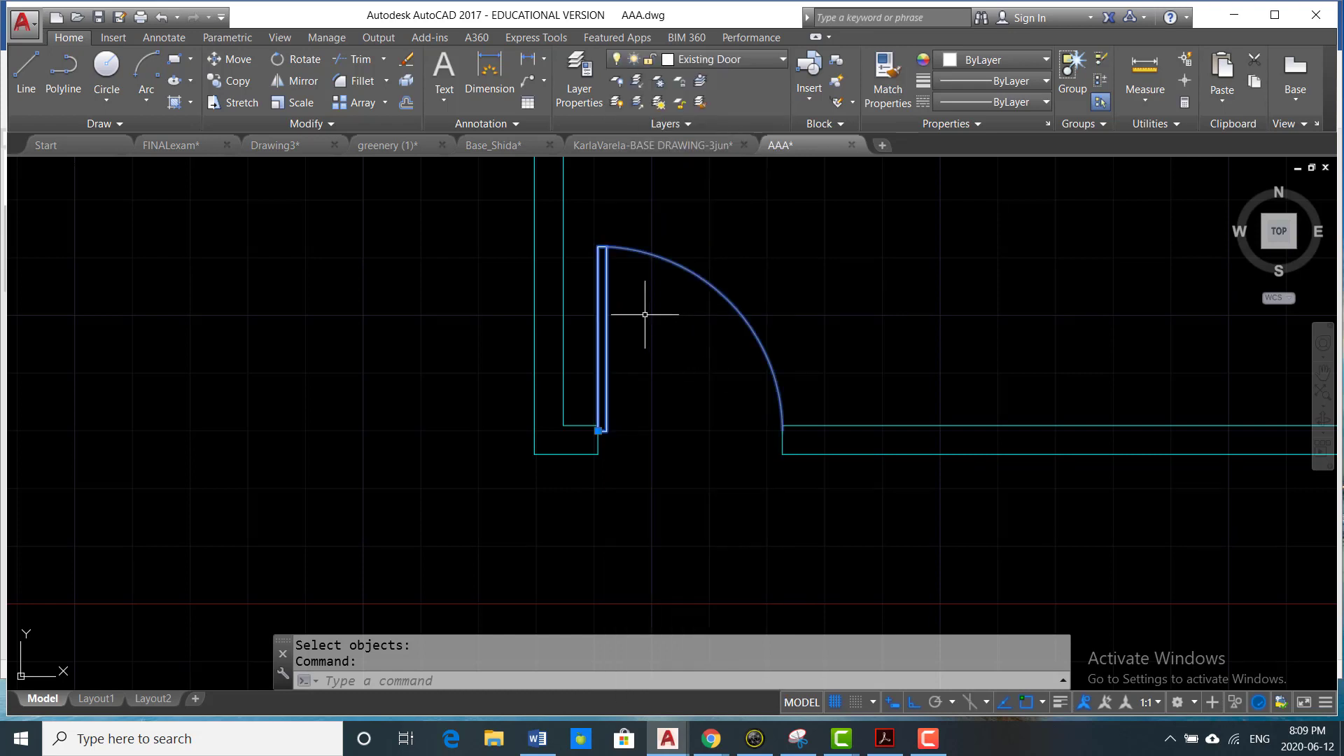
# - Draw a line across the left wall's window opening, between the midpoints of its upper and lower wall ends
pyautogui.scroll(-2, 698, 301)
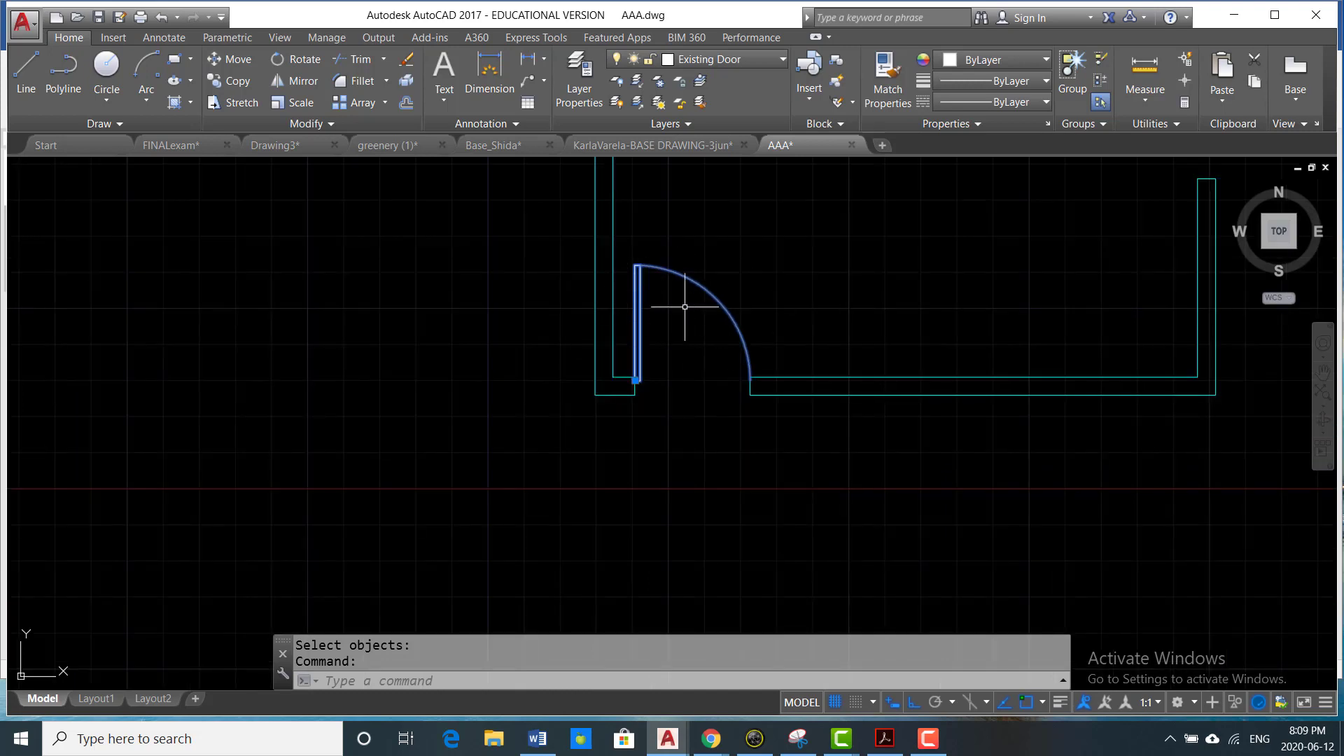
pyautogui.scroll(-4, 684, 306)
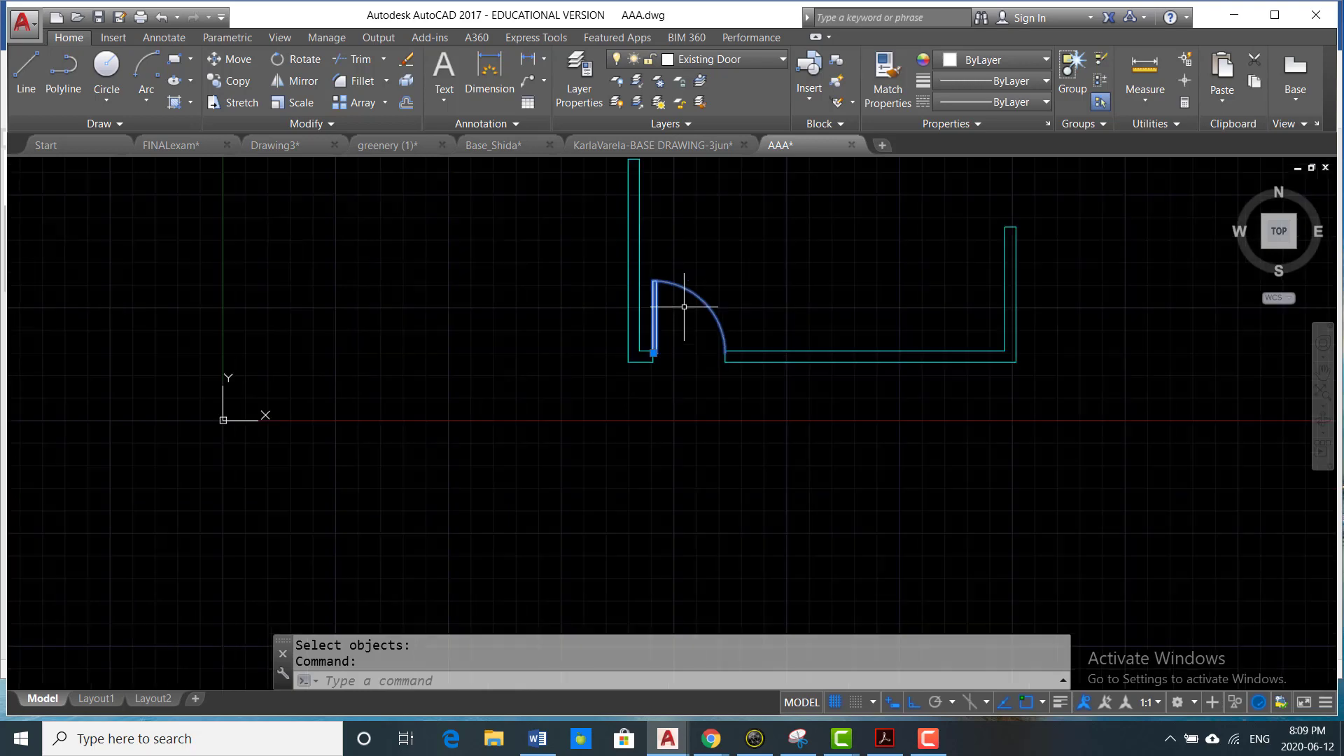
pyautogui.scroll(6, 668, 308)
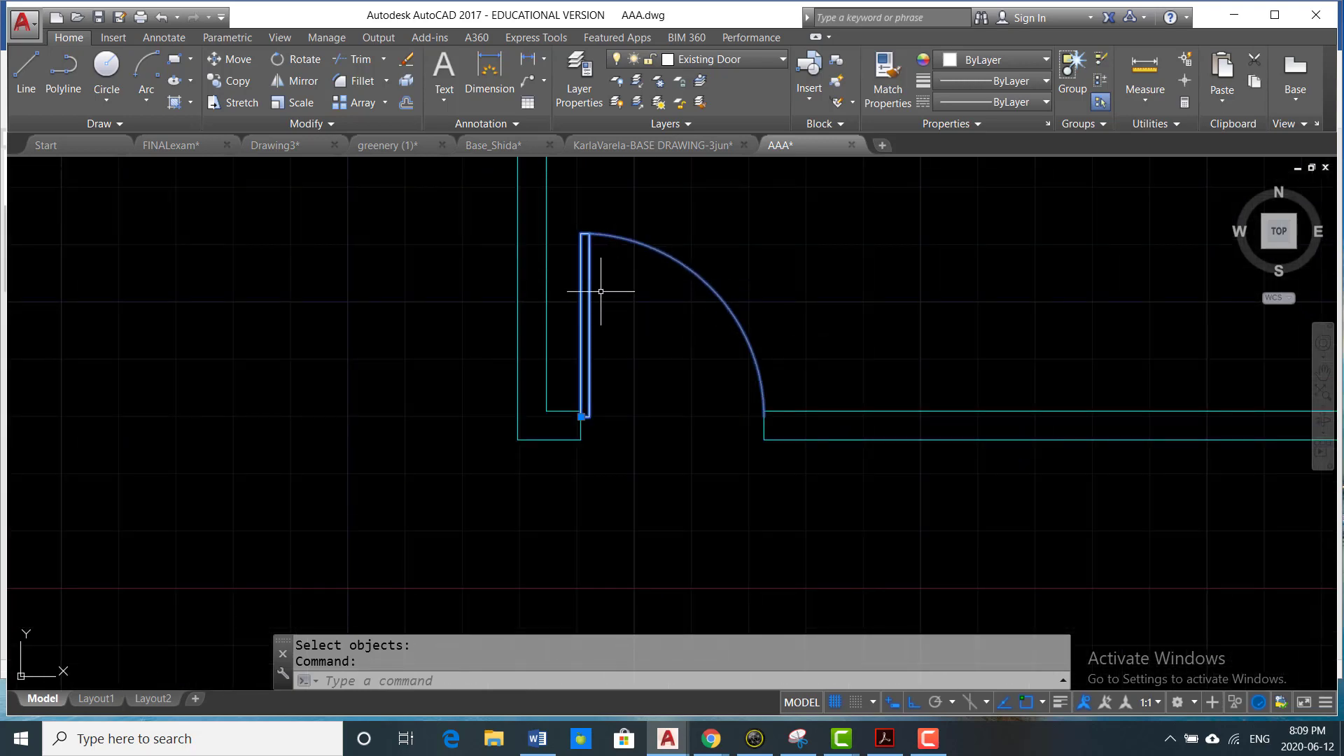
pyautogui.scroll(-2, 692, 315)
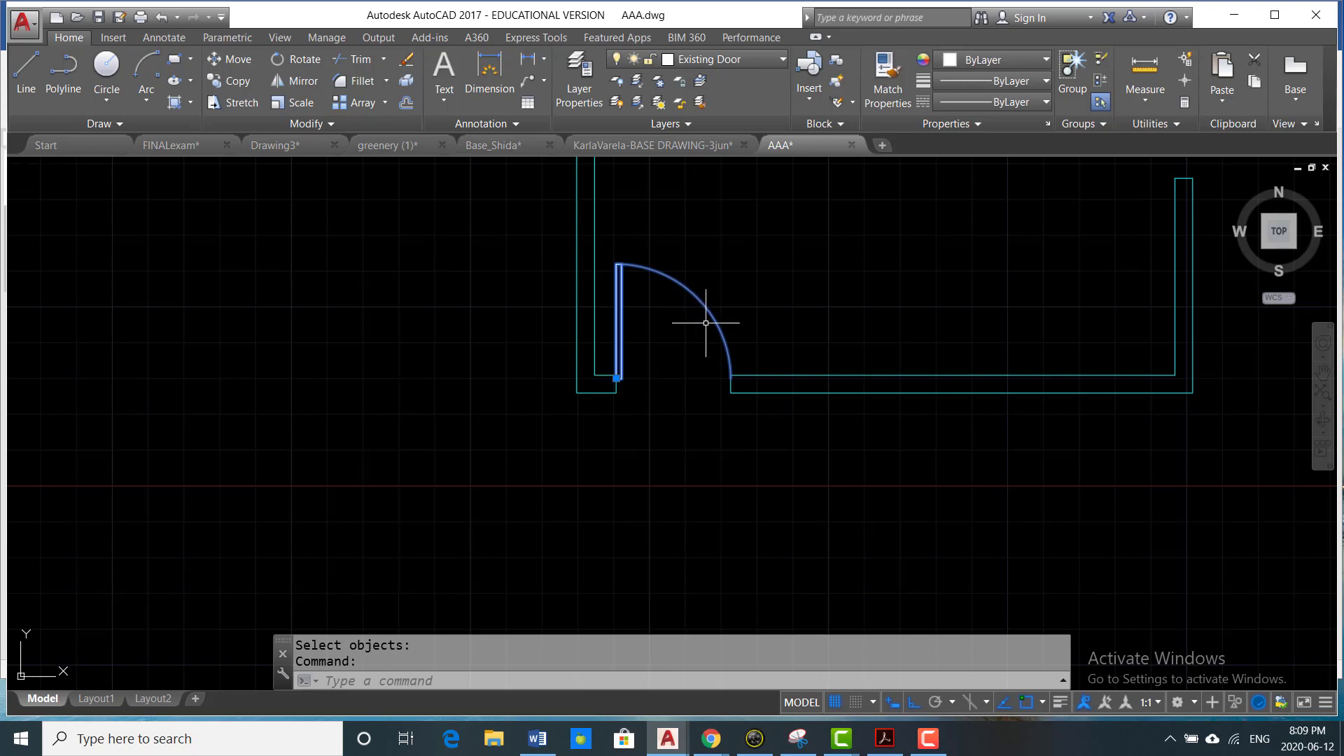
pyautogui.scroll(-2, 706, 323)
pyautogui.scroll(-4, 724, 333)
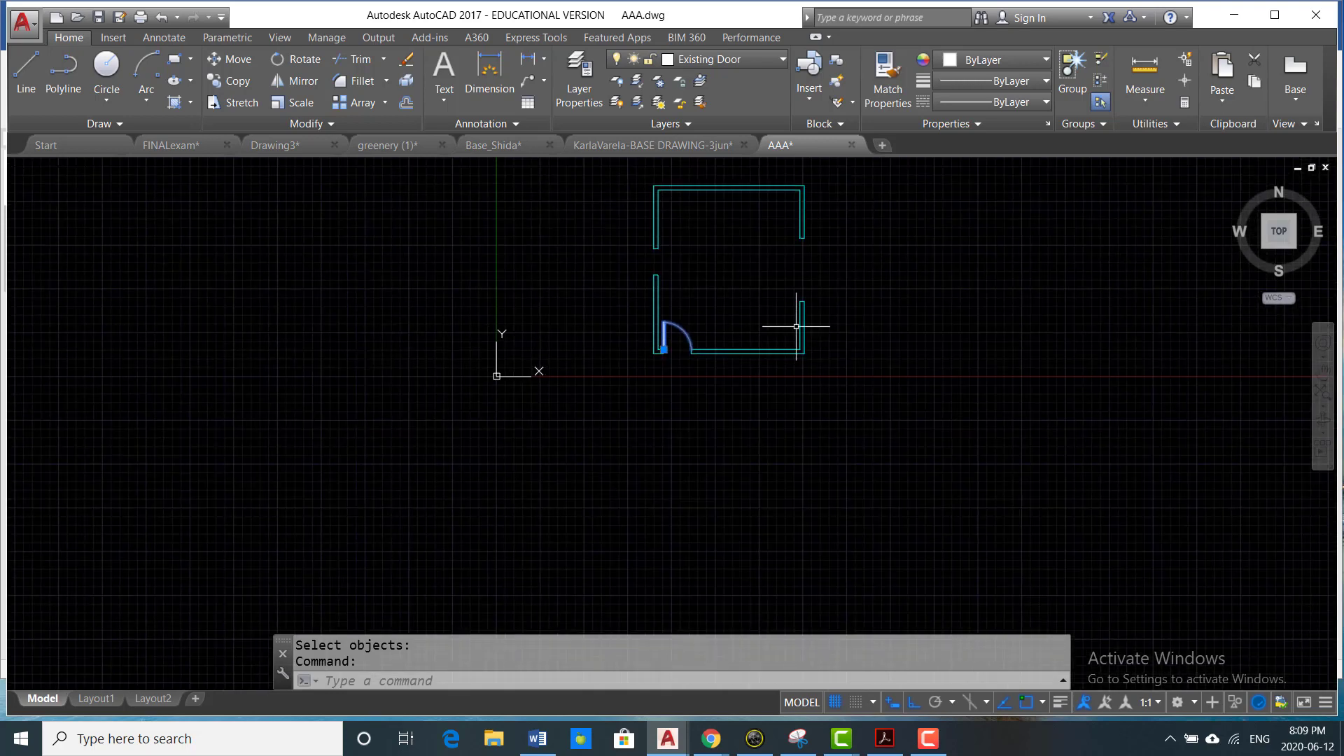
pyautogui.scroll(7, 667, 277)
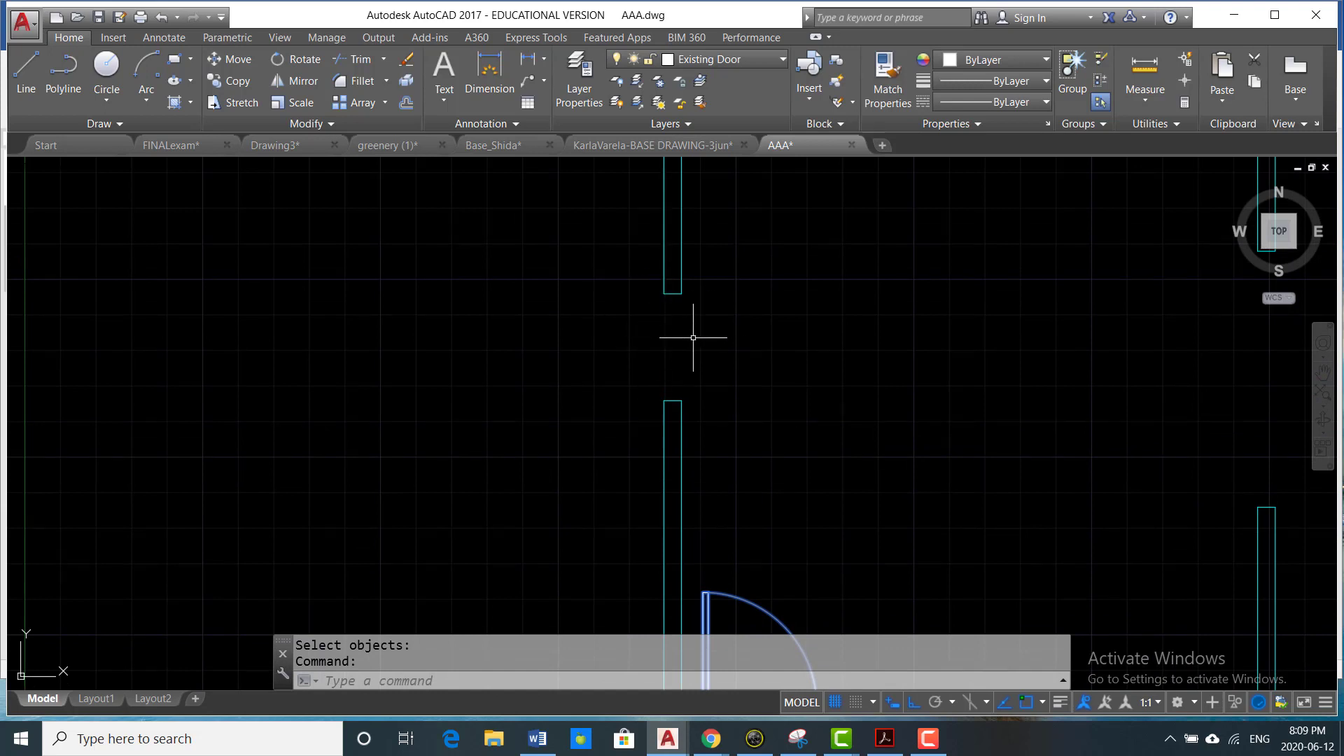
pyautogui.write('L')
pyautogui.press('Return')
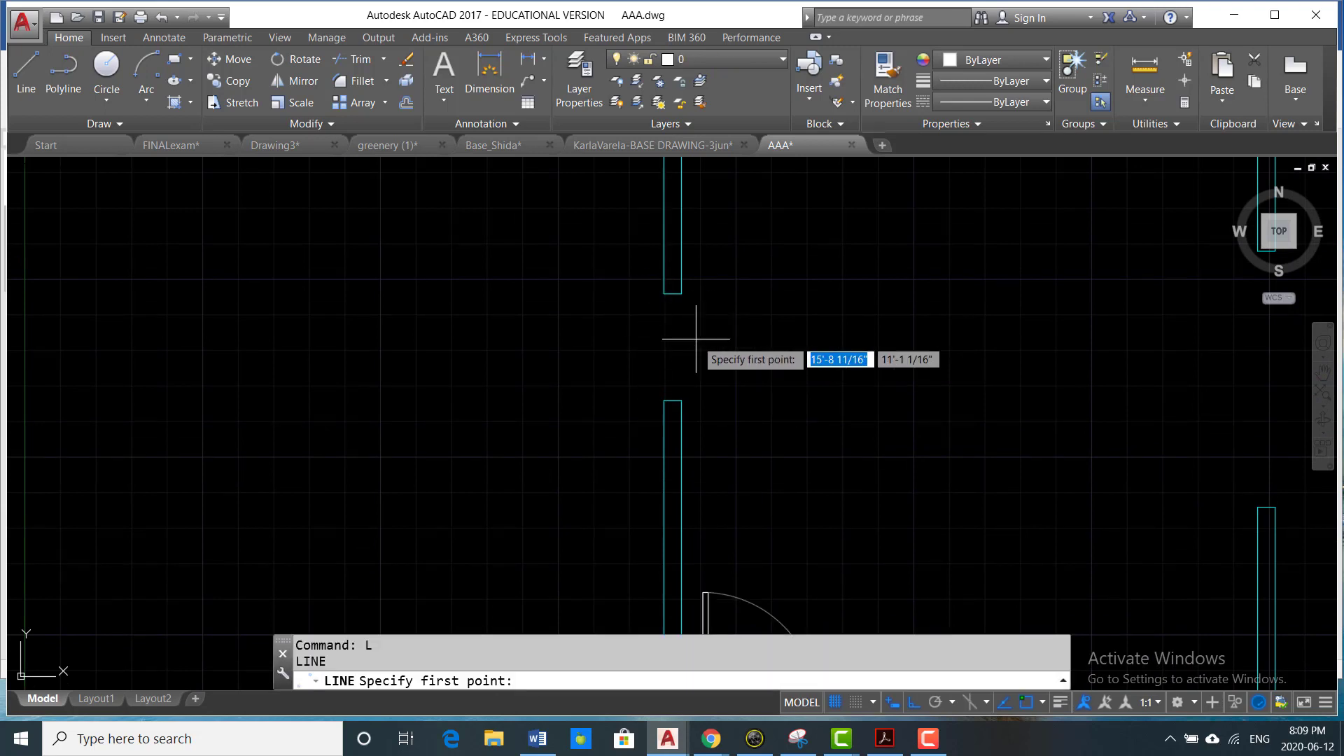
pyautogui.scroll(2, 696, 339)
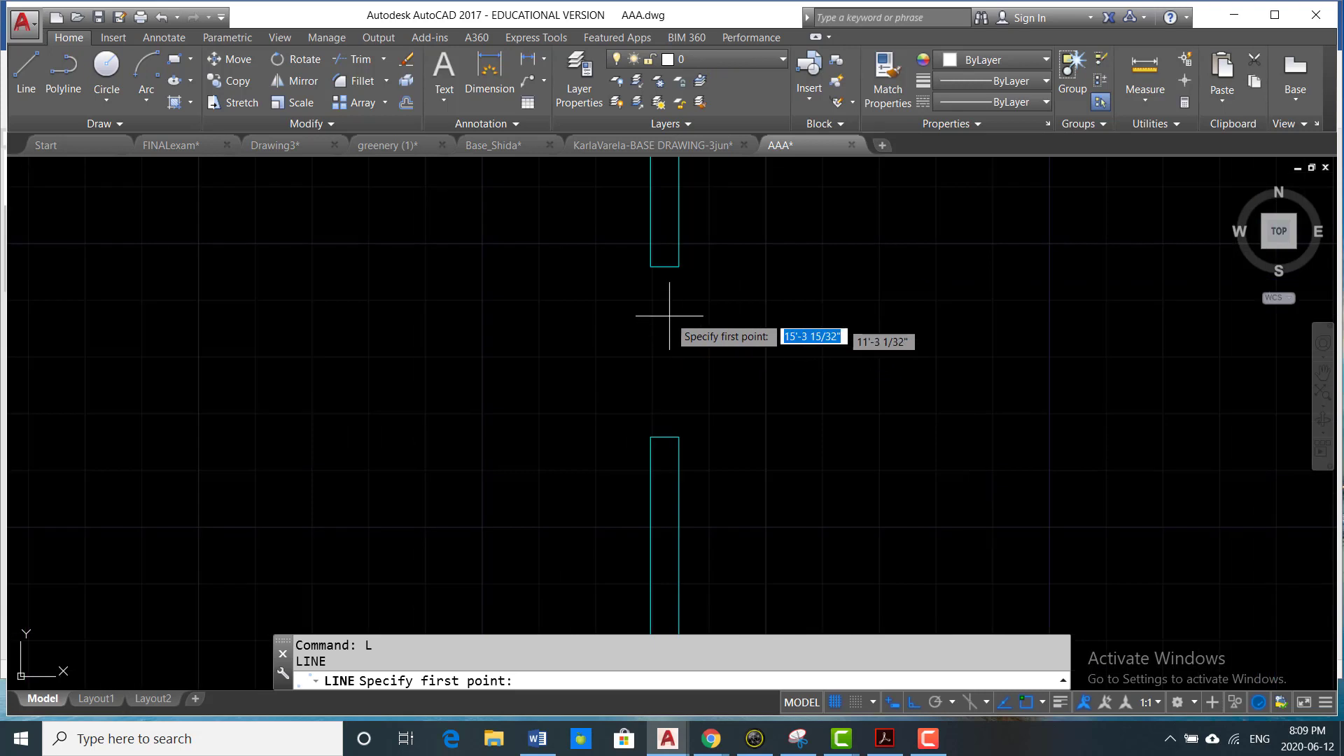
pyautogui.click(664, 267)
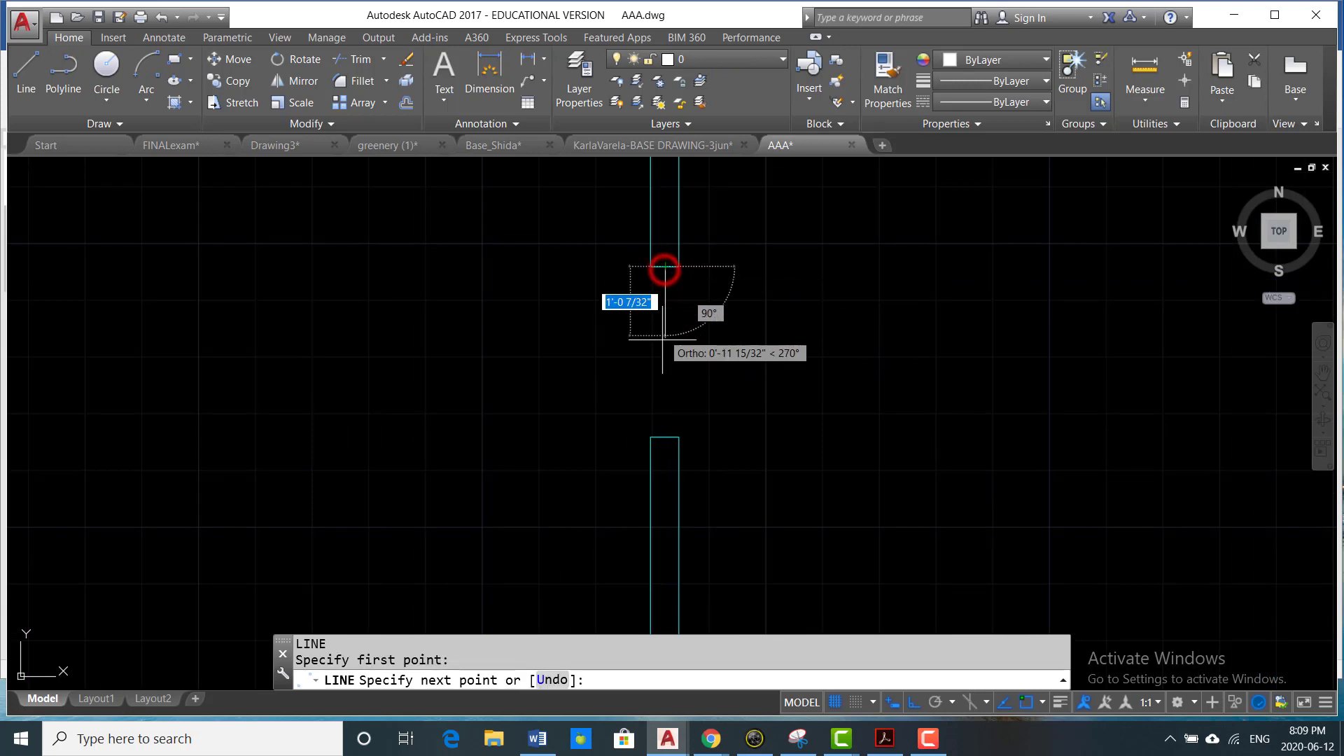
pyautogui.click(665, 439)
pyautogui.press('Escape')
pyautogui.press('Escape')
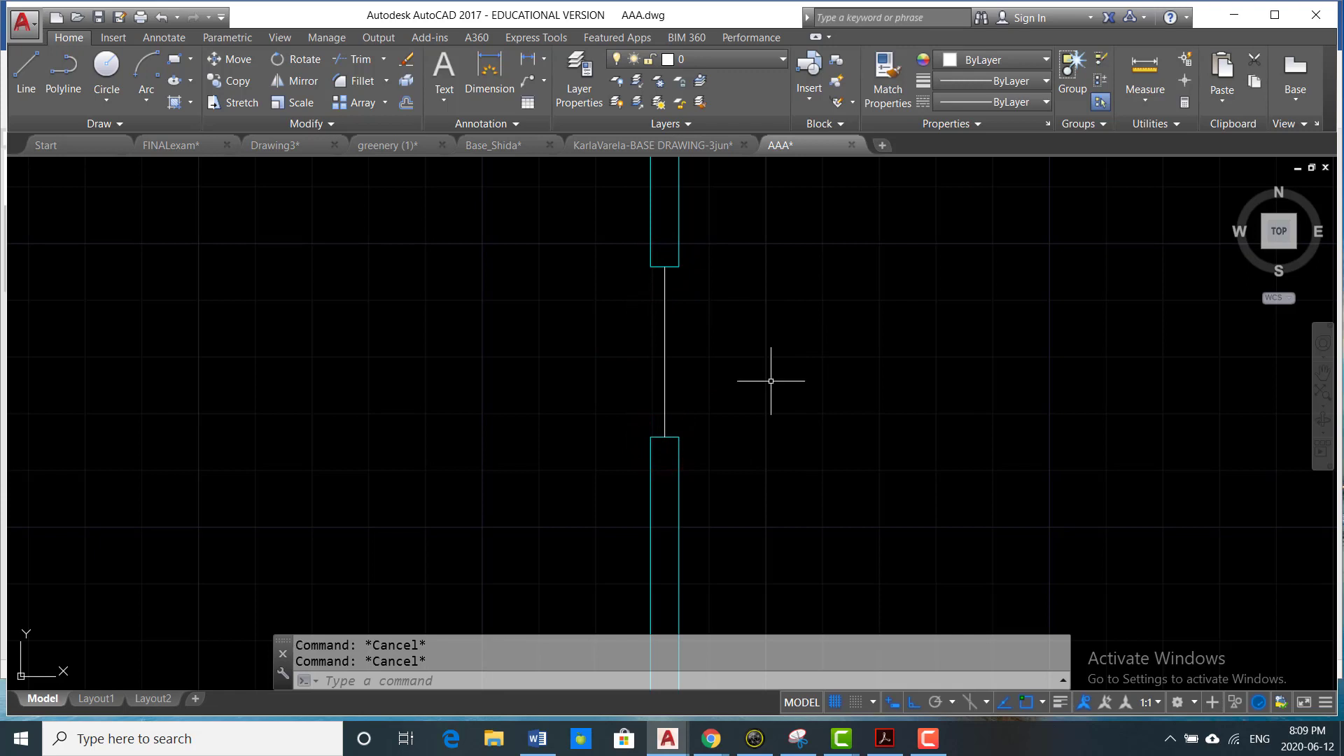
# - Offset the window opening's centre line 0.75 inch to each side
pyautogui.write('o')
pyautogui.press('Return')
pyautogui.scroll(3, 672, 336)
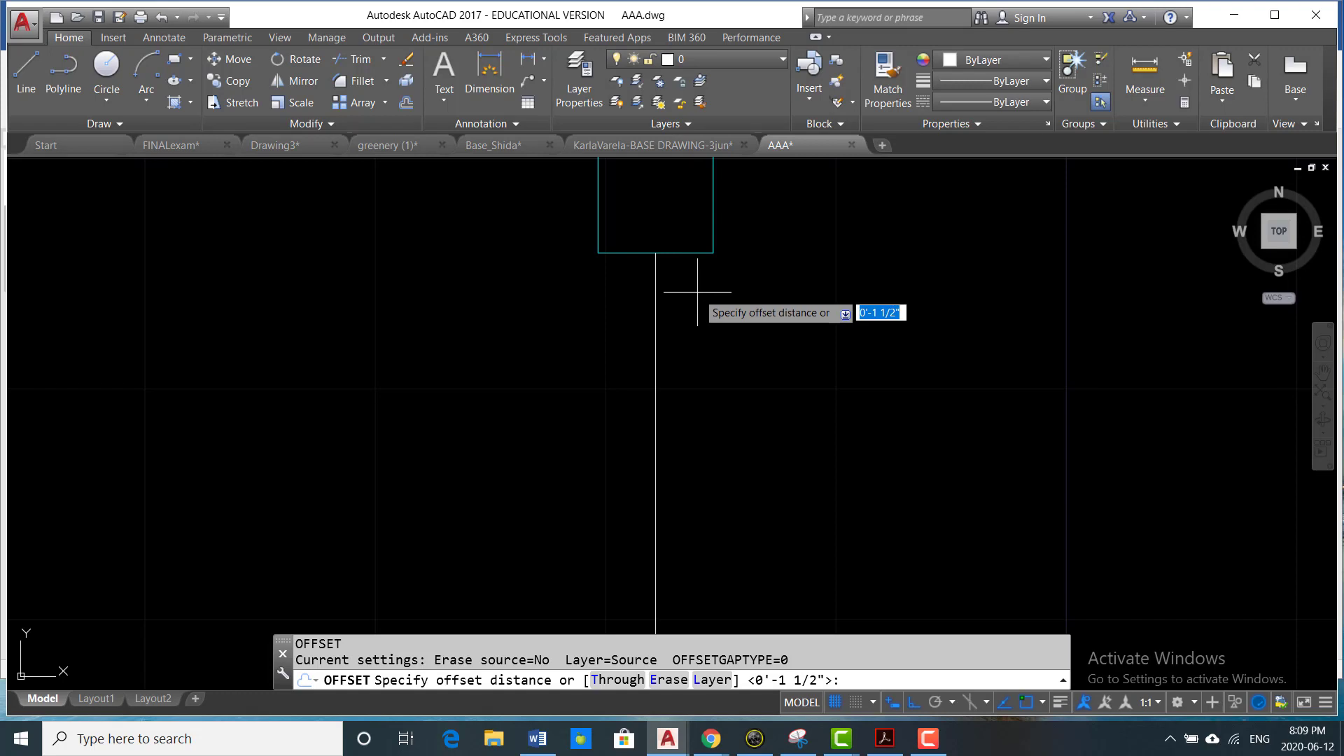
pyautogui.write('.75')
pyautogui.press('Return')
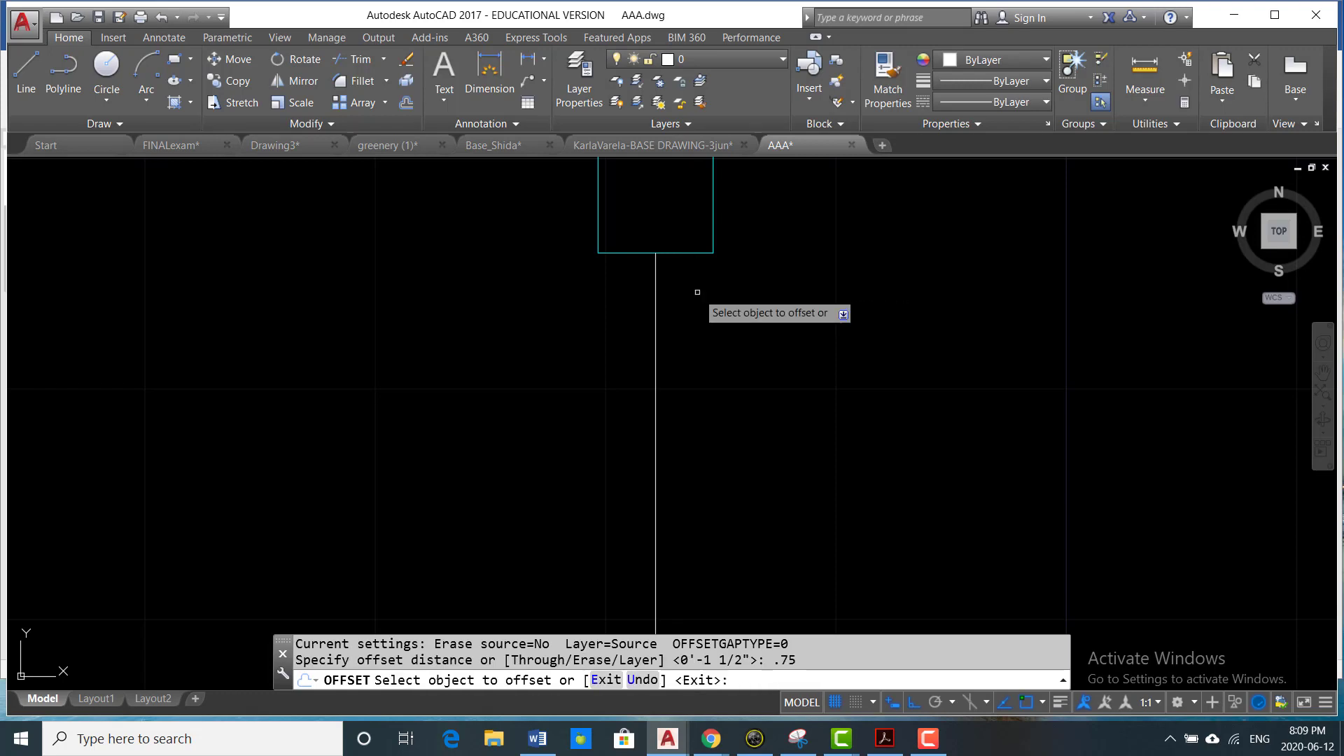
pyautogui.click(656, 359)
pyautogui.click(571, 366)
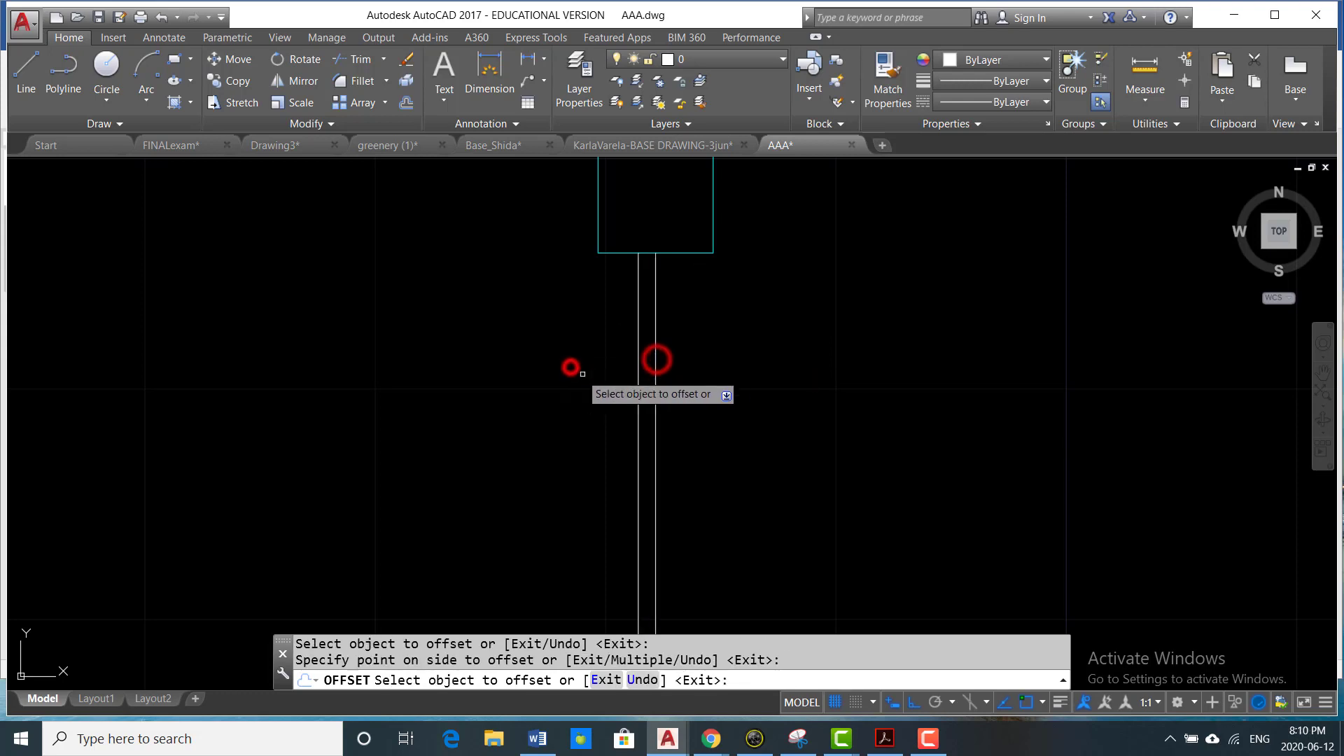
pyautogui.click(656, 378)
pyautogui.click(833, 366)
pyautogui.press('Escape')
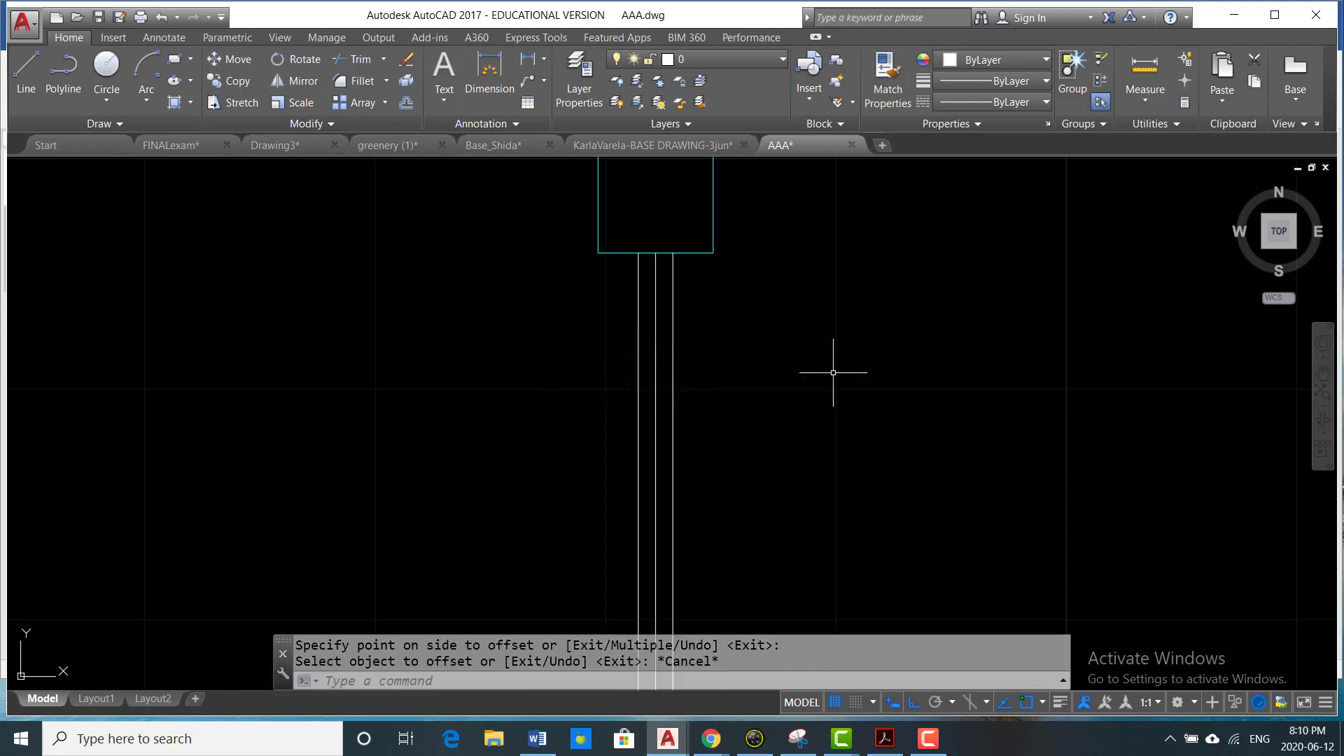
# - Draw a 1 1/2" by 2'-6" rectangle across the window opening, from the outer offset line's upper end to the opposite line's lower end
pyautogui.moveTo(816, 404); pyautogui.dragTo(813, 361, button='middle')
pyautogui.write('rec')
pyautogui.press('Return')
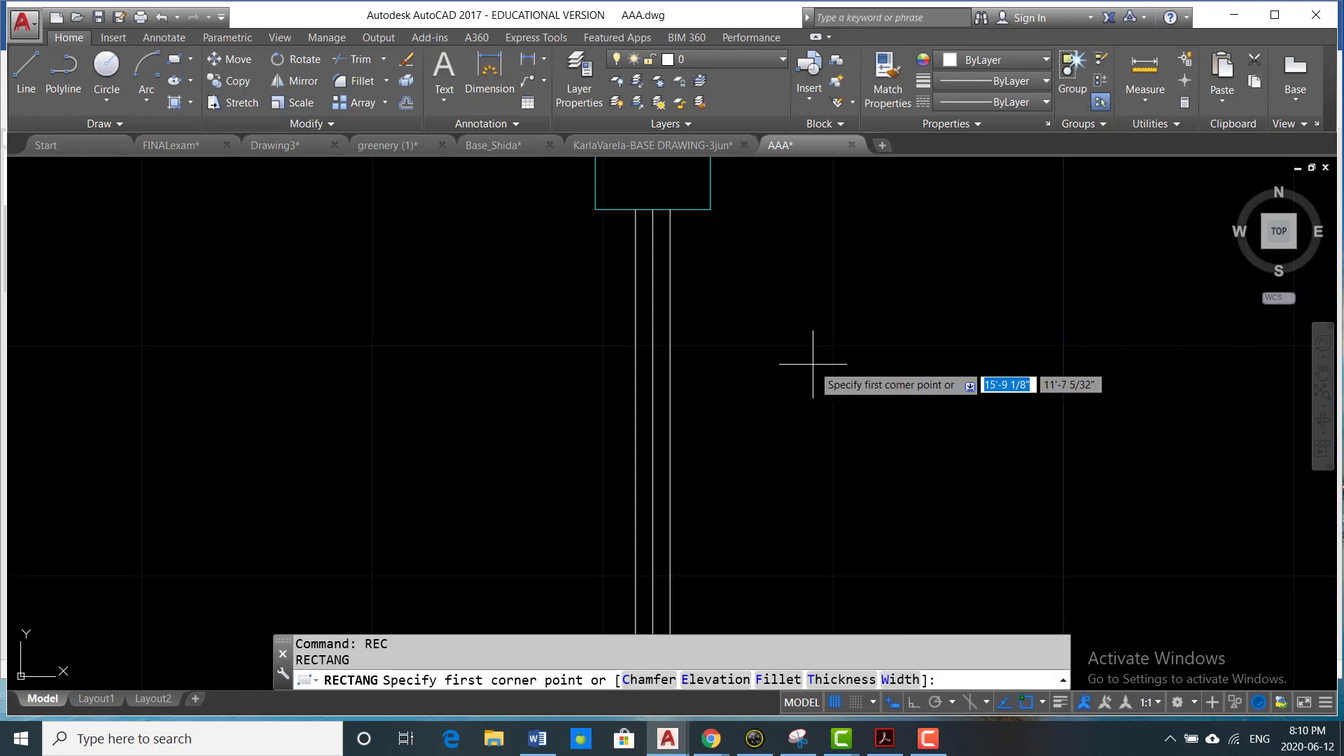
pyautogui.scroll(4, 744, 324)
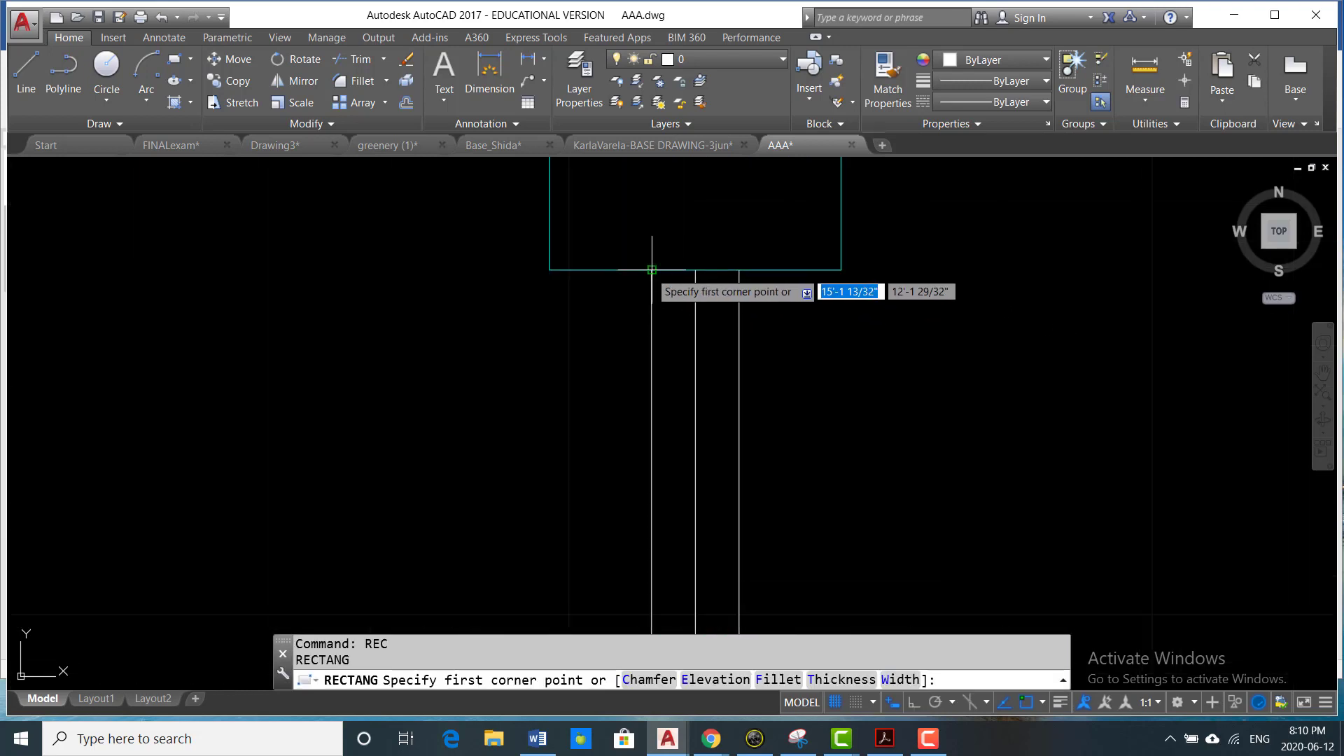
pyautogui.click(646, 272)
pyautogui.scroll(-4, 648, 273)
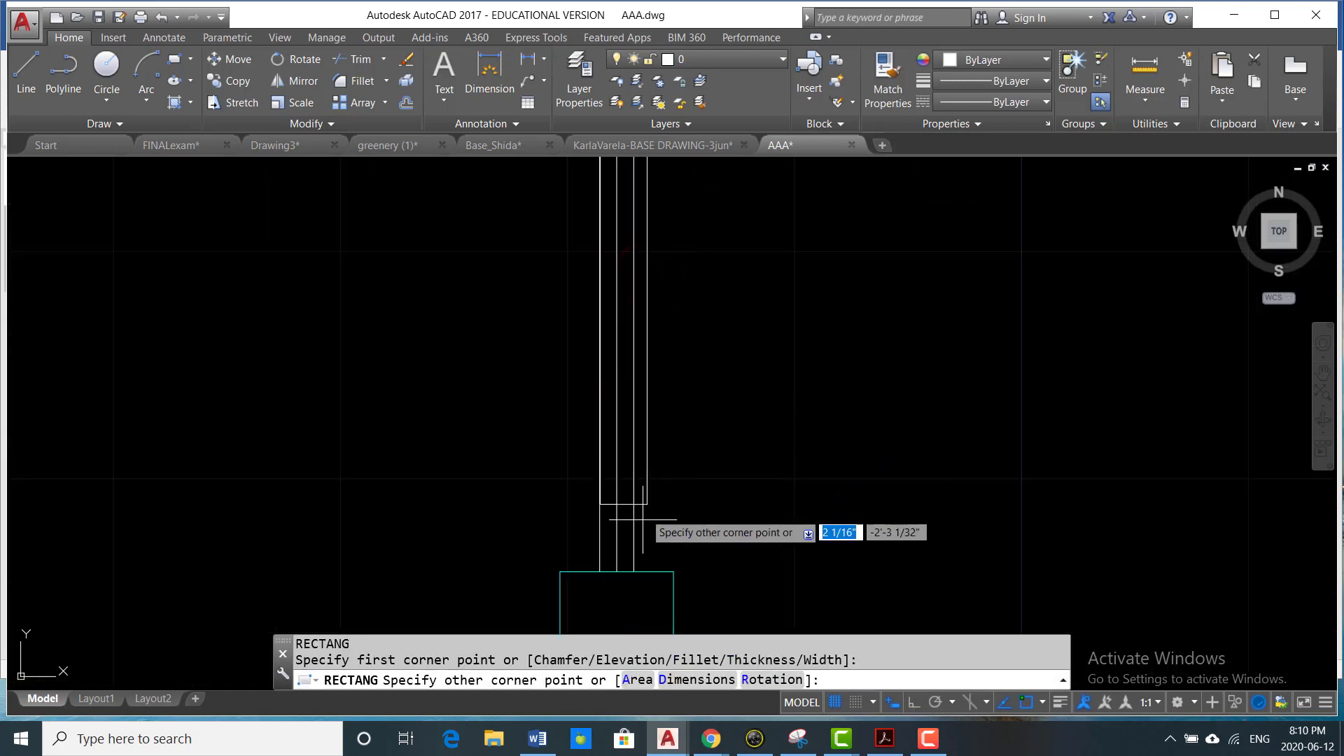
pyautogui.click(634, 571)
pyautogui.press('Escape')
pyautogui.scroll(-3, 723, 453)
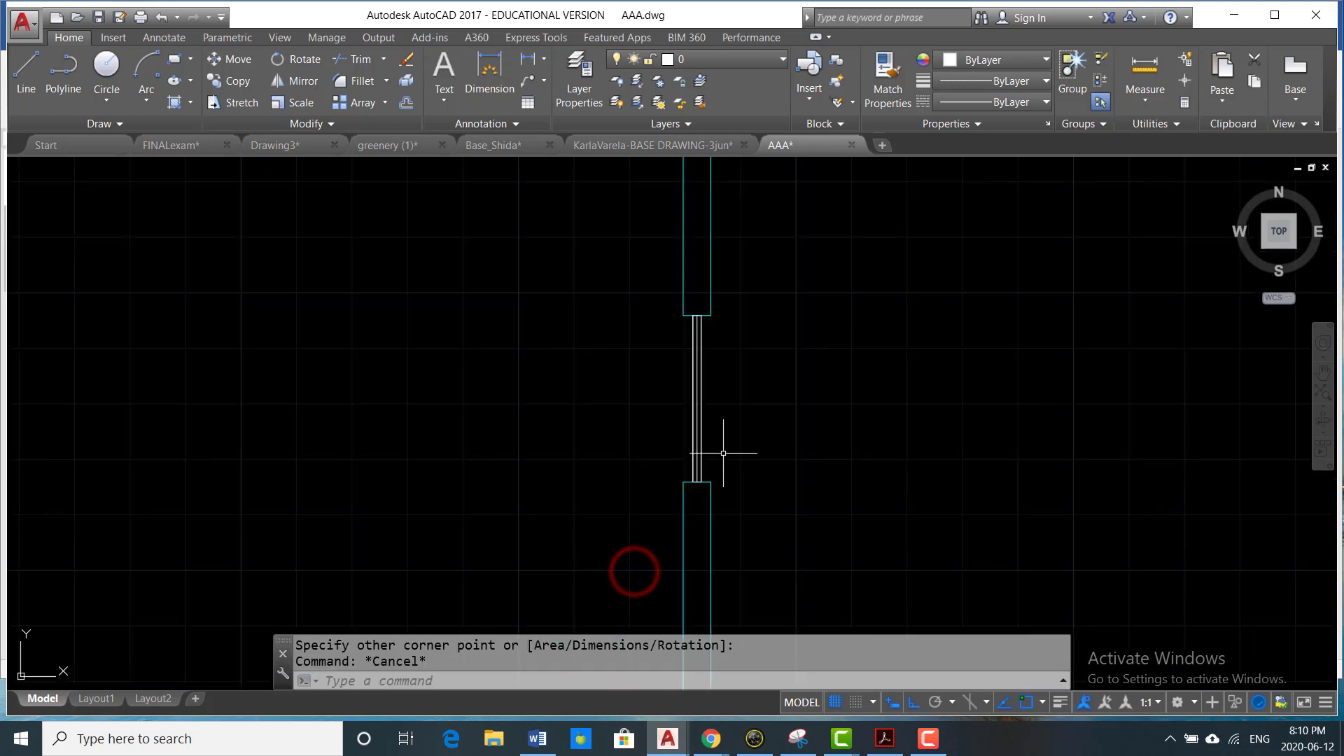
# - Move the window rectangle up into the upper wall, from the lower wall's top corner to the upper wall's matching bottom corner
pyautogui.write('m')
pyautogui.press('Return')
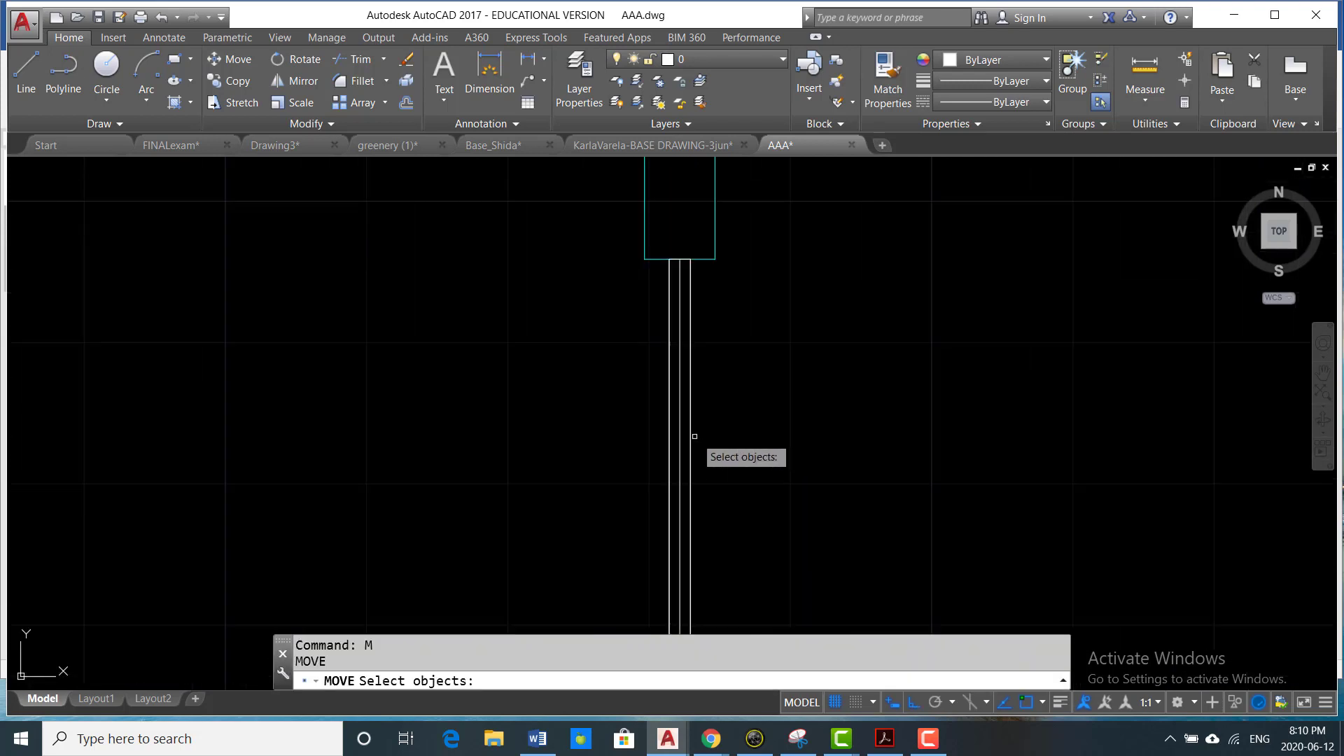
pyautogui.click(697, 442)
pyautogui.click(698, 446)
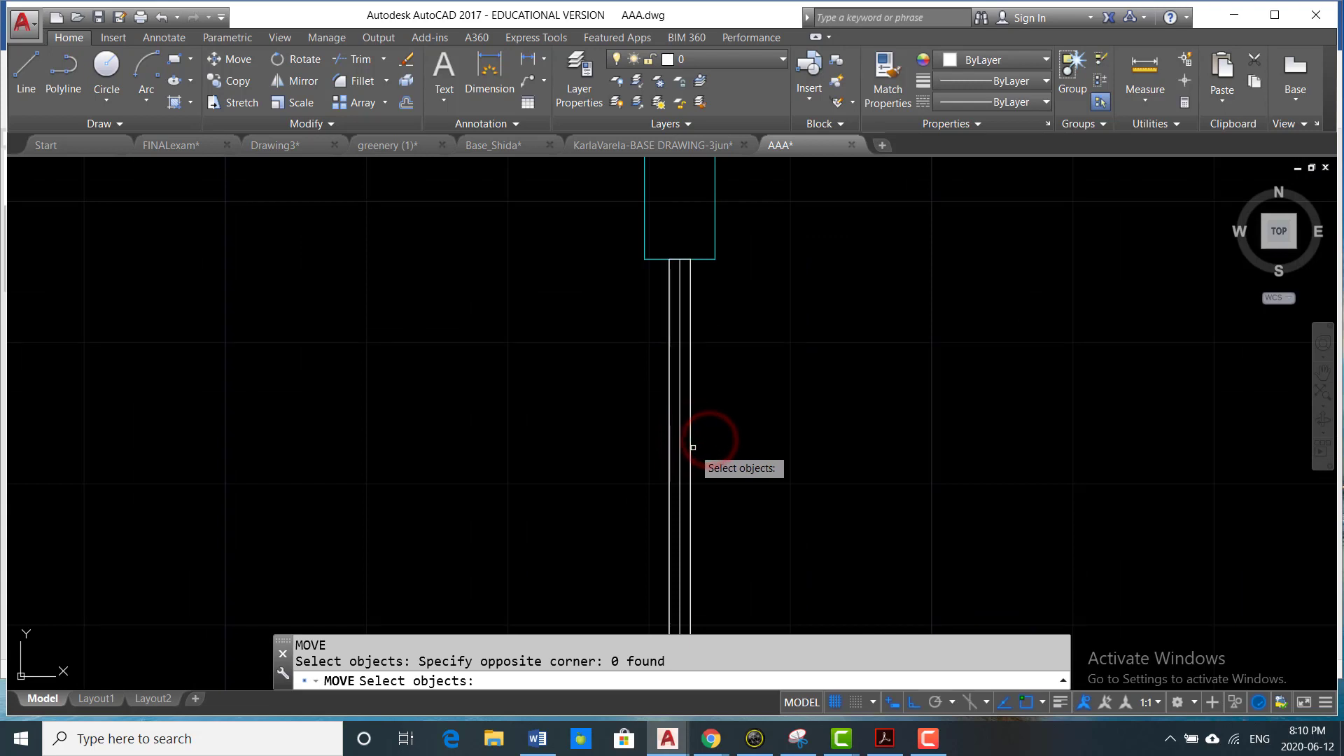
pyautogui.click(690, 448)
pyautogui.scroll(-2, 729, 448)
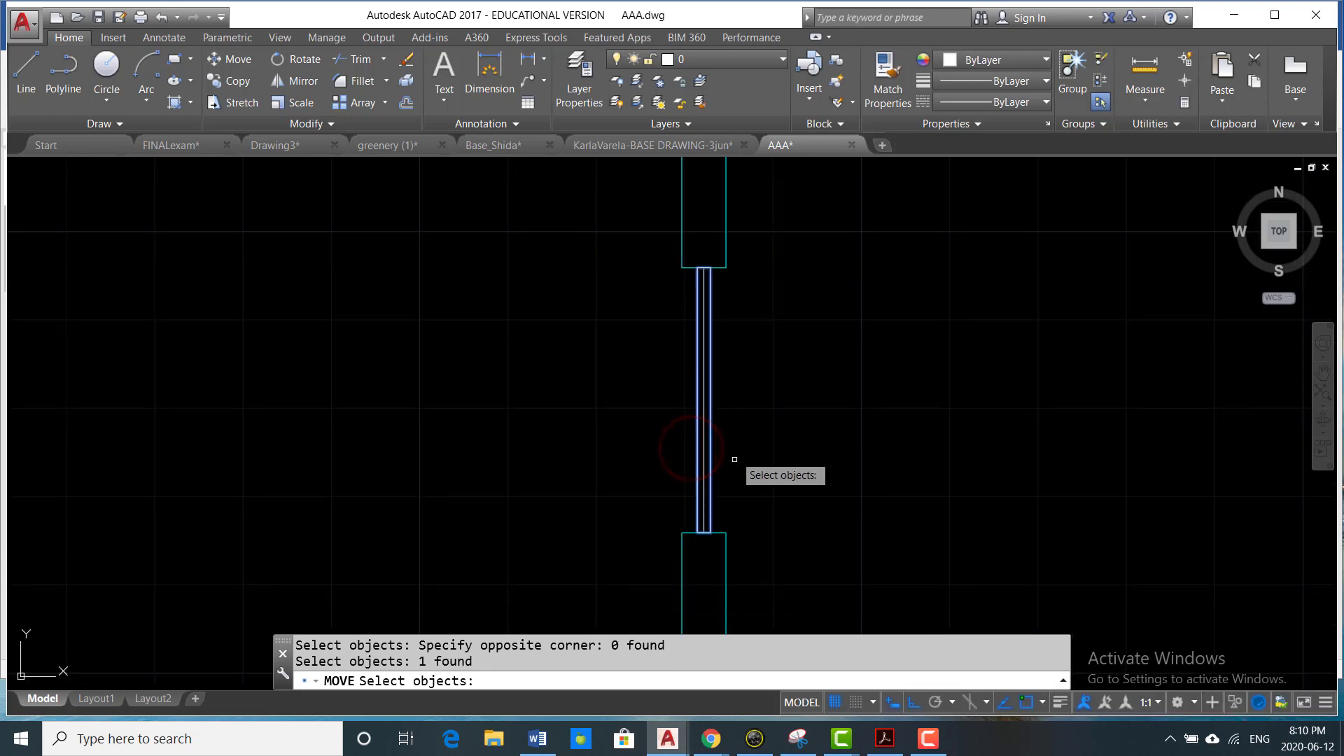
pyautogui.scroll(2, 725, 534)
pyautogui.press('Return')
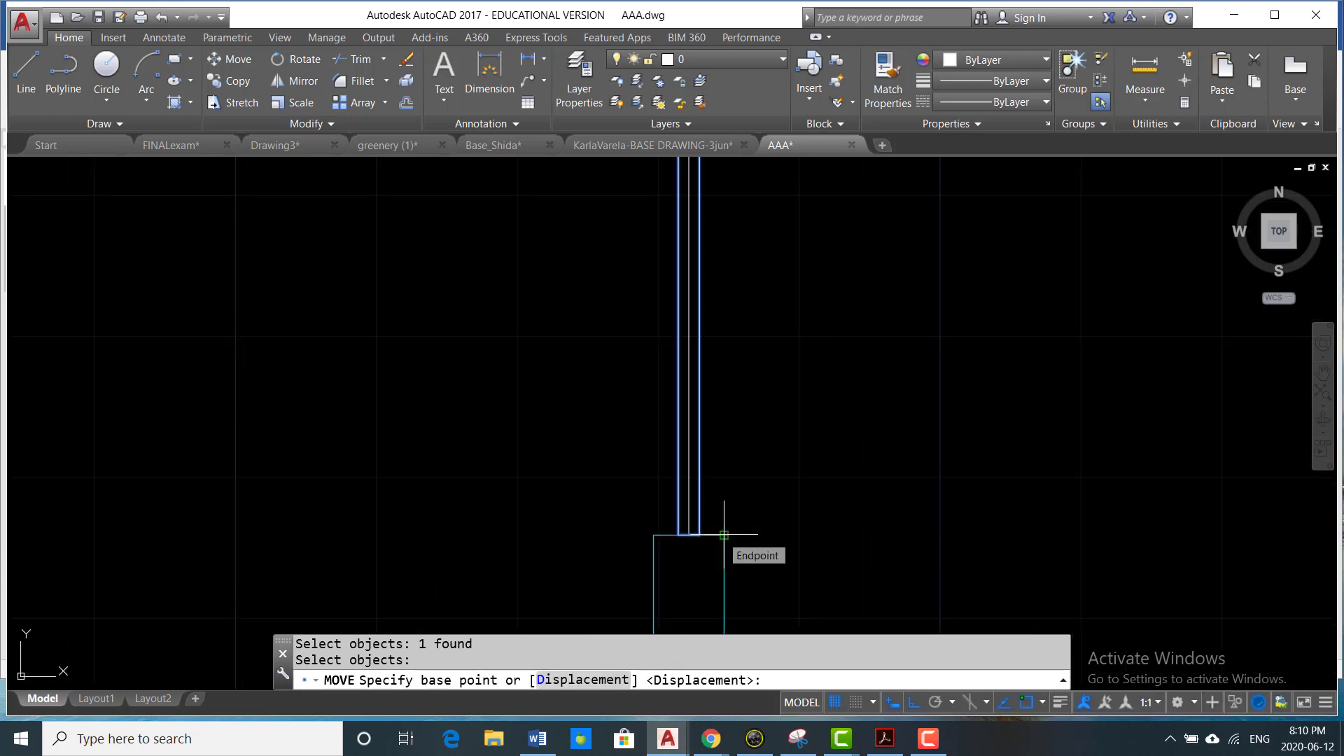
pyautogui.click(724, 535)
pyautogui.scroll(-4, 724, 535)
pyautogui.moveTo(707, 453); pyautogui.dragTo(700, 540, button='middle')
pyautogui.scroll(2, 705, 494)
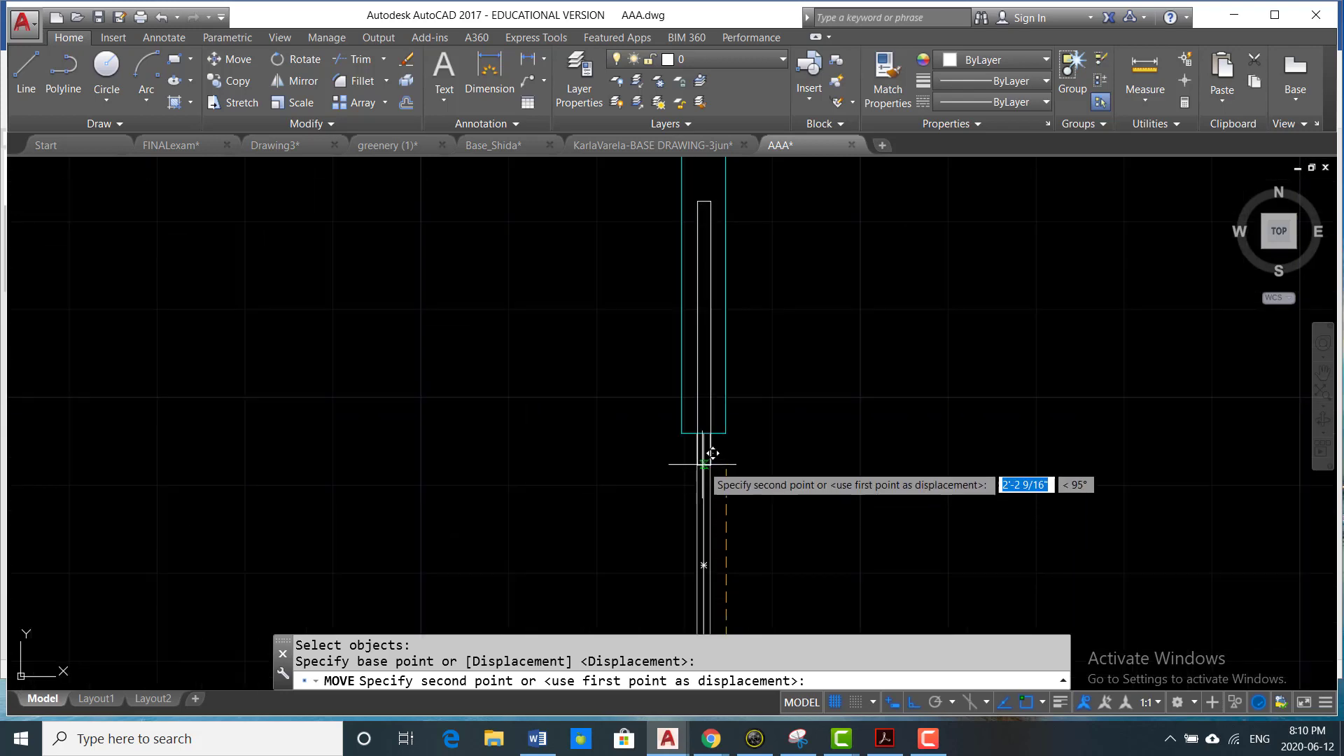
pyautogui.click(724, 431)
pyautogui.scroll(-2, 788, 441)
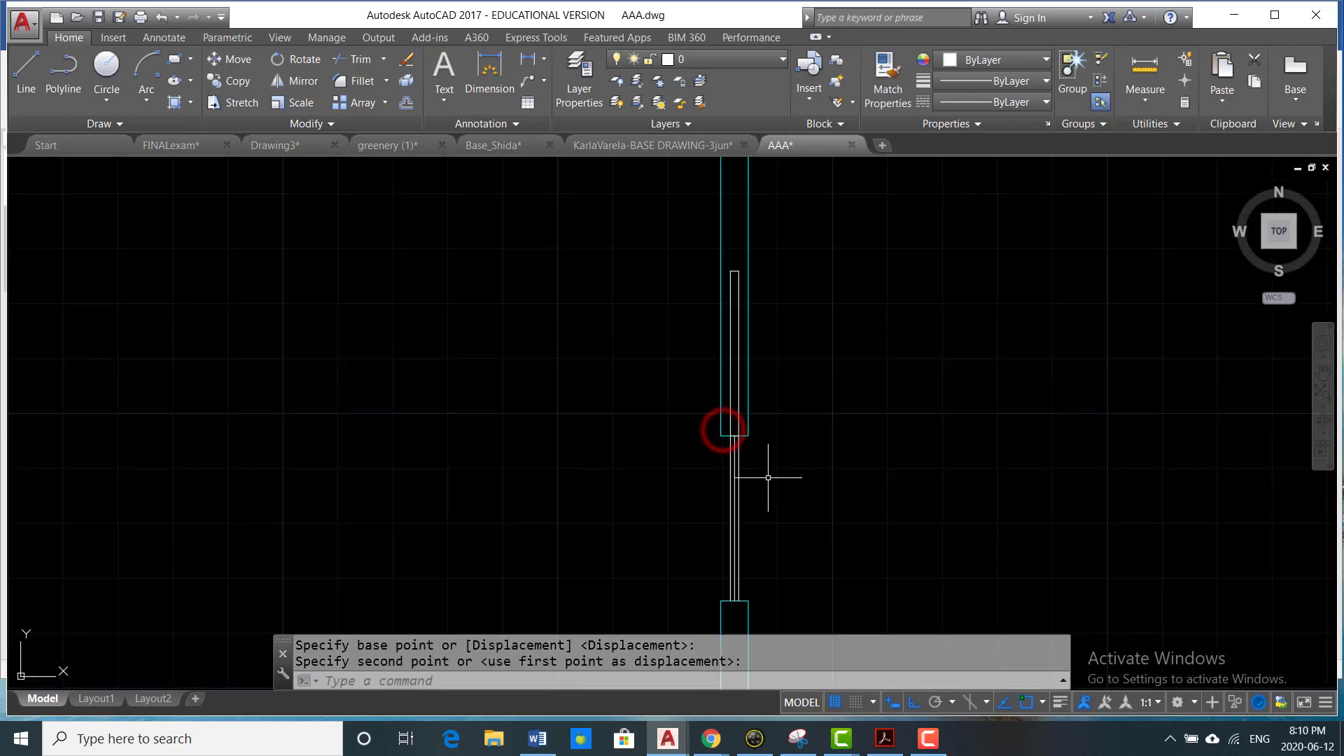
# - Erase the three construction lines left in the window opening
pyautogui.press('Escape')
pyautogui.click(774, 473)
pyautogui.click(663, 515)
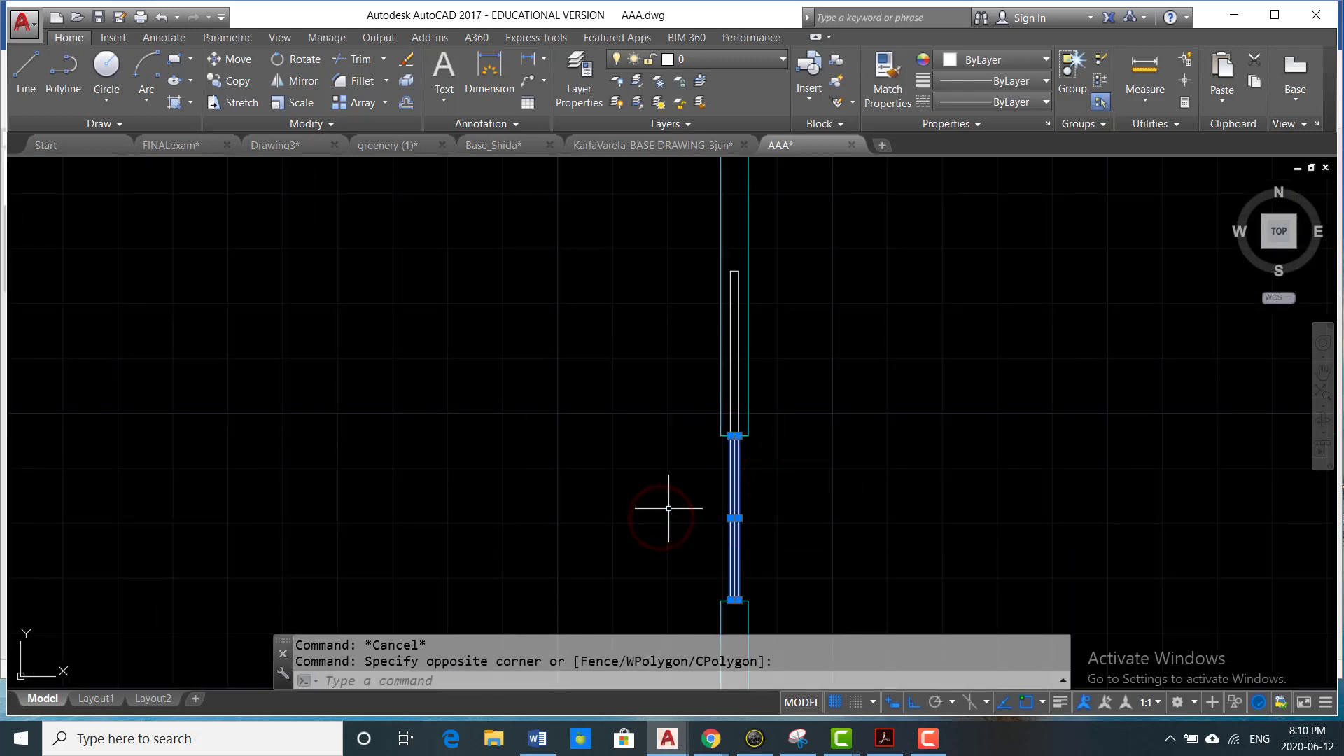
pyautogui.write('e')
pyautogui.press('Return')
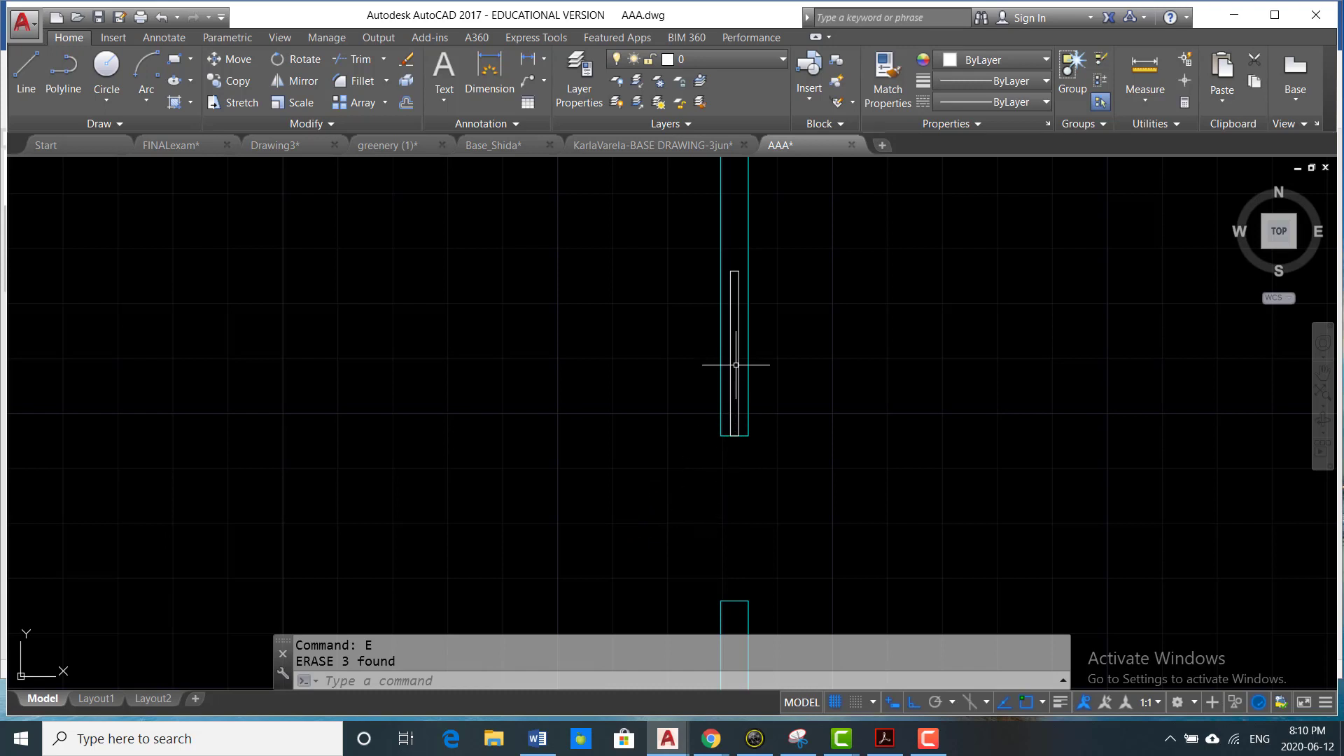
# - Try to offset the window rectangle outward by 0.5 inch
pyautogui.scroll(3, 736, 364)
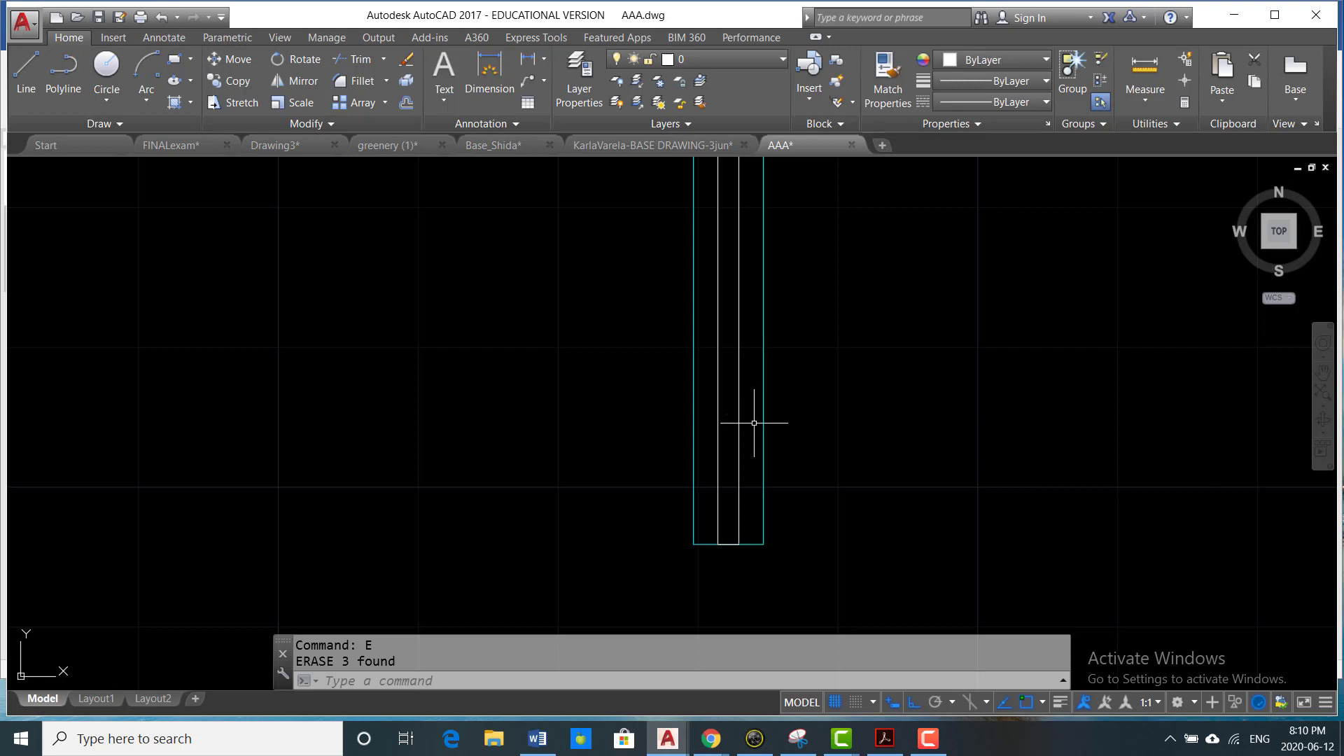
pyautogui.press('Escape')
pyautogui.write('o')
pyautogui.press('Return')
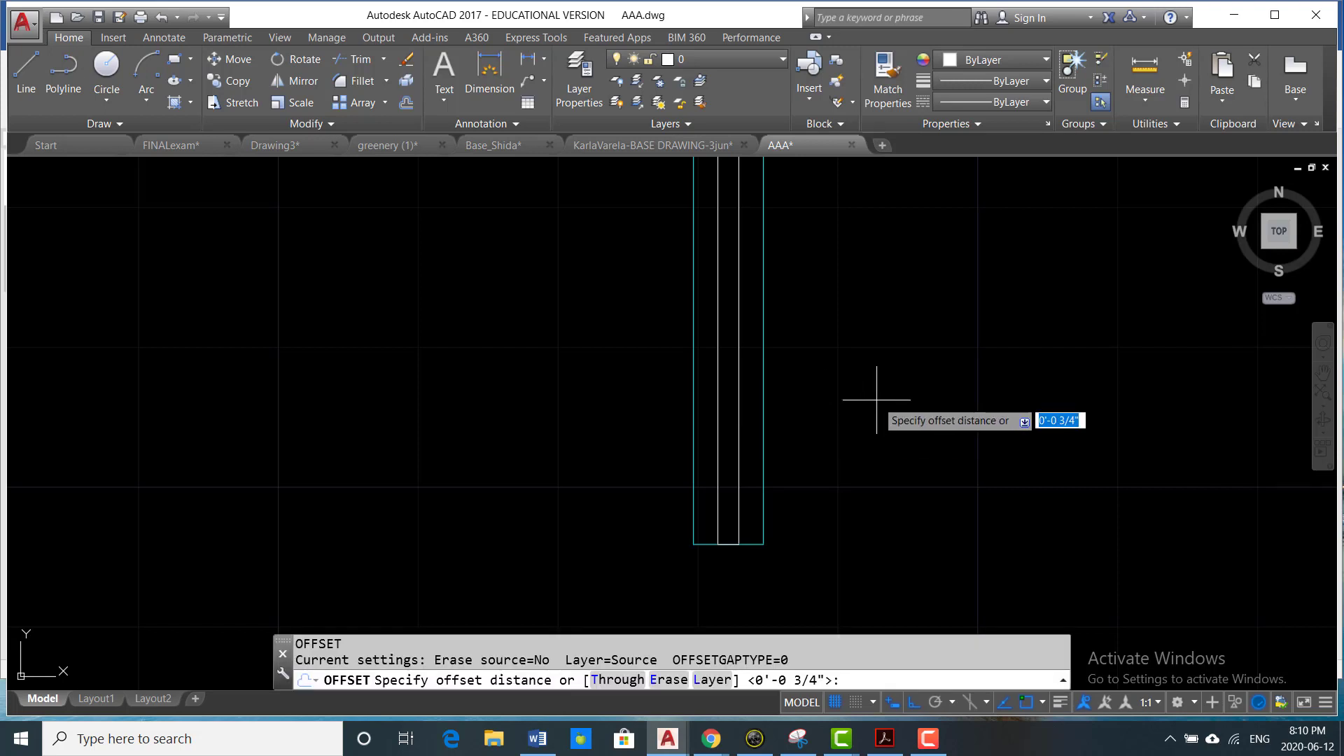
pyautogui.write('.5')
pyautogui.press('Return')
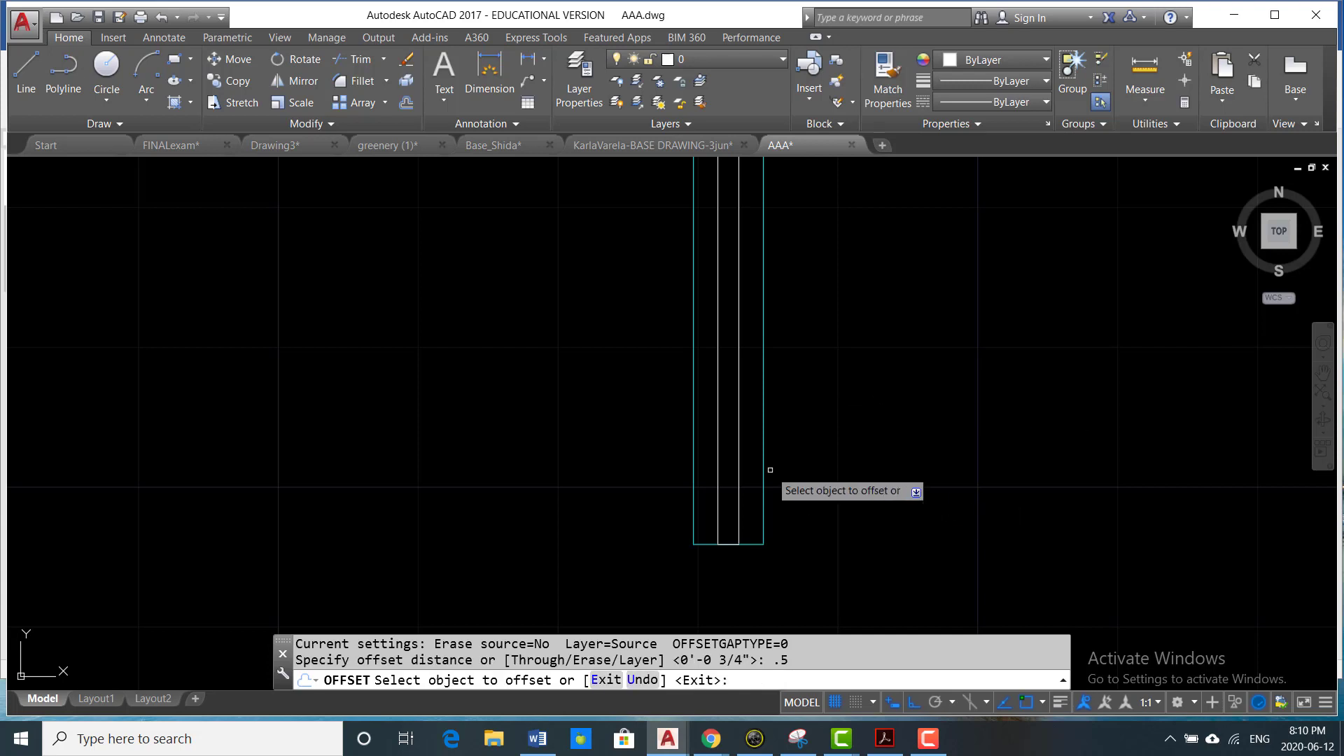
pyautogui.click(740, 474)
pyautogui.click(741, 474)
pyautogui.click(845, 473)
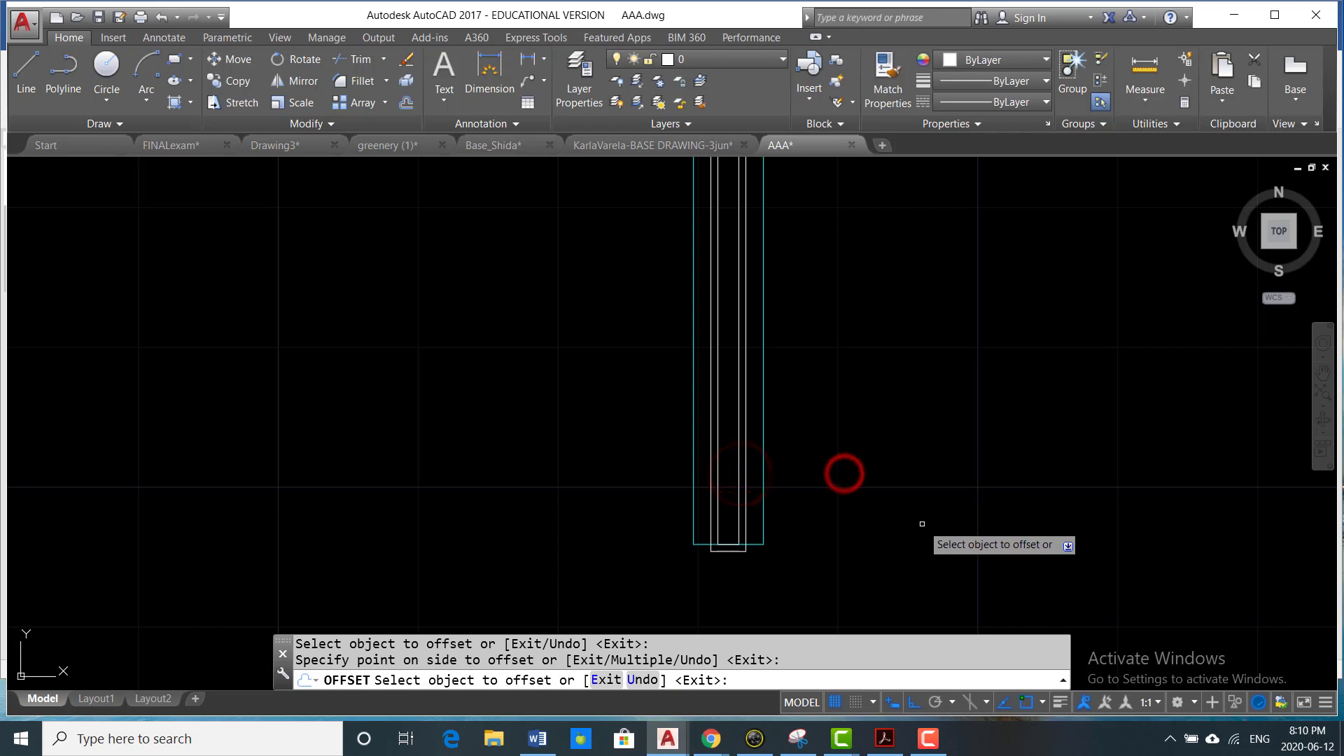
pyautogui.press('Escape')
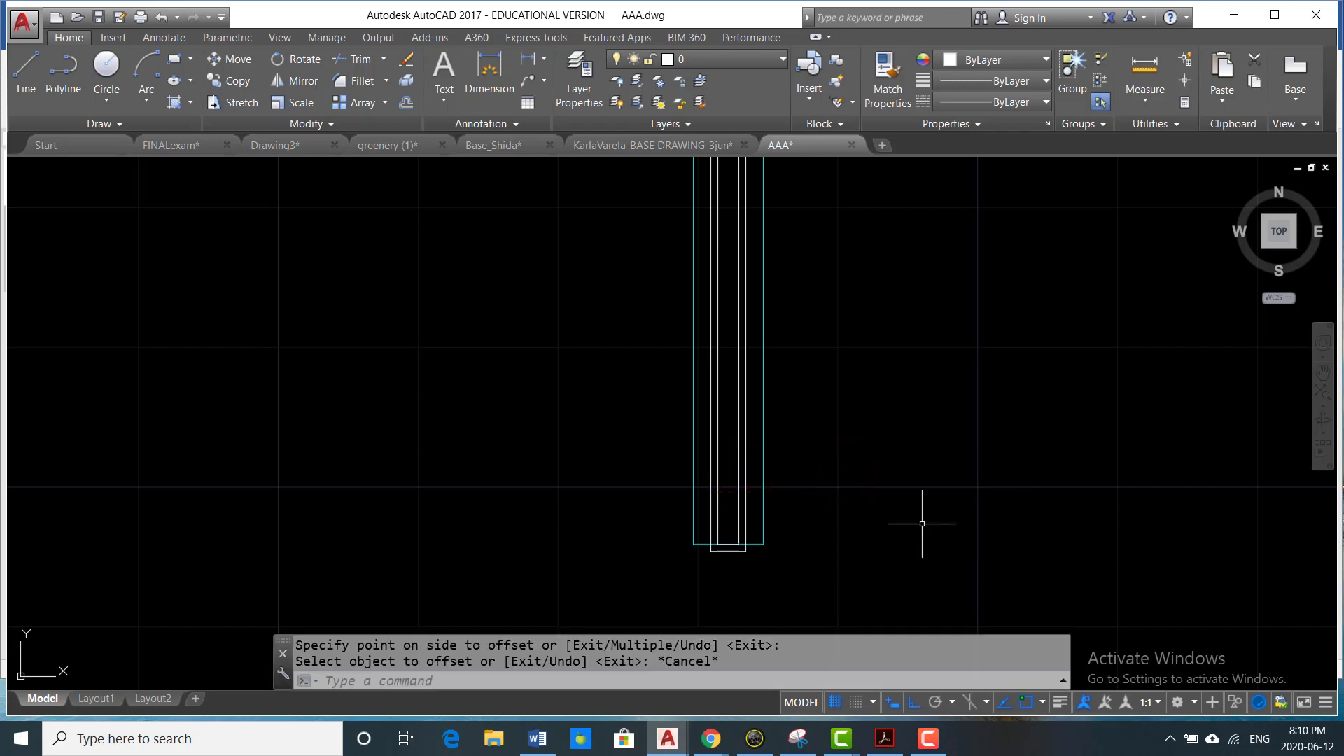
# - Undo the last offset of the window rectangle
pyautogui.hotkey('ctrl', 'z')
pyautogui.write('p')
pyautogui.press('Return')
pyautogui.press('Escape')
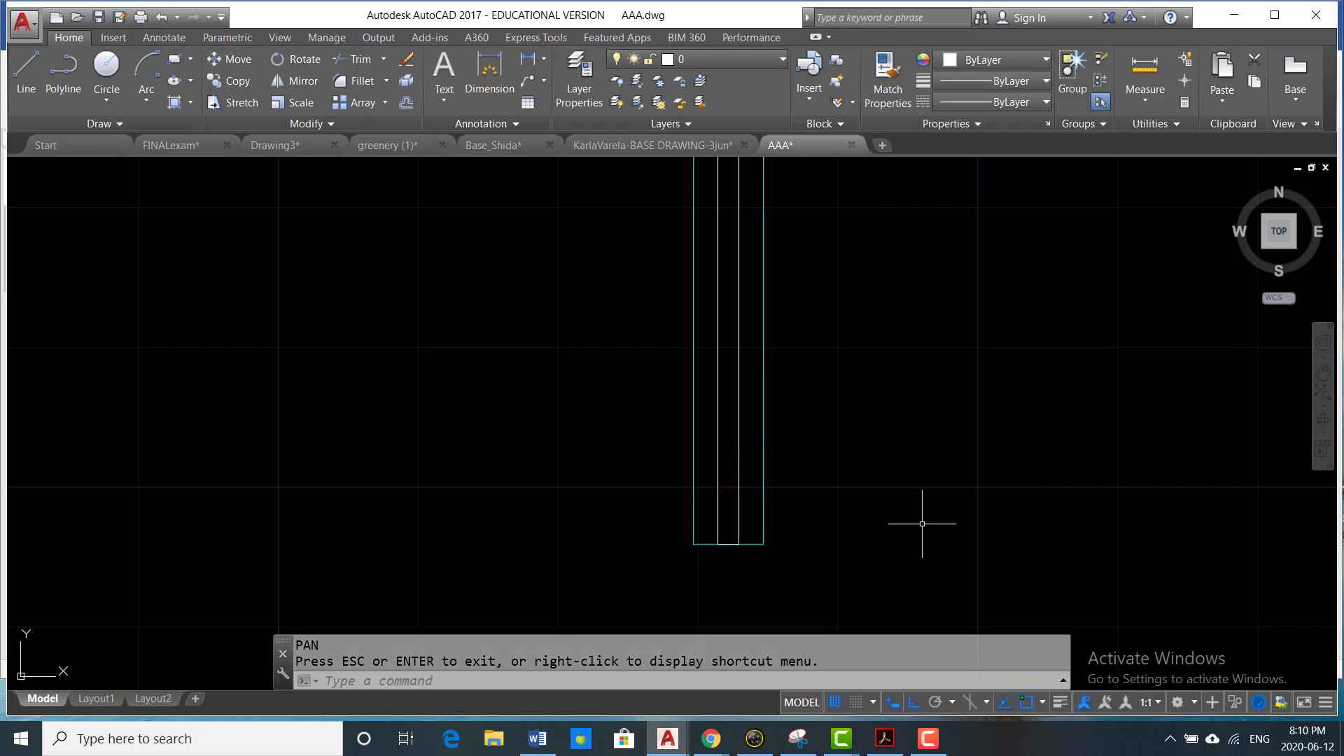
pyautogui.press('Escape')
# - Offset the window rectangle outward by 0.75 inch
pyautogui.write('o')
pyautogui.press('Return')
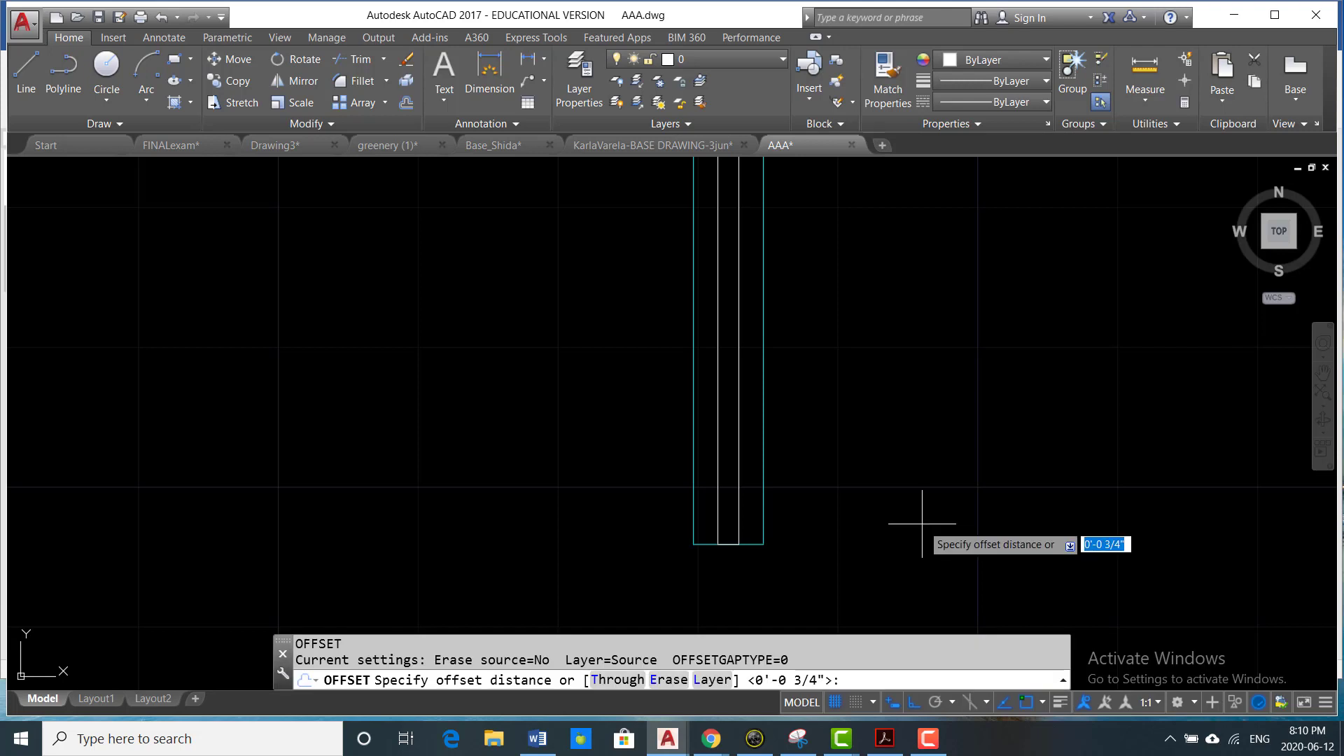
pyautogui.write('.75')
pyautogui.press('Return')
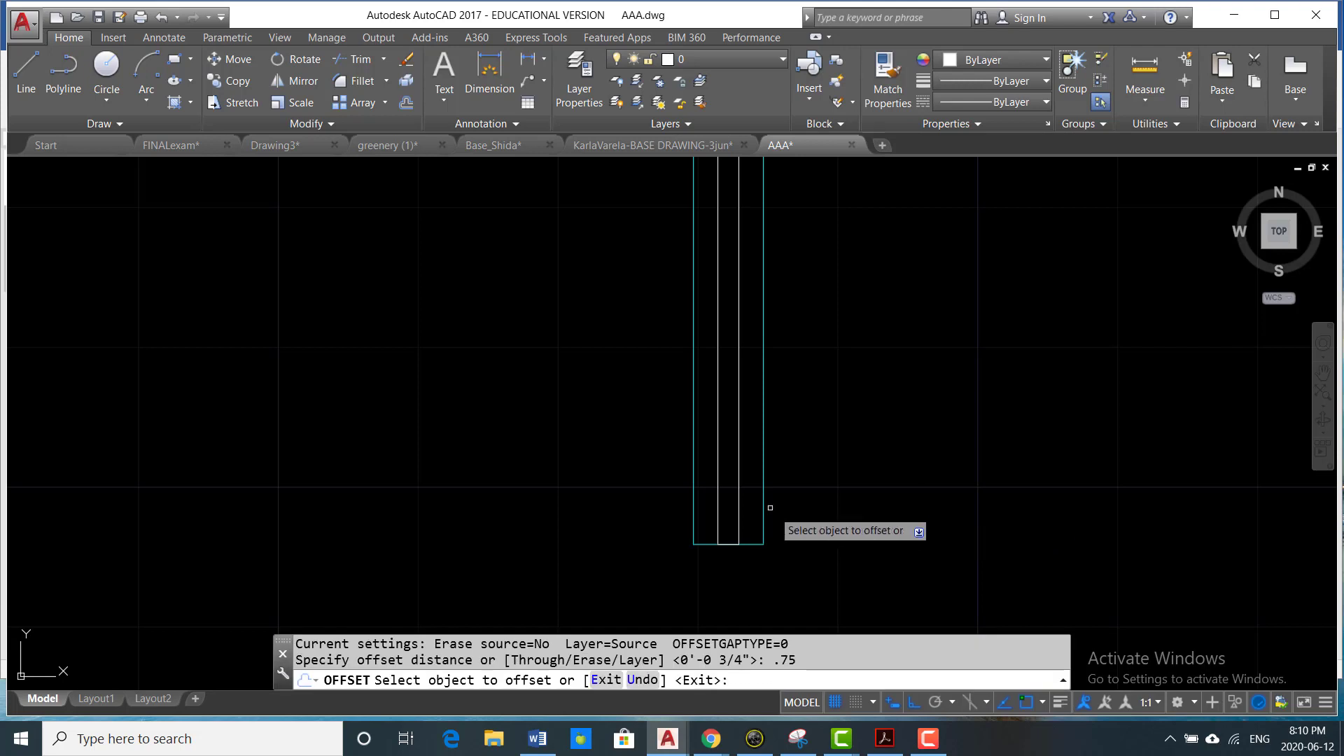
pyautogui.click(740, 484)
pyautogui.click(913, 468)
pyautogui.press('Escape')
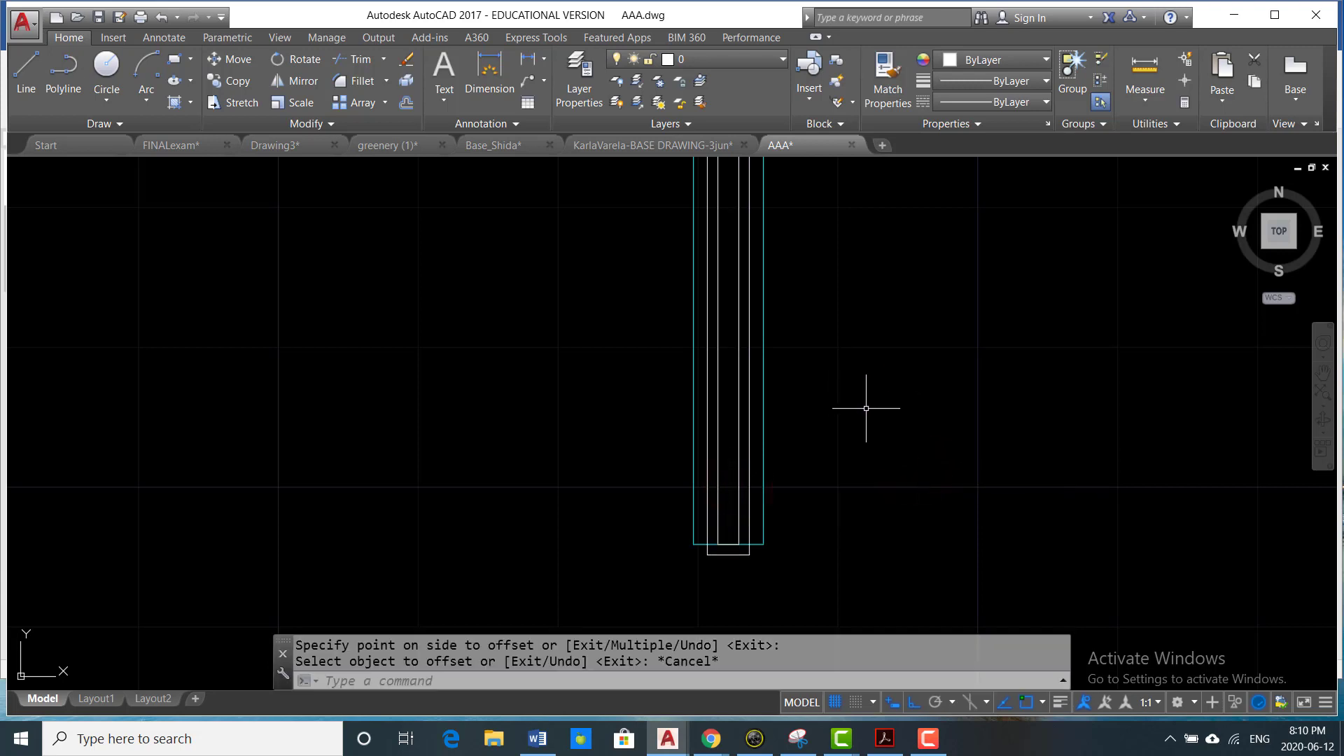
# - Trim the outer rectangle where it extends past the wall's end line, and trim that end line between the rectangle's sides
pyautogui.scroll(-2, 867, 405)
pyautogui.scroll(2, 745, 435)
pyautogui.scroll(4, 745, 435)
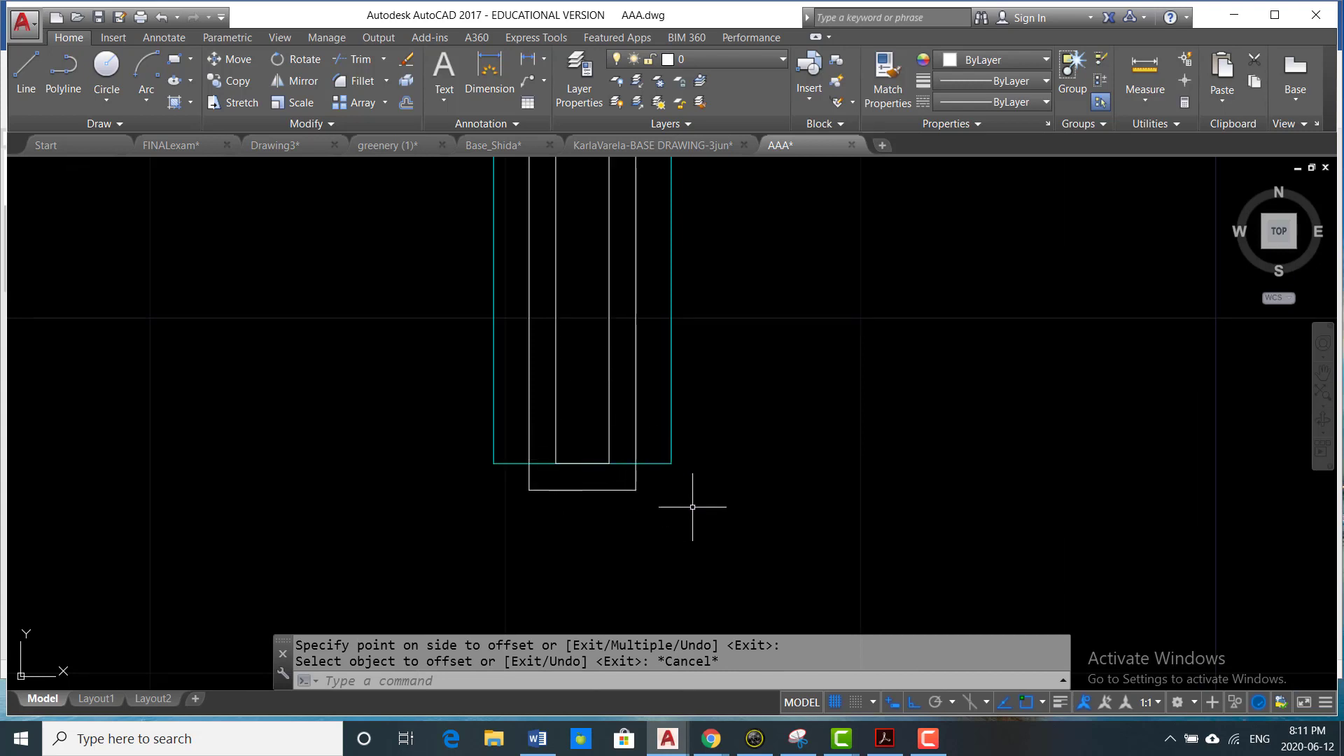
pyautogui.write('tr')
pyautogui.press('Return')
pyautogui.scroll(2, 665, 492)
pyautogui.click(642, 437)
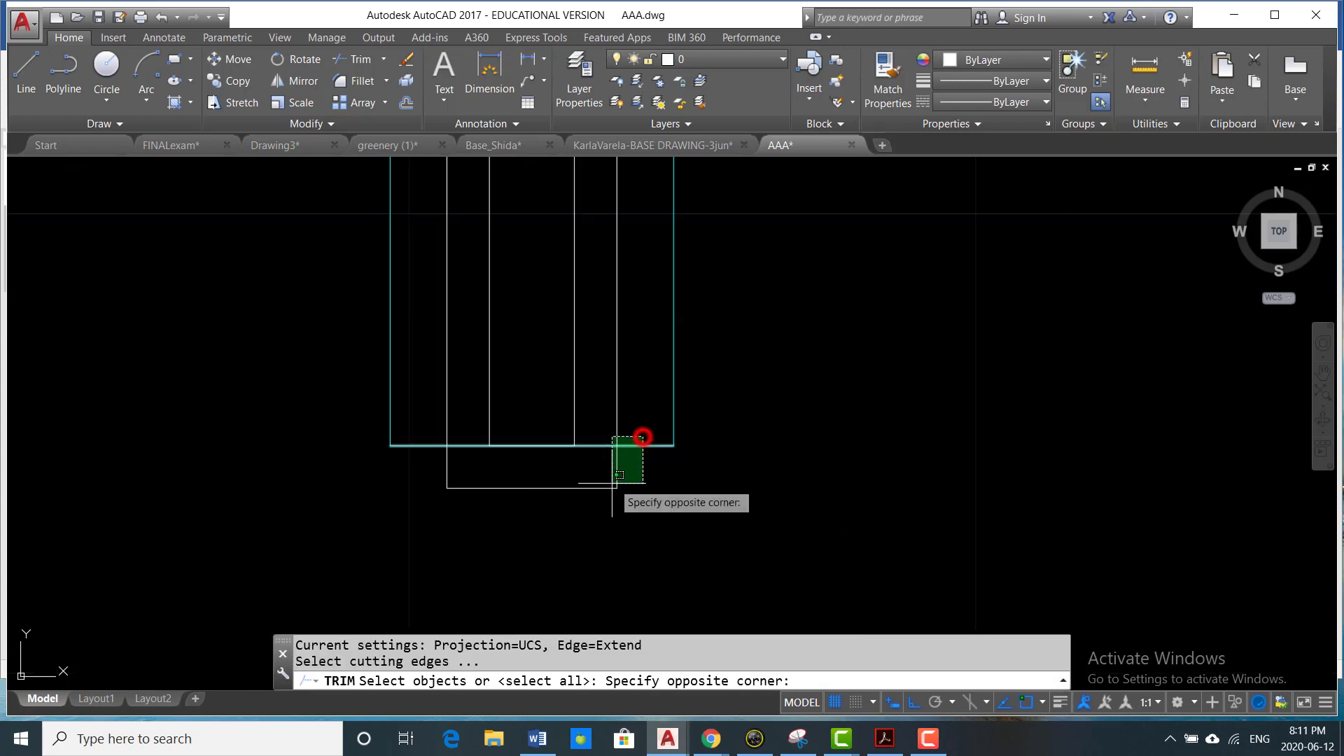
pyautogui.click(613, 483)
pyautogui.press('Return')
pyautogui.click(643, 475)
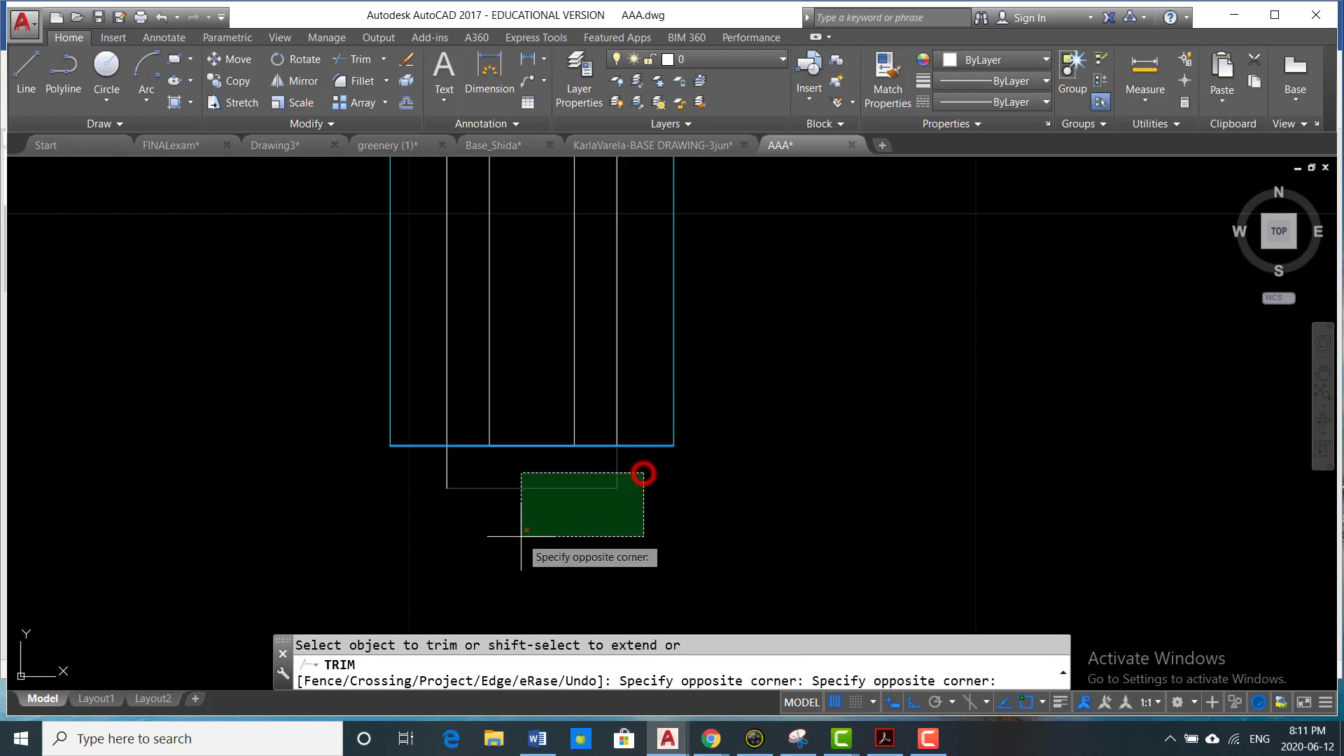
pyautogui.click(522, 536)
pyautogui.click(480, 467)
pyautogui.click(427, 507)
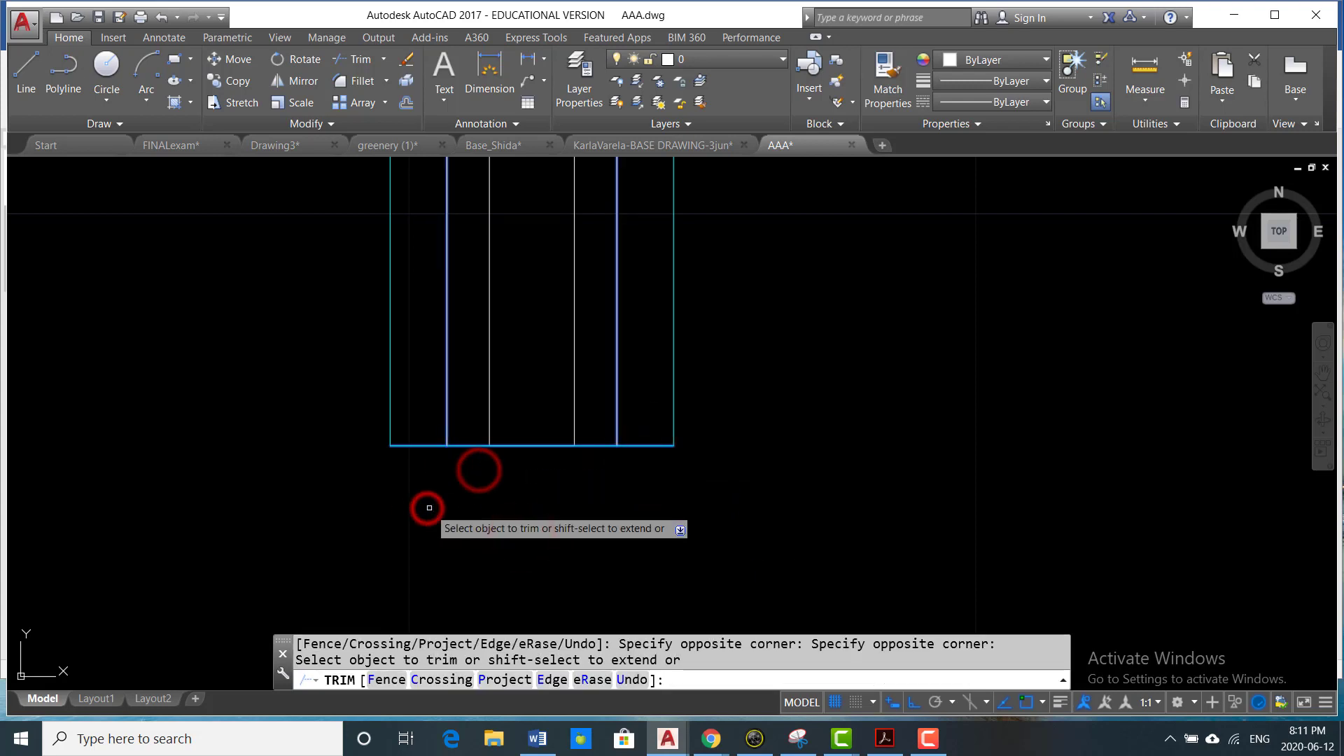
pyautogui.click(476, 445)
pyautogui.press('Return')
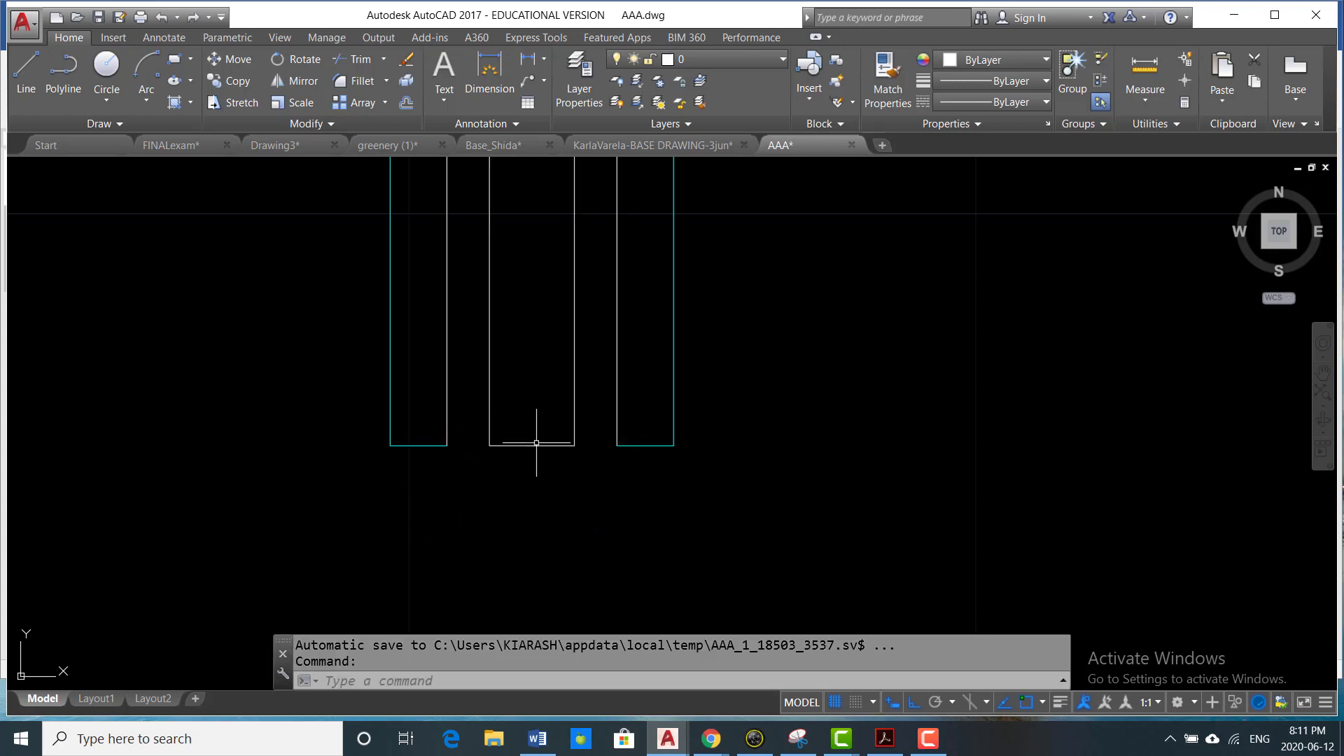
# - Isolate layer 0 using the outer window outline
pyautogui.scroll(-2, 558, 449)
pyautogui.scroll(-4, 580, 474)
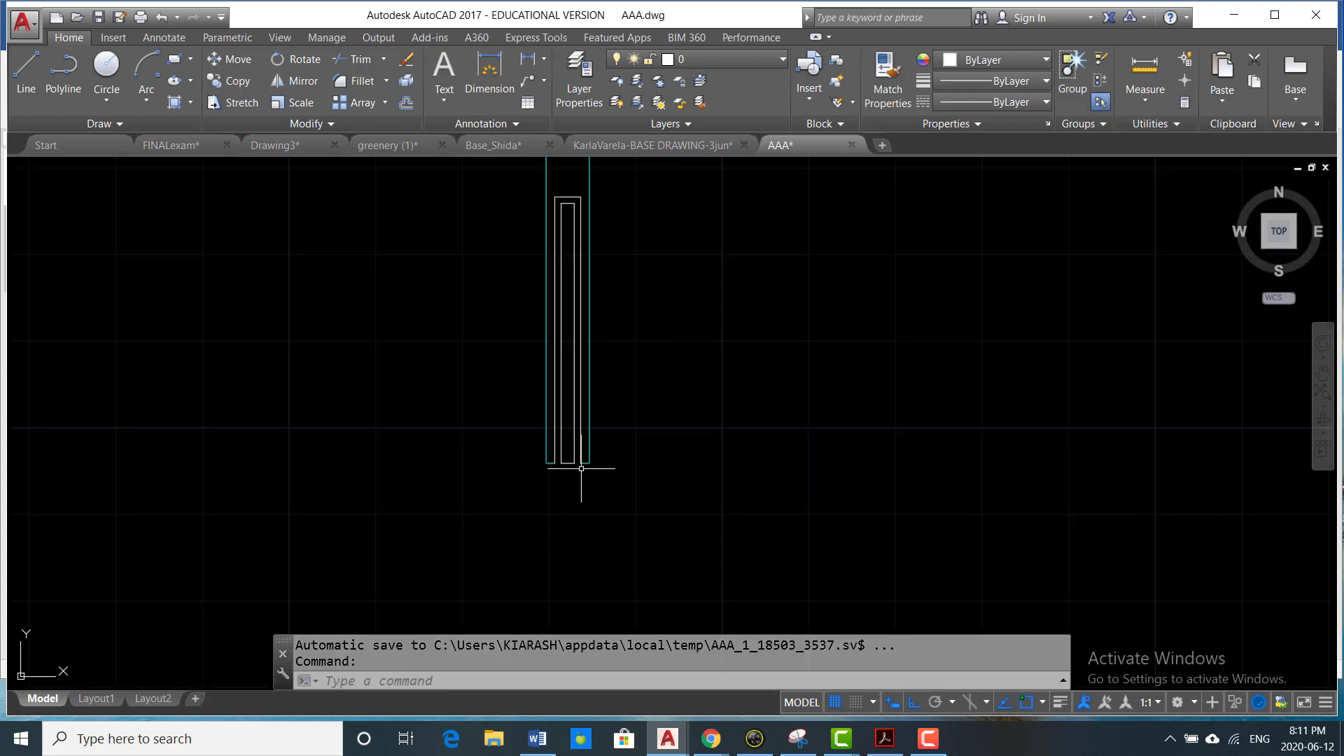
pyautogui.moveTo(609, 320); pyautogui.dragTo(637, 381, button='middle')
pyautogui.scroll(4, 619, 277)
pyautogui.moveTo(616, 268); pyautogui.dragTo(696, 305, button='middle')
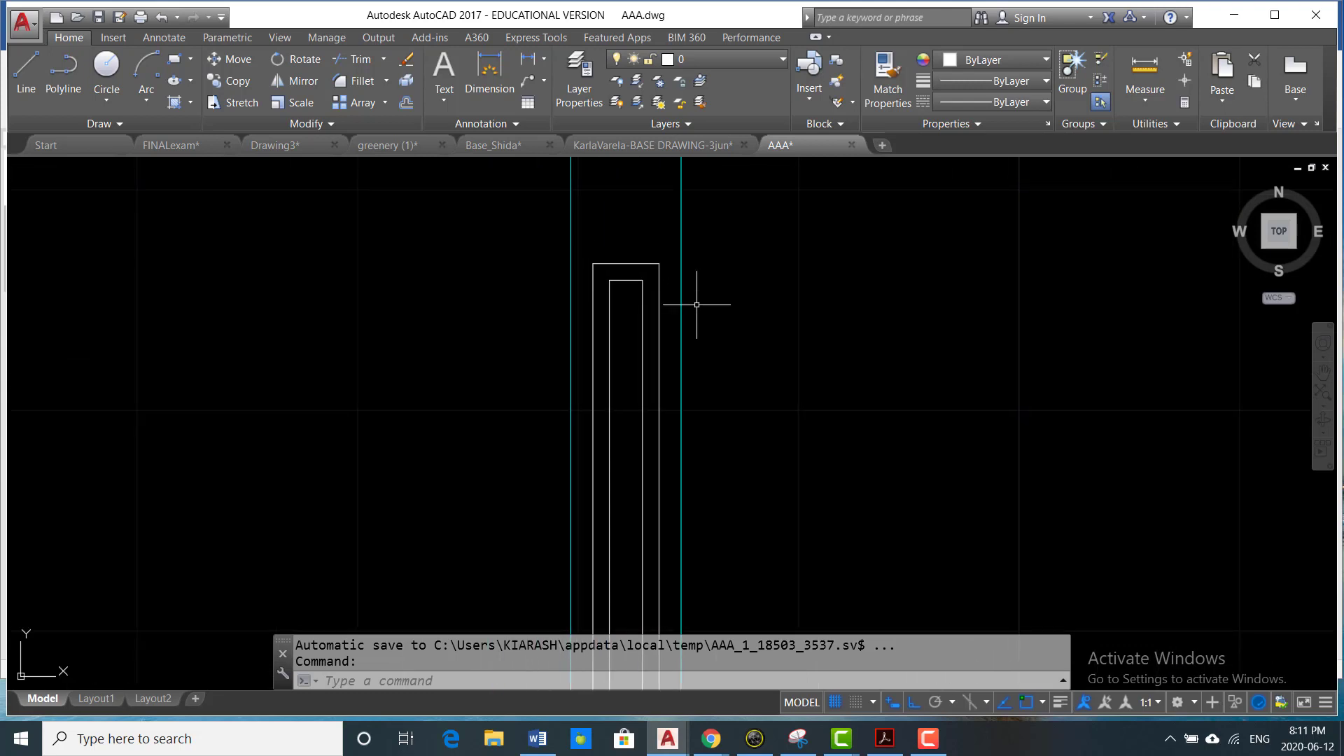
pyautogui.click(657, 261)
pyautogui.moveTo(659, 263)
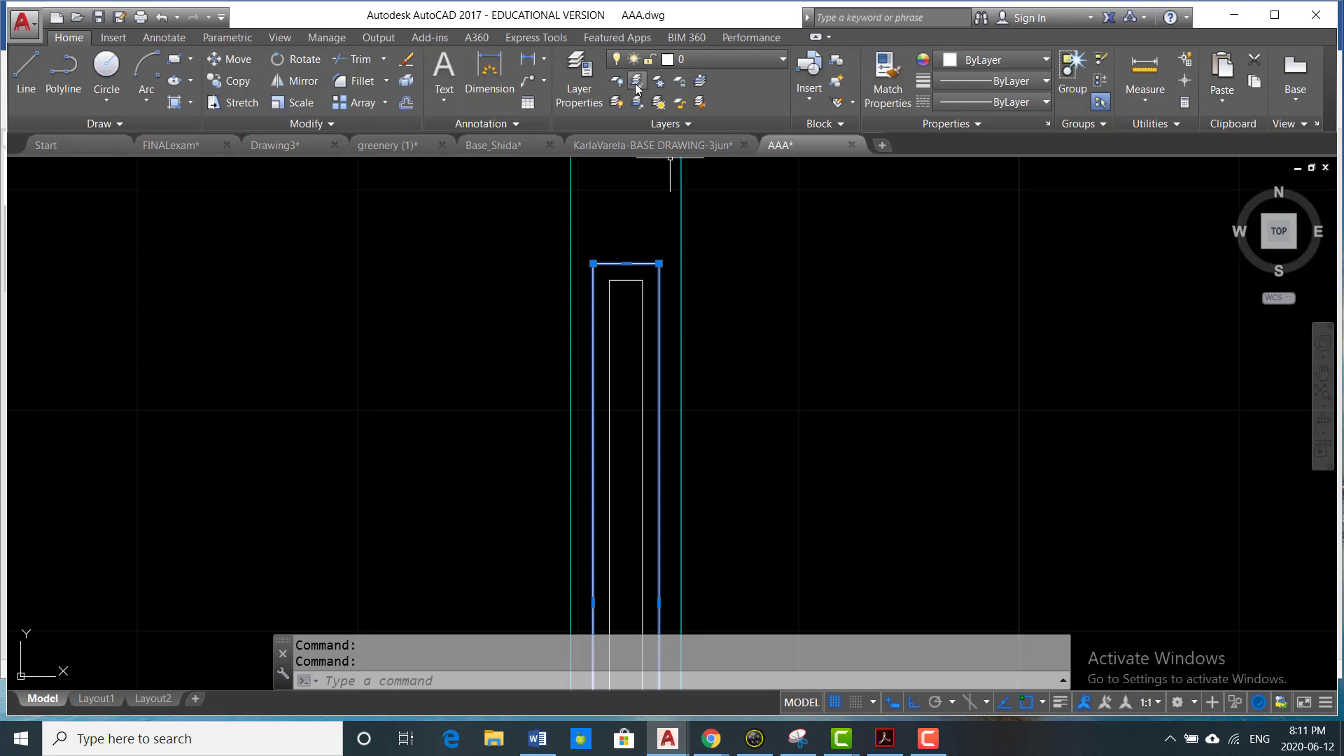
pyautogui.click(636, 83)
pyautogui.scroll(-6, 668, 322)
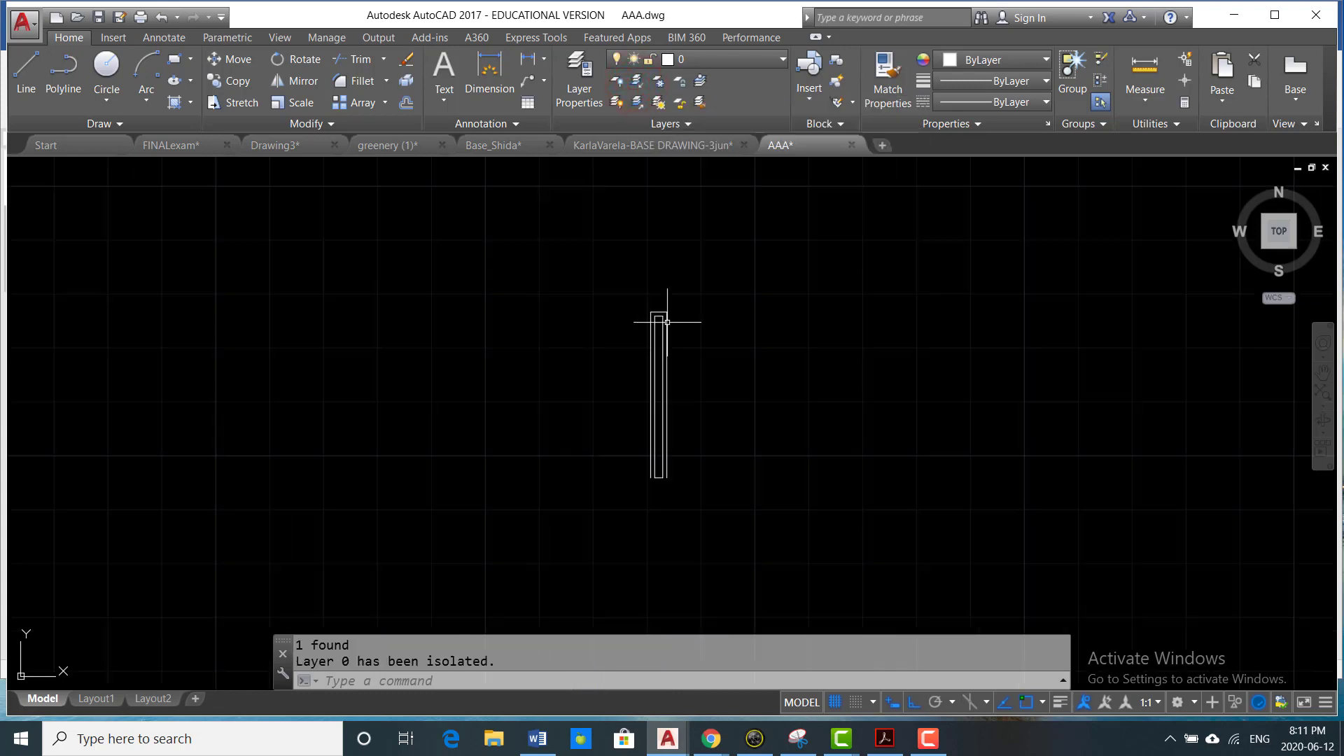
pyautogui.scroll(6, 655, 417)
pyautogui.scroll(-4, 674, 430)
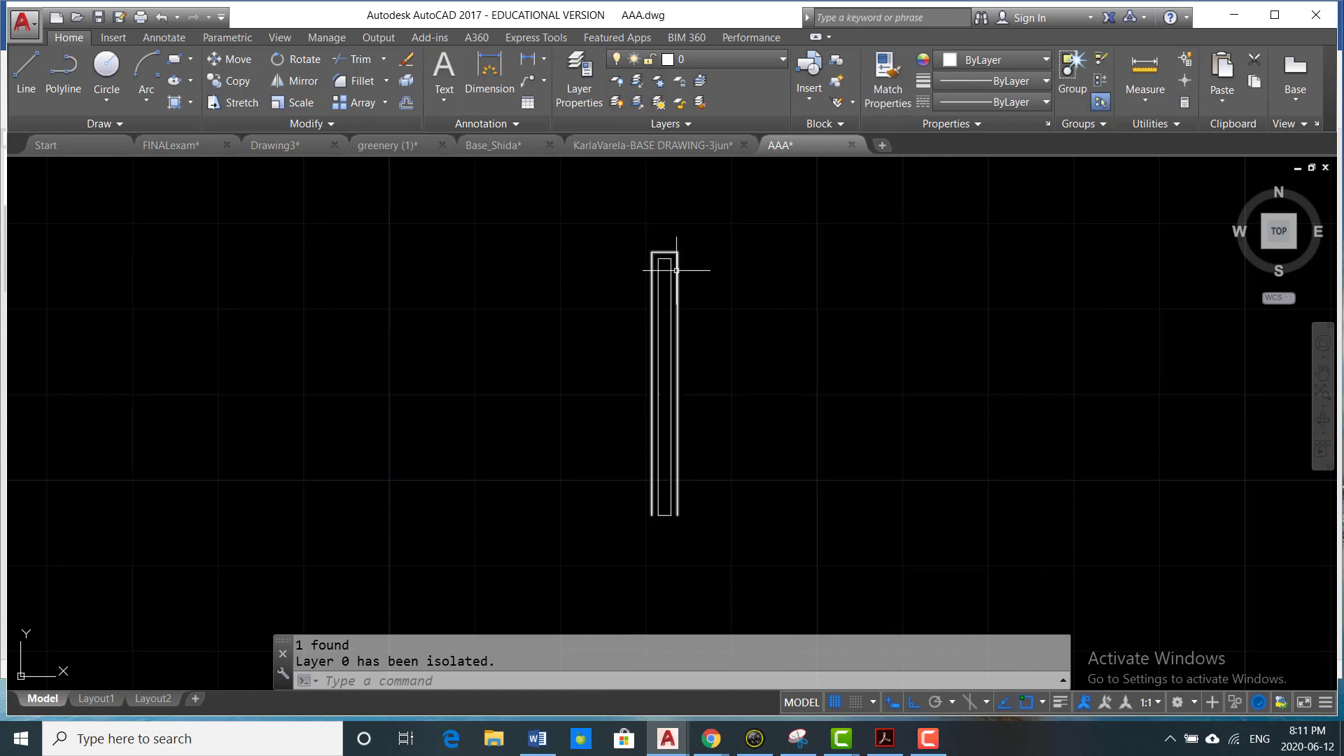
# - Undo the isolation of layer 0
pyautogui.scroll(3, 685, 261)
pyautogui.hotkey('ctrl', 'z')
pyautogui.hotkey('ctrl', 'z')
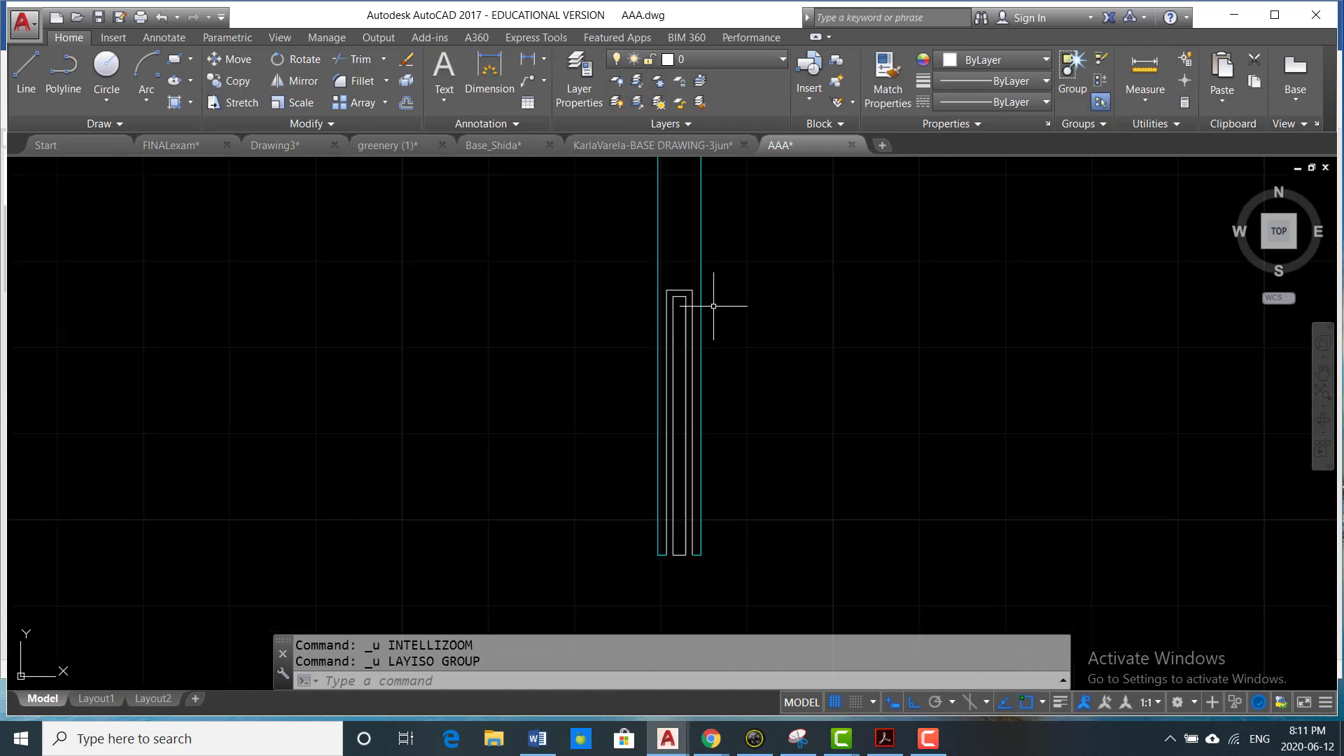
# - Assign the outer outline around the inner rectangle in the west wall to the Existing wall layer
pyautogui.scroll(-2, 717, 280)
pyautogui.scroll(2, 695, 308)
pyautogui.scroll(2, 695, 309)
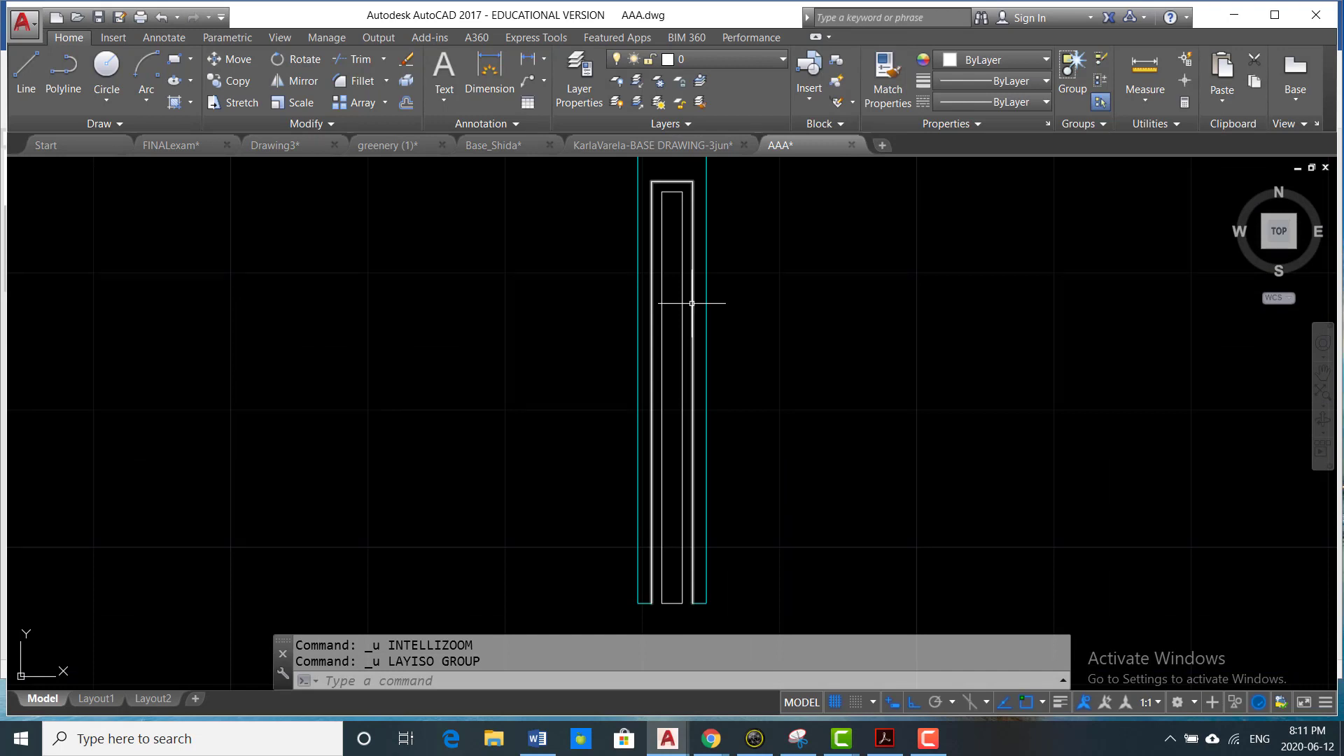
pyautogui.click(692, 305)
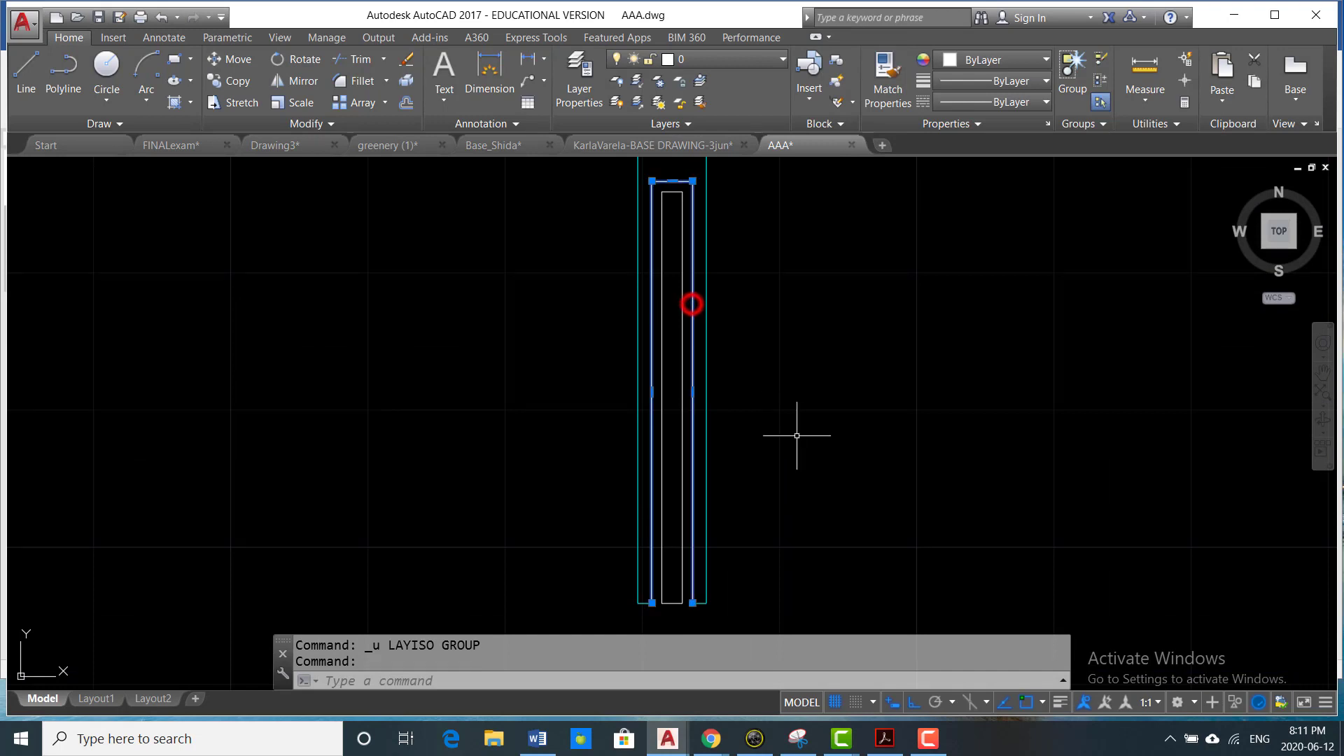
pyautogui.click(732, 59)
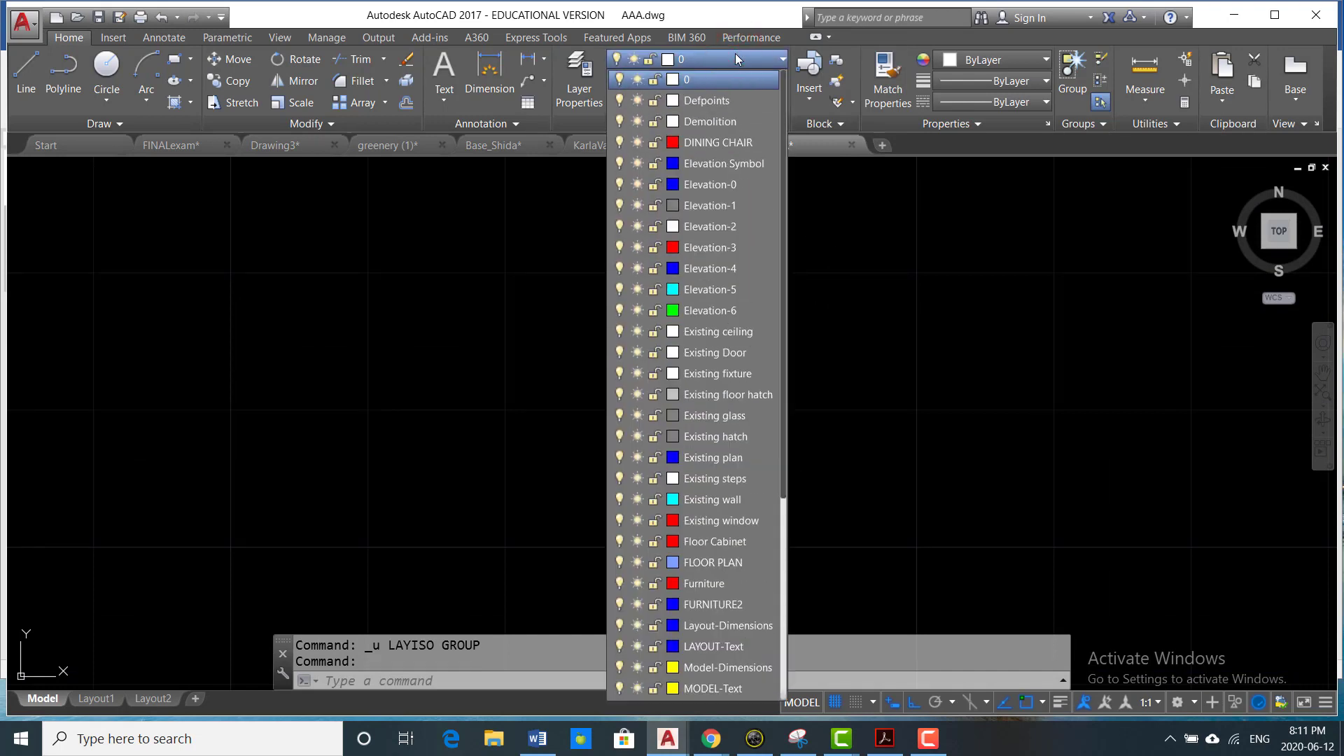
pyautogui.click(736, 500)
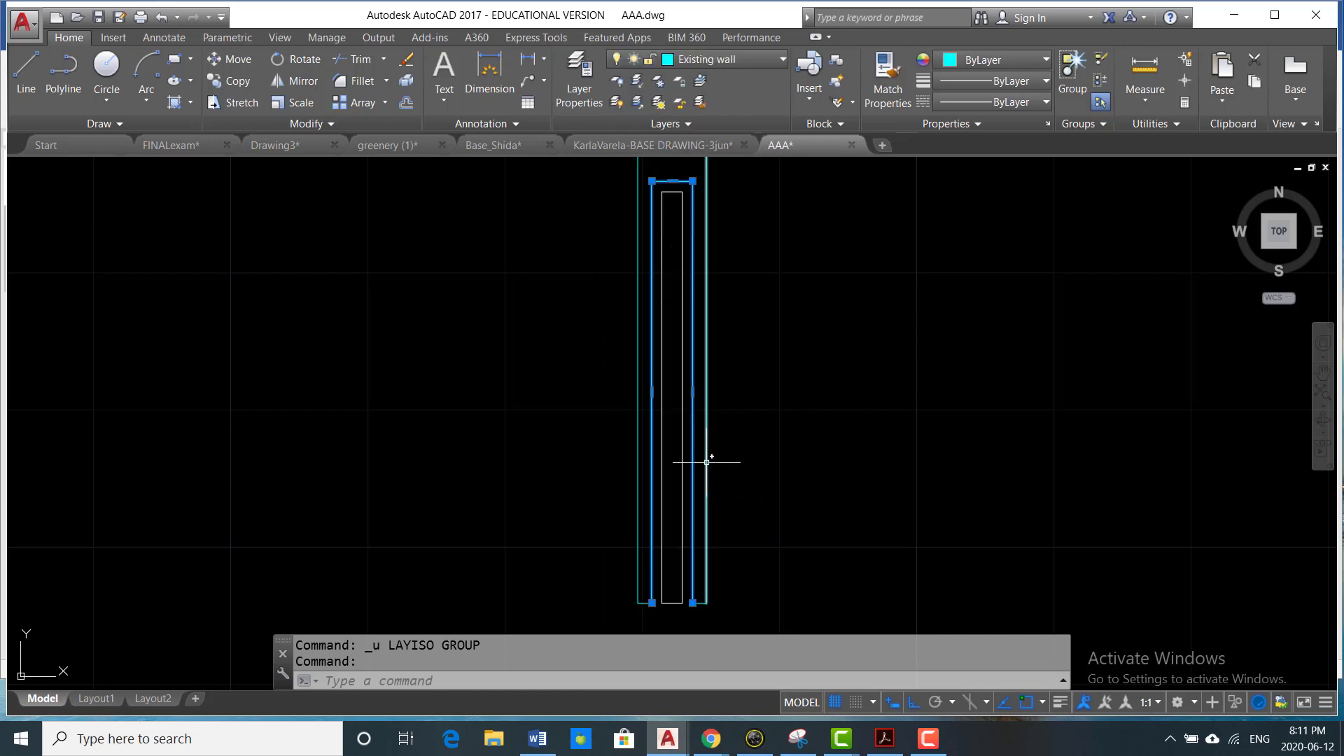
# - Override the outer outline's colour to White and deselect it
pyautogui.scroll(6, 697, 547)
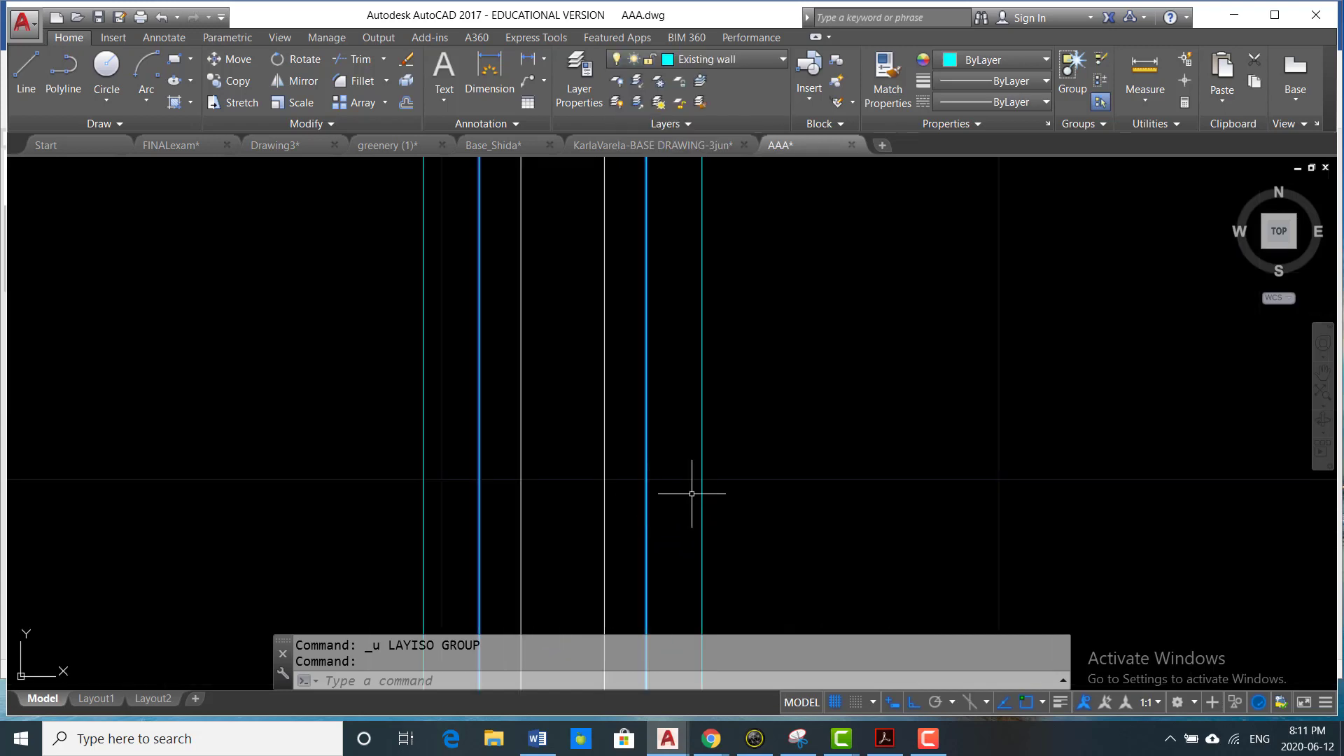
pyautogui.scroll(-6, 670, 489)
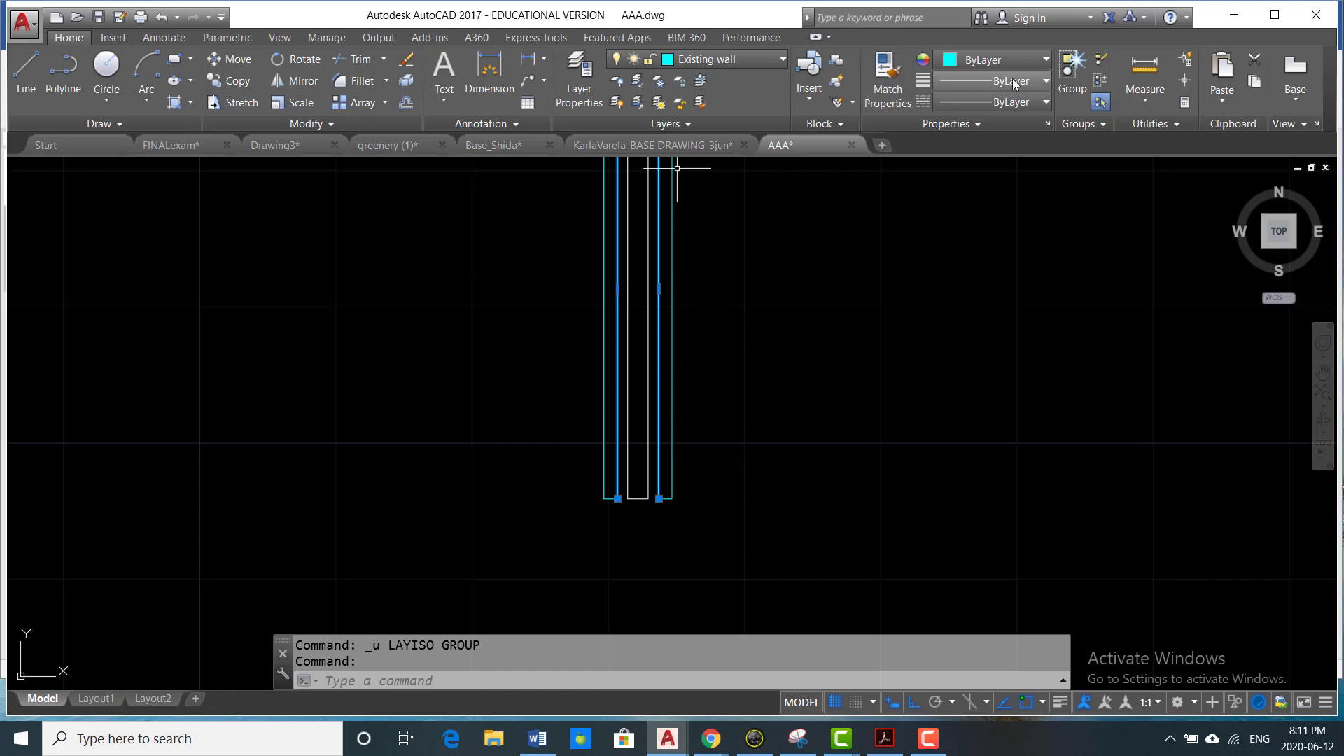
pyautogui.click(1043, 60)
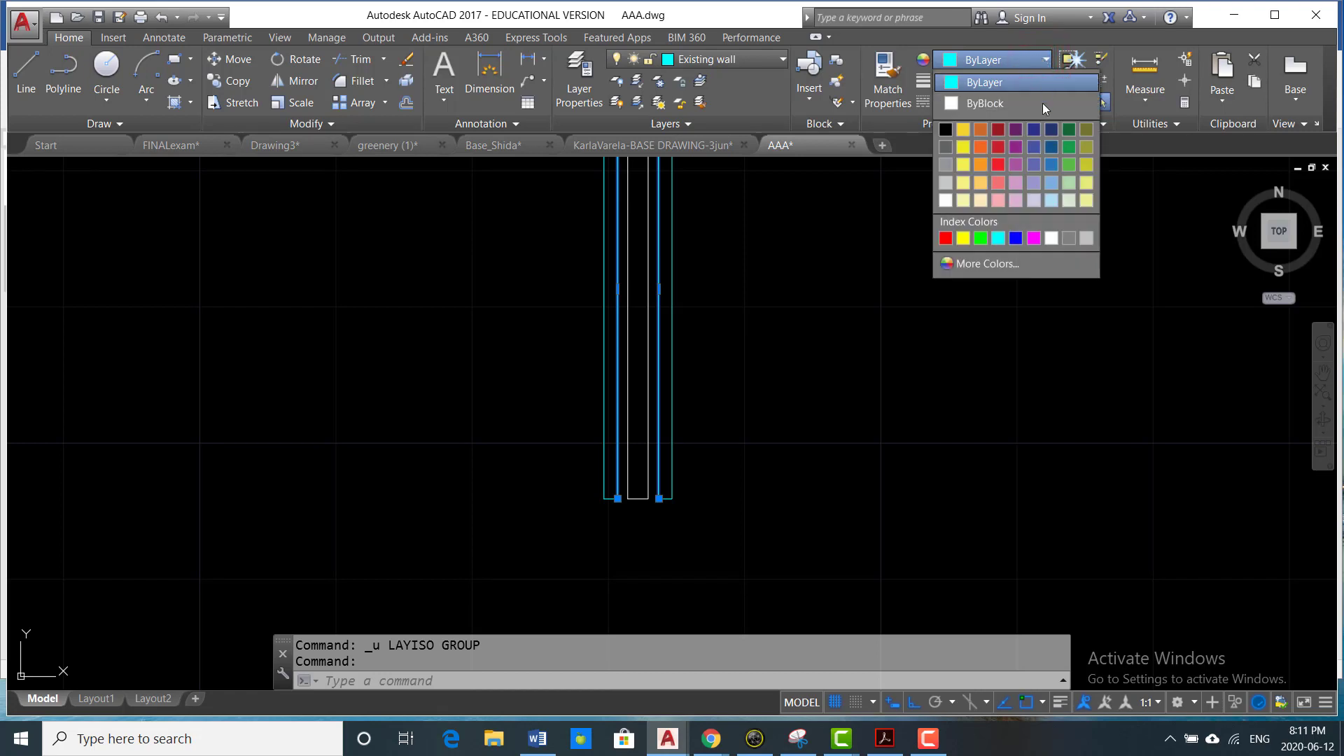
pyautogui.click(1050, 237)
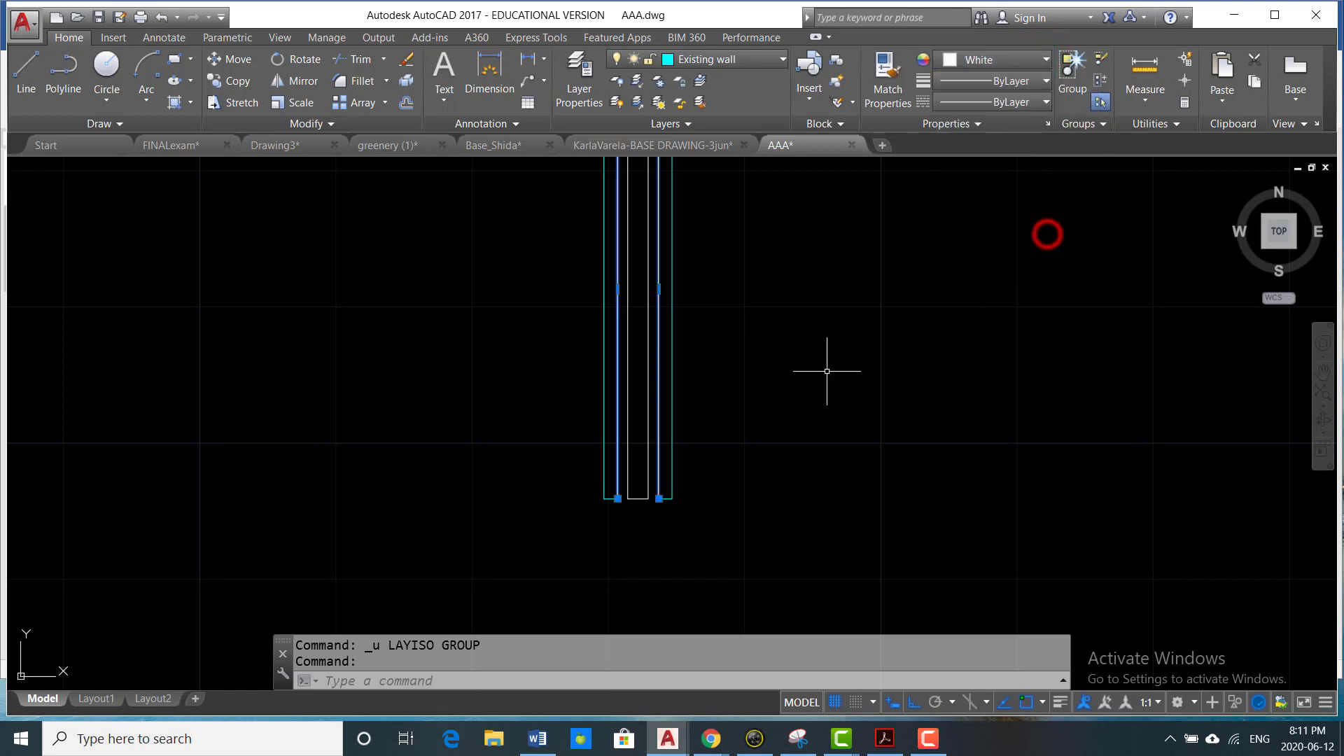
pyautogui.press('Escape')
# - Isolate the Existing wall layer using a wall line to check the pocket outline, and restore the hidden layers
pyautogui.scroll(-1, 798, 368)
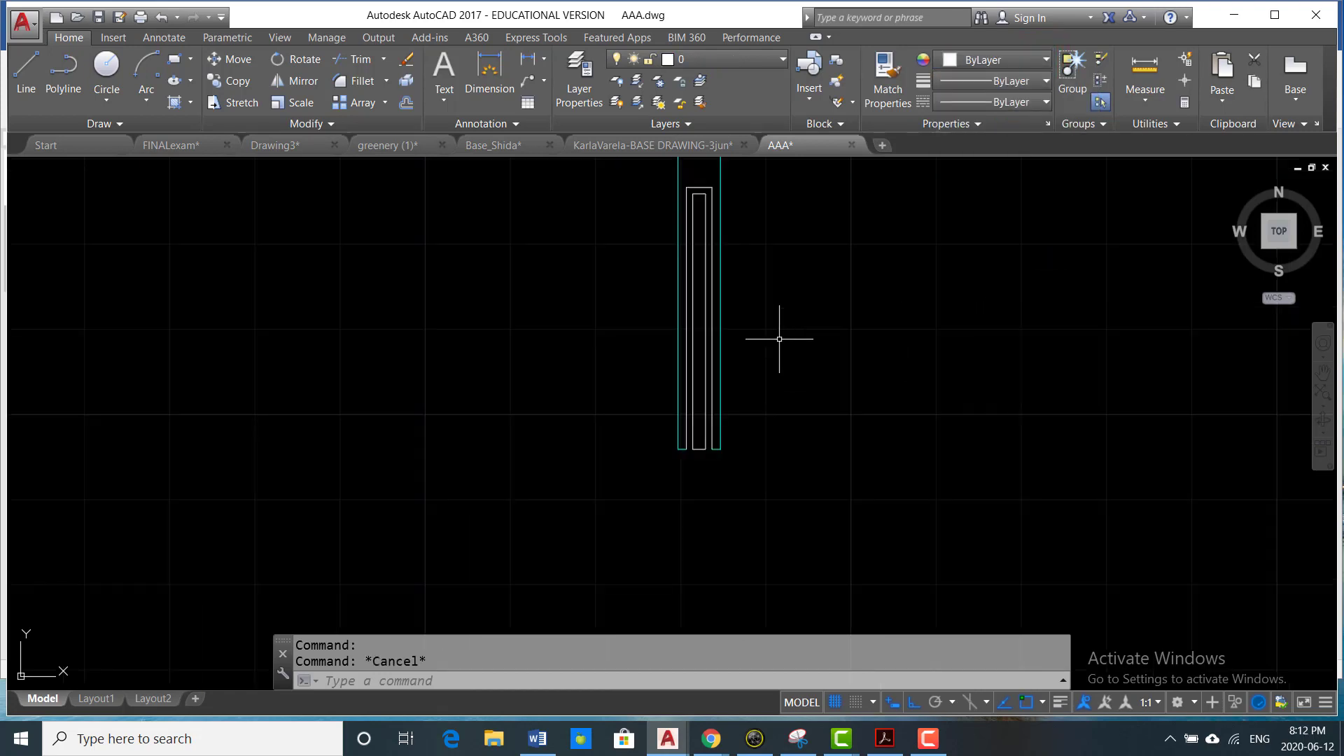
pyautogui.click(637, 82)
pyautogui.scroll(2, 718, 301)
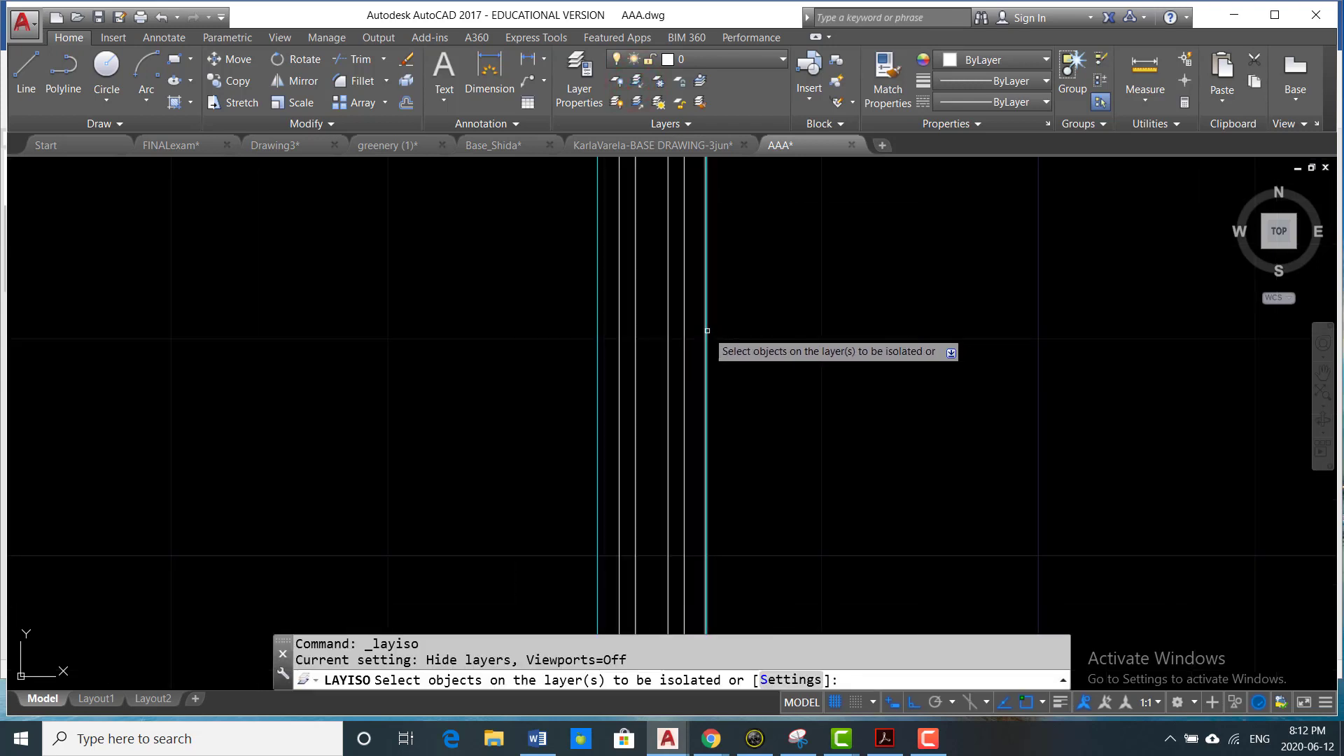
pyautogui.click(707, 330)
pyautogui.press('Return')
pyautogui.scroll(-2, 786, 385)
pyautogui.scroll(1, 755, 413)
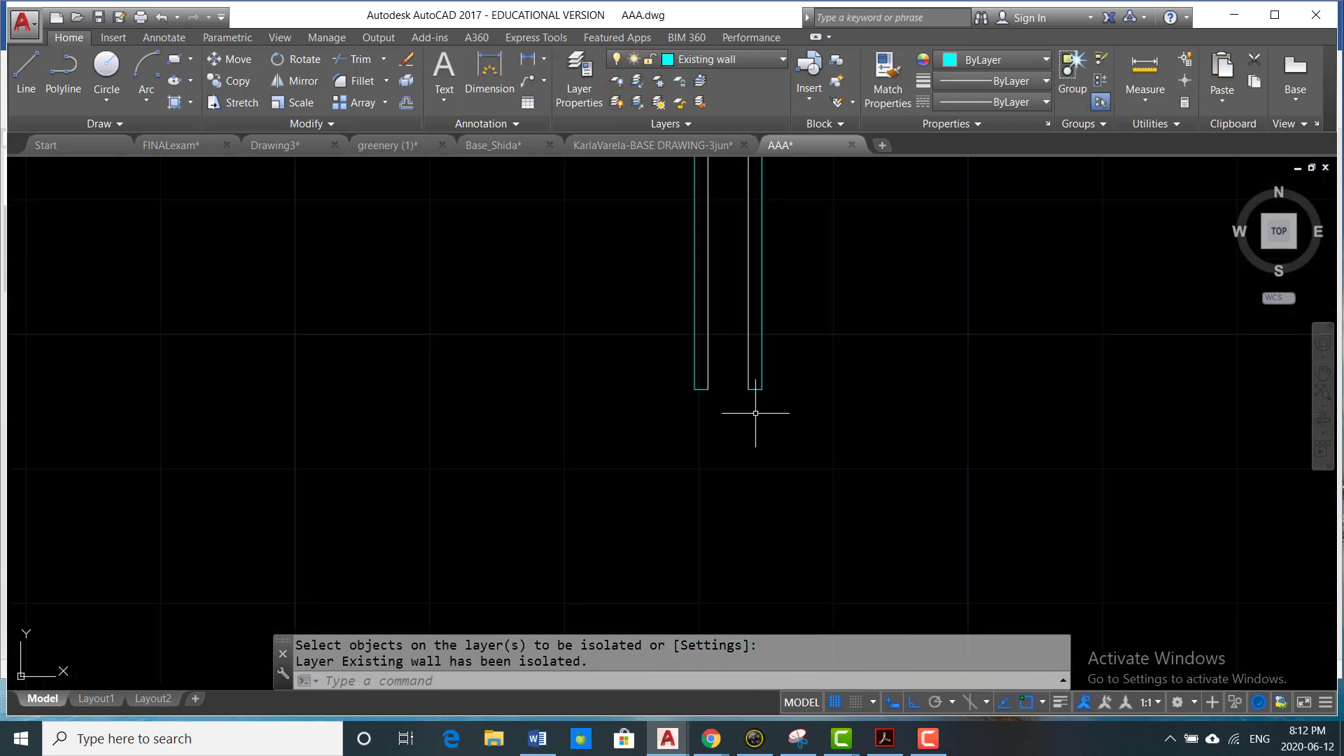
pyautogui.scroll(-2, 742, 455)
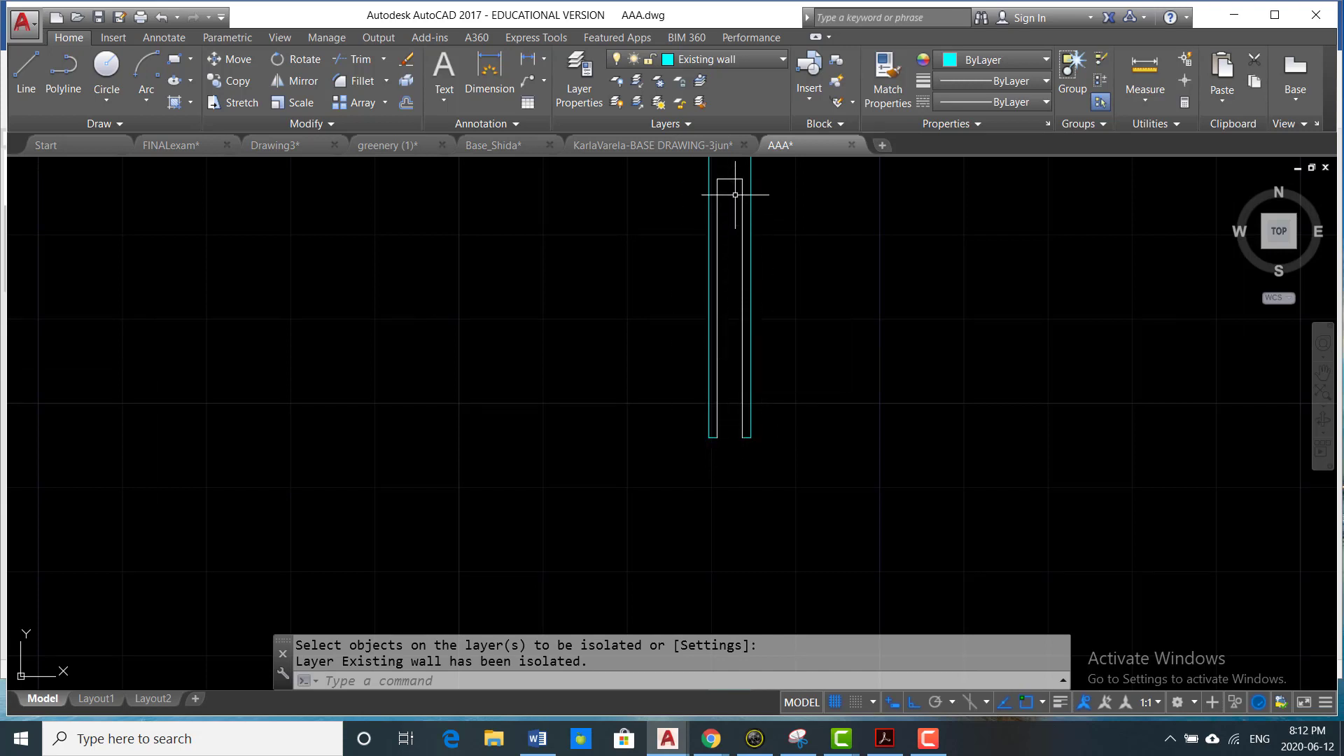
pyautogui.click(635, 103)
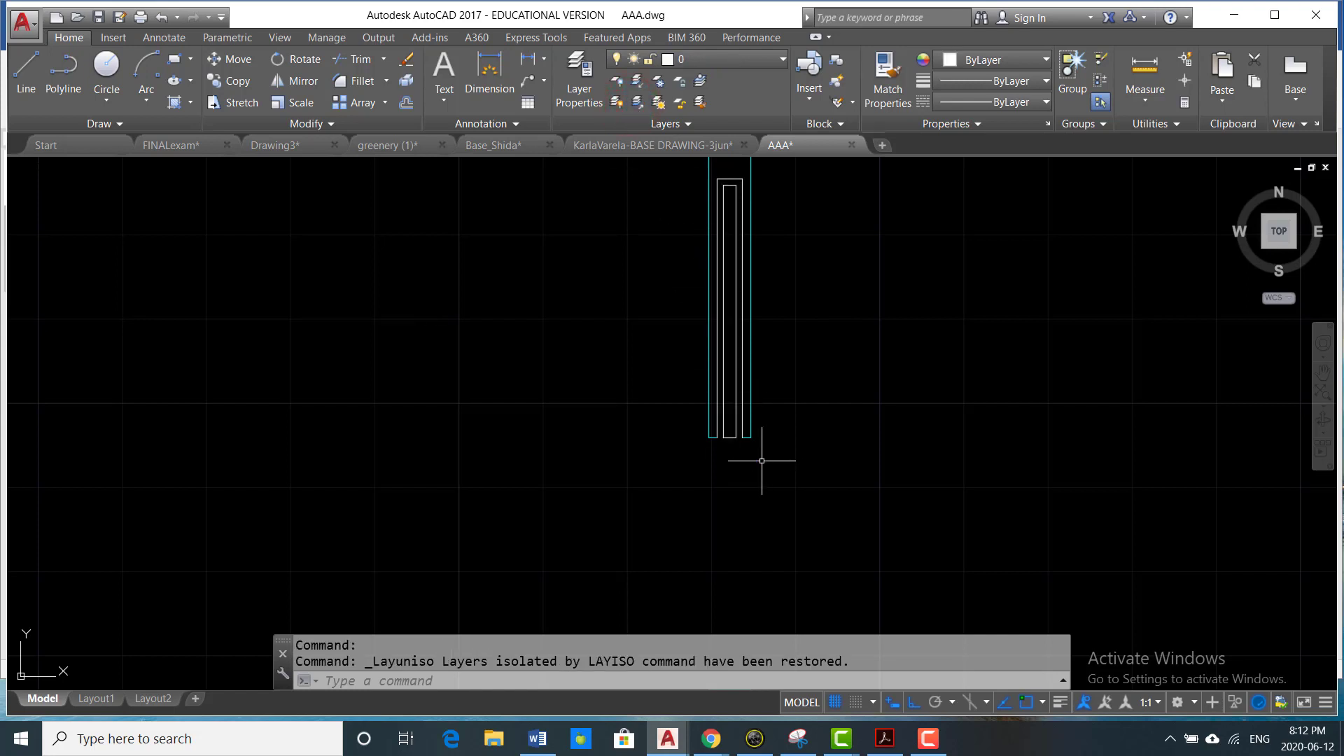
# - Move the inner rectangle straight down so it extends about halfway out of the wall pocket into the opening
pyautogui.write('m')
pyautogui.press('Return')
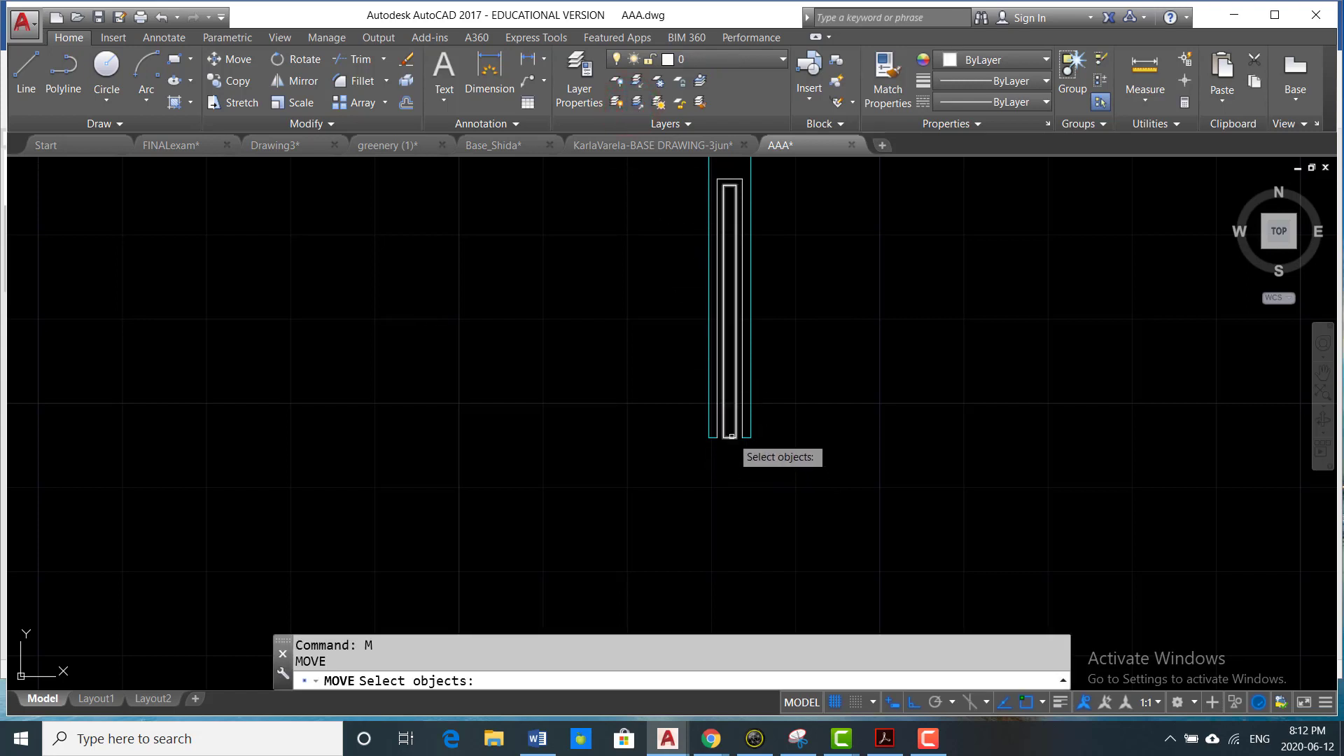
pyautogui.click(732, 436)
pyautogui.scroll(-2, 768, 435)
pyautogui.press('Return')
pyautogui.click(799, 286)
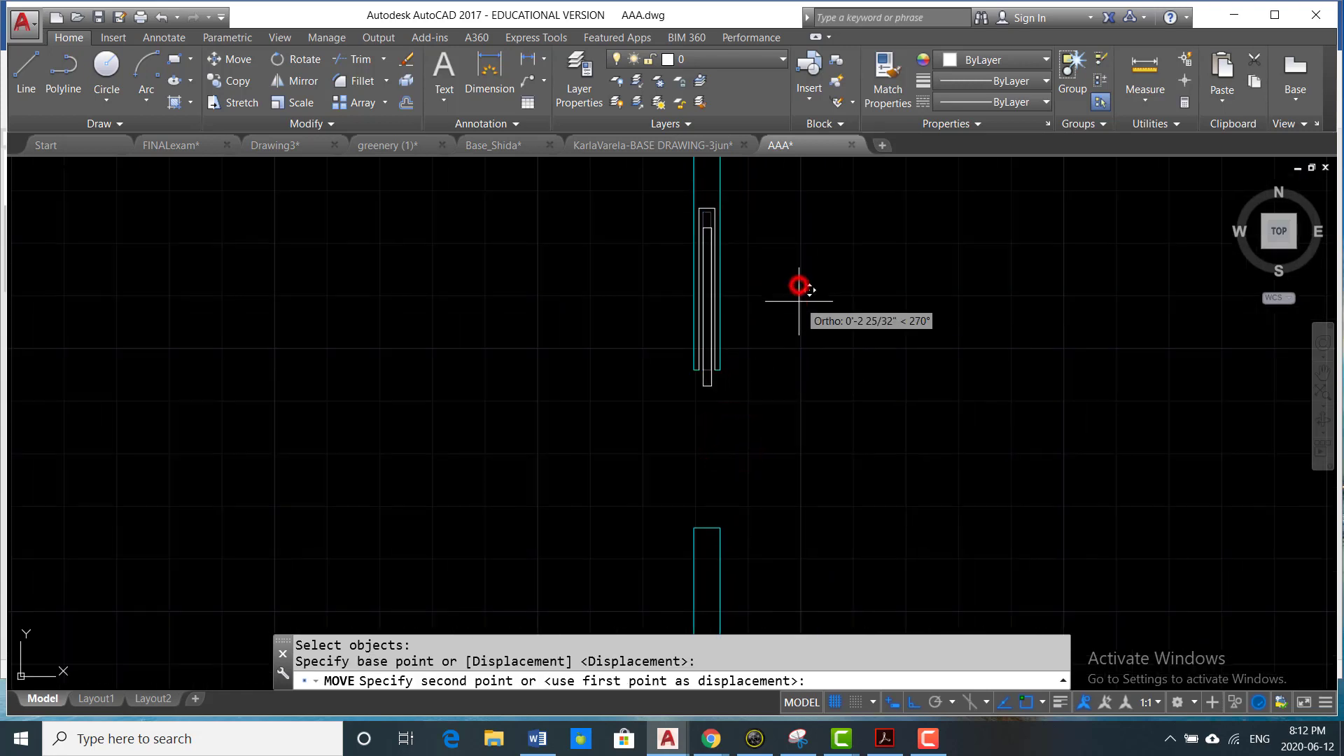
pyautogui.click(805, 372)
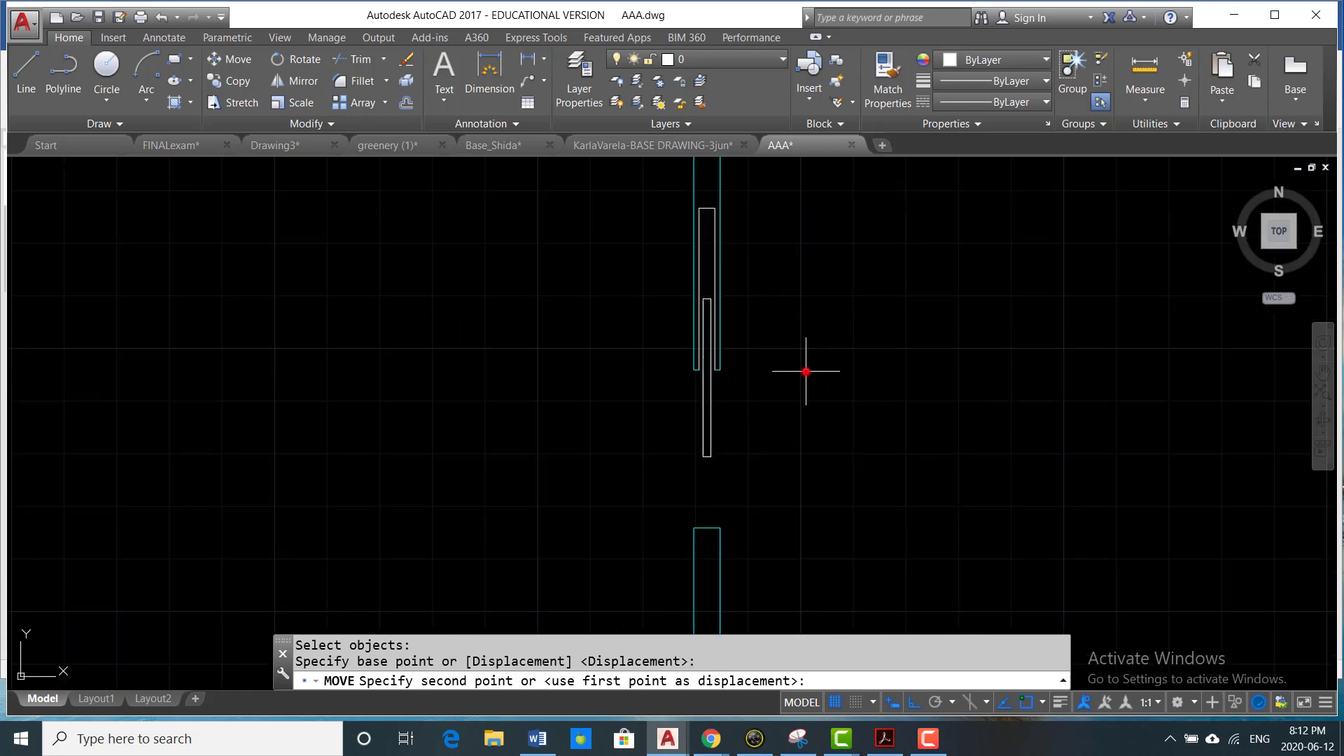
# - Assign the moved sliding panel rectangle to the Existing Door layer and deselect it
pyautogui.scroll(-2, 657, 346)
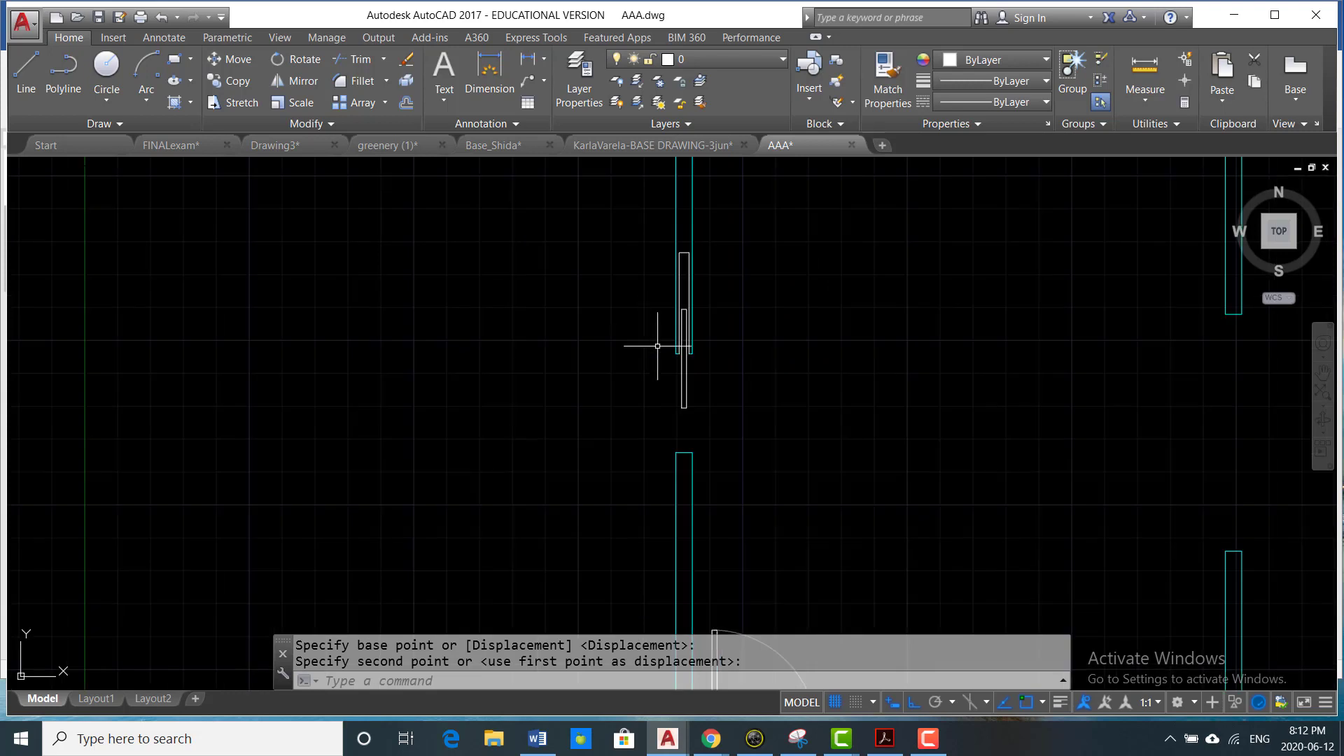
pyautogui.scroll(2, 710, 378)
pyautogui.moveTo(684, 382); pyautogui.dragTo(555, 399)
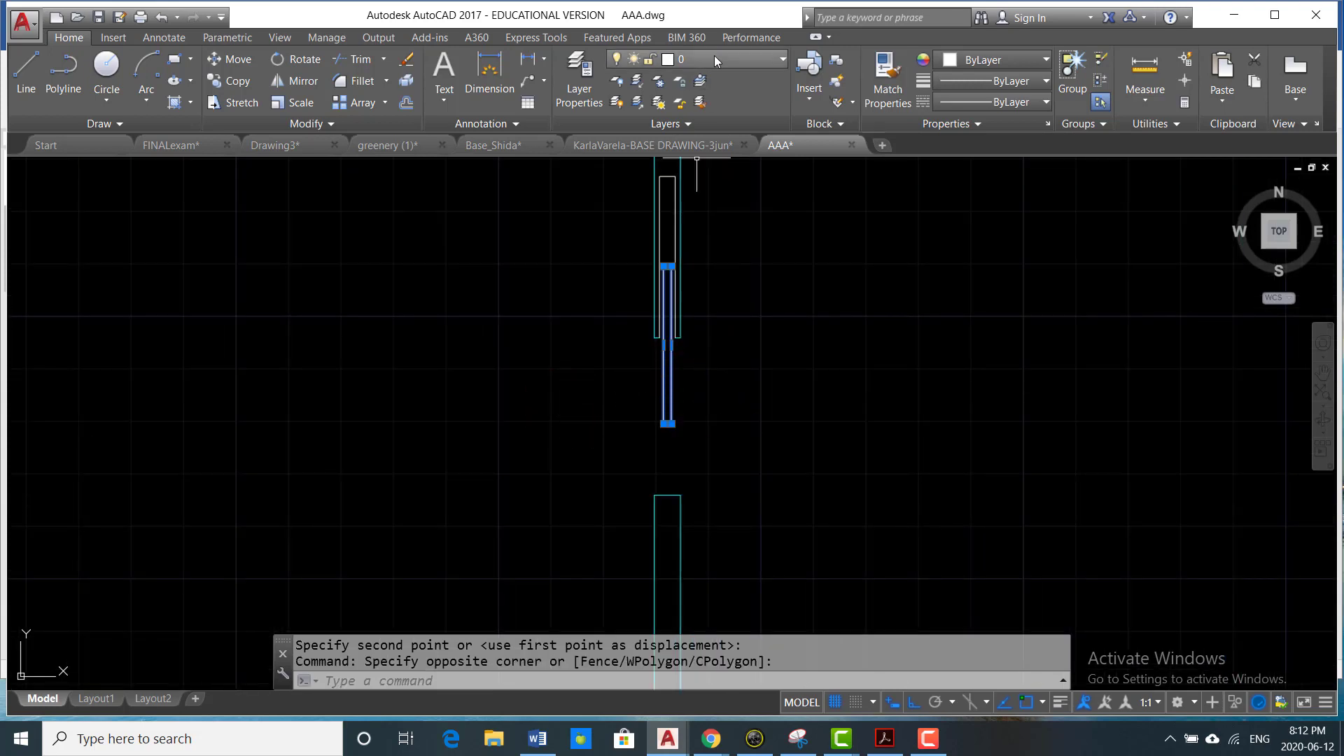
pyautogui.click(781, 63)
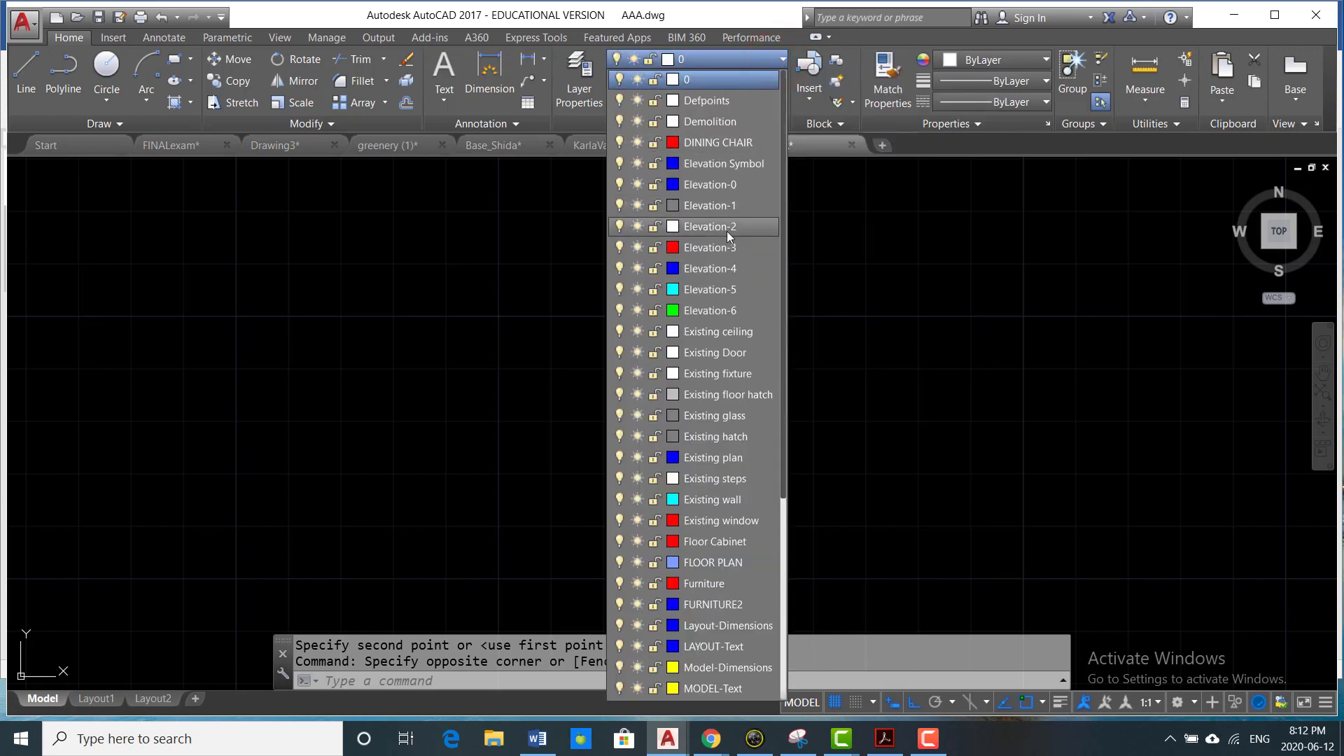
pyautogui.click(732, 355)
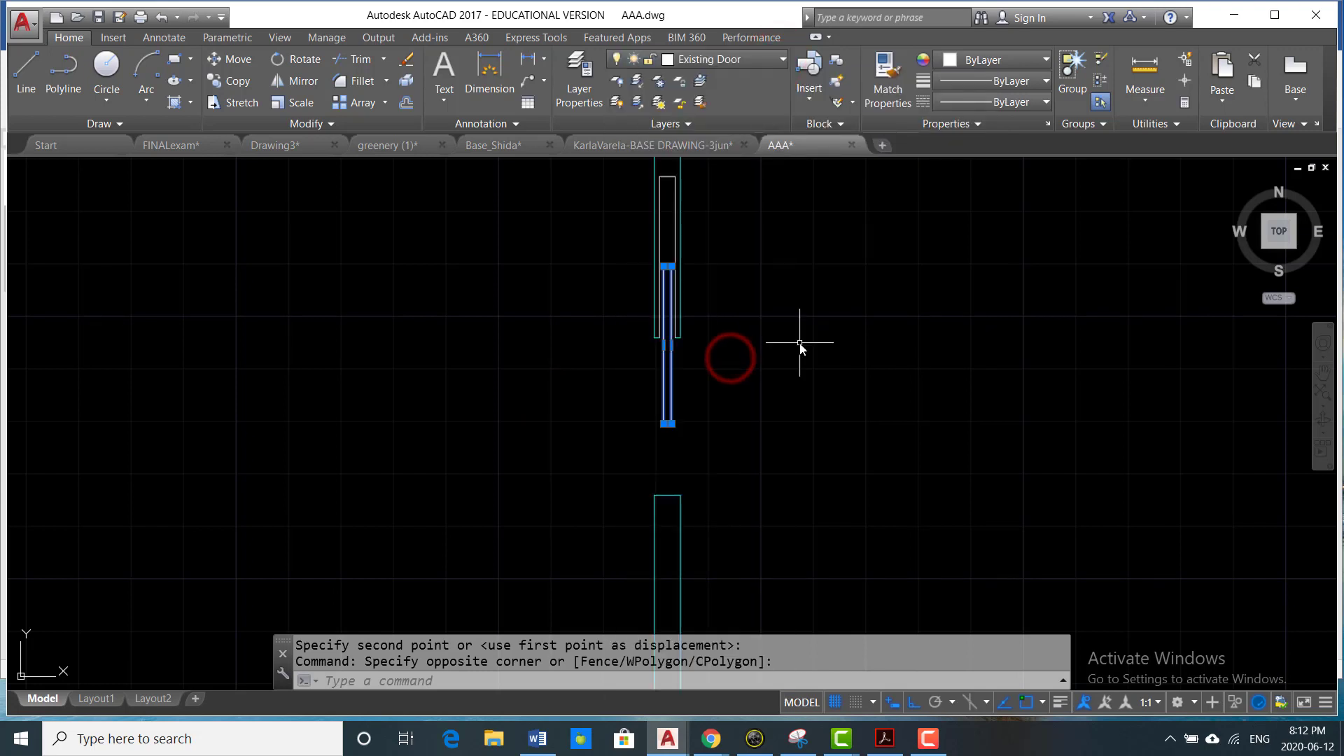
pyautogui.press('Escape')
pyautogui.press('Escape')
# - Make Existing window the current layer
pyautogui.scroll(-8, 799, 343)
pyautogui.moveTo(799, 343); pyautogui.dragTo(658, 303, button='middle')
pyautogui.scroll(4, 670, 339)
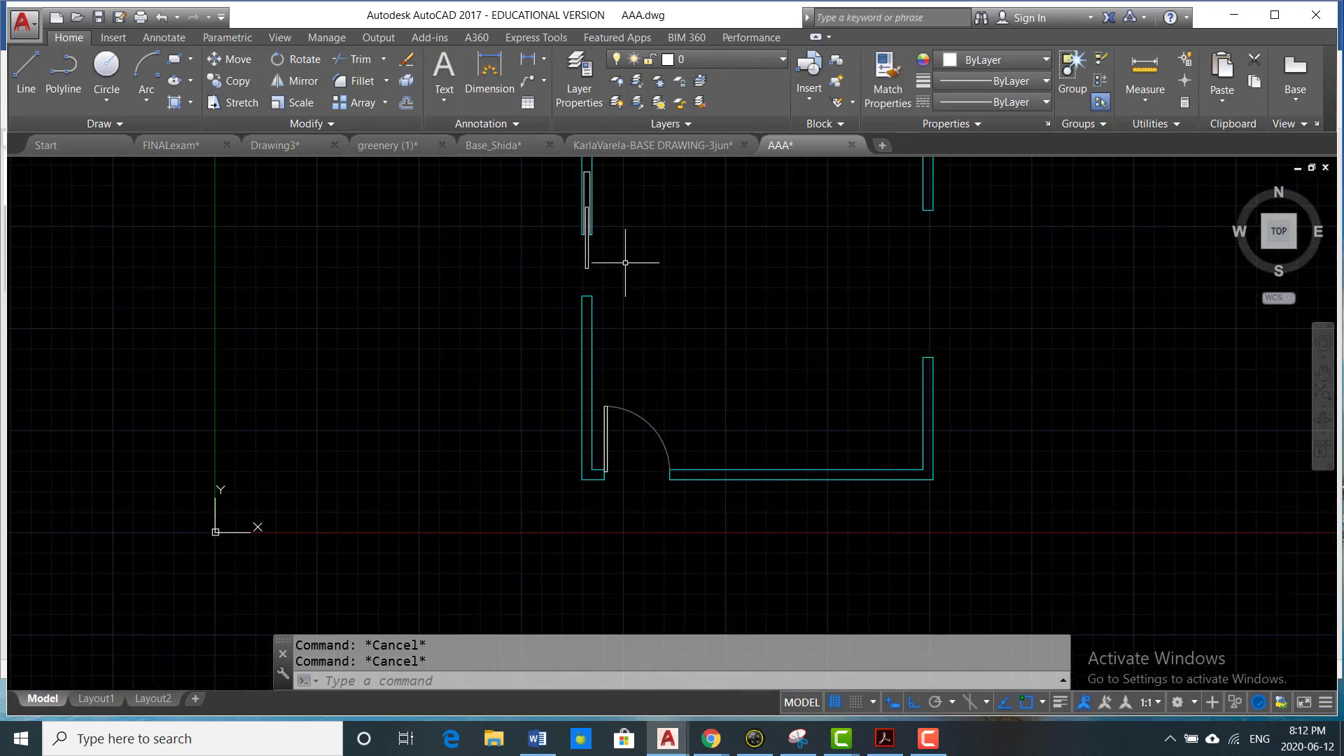
pyautogui.scroll(-4, 625, 263)
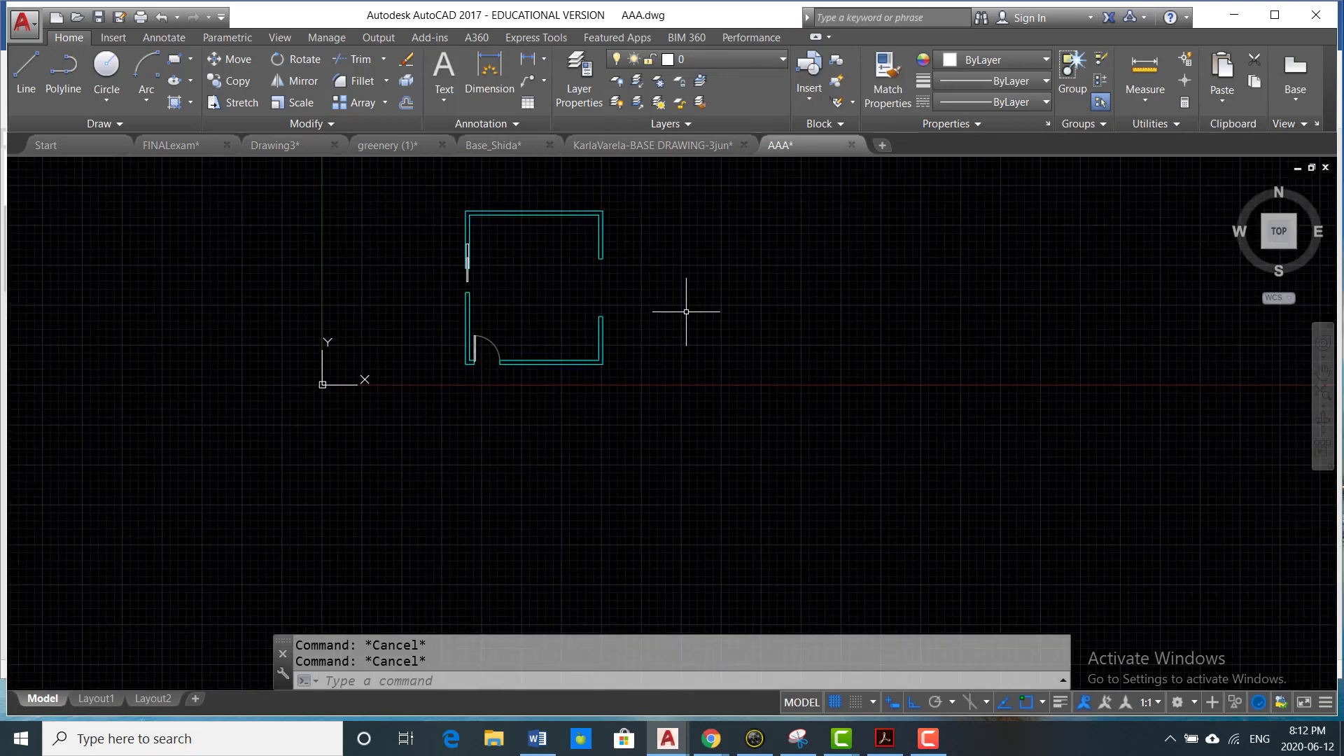
pyautogui.scroll(2, 598, 293)
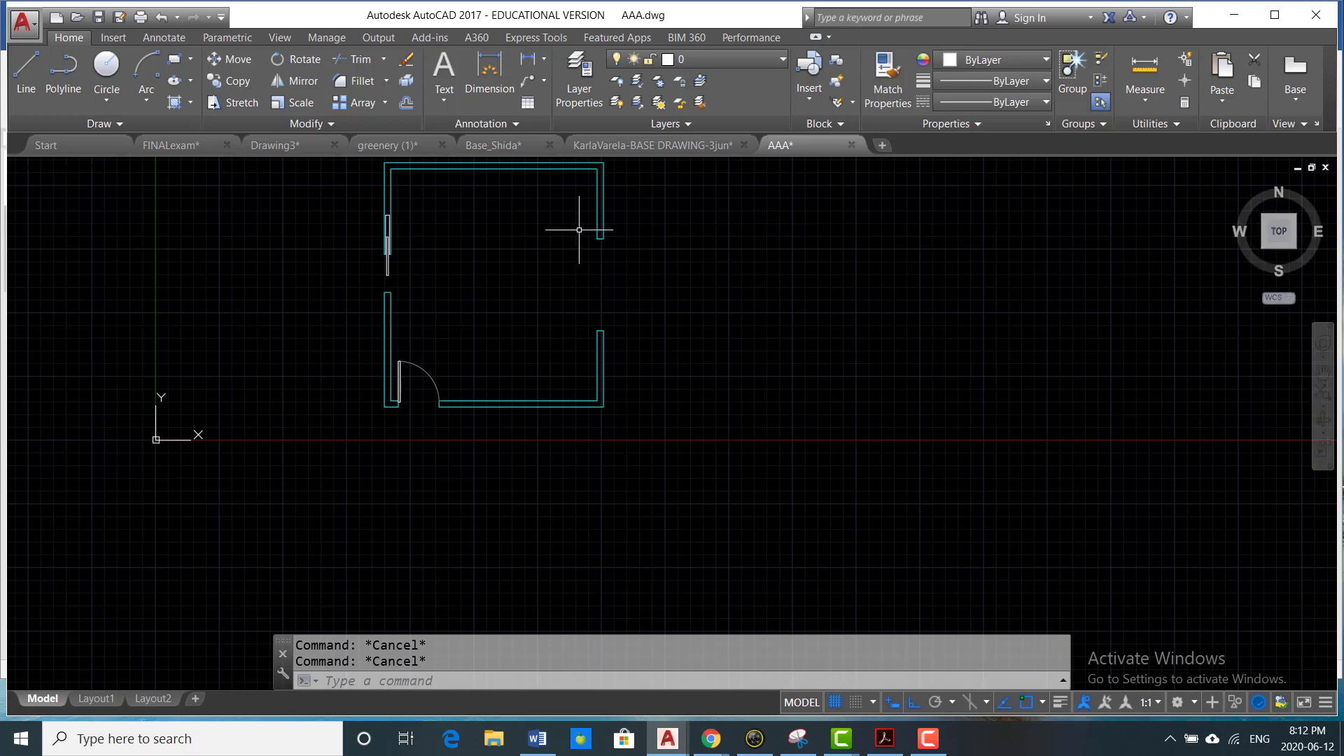
pyautogui.scroll(3, 576, 225)
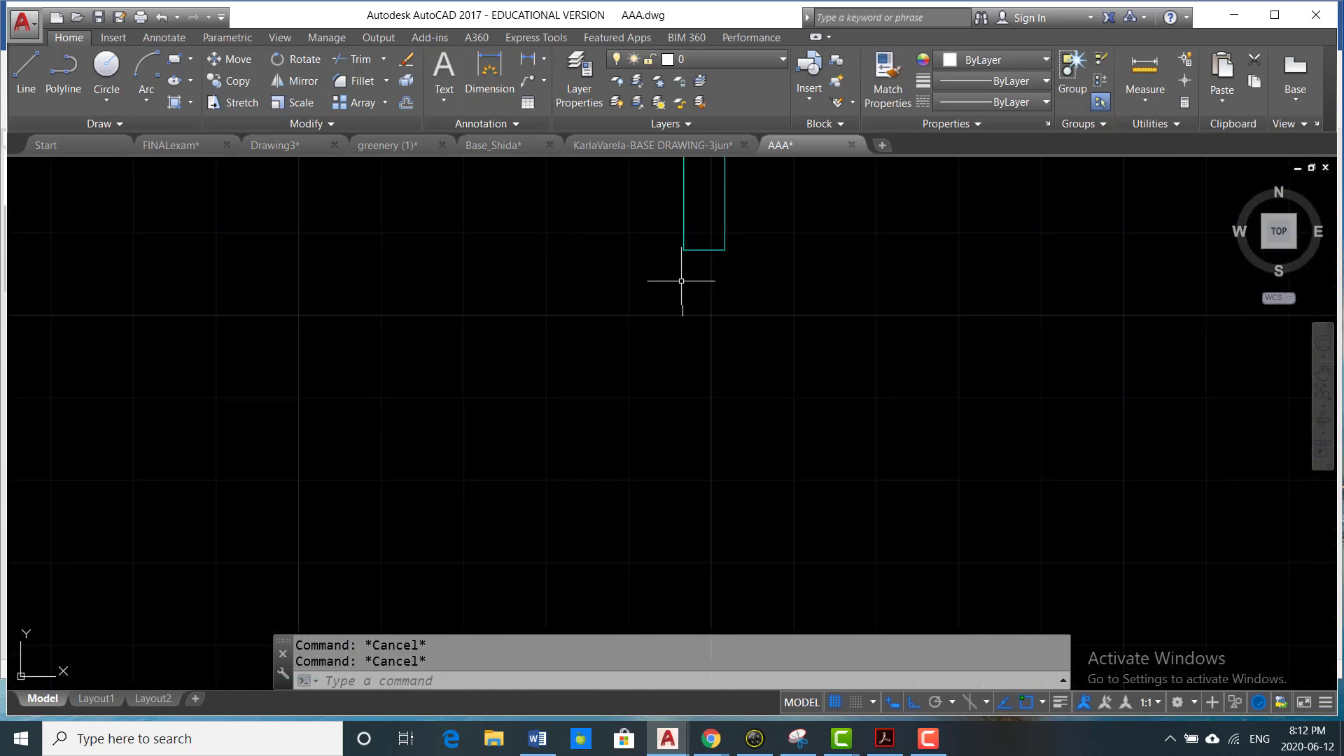
pyautogui.click(782, 60)
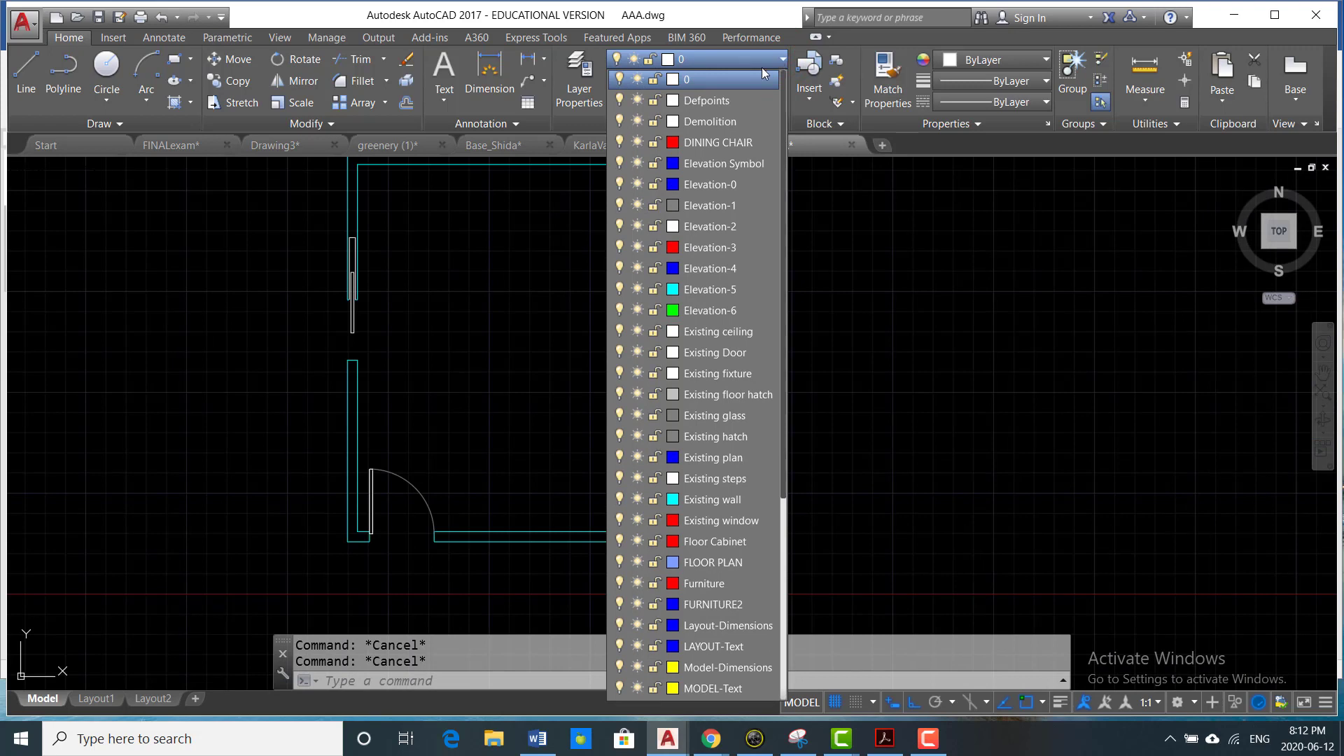
pyautogui.click(750, 522)
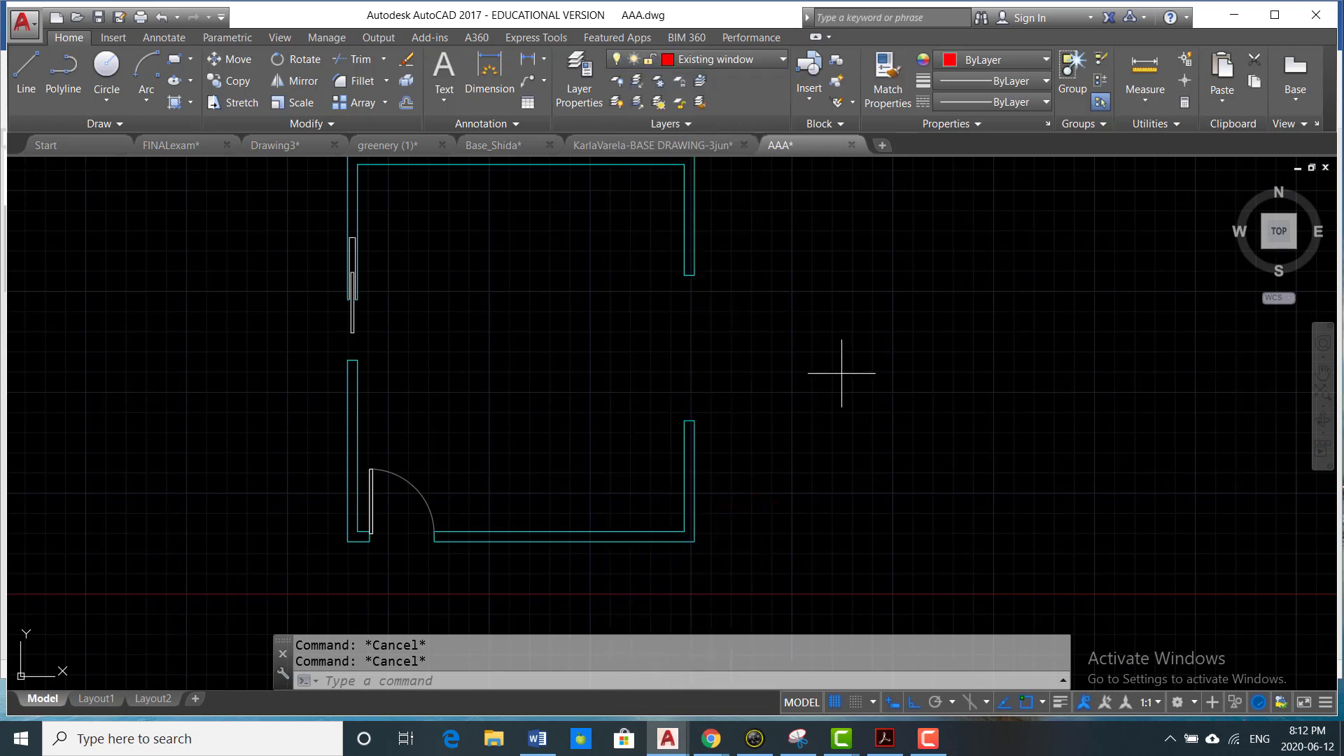
# - Draw a 5 by 2 inch rectangle just outside the opening in the east wall
pyautogui.write('rec')
pyautogui.press('Return')
pyautogui.scroll(4, 711, 294)
pyautogui.click(676, 347)
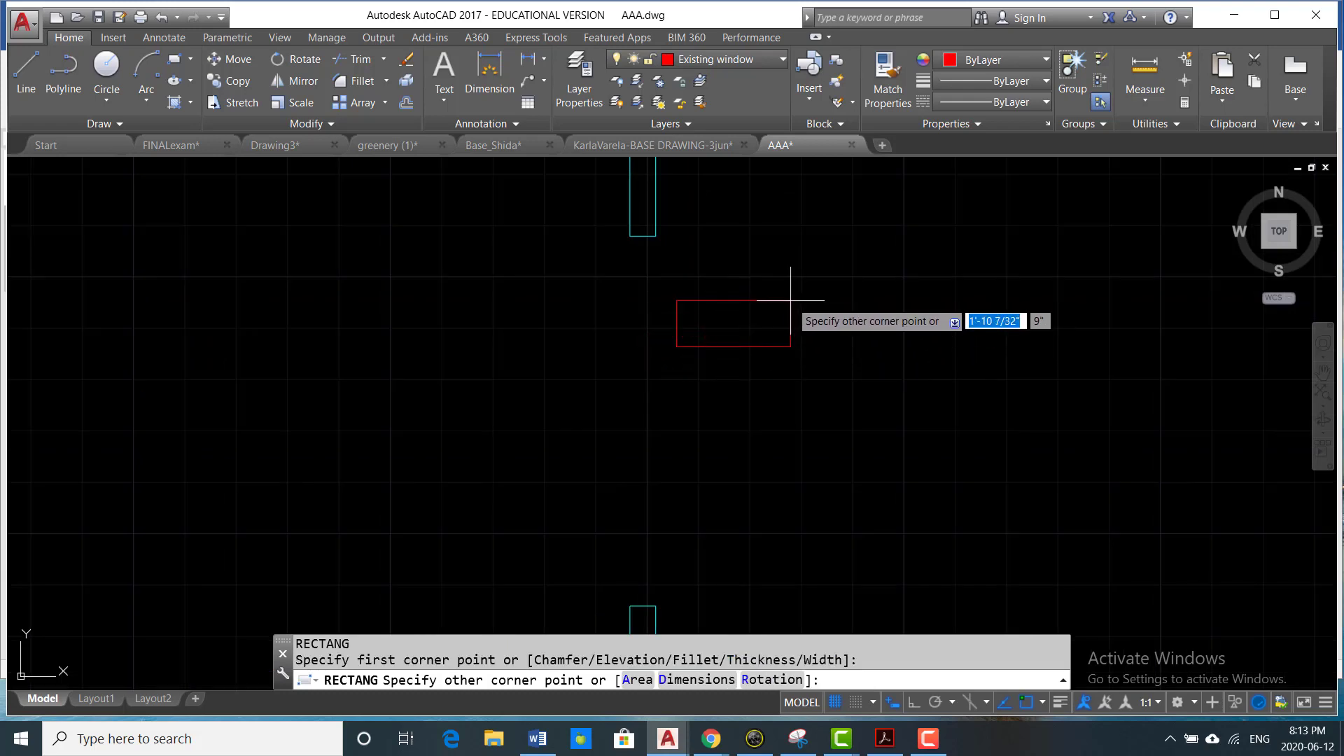
pyautogui.write('5')
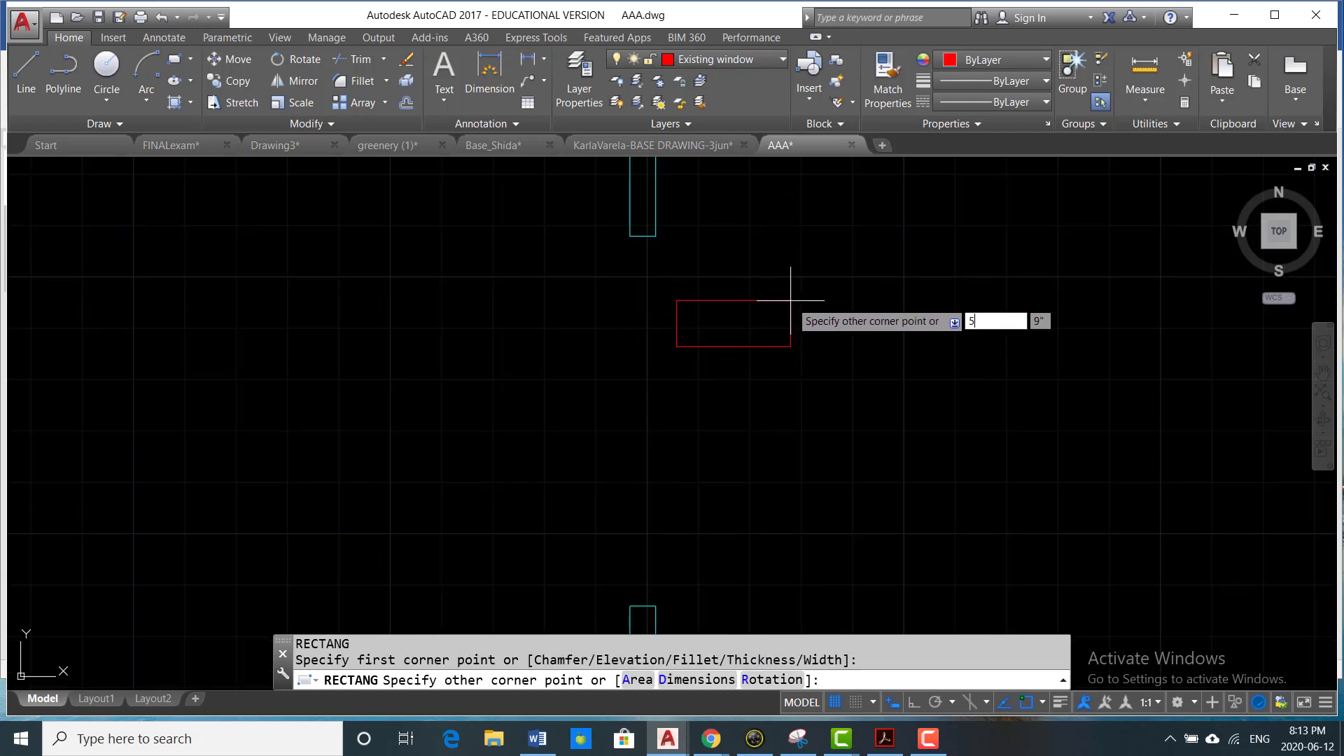
pyautogui.press('Tab')
pyautogui.press('Return')
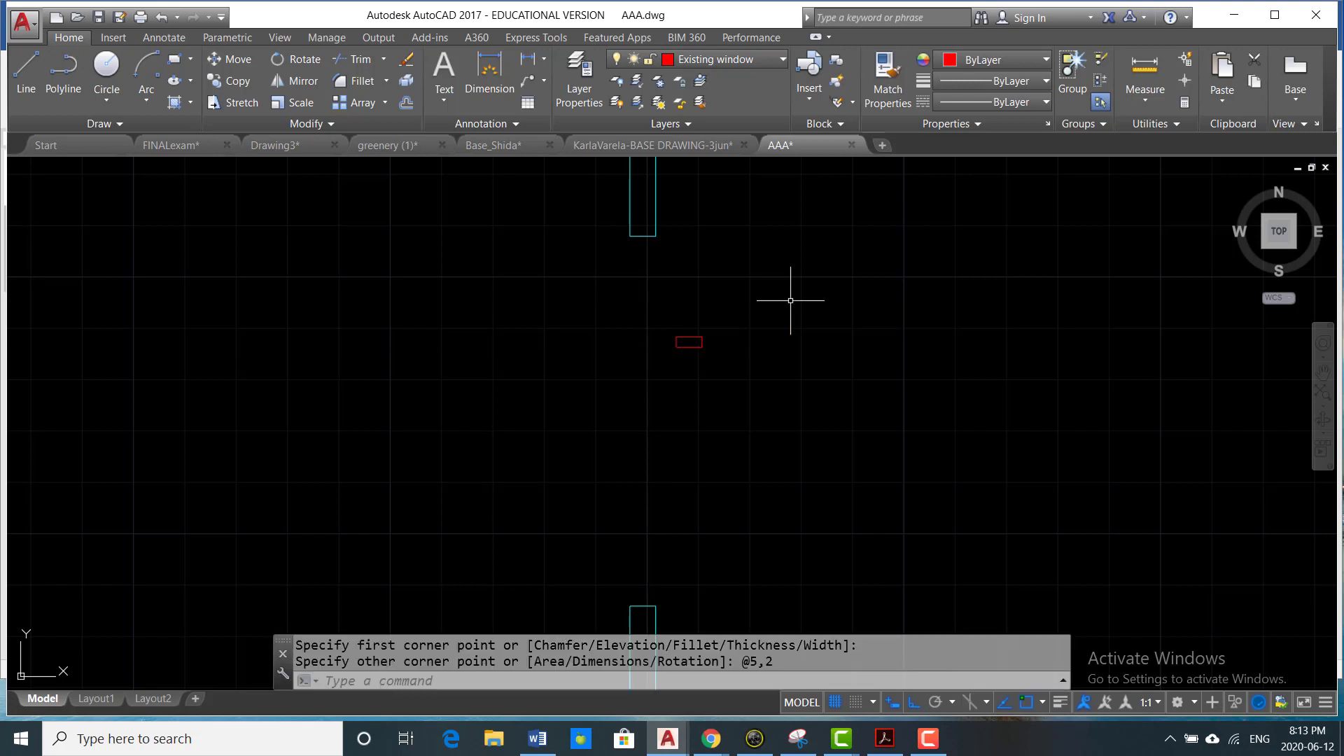
# - Move the small rectangle by its upper-left corner onto the lower-left corner of the wall end above the east opening
pyautogui.write('m')
pyautogui.press('Return')
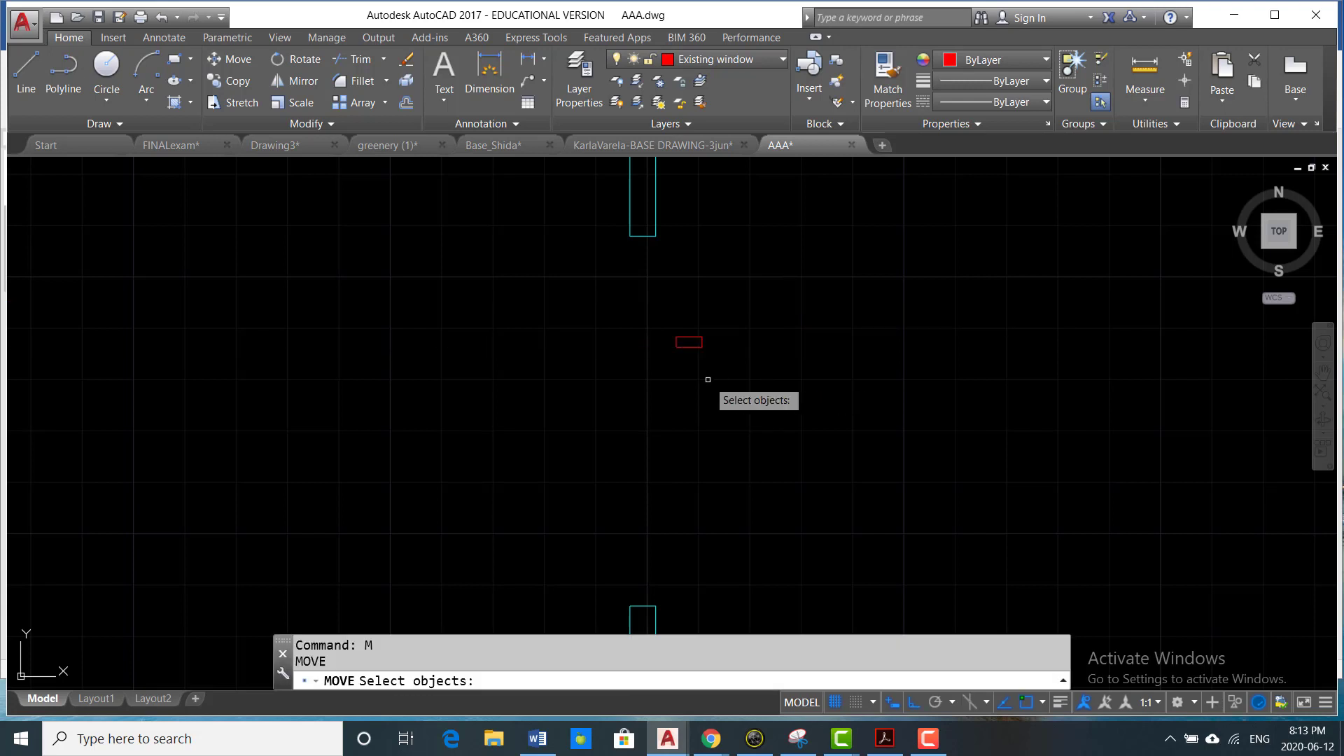
pyautogui.click(697, 339)
pyautogui.click(662, 365)
pyautogui.scroll(5, 658, 355)
pyautogui.press('Return')
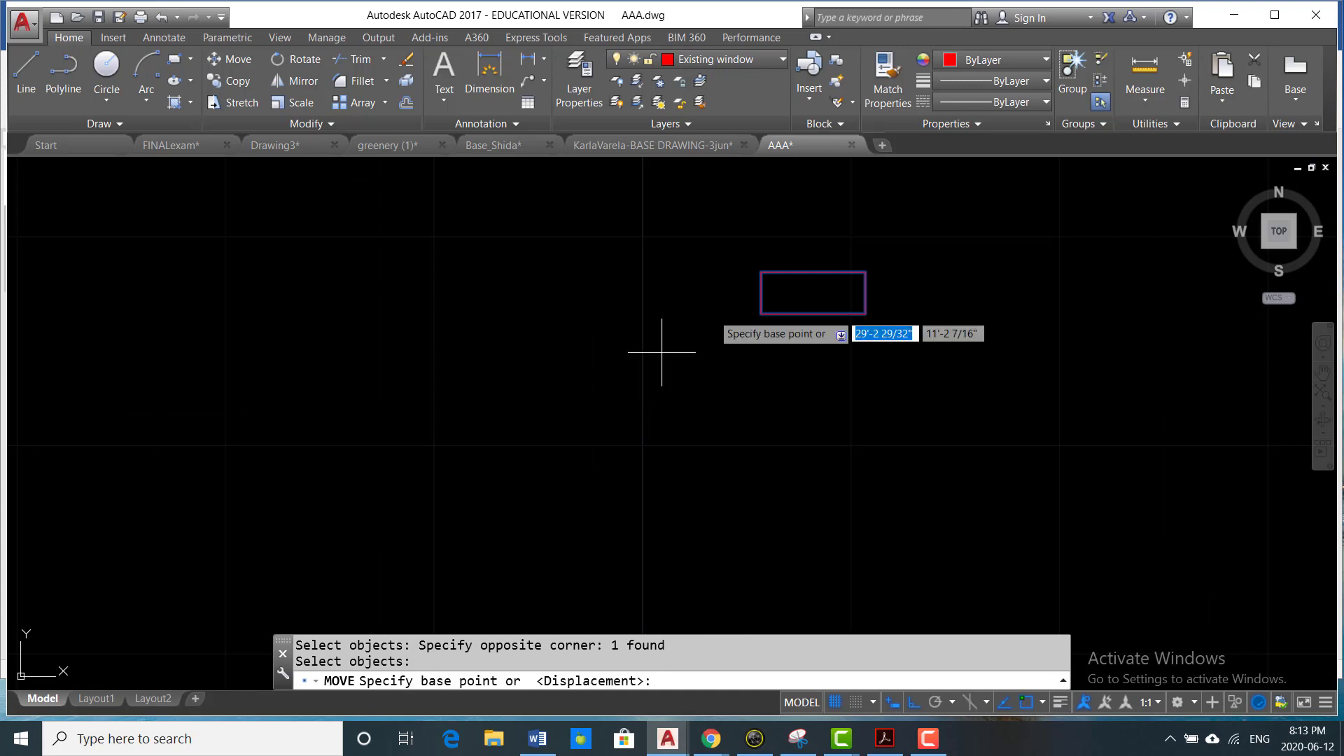
pyautogui.click(762, 272)
pyautogui.scroll(-3, 784, 420)
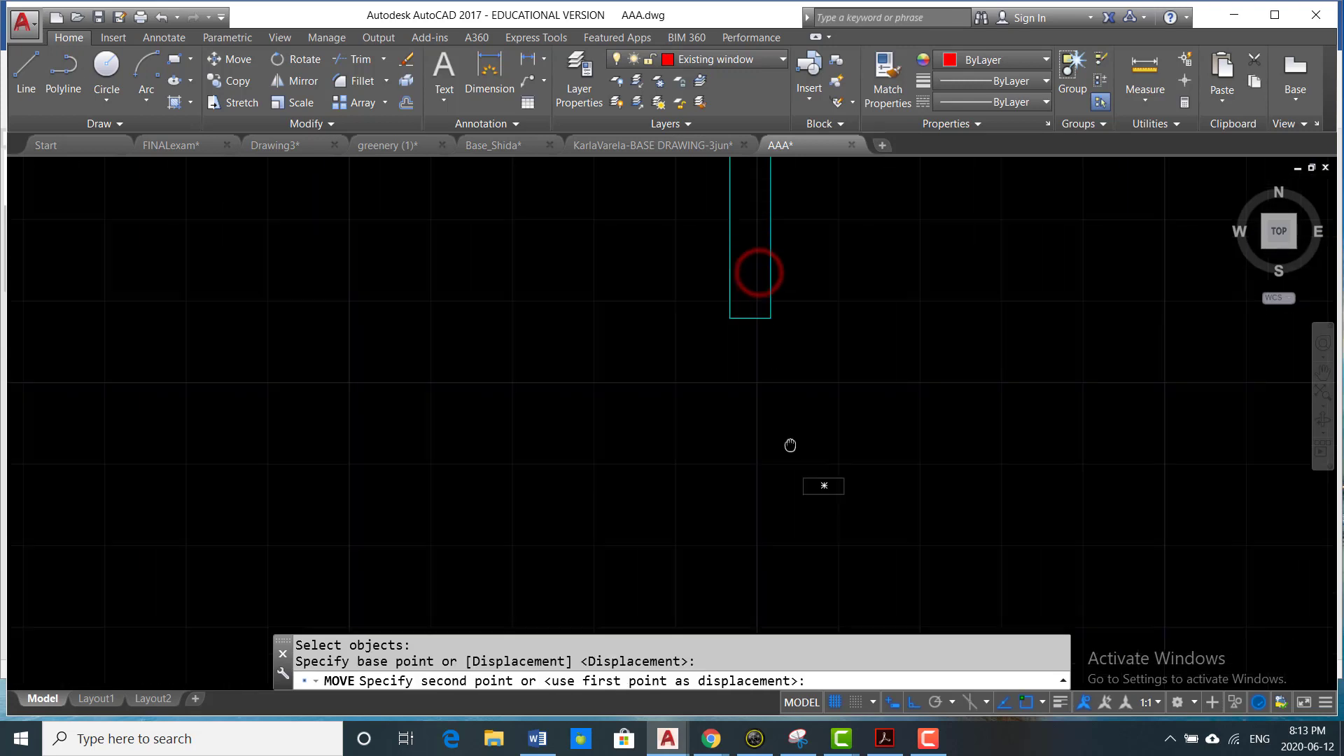
pyautogui.click(740, 333)
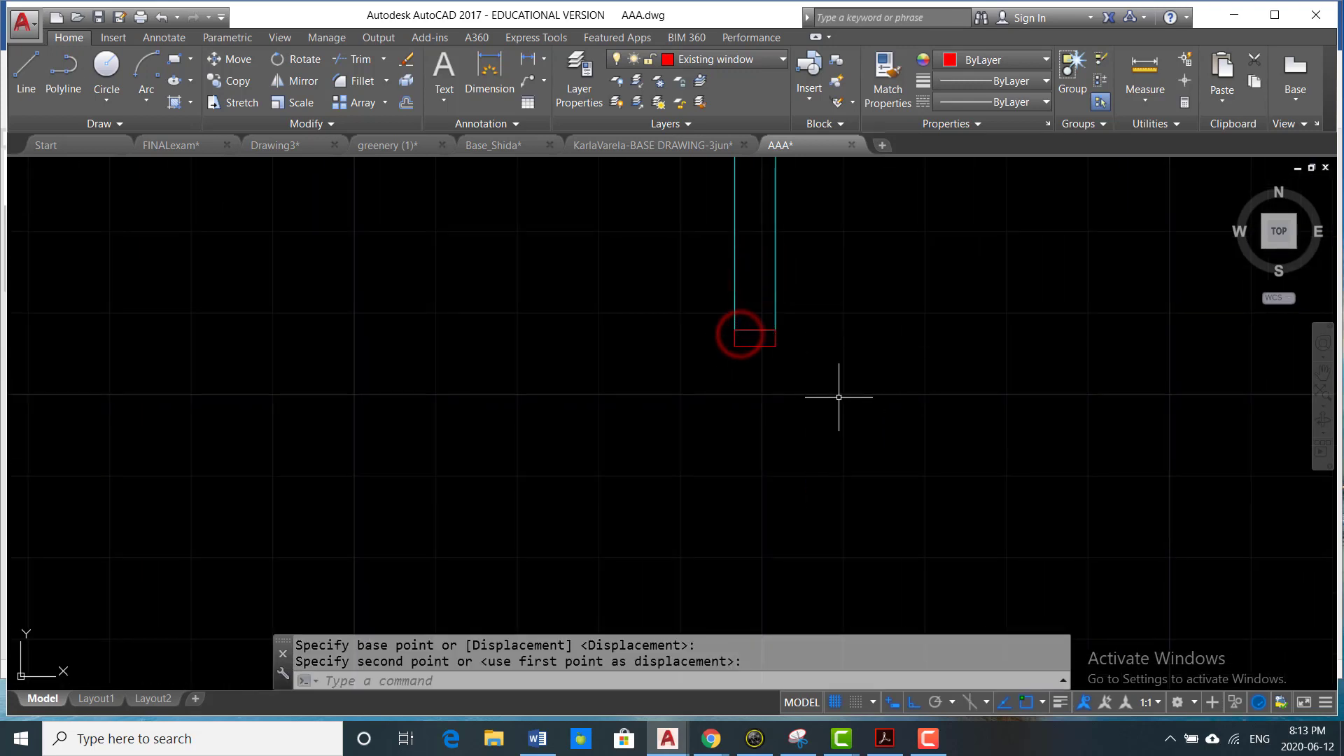
# - Copy the small window rectangle by its lower-right corner onto the outer corner of the wall end below the east opening
pyautogui.write('co')
pyautogui.press('Return')
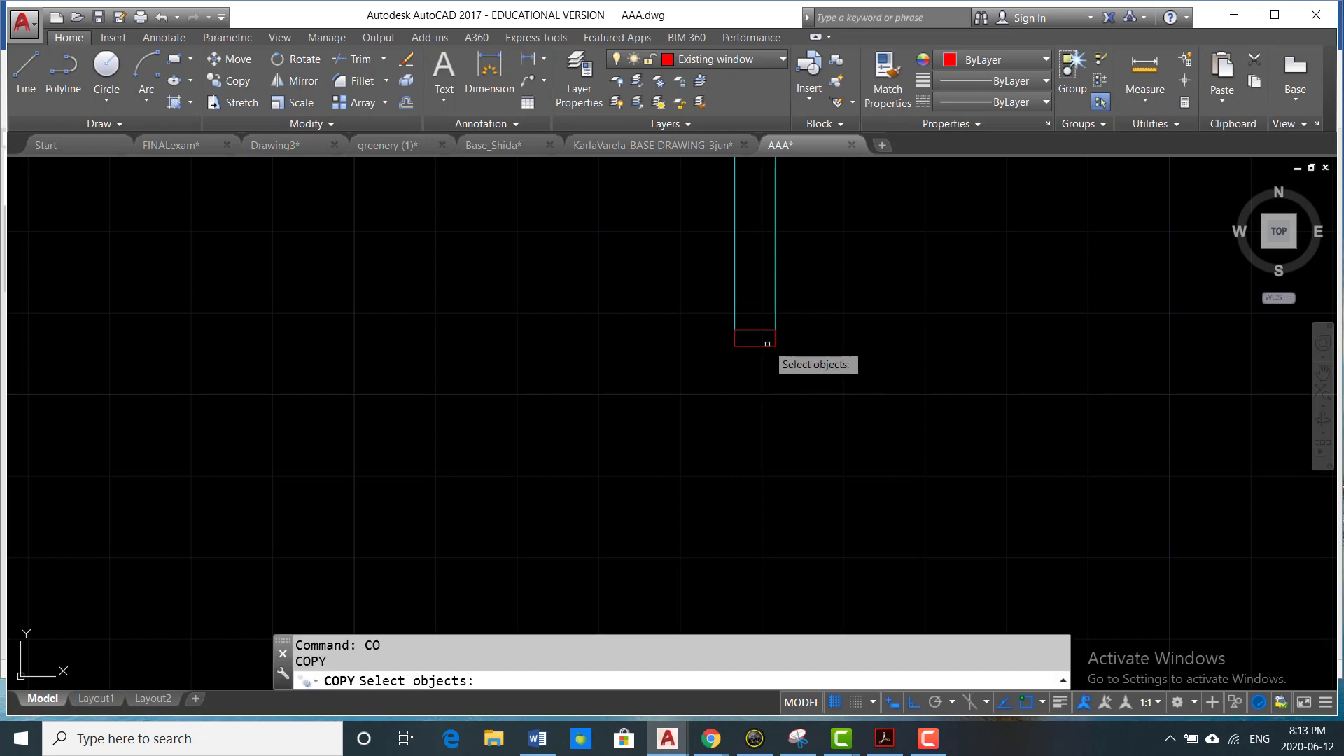
pyautogui.click(772, 343)
pyautogui.scroll(3, 770, 342)
pyautogui.press('Return')
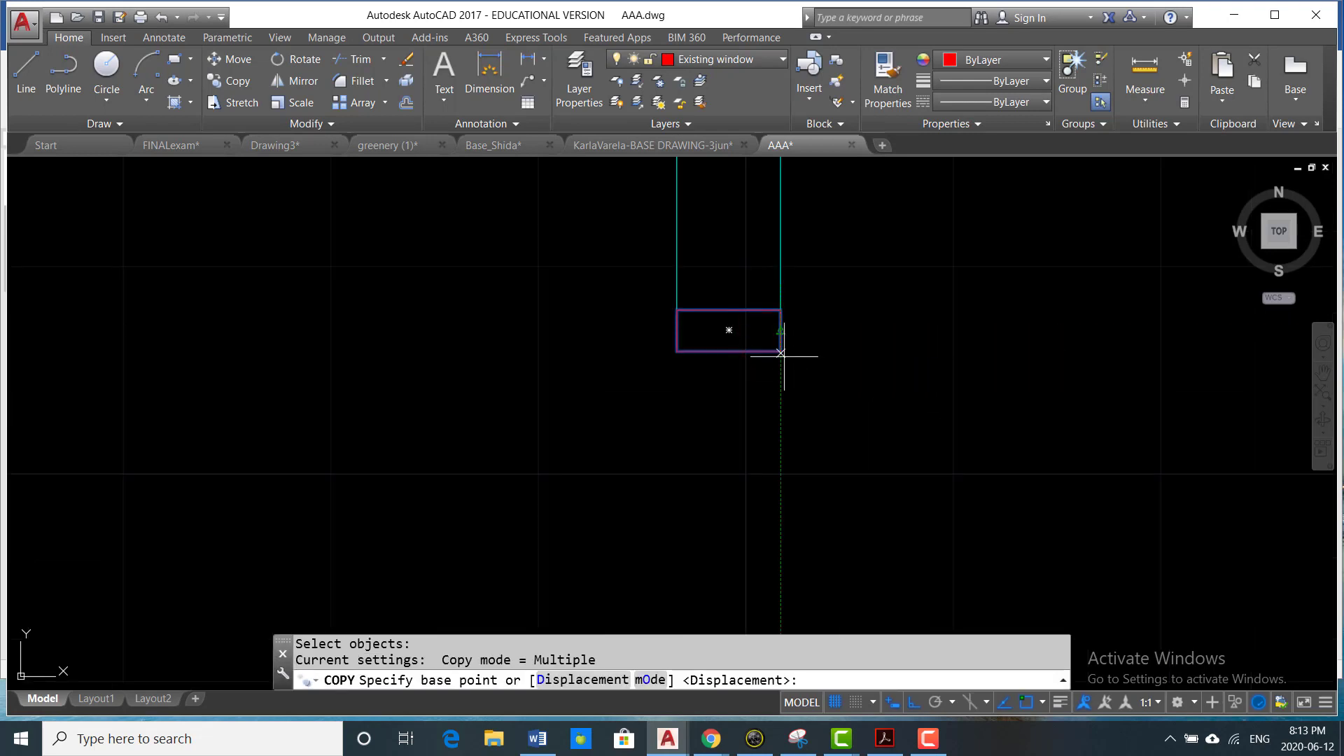
pyautogui.click(781, 350)
pyautogui.scroll(-6, 773, 337)
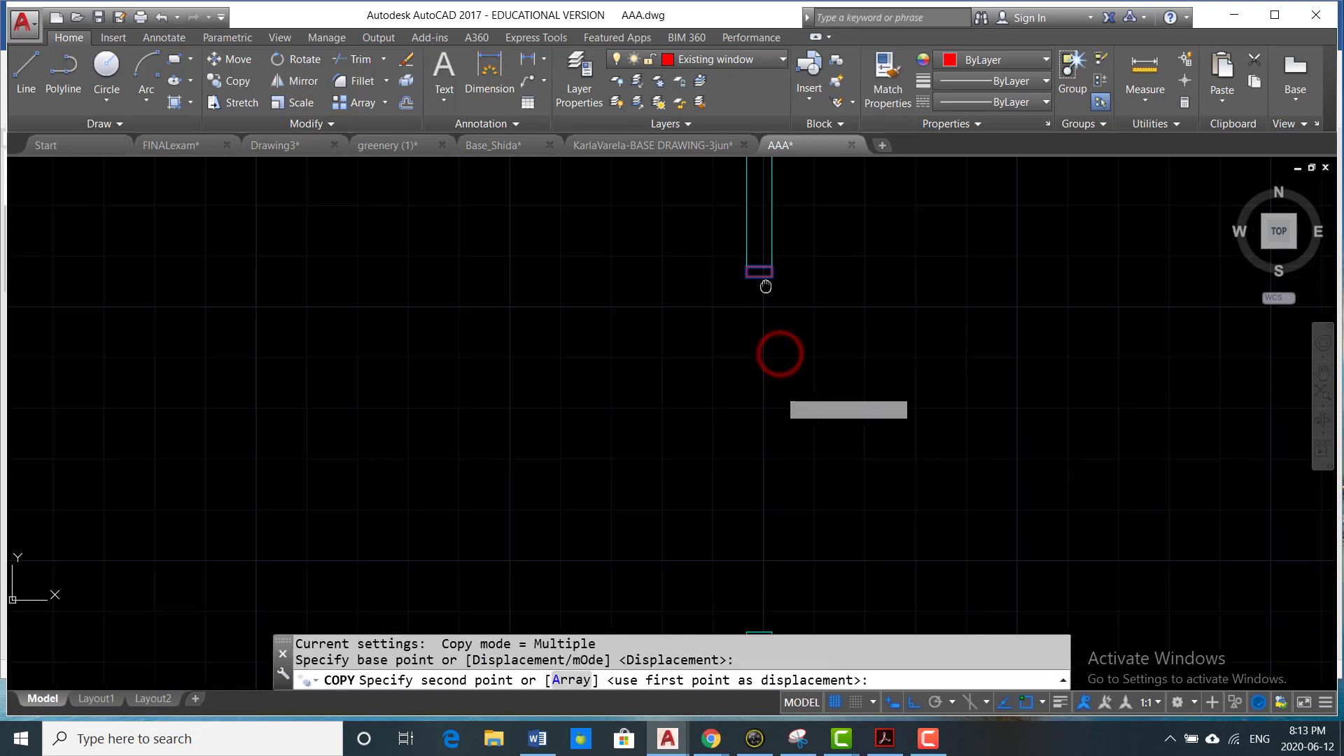
pyautogui.scroll(4, 777, 466)
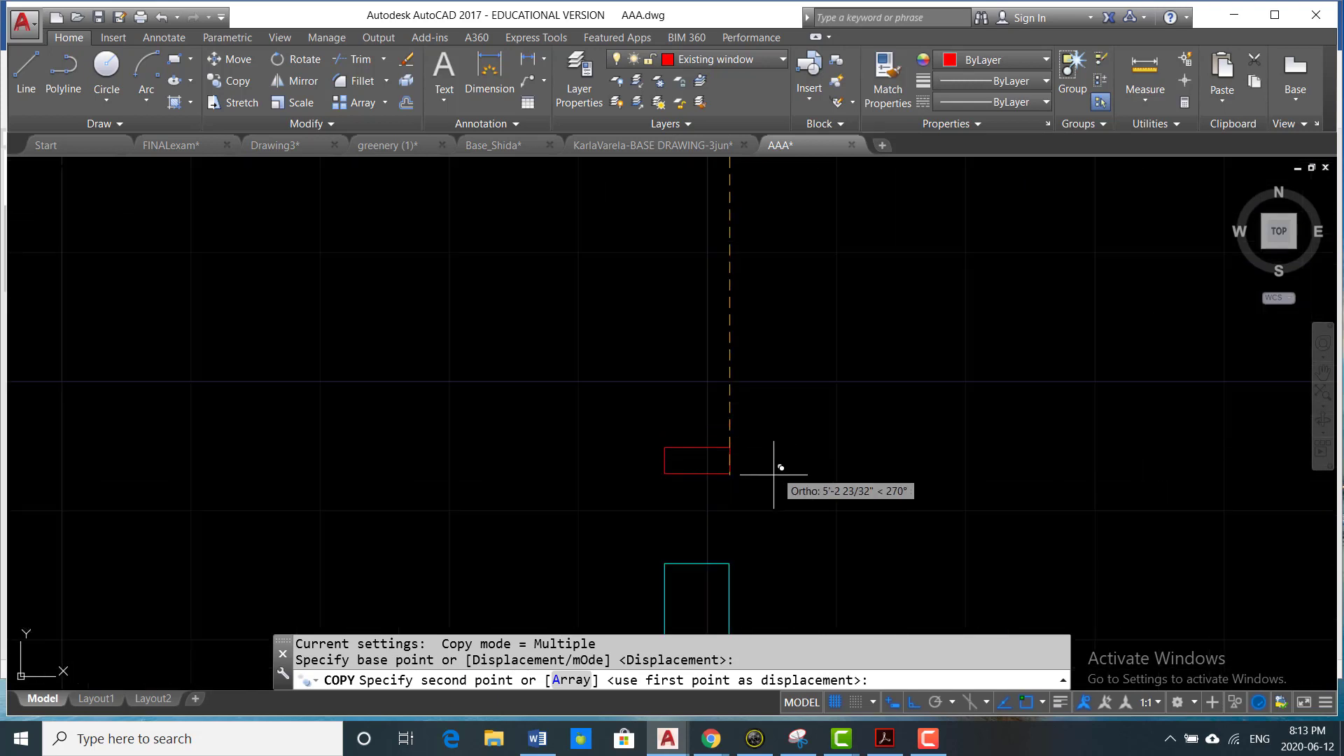
pyautogui.click(728, 563)
pyautogui.scroll(-2, 849, 454)
pyautogui.press('Escape')
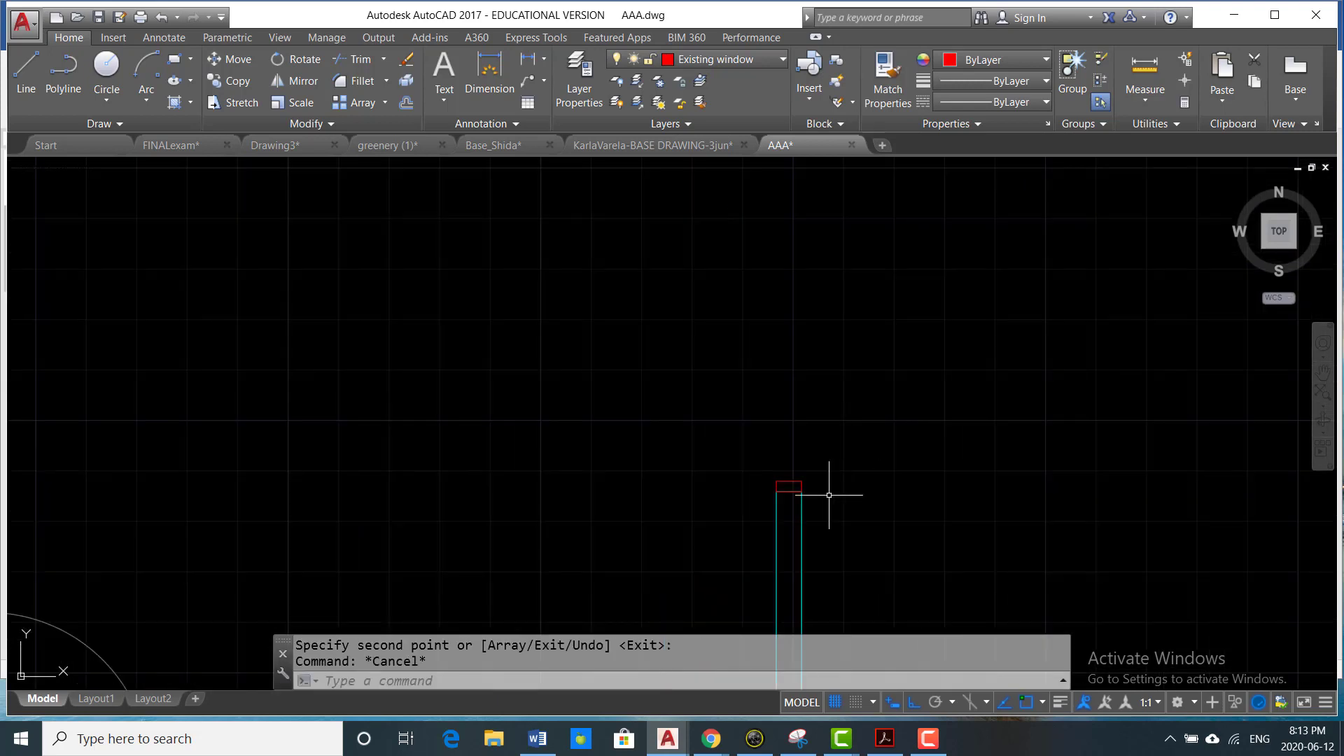
# - Draw a vertical line along the outer face of the east opening, joining the facing corners of the two small rectangles
pyautogui.scroll(-3, 805, 483)
pyautogui.scroll(-2, 777, 437)
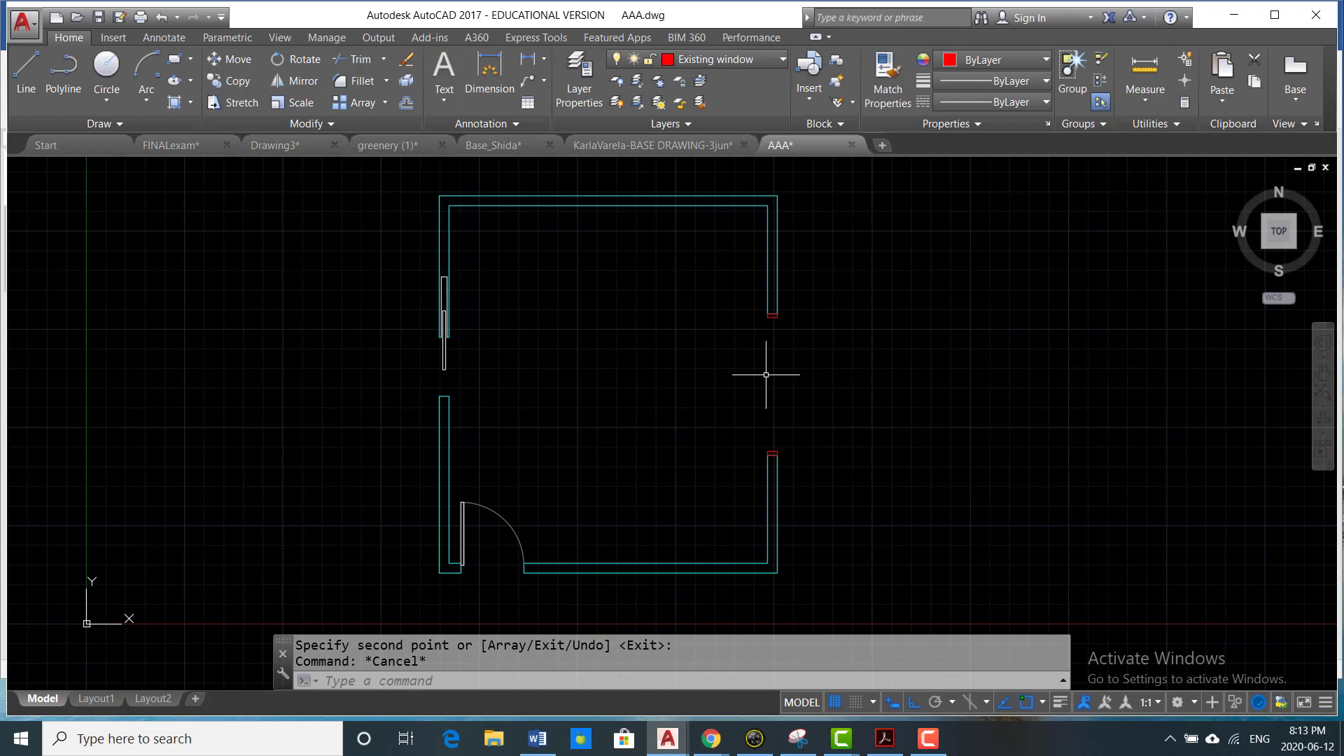
pyautogui.write('L')
pyautogui.press('Return')
pyautogui.scroll(4, 787, 371)
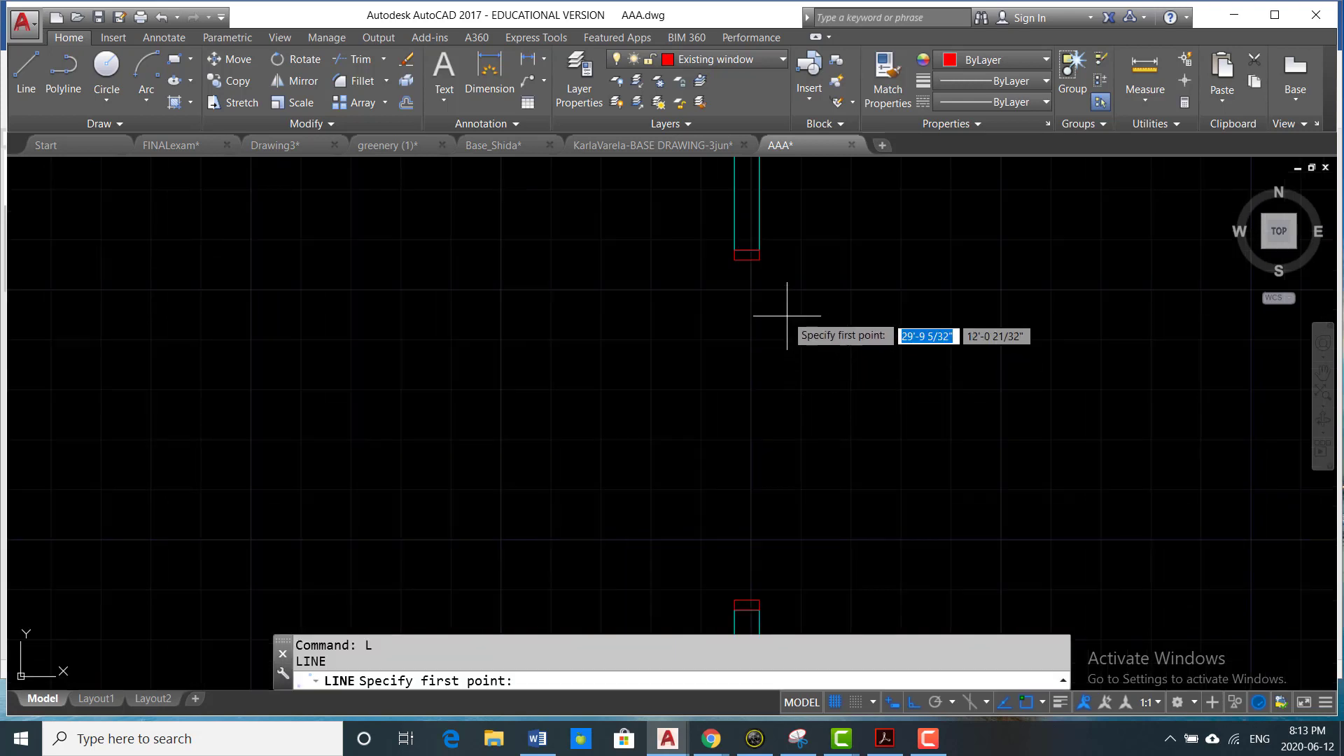
pyautogui.click(760, 260)
pyautogui.moveTo(747, 414); pyautogui.dragTo(757, 298, button='middle')
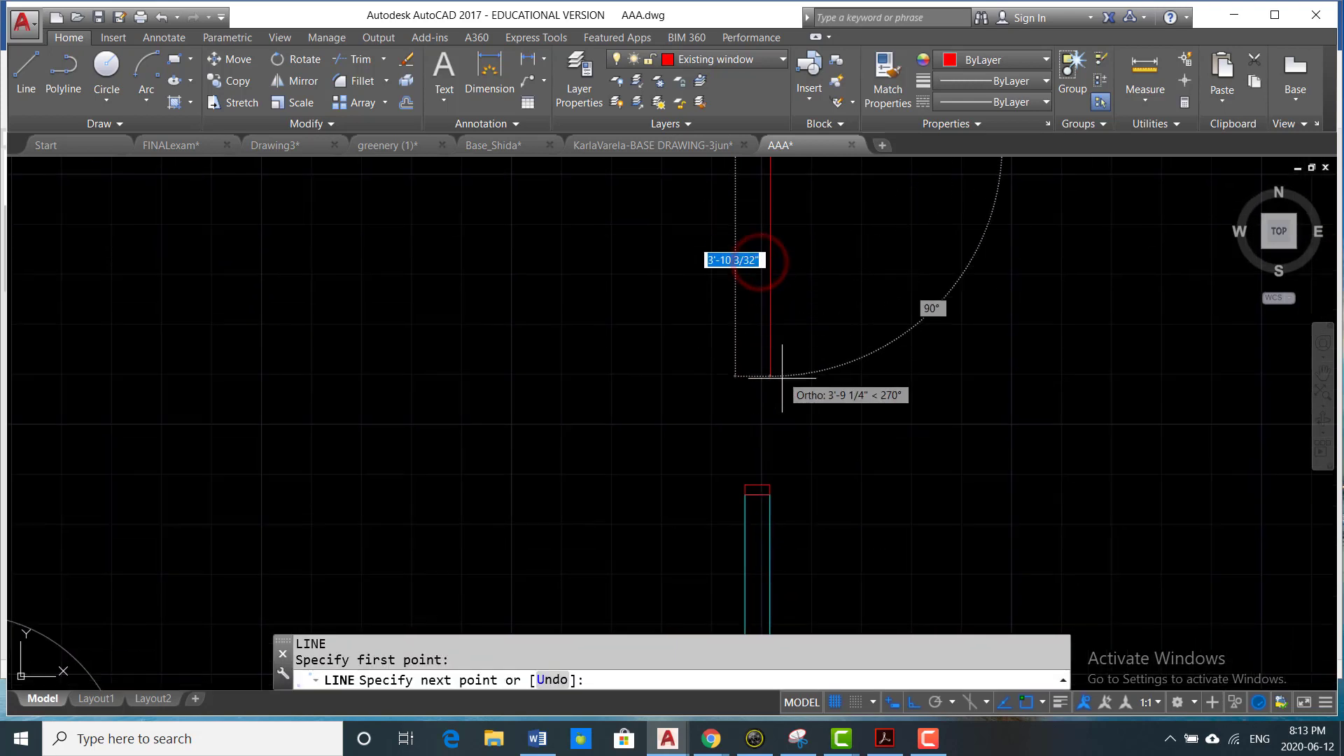
pyautogui.click(770, 483)
pyautogui.press('Return')
# - Copy the lower small rectangle by the midpoint of its outer edge to the midpoint of the vertical window line
pyautogui.write('CO')
pyautogui.press('Return')
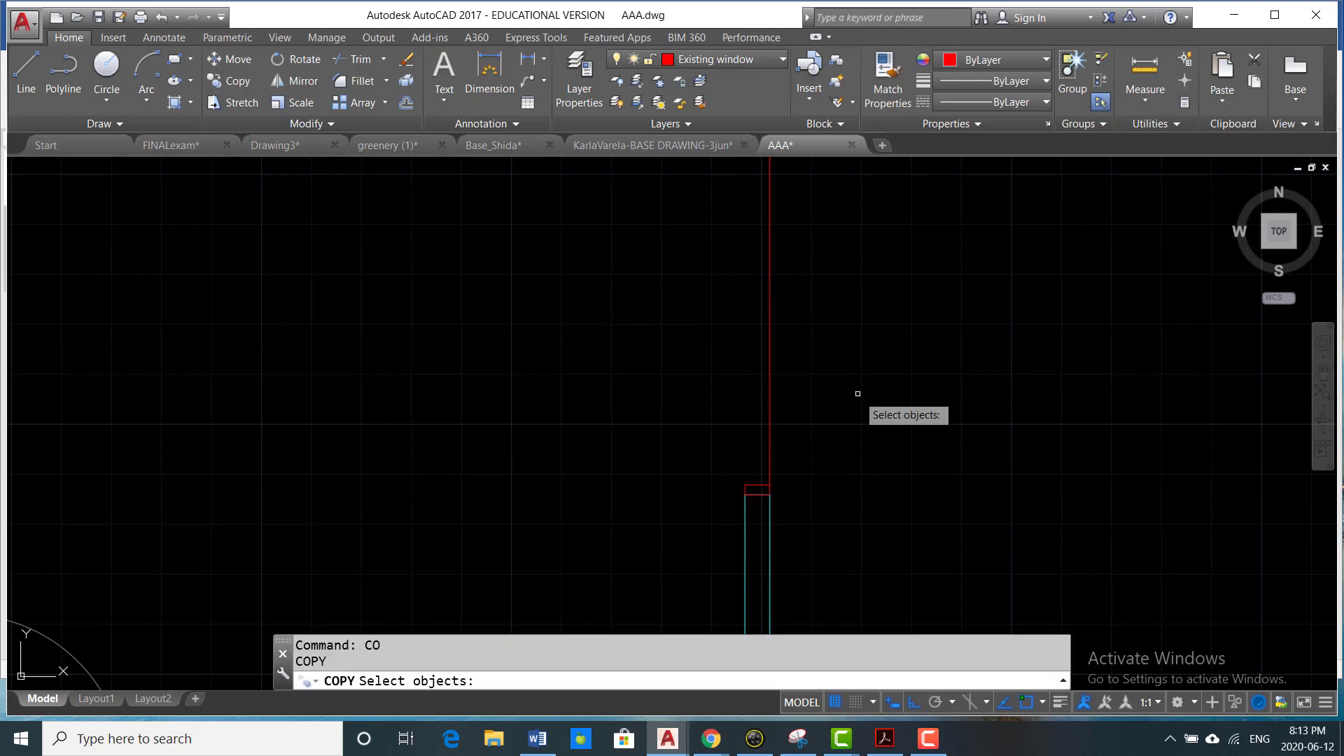
pyautogui.click(756, 485)
pyautogui.scroll(4, 783, 488)
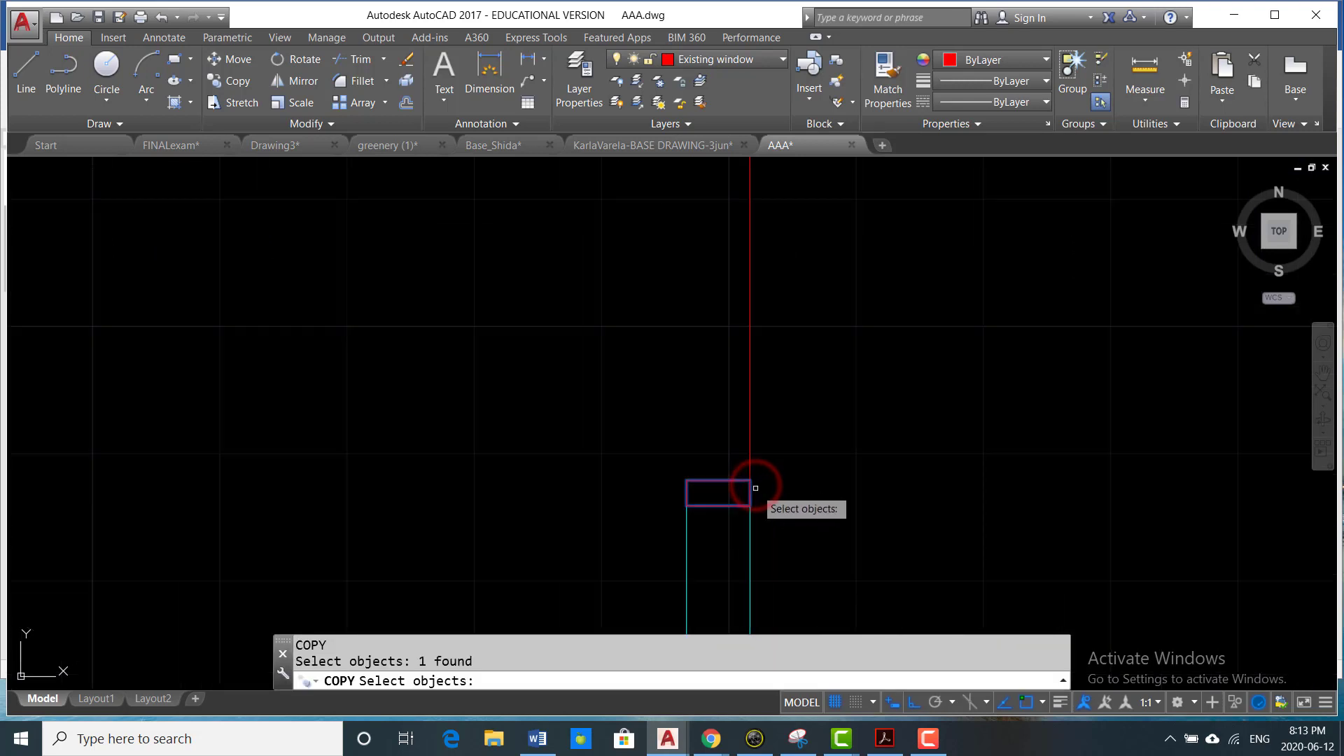
pyautogui.scroll(2, 752, 489)
pyautogui.scroll(4, 732, 493)
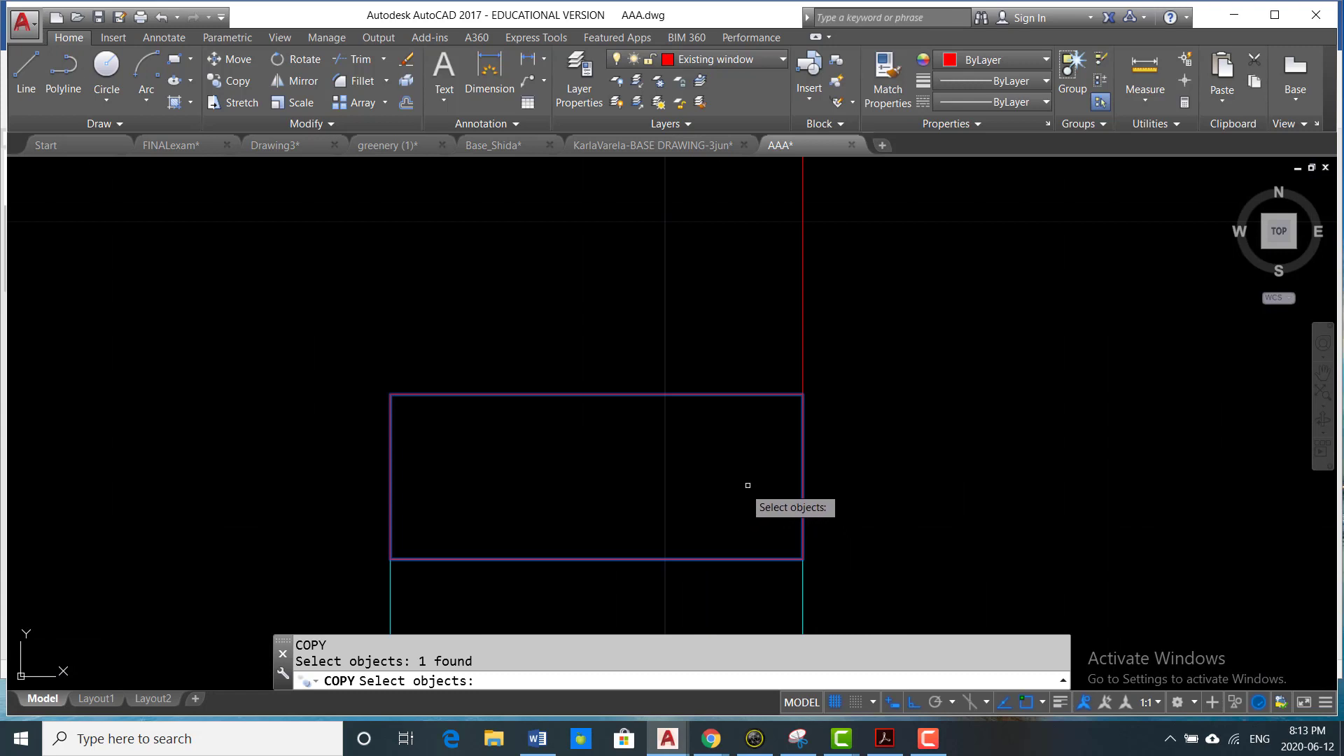
pyautogui.press('Return')
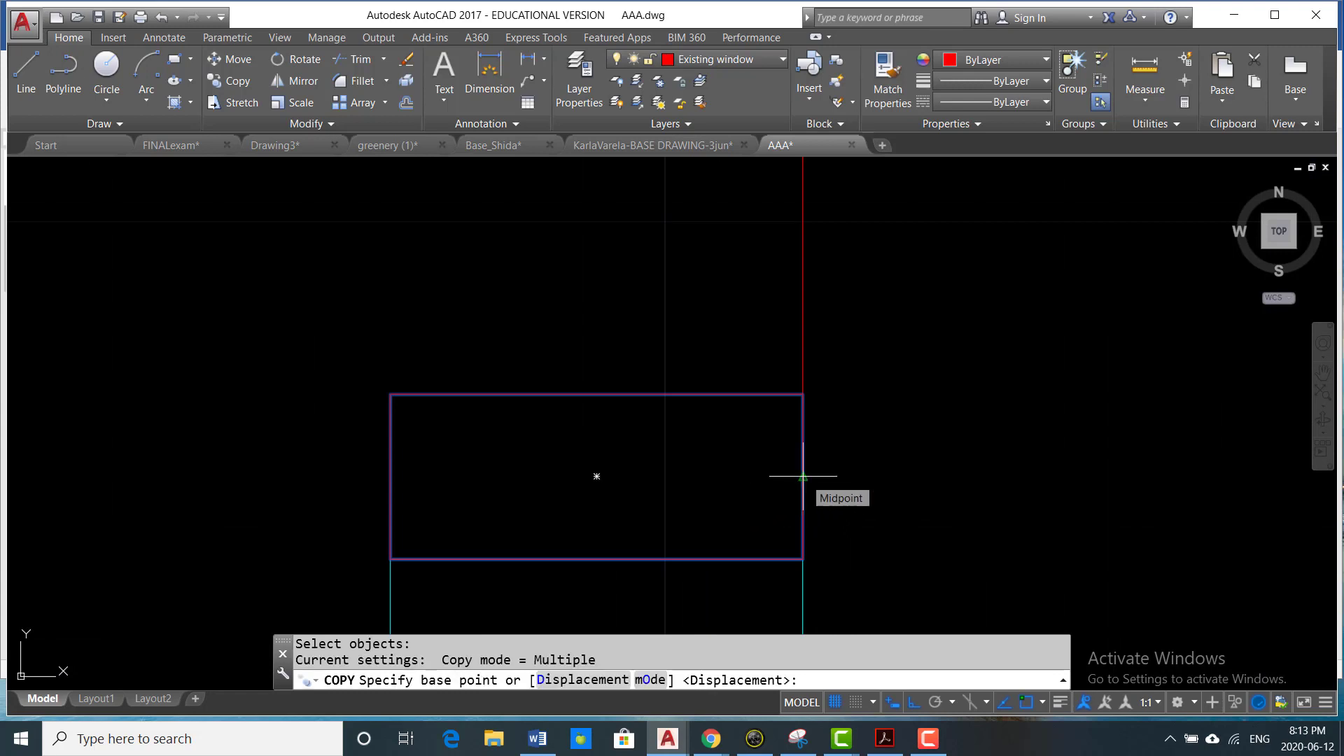
pyautogui.click(804, 477)
pyautogui.scroll(-6, 804, 476)
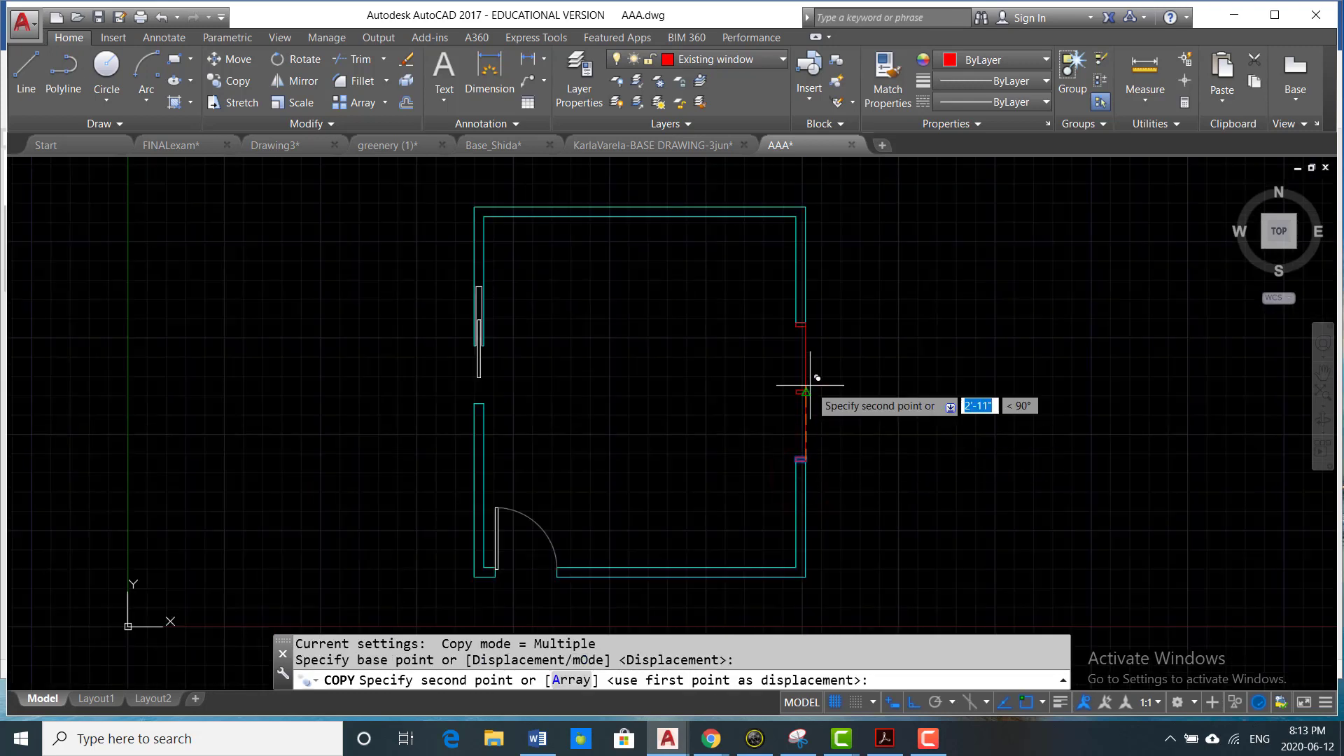
pyautogui.scroll(4, 804, 390)
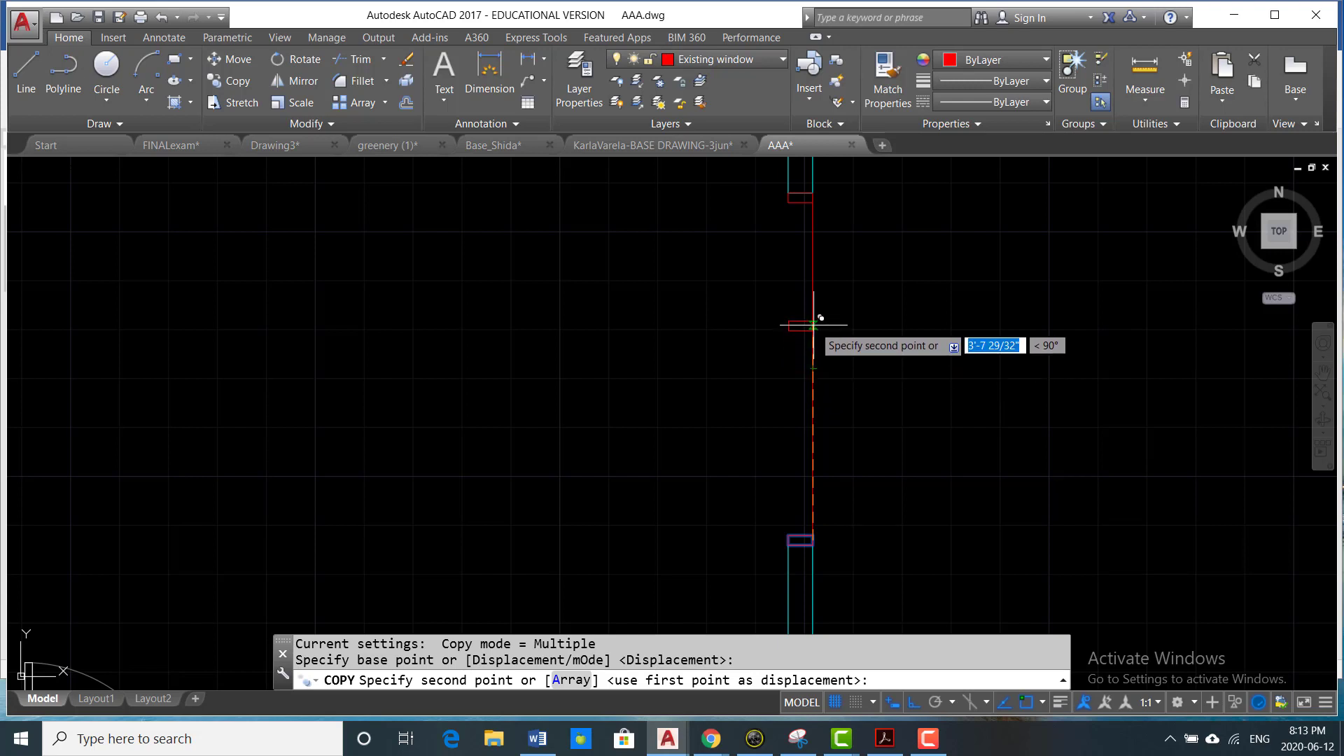
pyautogui.click(813, 368)
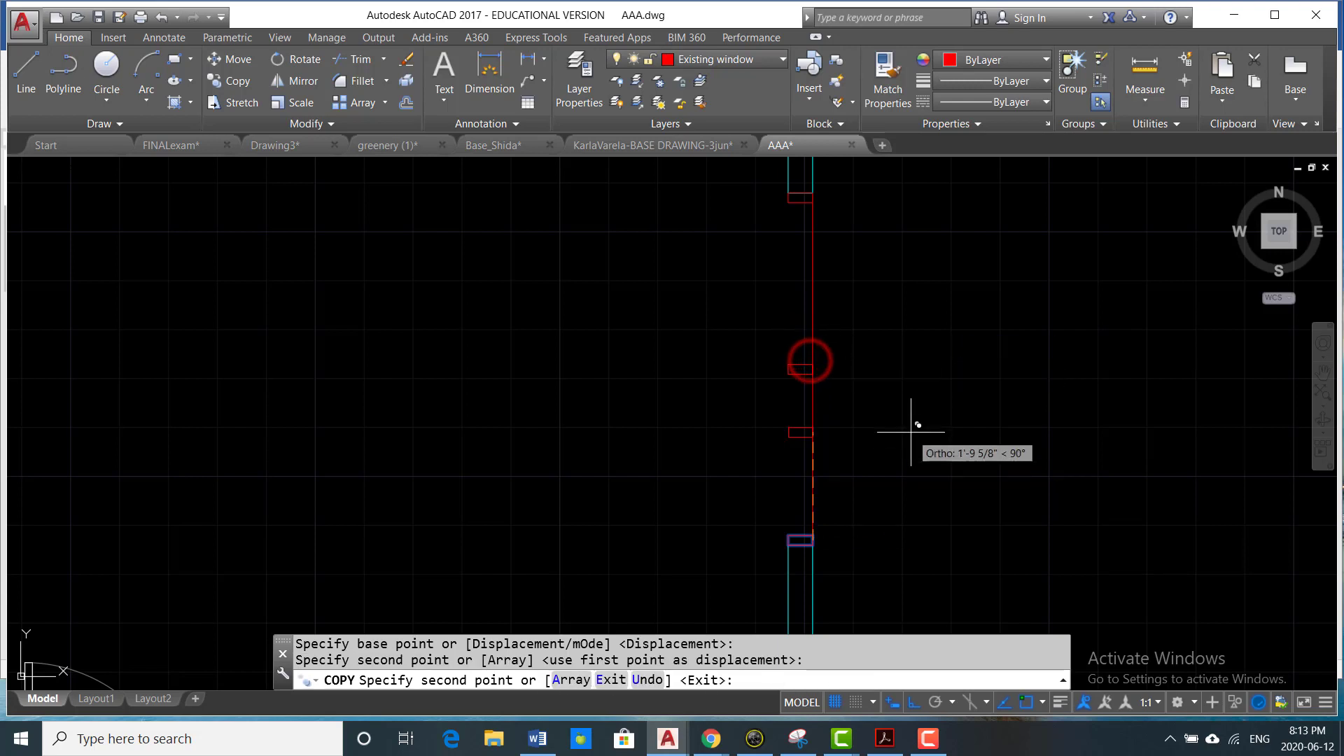
pyautogui.press('Return')
pyautogui.press('Escape')
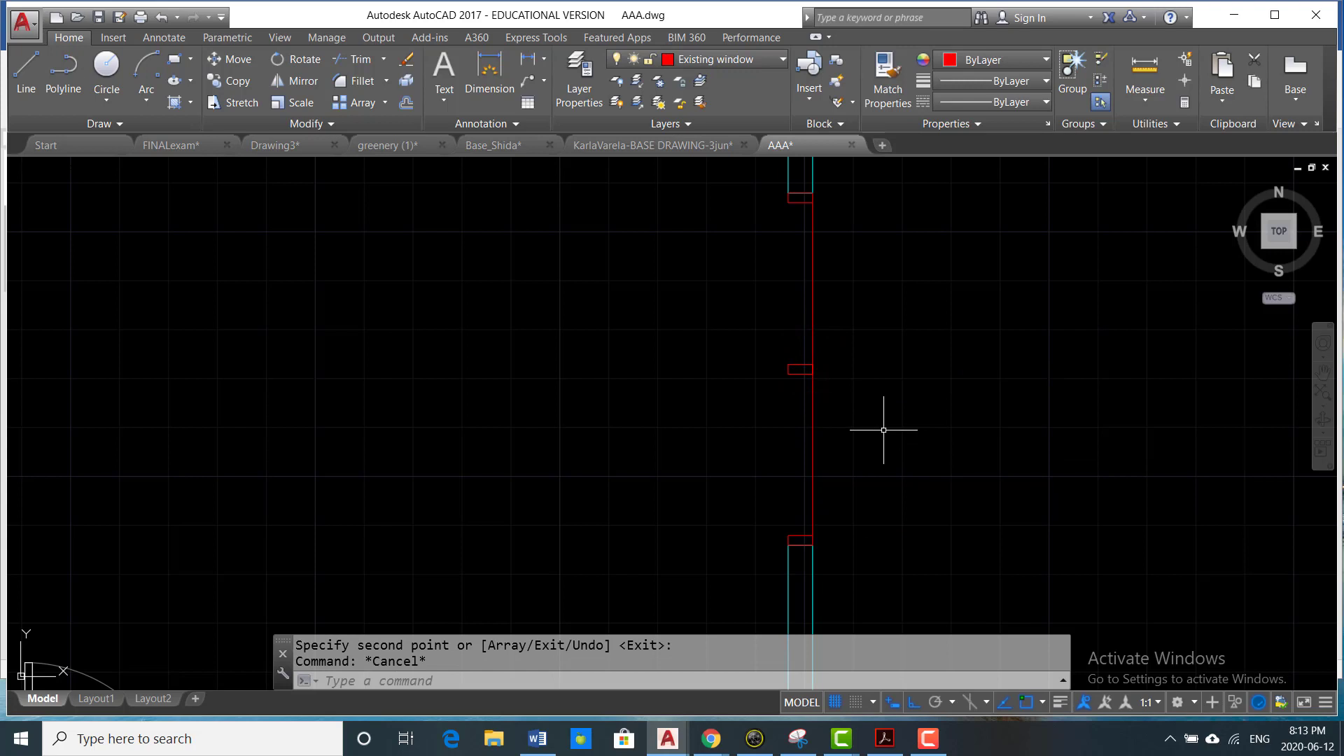
pyautogui.write('o')
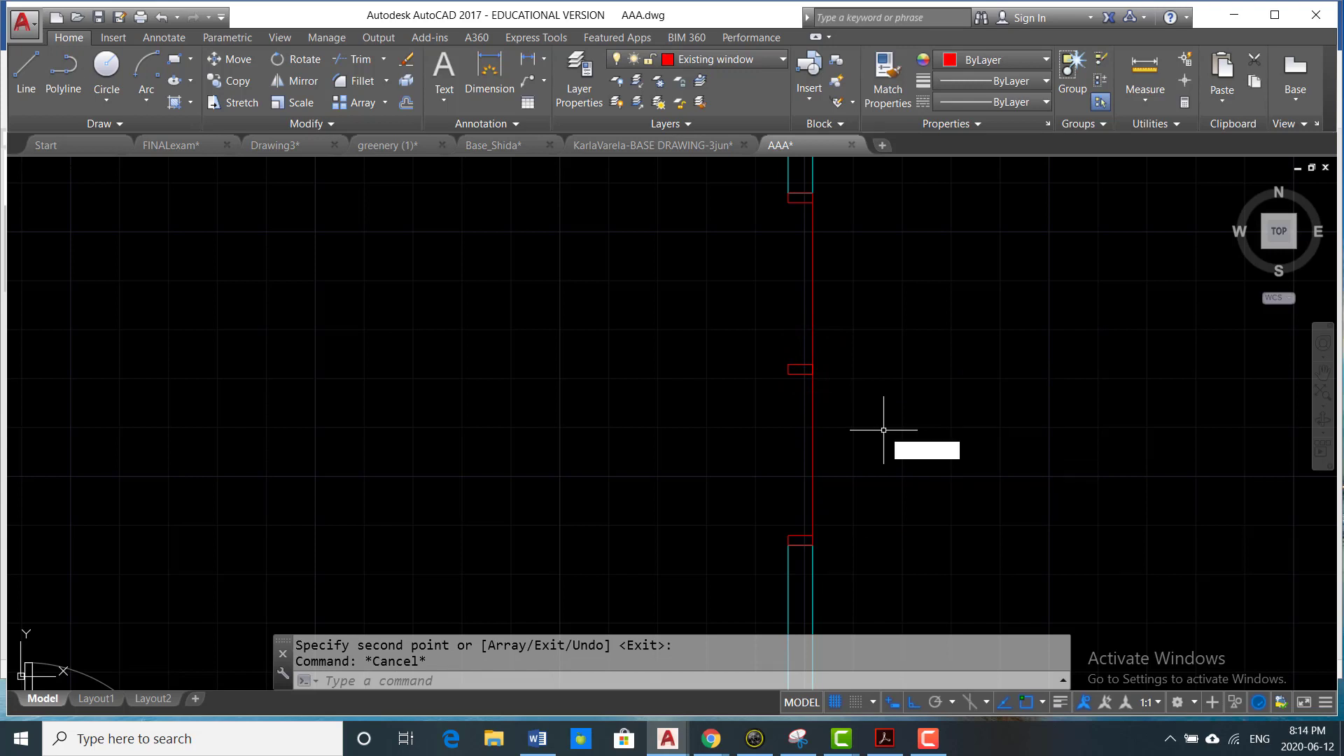
pyautogui.press('Return')
pyautogui.press('Escape')
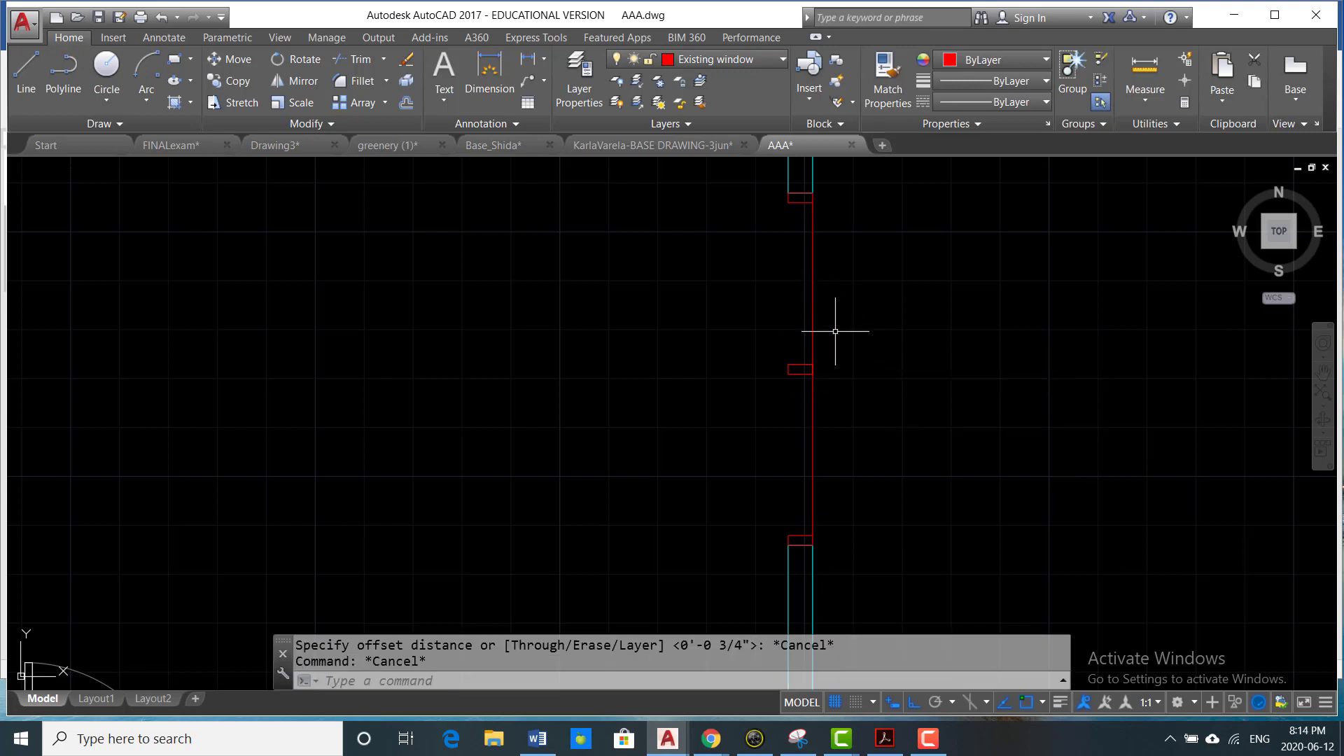
# - Copy the outer window line from the upper rectangle's lower-right corner to its lower-left corner on the inner wall face
pyautogui.write('co')
pyautogui.press('Return')
pyautogui.moveTo(855, 291); pyautogui.dragTo(851, 379, button='middle')
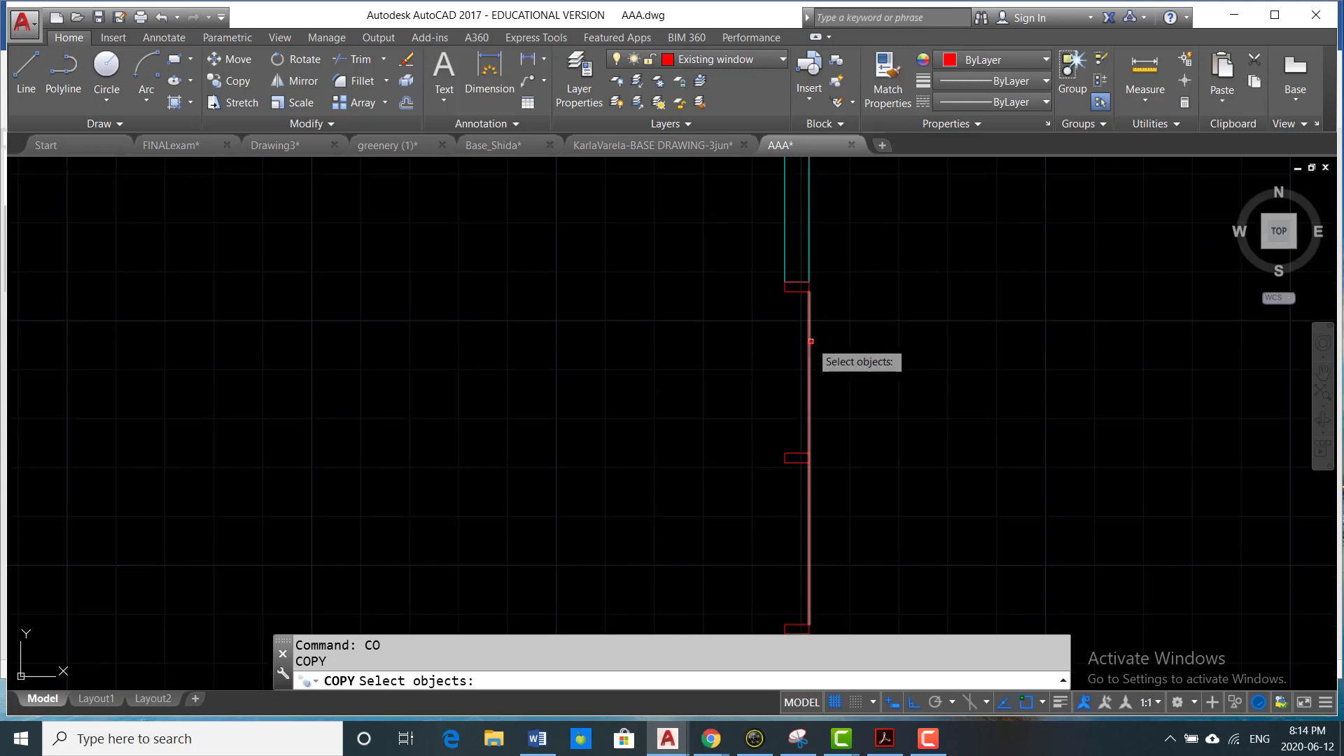
pyautogui.click(810, 341)
pyautogui.scroll(4, 809, 336)
pyautogui.press('Return')
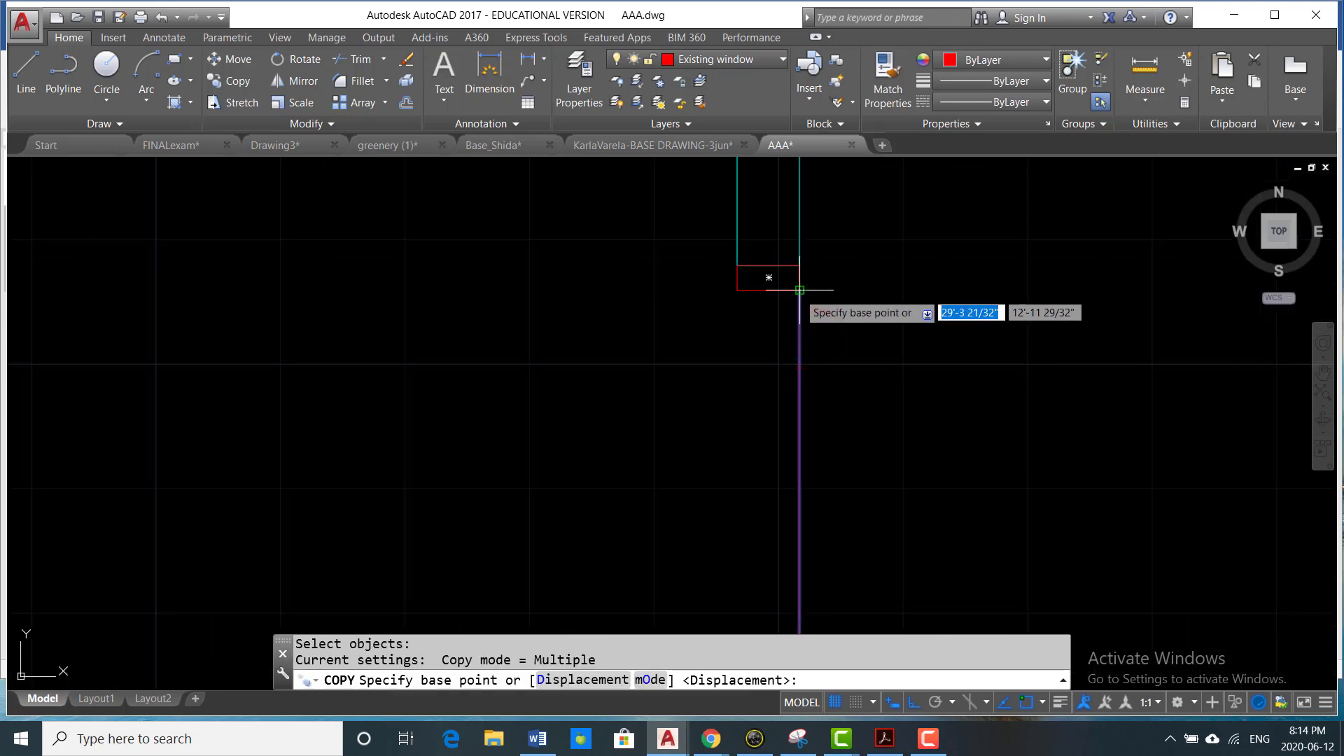
pyautogui.click(800, 290)
pyautogui.click(742, 289)
pyautogui.scroll(-1, 818, 372)
pyautogui.press('Escape')
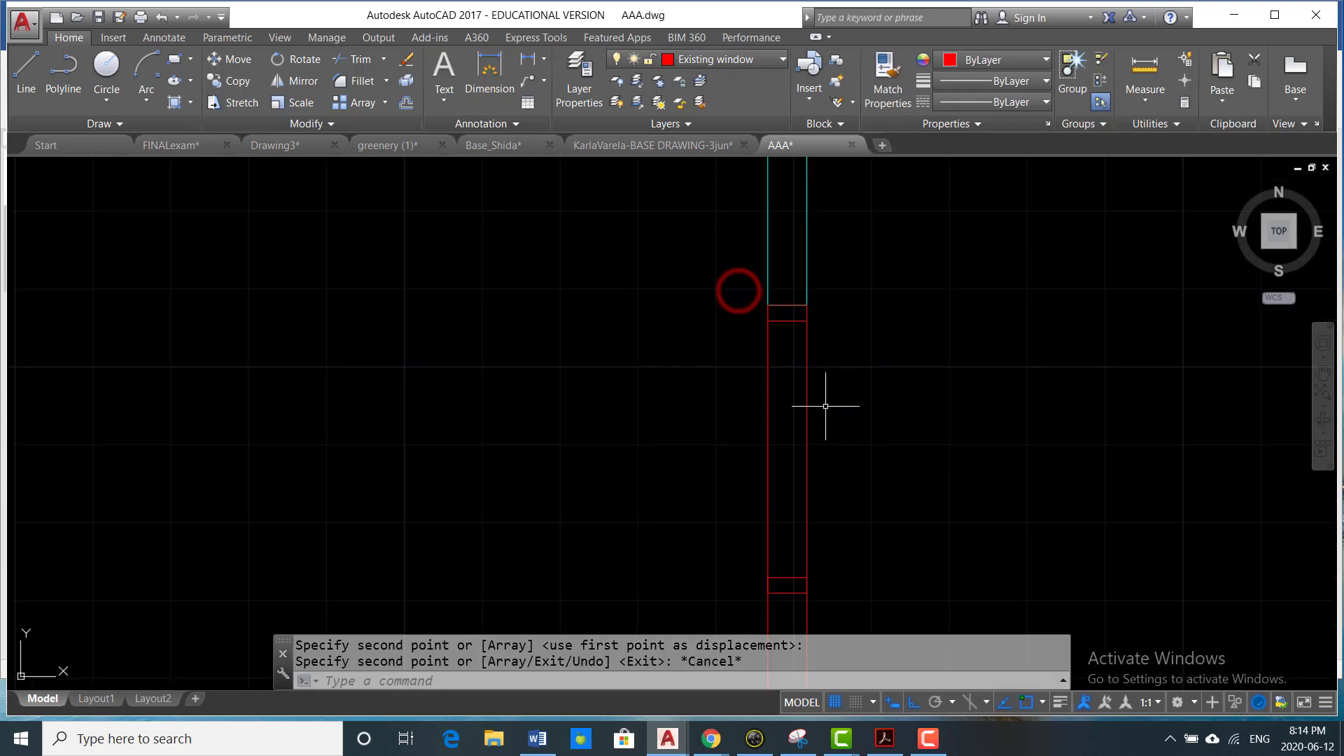
# - Make Existing glass the current layer
pyautogui.scroll(-5, 826, 406)
pyautogui.scroll(3, 858, 390)
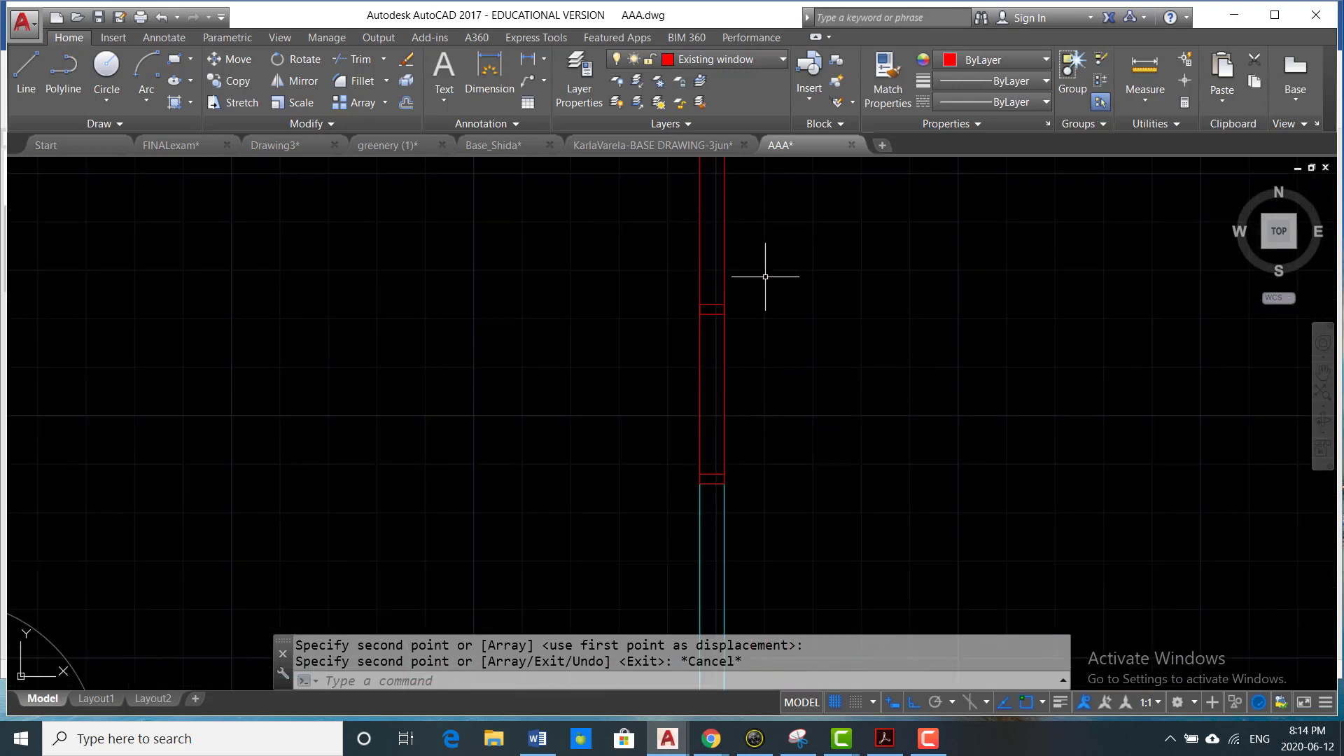
pyautogui.moveTo(766, 230); pyautogui.dragTo(774, 357, button='middle')
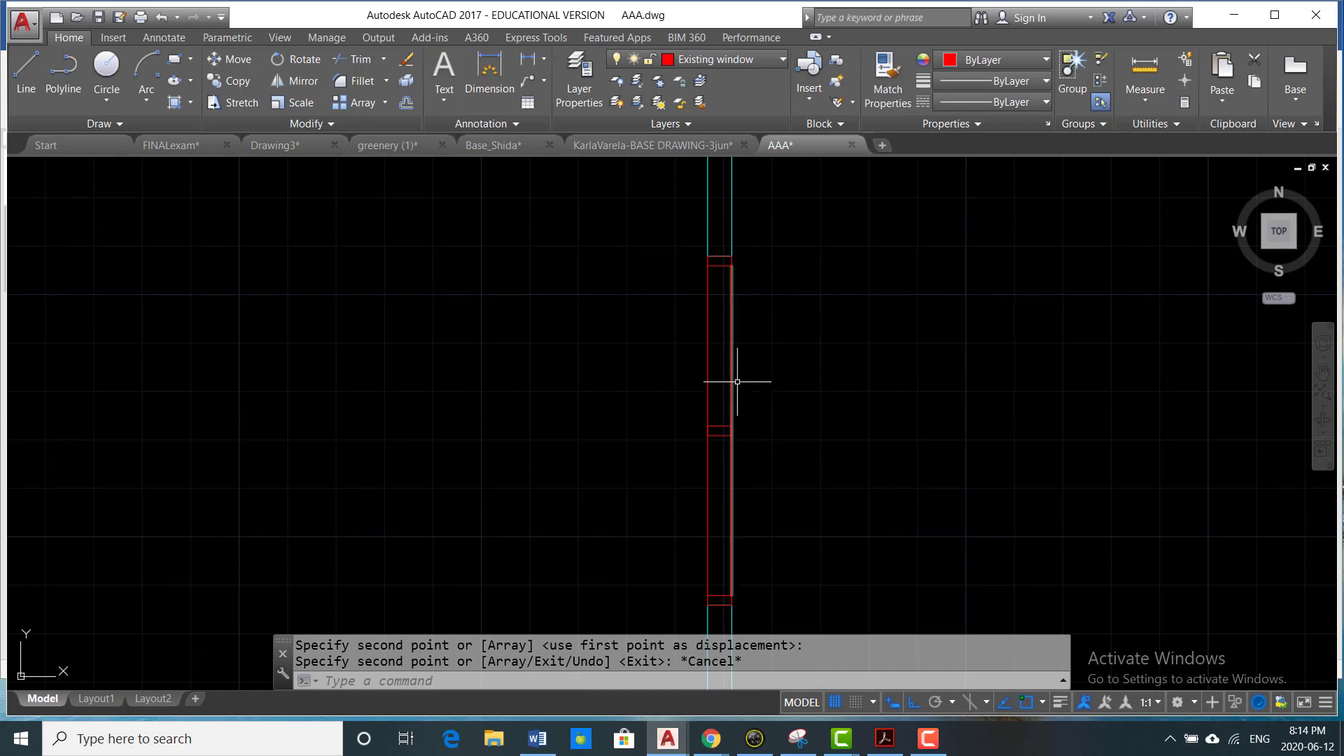
pyautogui.click(782, 61)
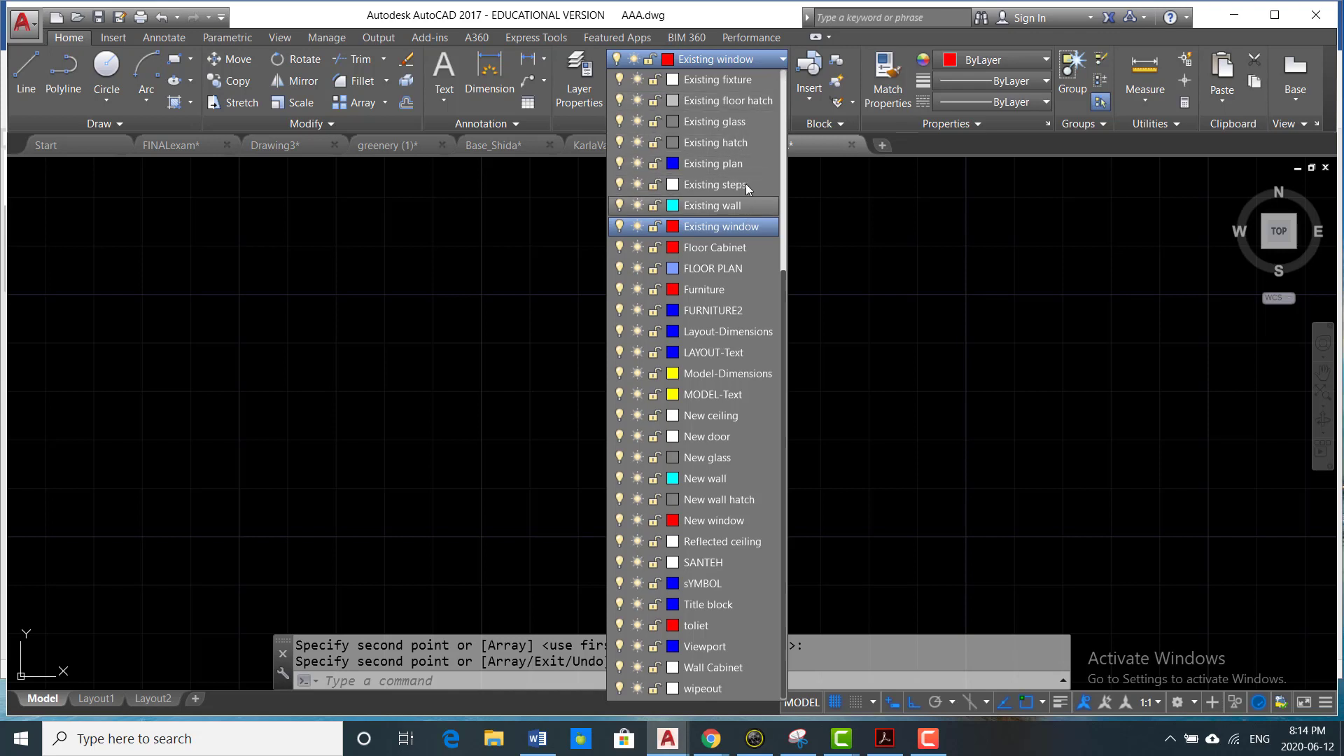
pyautogui.click(721, 121)
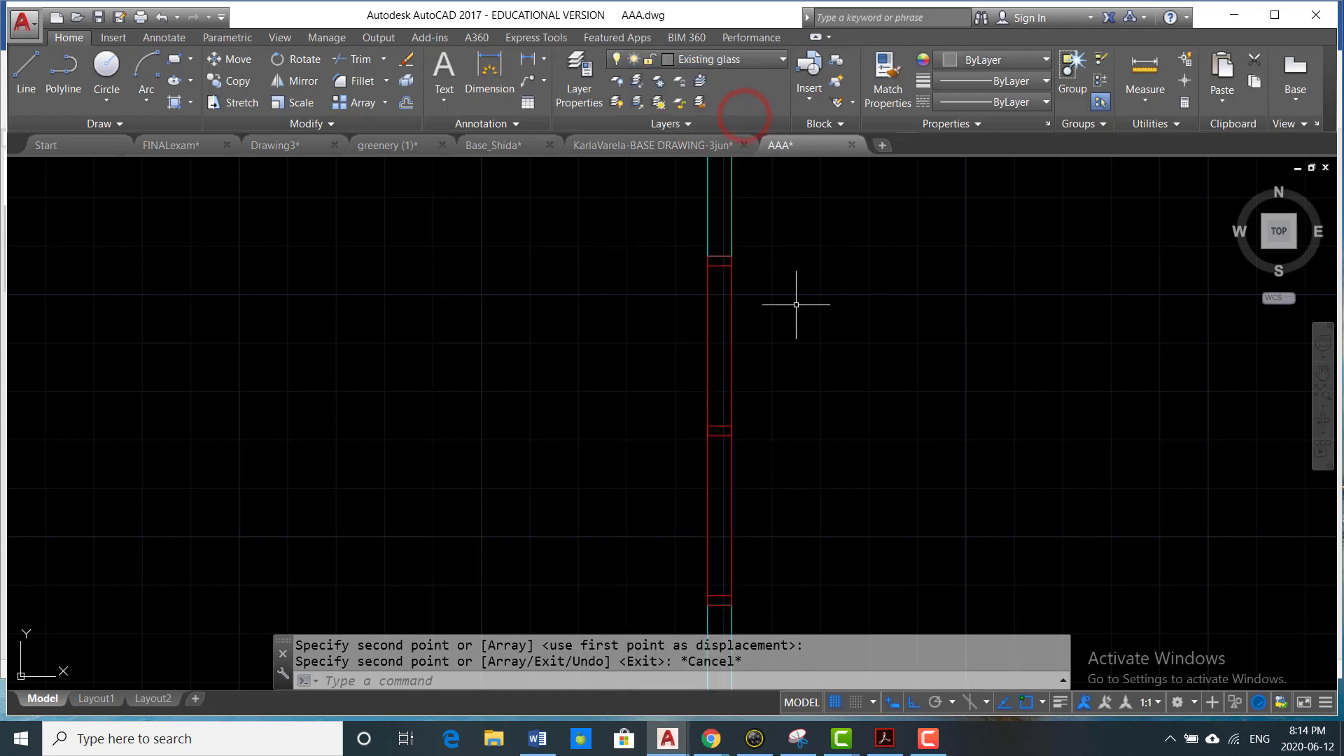
# - Draw a centred glass line in the window's upper half, from the upper rectangle's edge midpoint to the middle rectangle's edge midpoint
pyautogui.write('L')
pyautogui.press('Return')
pyautogui.scroll(4, 712, 294)
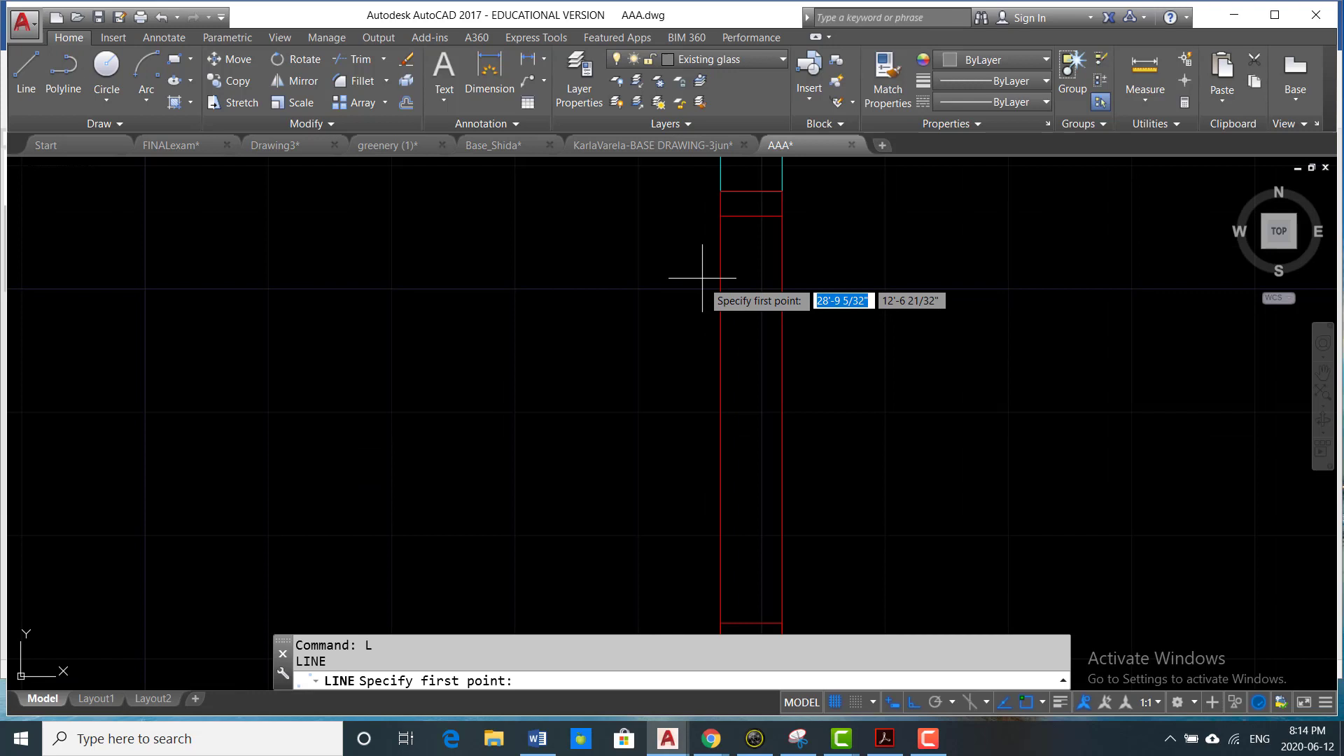
pyautogui.click(751, 217)
pyautogui.scroll(-3, 735, 350)
pyautogui.scroll(5, 688, 300)
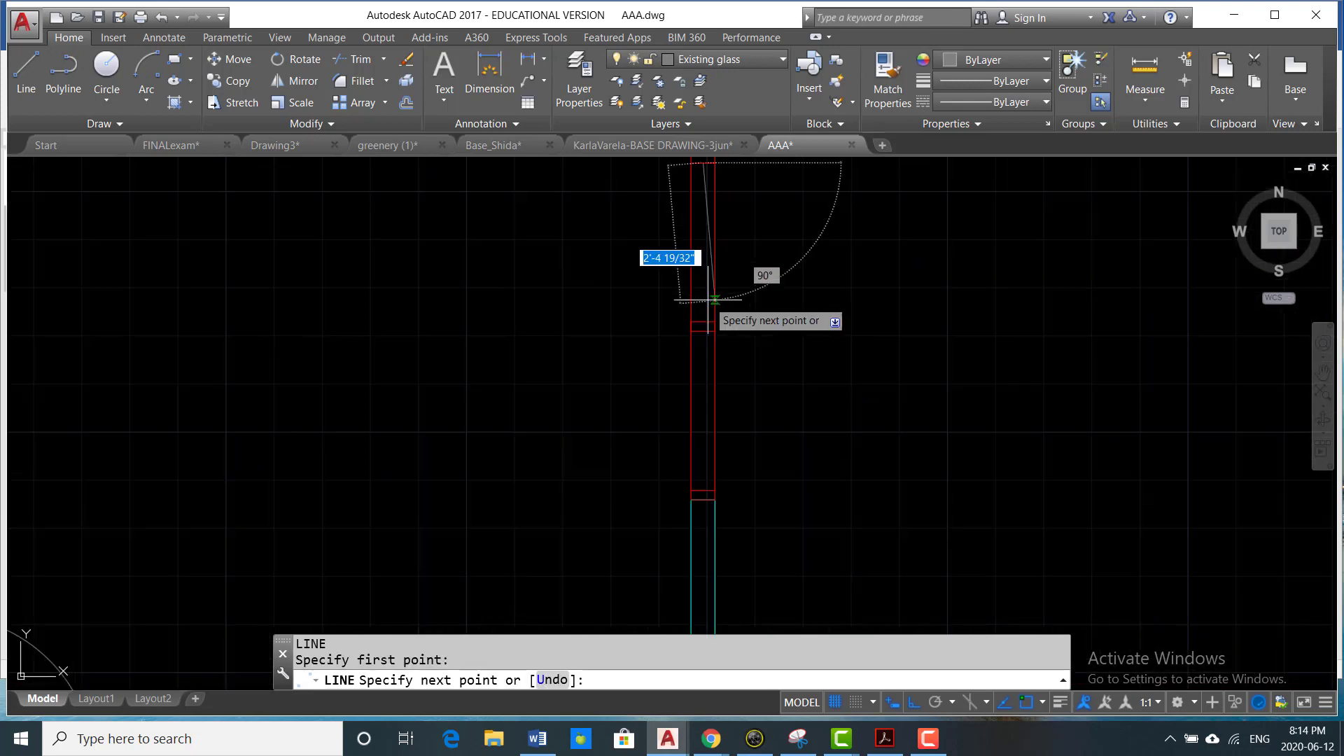
pyautogui.click(705, 395)
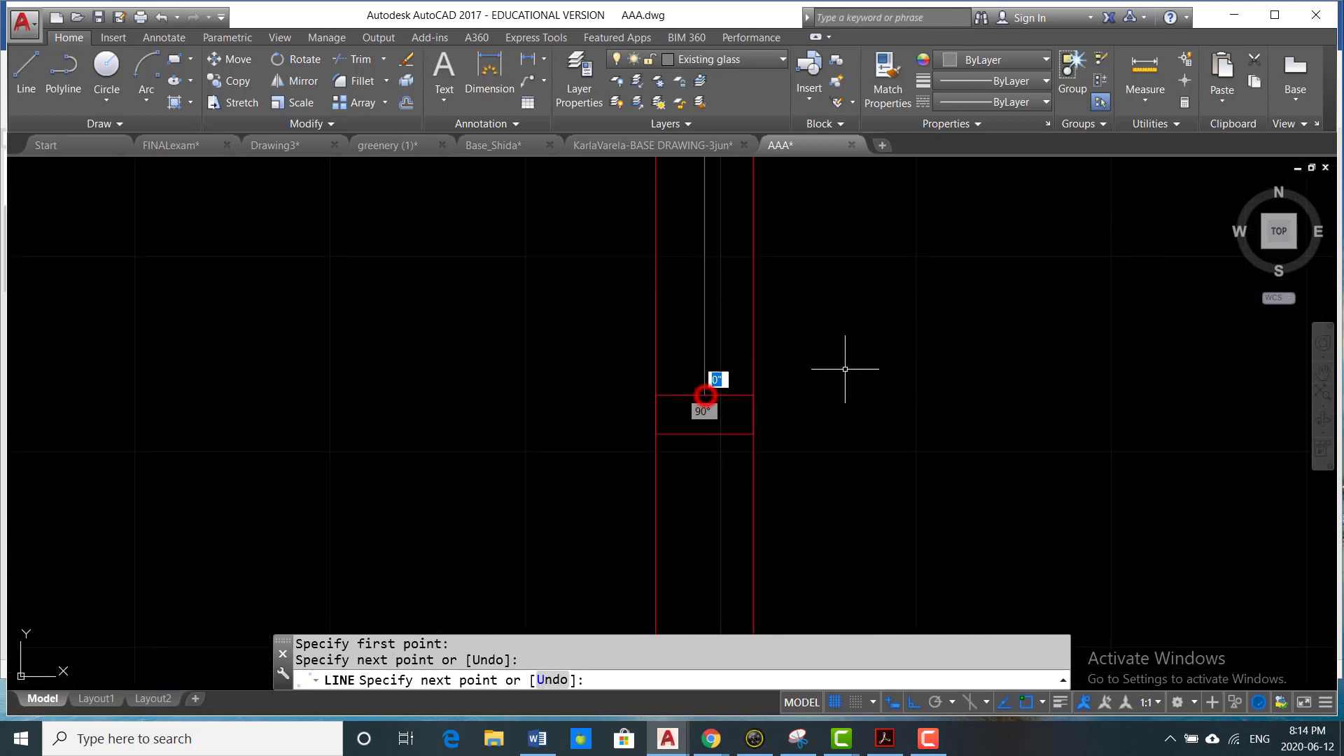
pyautogui.press('Escape')
pyautogui.press('Escape')
# - Offset the centred glass line by 0.5 inch to both sides
pyautogui.write('o')
pyautogui.press('Return')
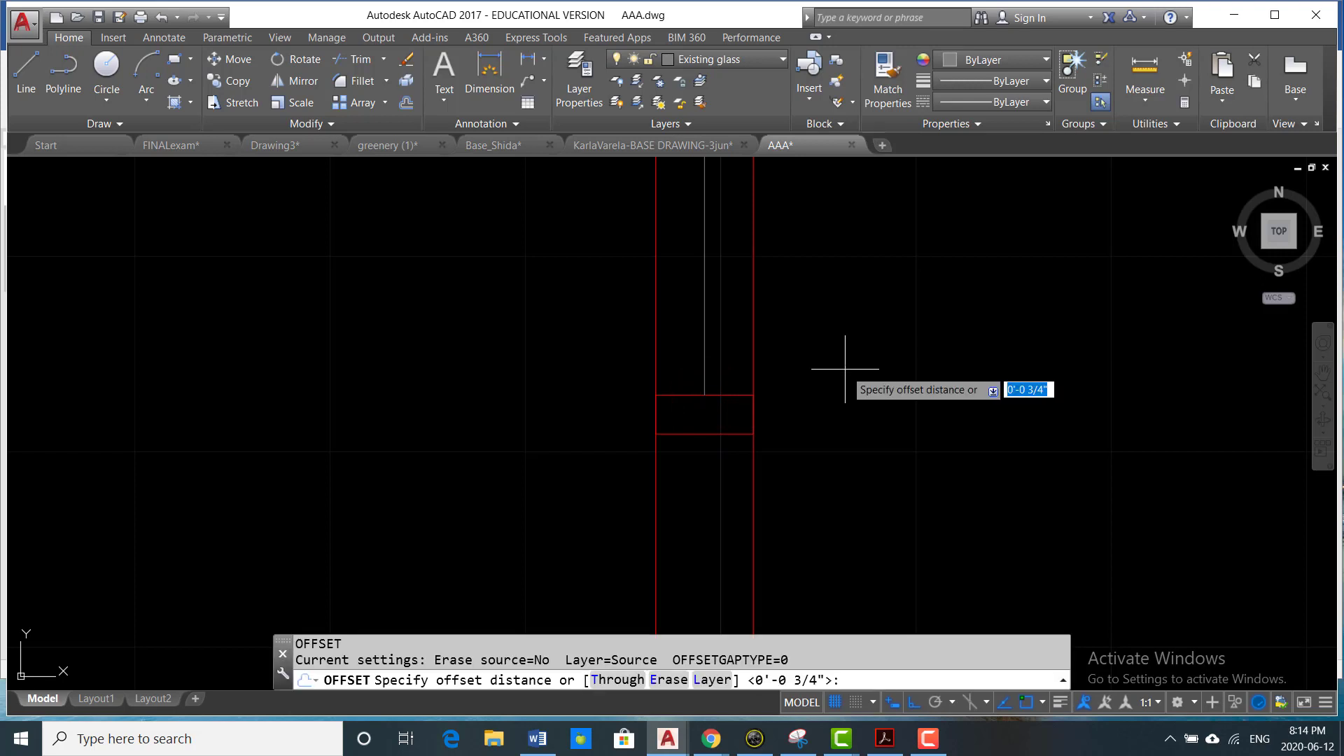
pyautogui.write('.5')
pyautogui.press('Return')
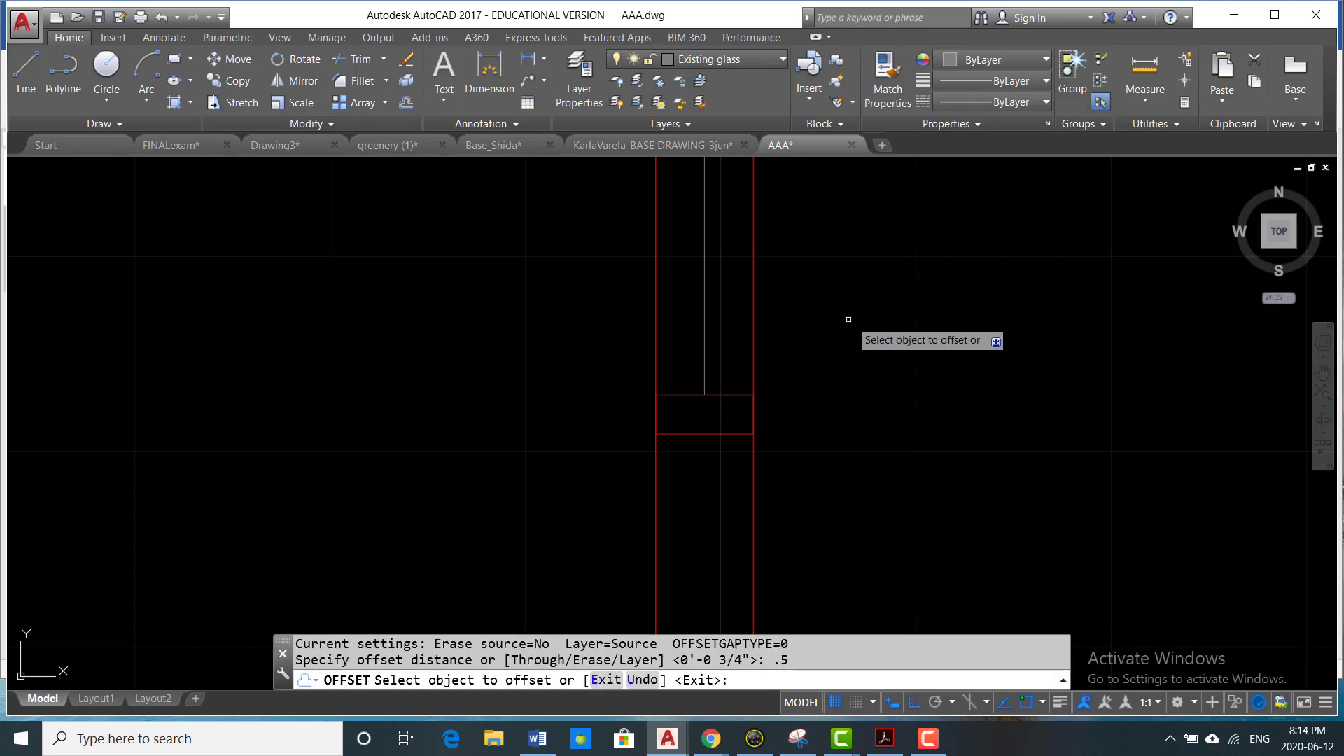
pyautogui.click(705, 355)
pyautogui.click(586, 365)
pyautogui.scroll(2, 668, 379)
pyautogui.click(735, 373)
pyautogui.click(892, 355)
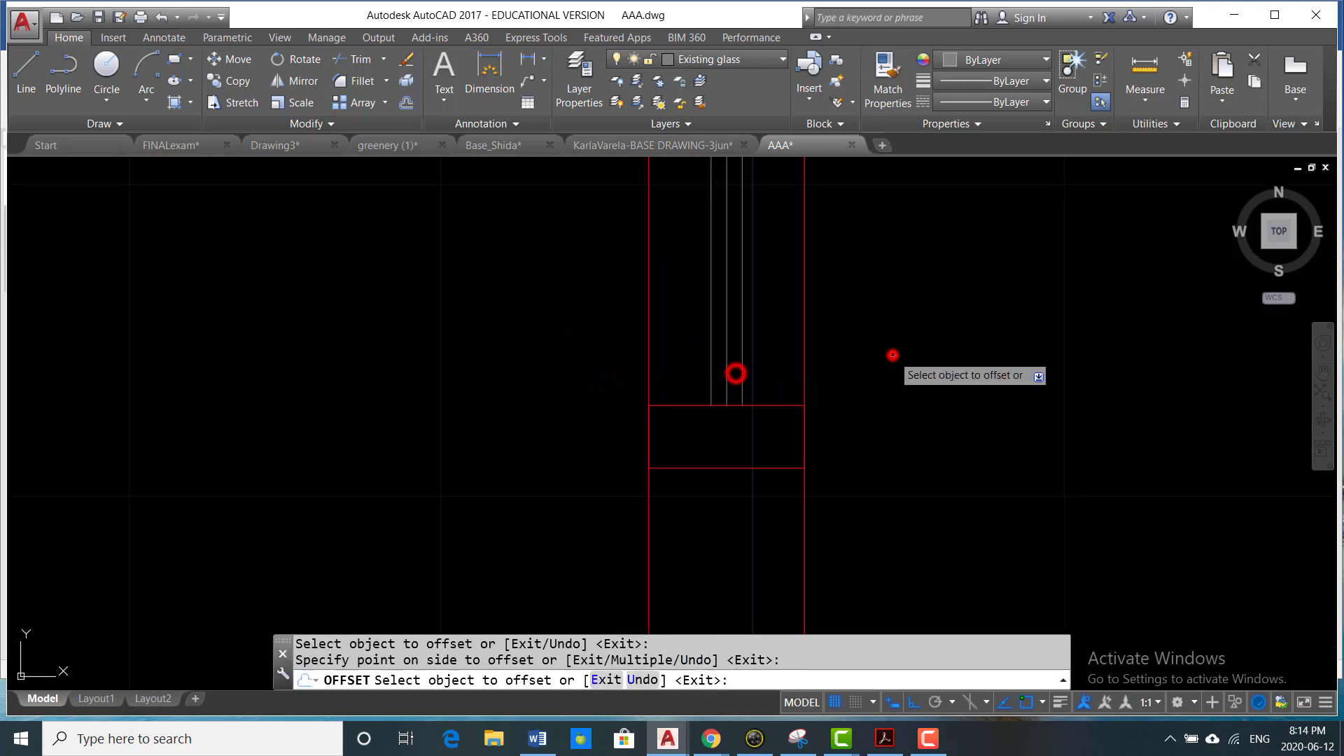
pyautogui.press('Escape')
# - Erase the original centre line between the two offset glass lines
pyautogui.scroll(2, 760, 382)
pyautogui.click(716, 376)
pyautogui.click(704, 379)
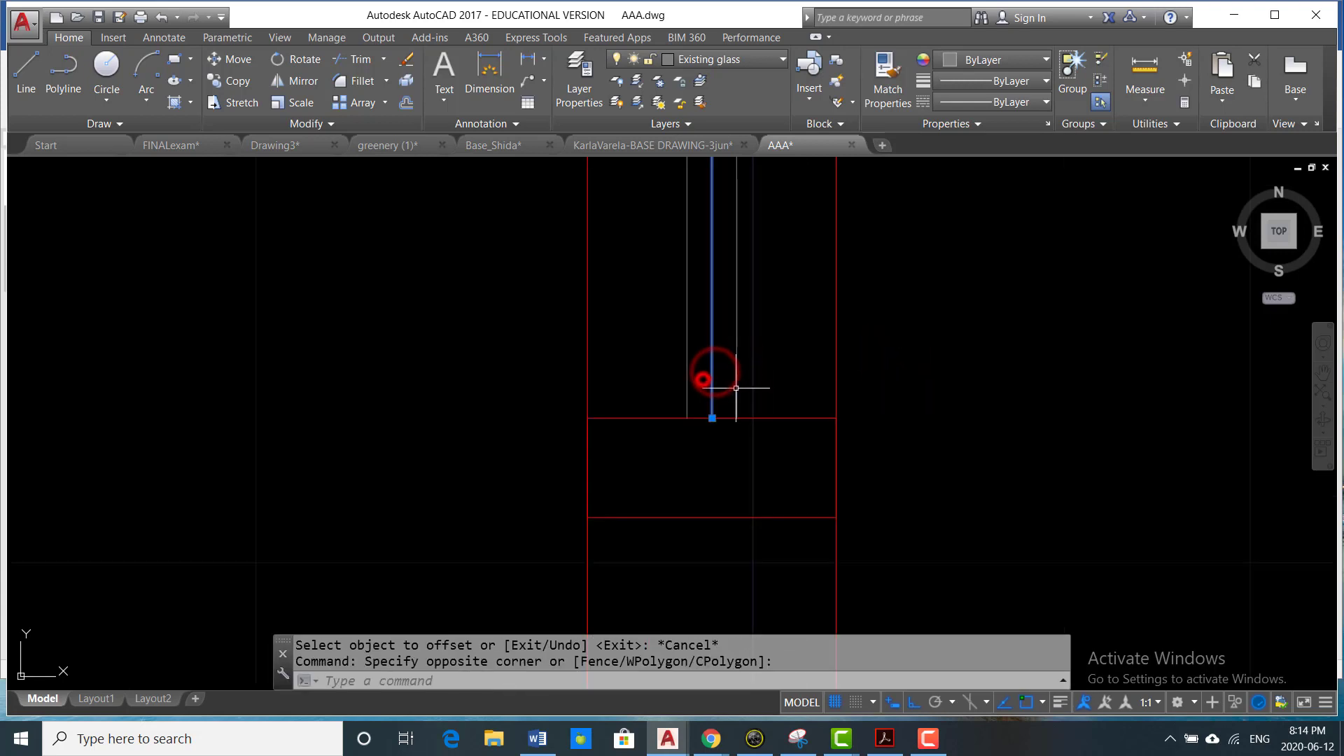
pyautogui.write('E')
pyautogui.press('Return')
pyautogui.scroll(-3, 798, 338)
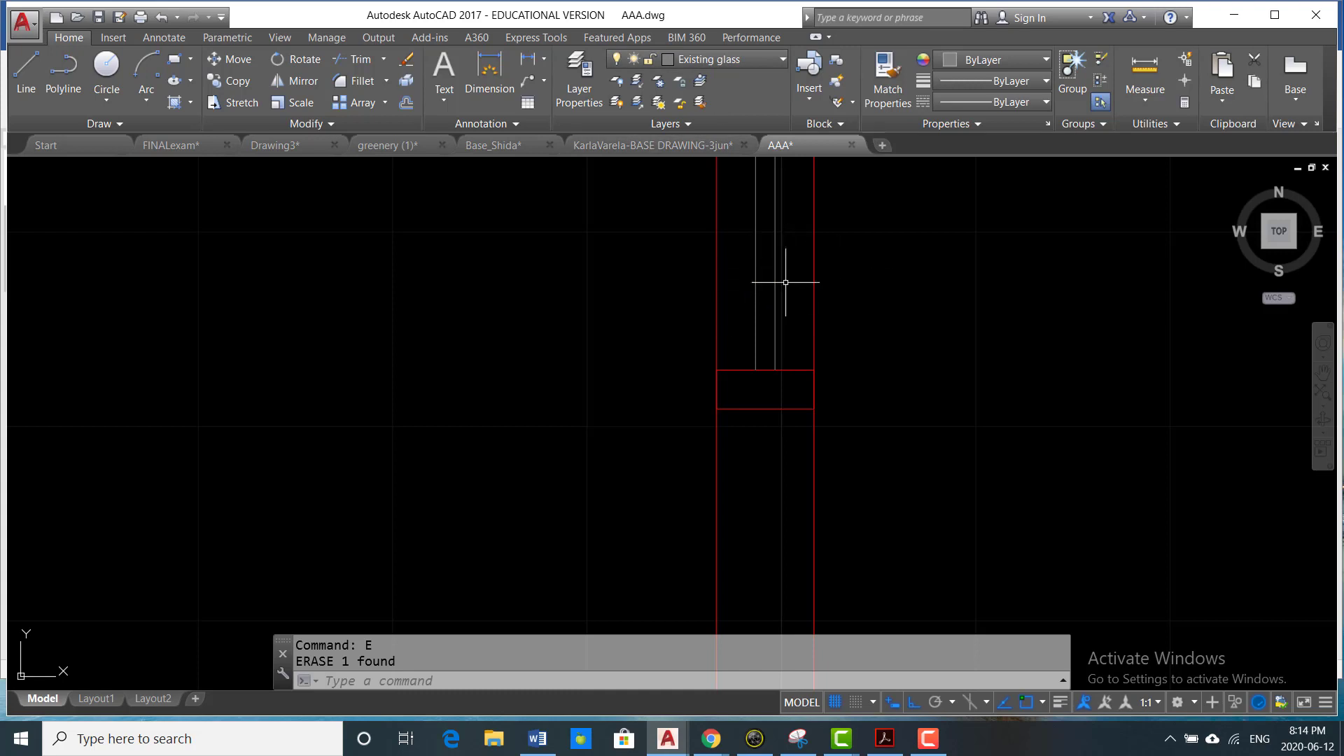
# - Change the colour of the Existing glass layer to white, index color 7
pyautogui.moveTo(756, 286)
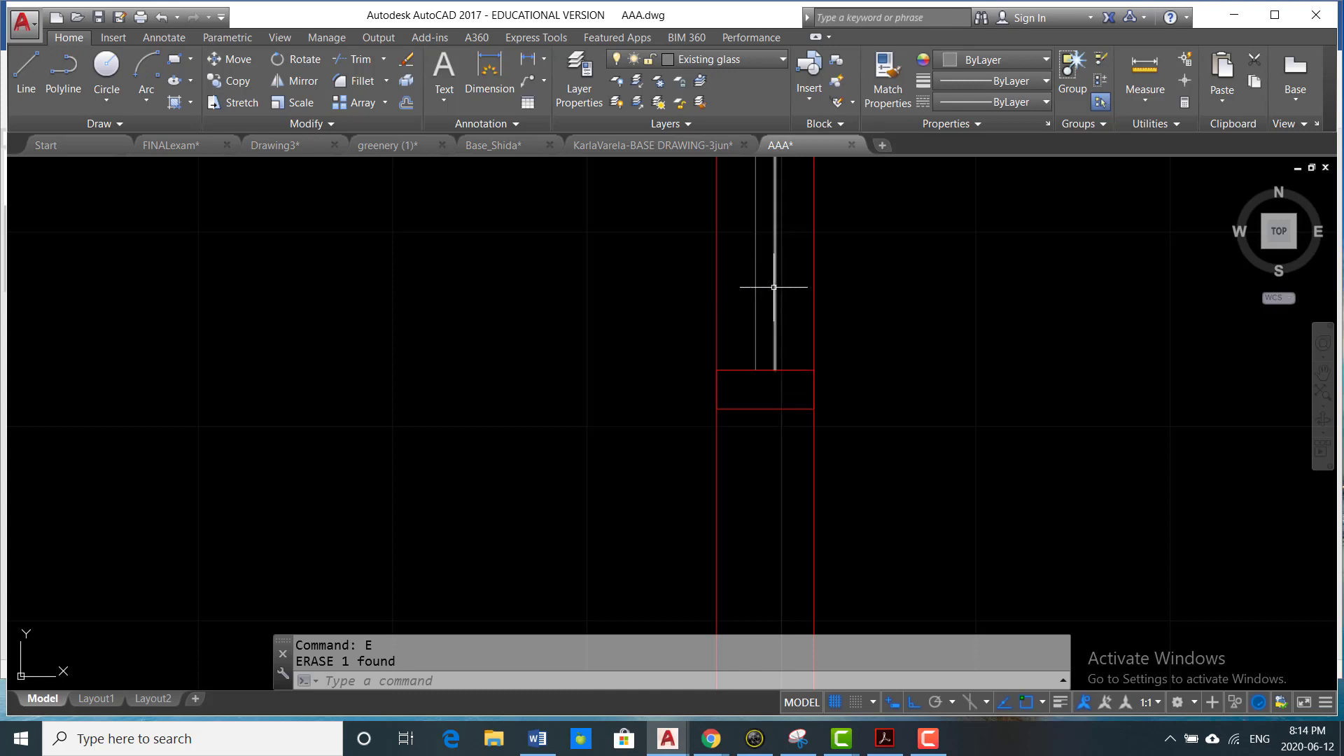
pyautogui.click(580, 73)
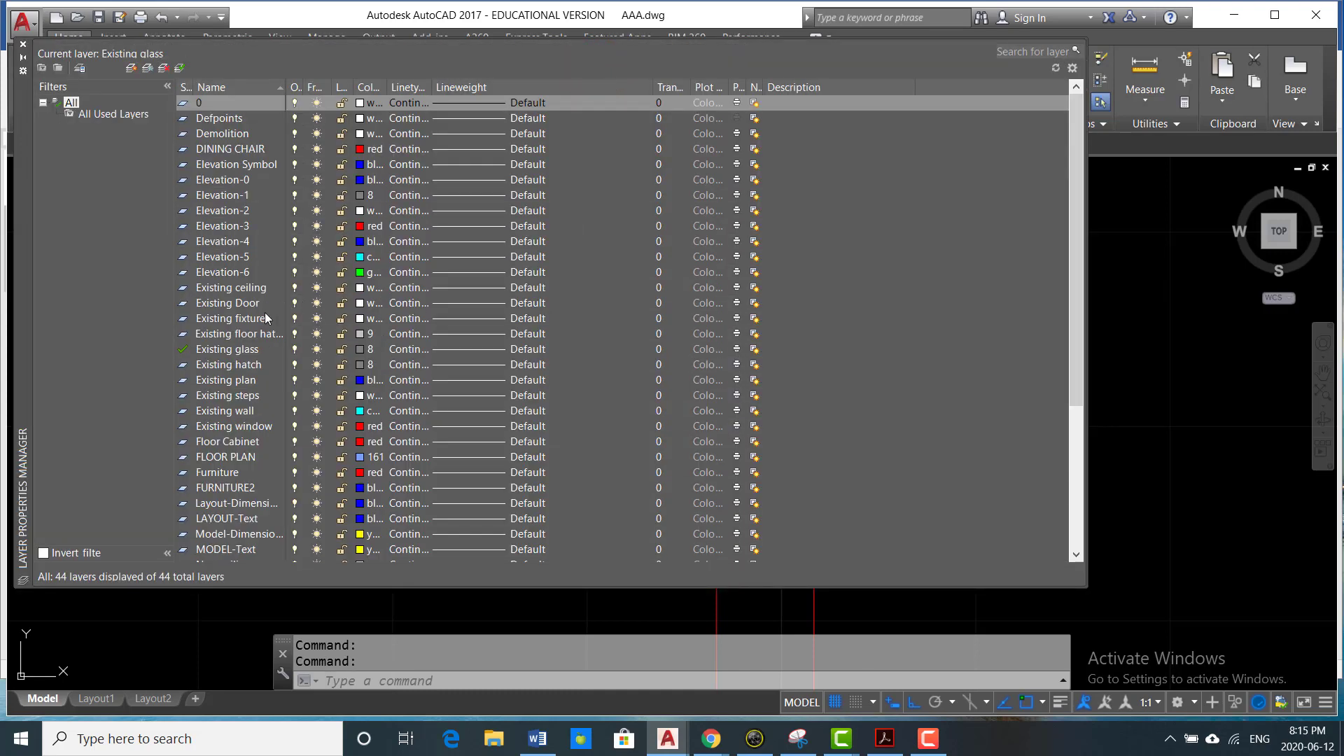
pyautogui.scroll(-2, 241, 332)
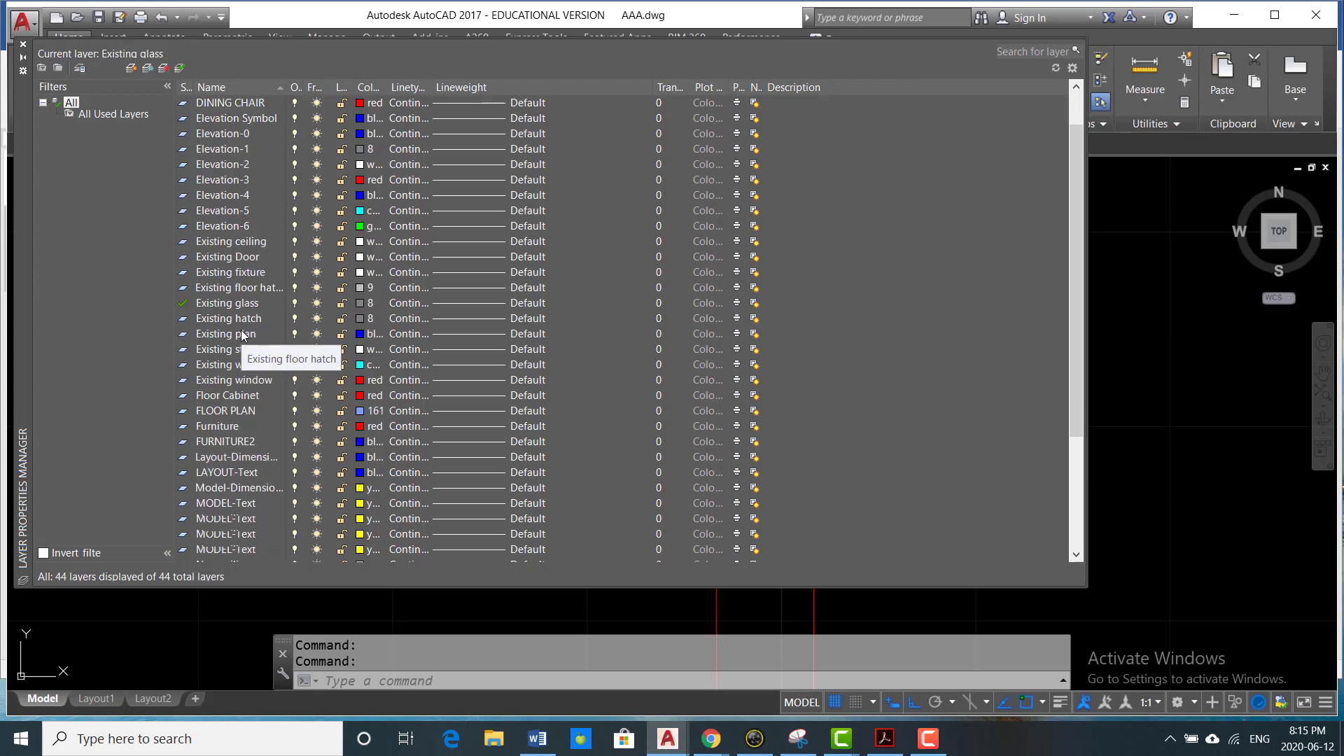
pyautogui.click(239, 257)
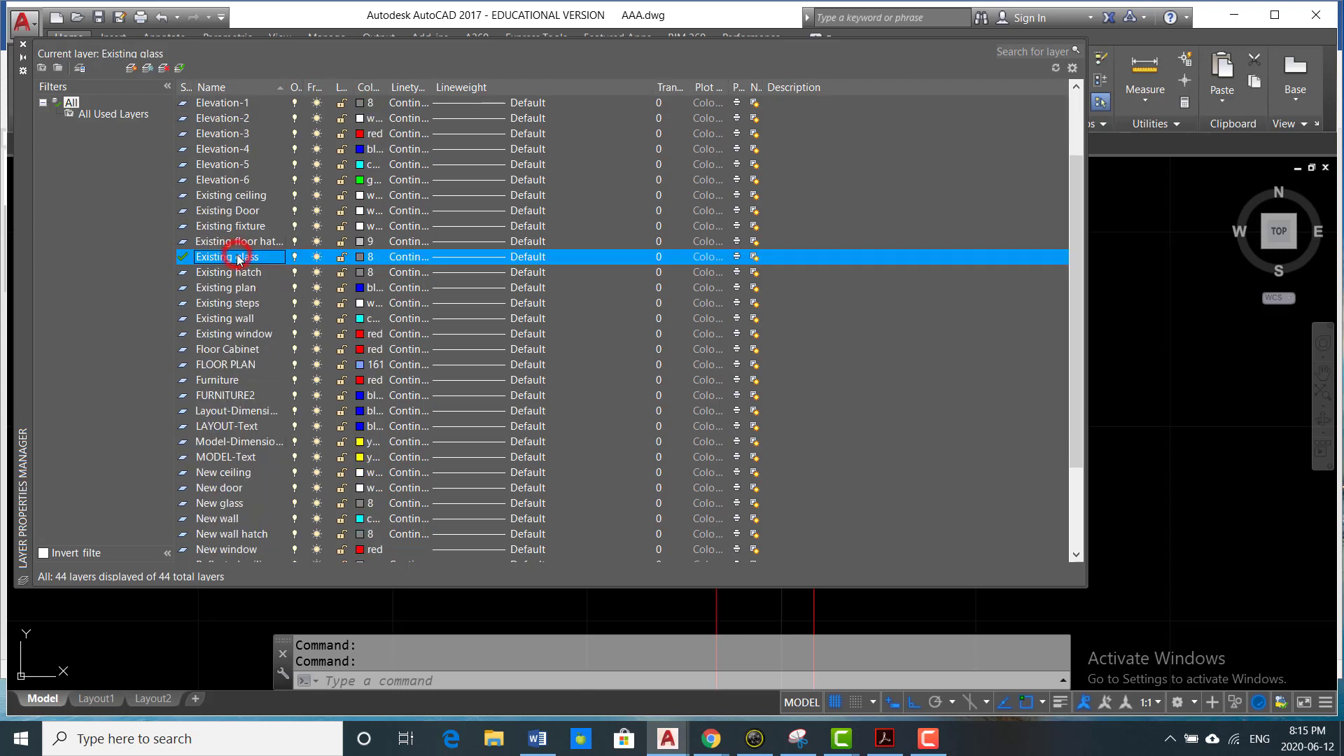
pyautogui.click(360, 258)
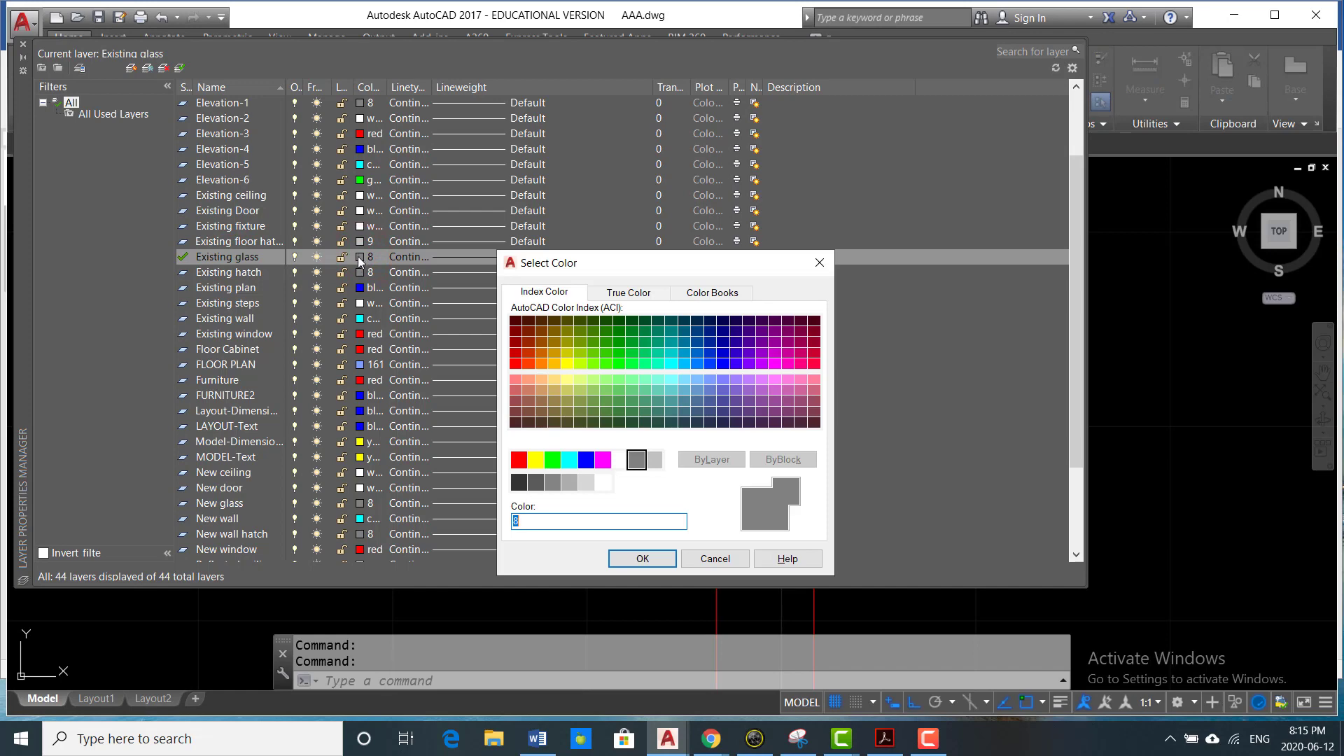
pyautogui.click(619, 460)
pyautogui.click(641, 558)
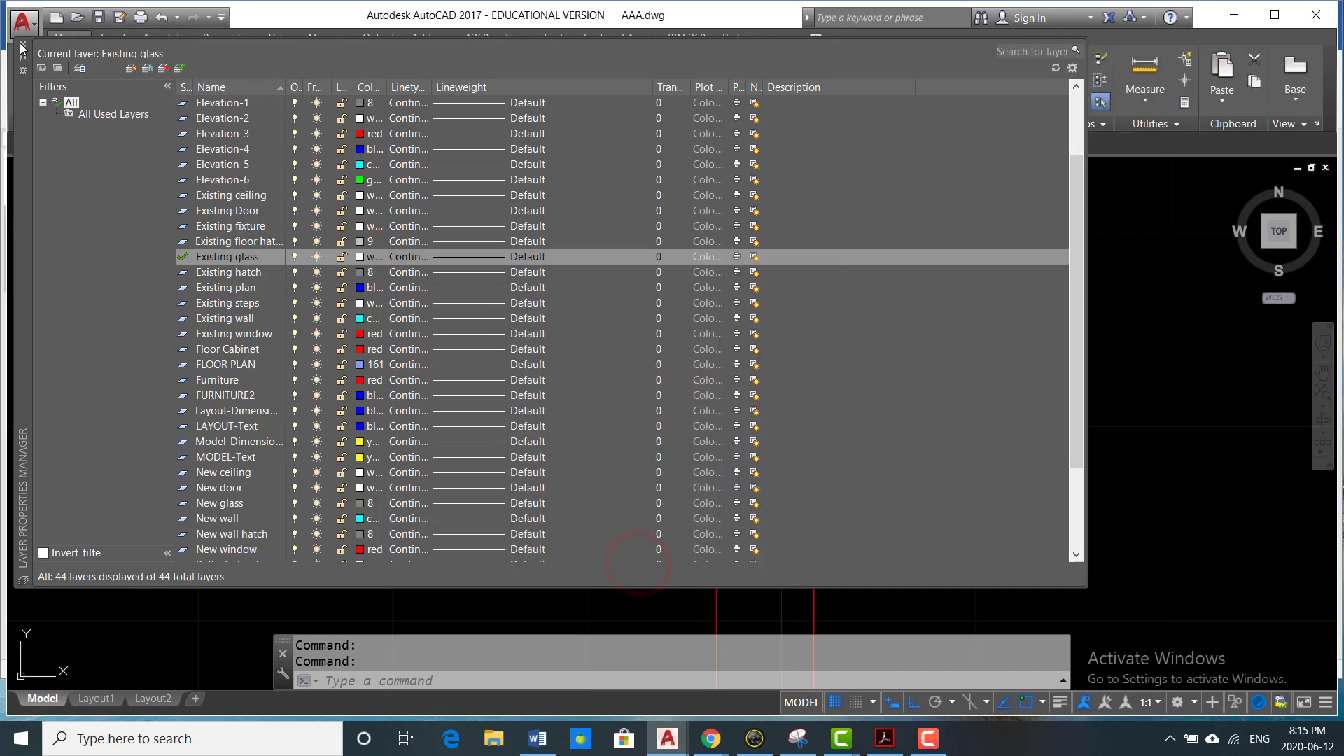
pyautogui.click(22, 47)
# - Mirror the two glass lines into the window's lower half about a horizontal line through the middle rectangle's side midpoint, keeping the originals
pyautogui.scroll(-4, 696, 354)
pyautogui.scroll(3, 708, 346)
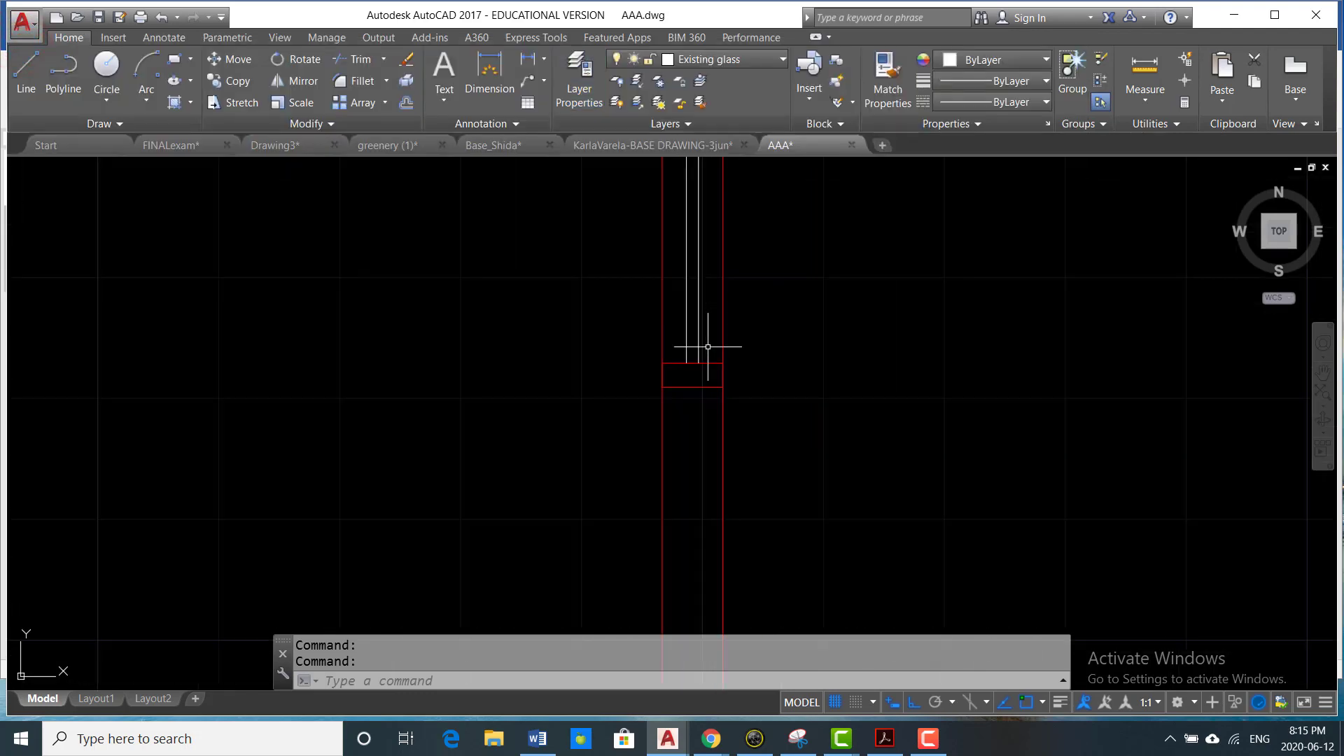
pyautogui.write('MI')
pyautogui.press('Return')
pyautogui.scroll(3, 700, 347)
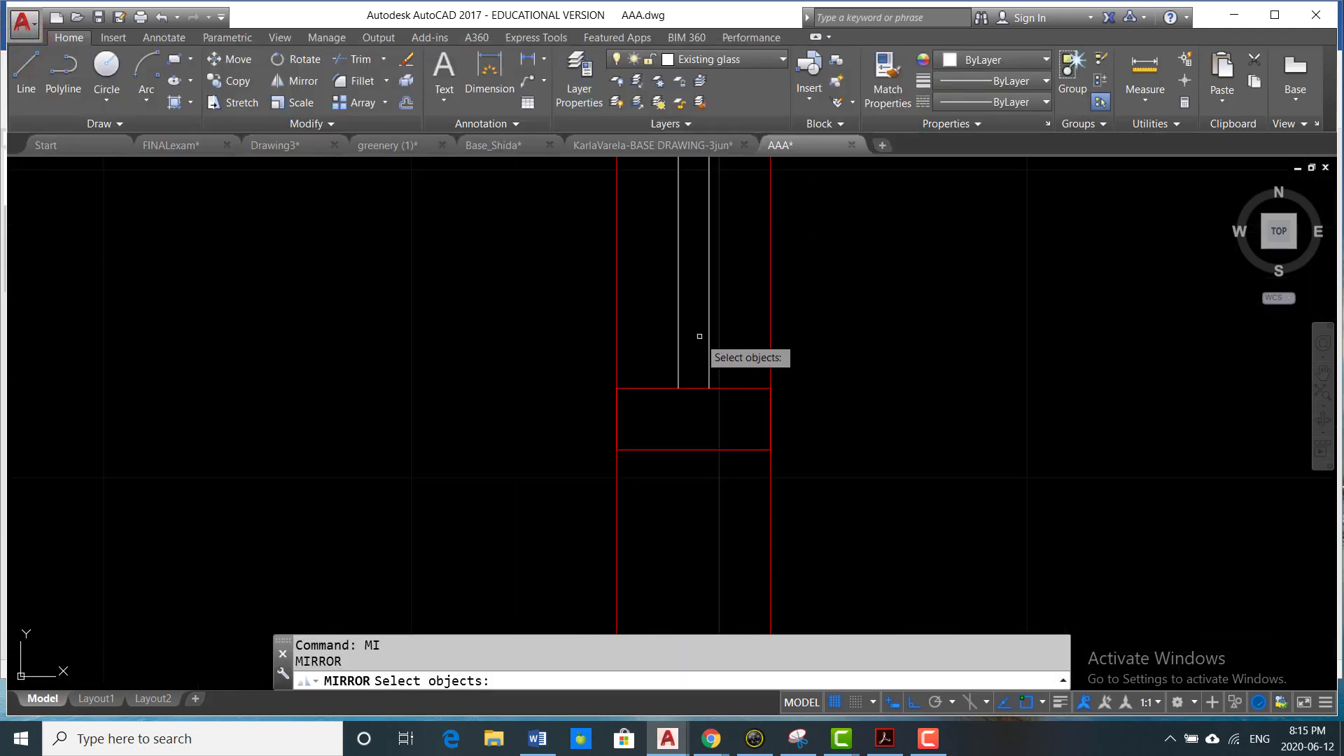
pyautogui.click(716, 304)
pyautogui.click(660, 332)
pyautogui.moveTo(695, 335); pyautogui.dragTo(573, 230, button='middle')
pyautogui.press('Return')
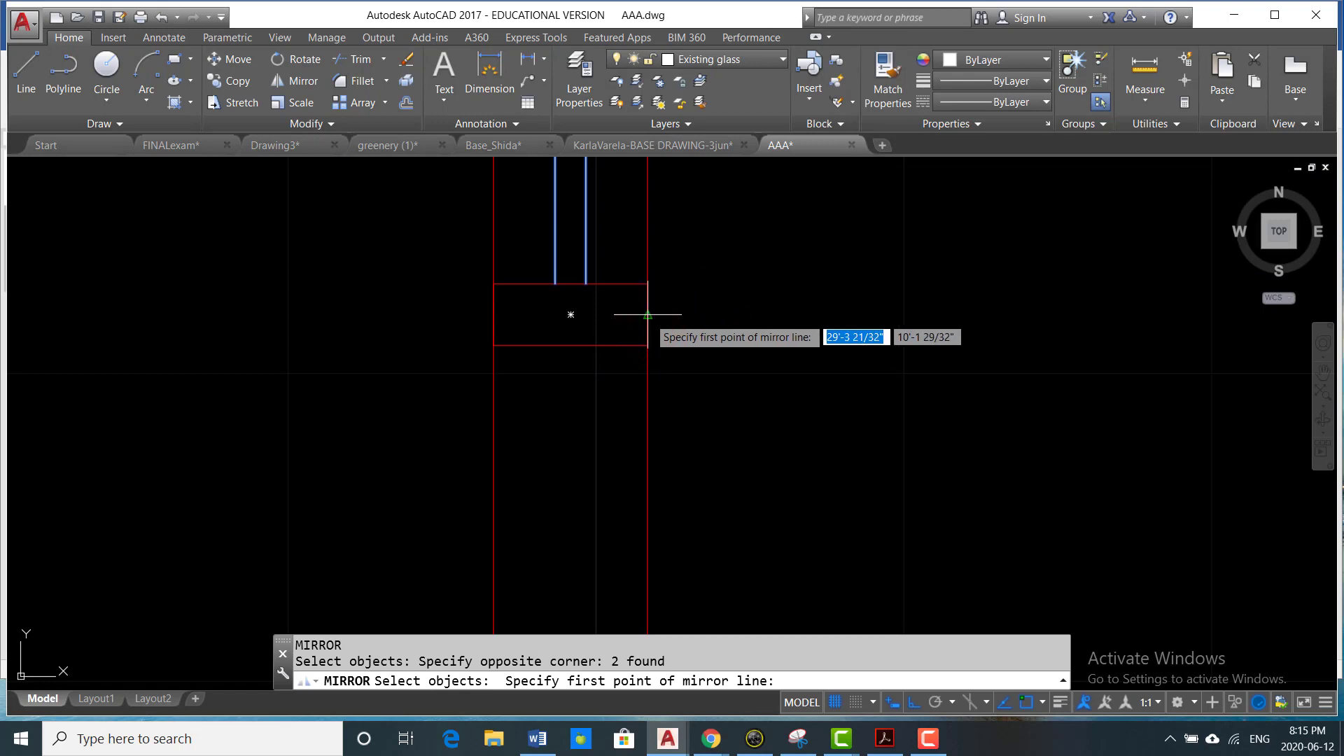
pyautogui.click(649, 317)
pyautogui.click(810, 317)
pyautogui.press('Return')
# - Override the colour of the window's two long outer lines with White
pyautogui.scroll(-5, 816, 336)
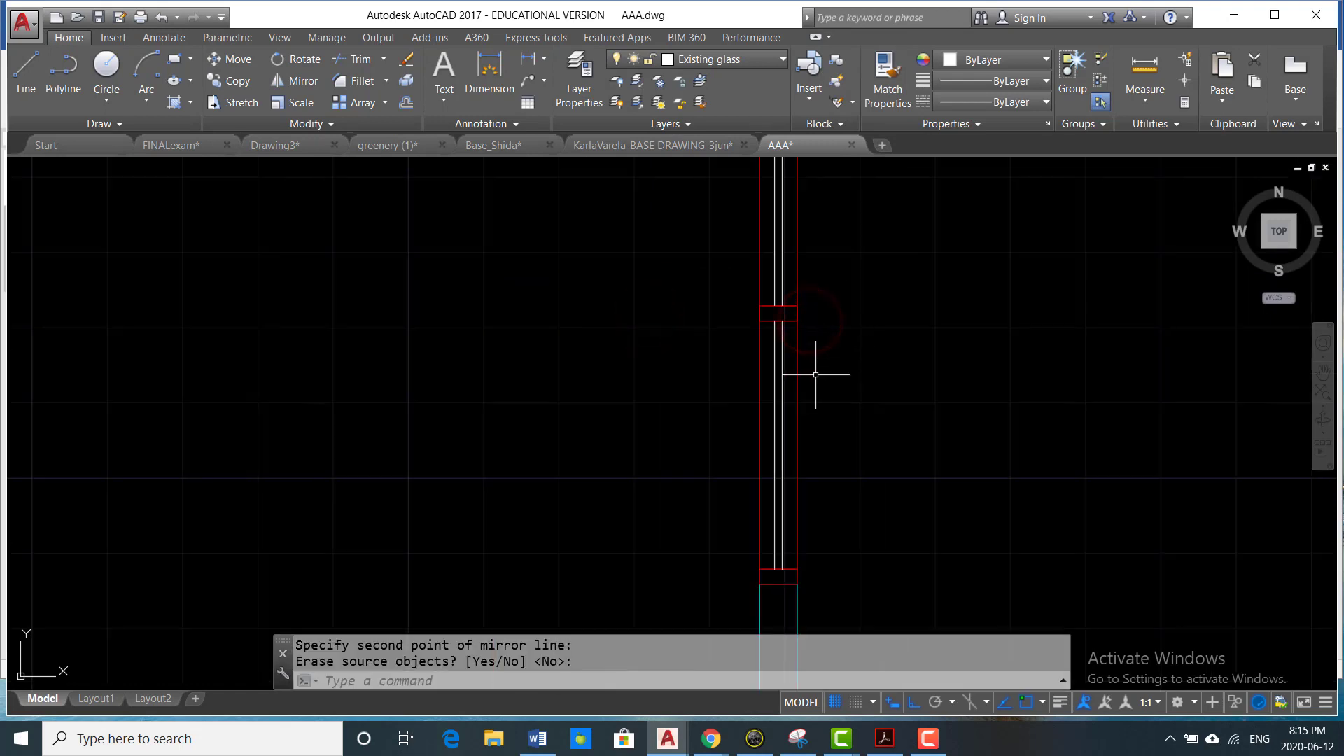
pyautogui.scroll(2, 812, 381)
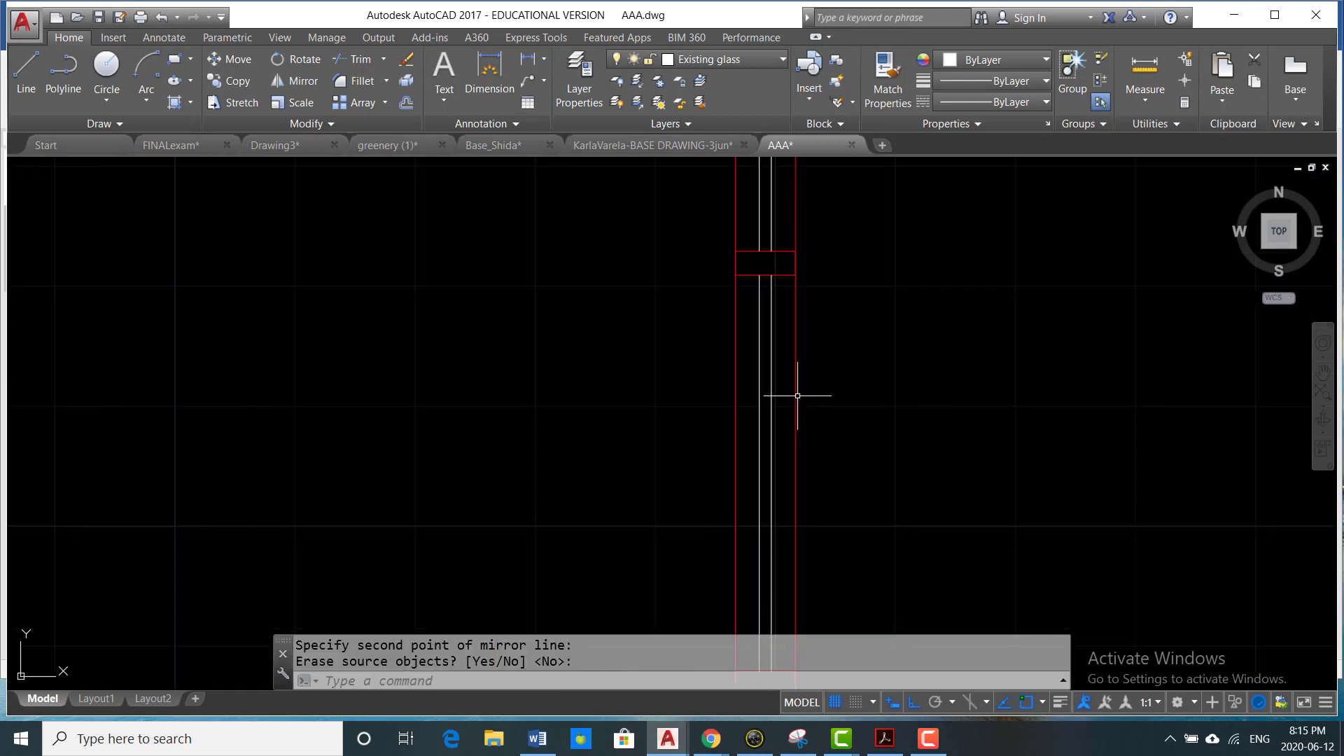
pyautogui.click(779, 301)
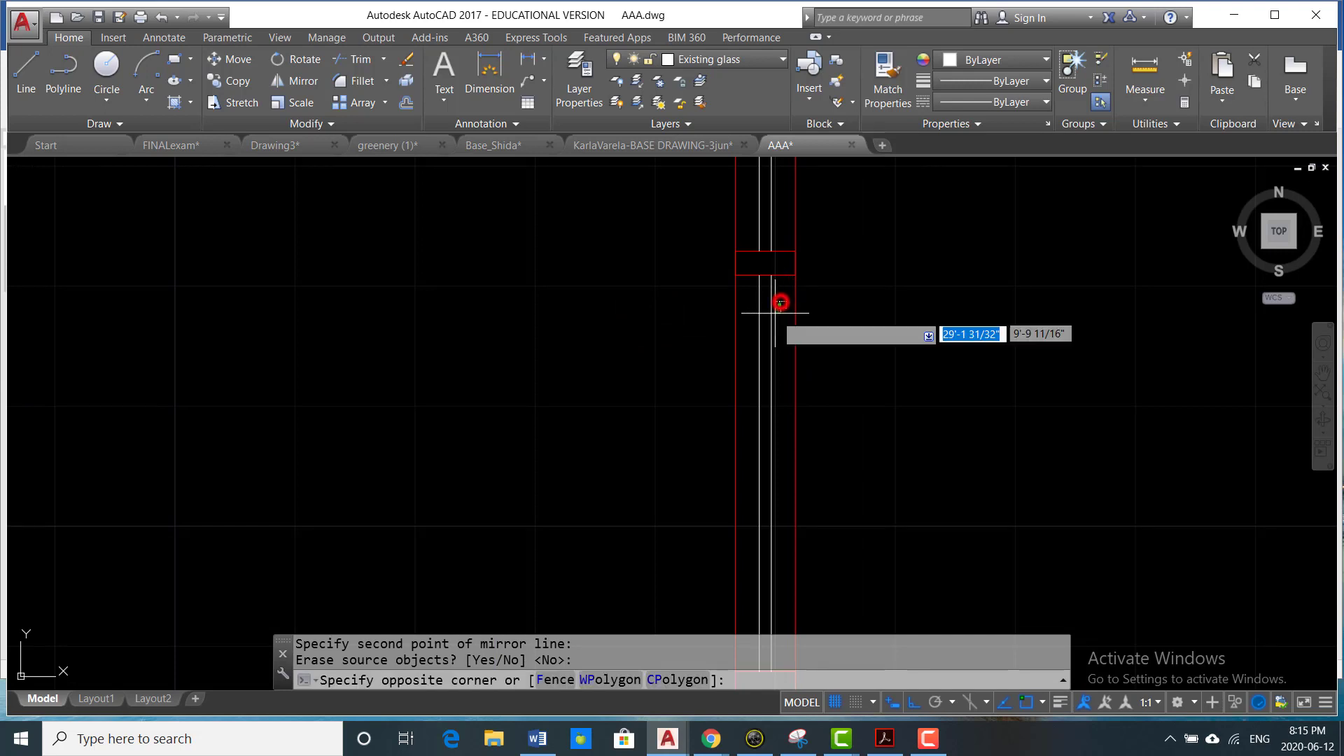
pyautogui.press('Escape')
pyautogui.scroll(-2, 818, 303)
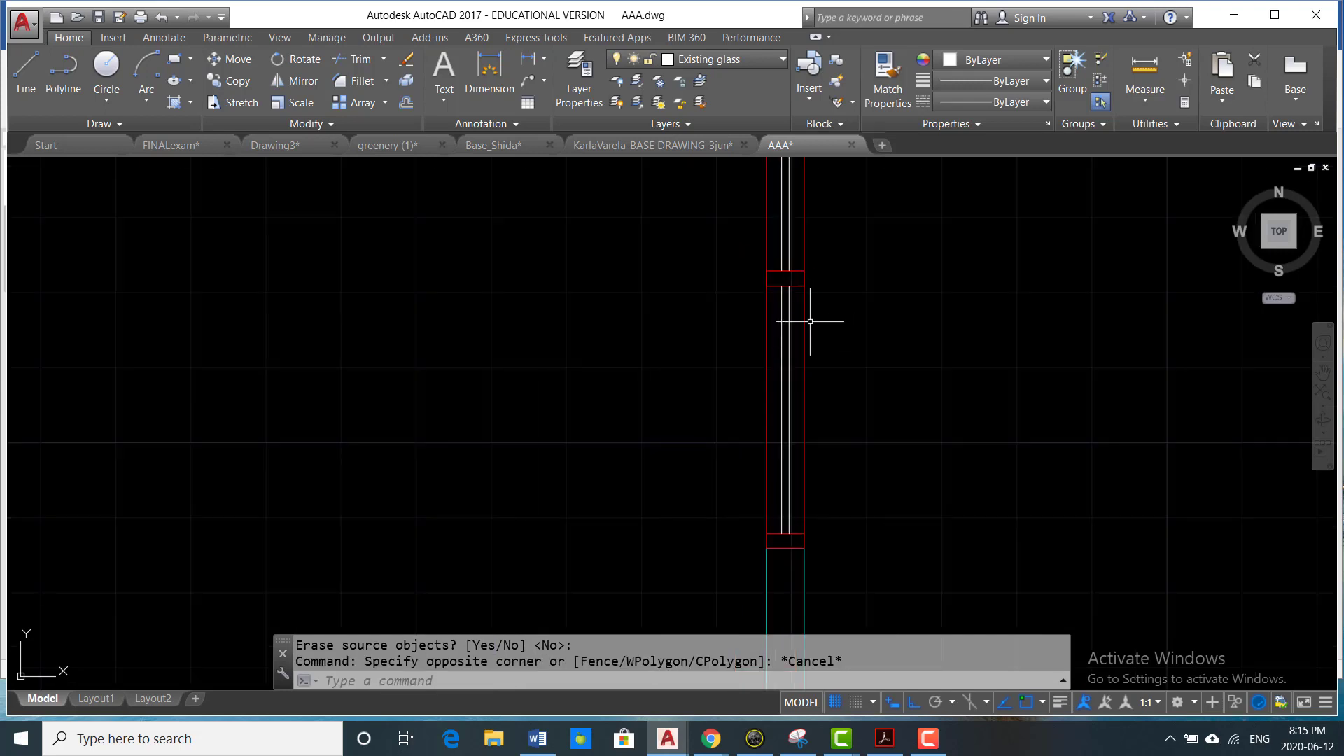
pyautogui.click(804, 322)
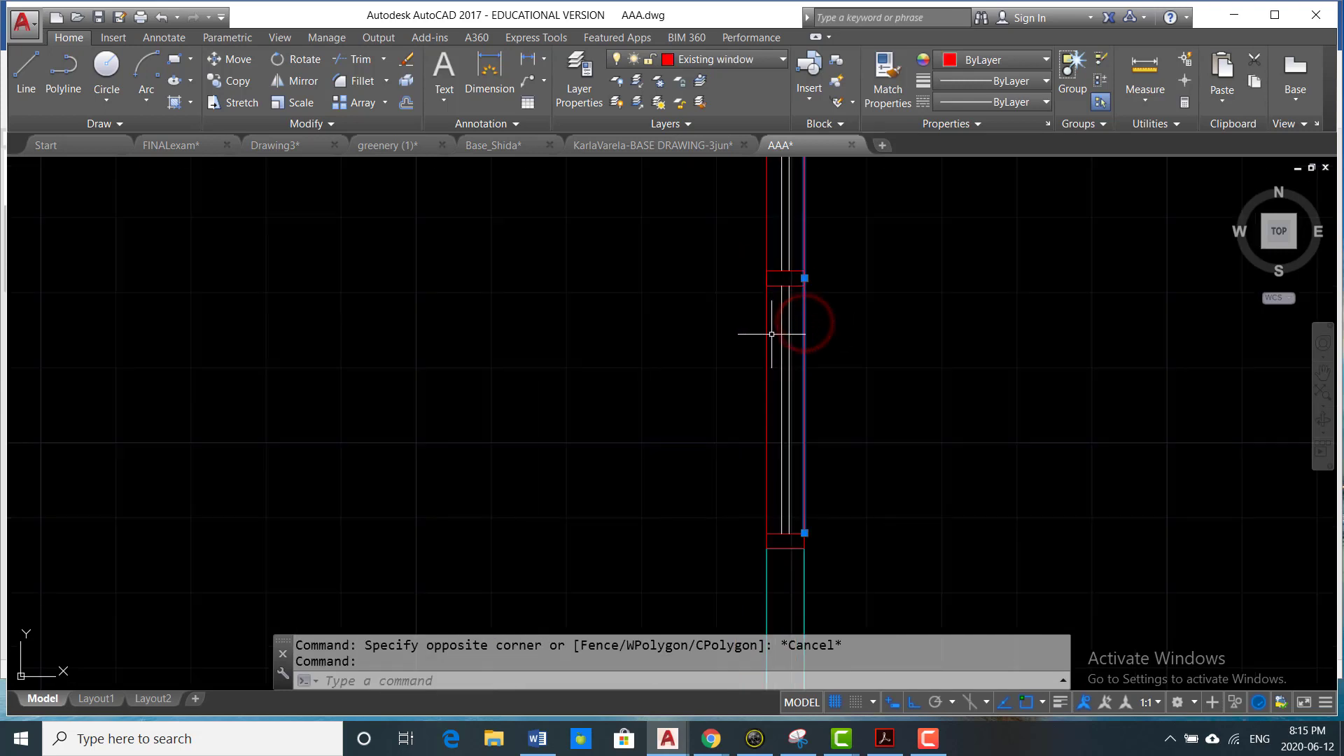
pyautogui.click(768, 333)
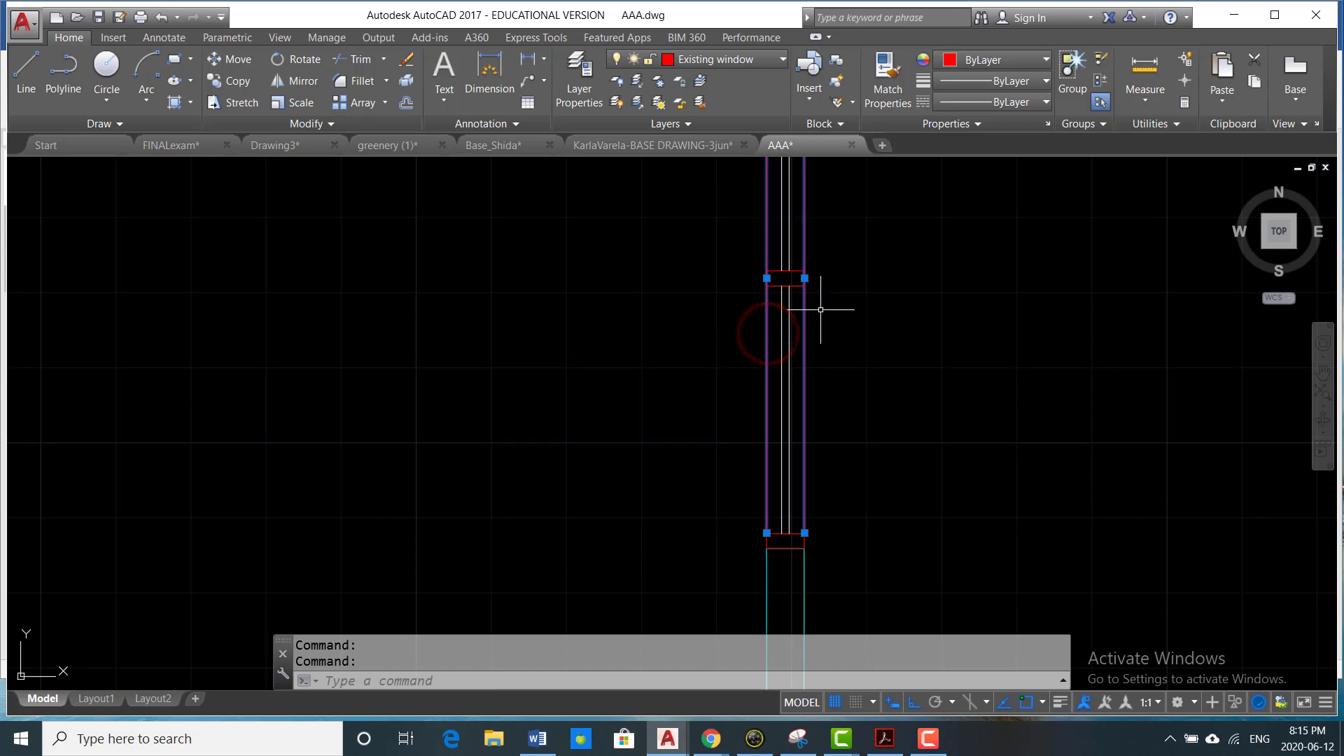
pyautogui.moveTo(920, 188); pyautogui.dragTo(903, 207, button='middle')
pyautogui.click(1022, 60)
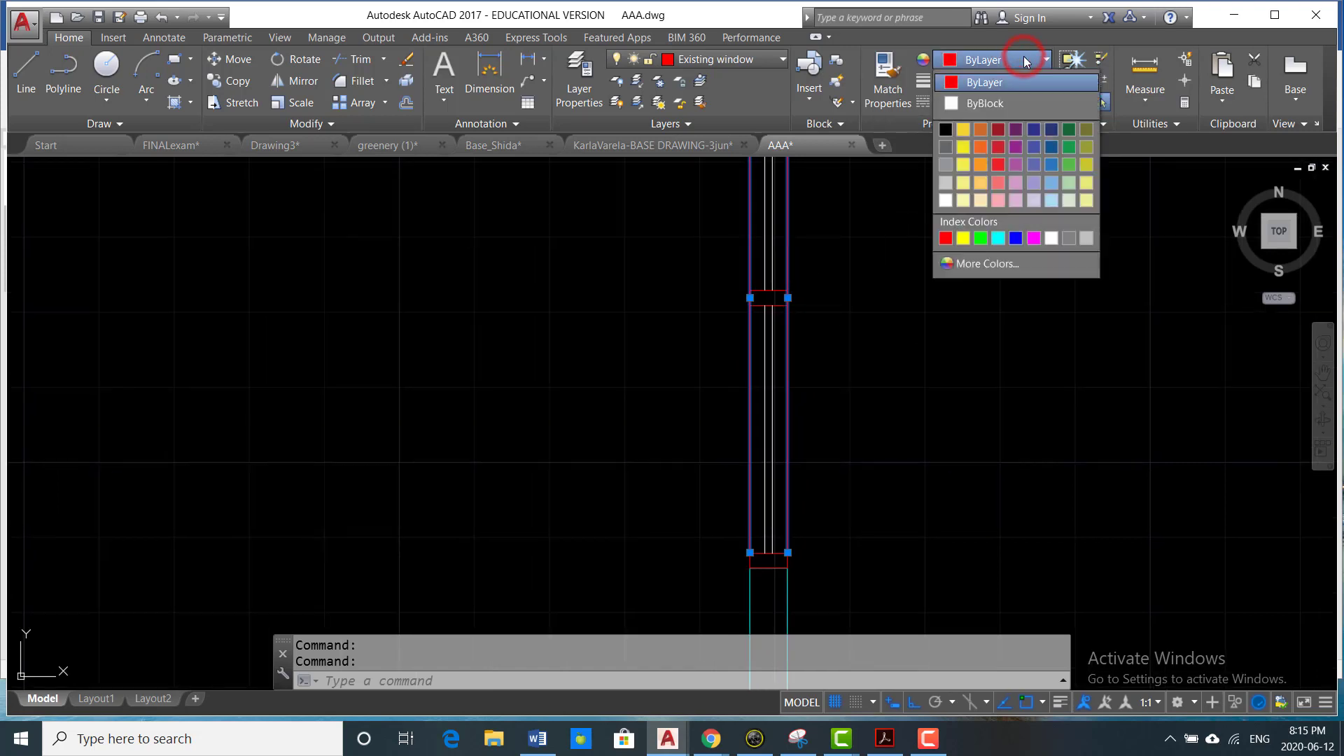
pyautogui.click(1051, 238)
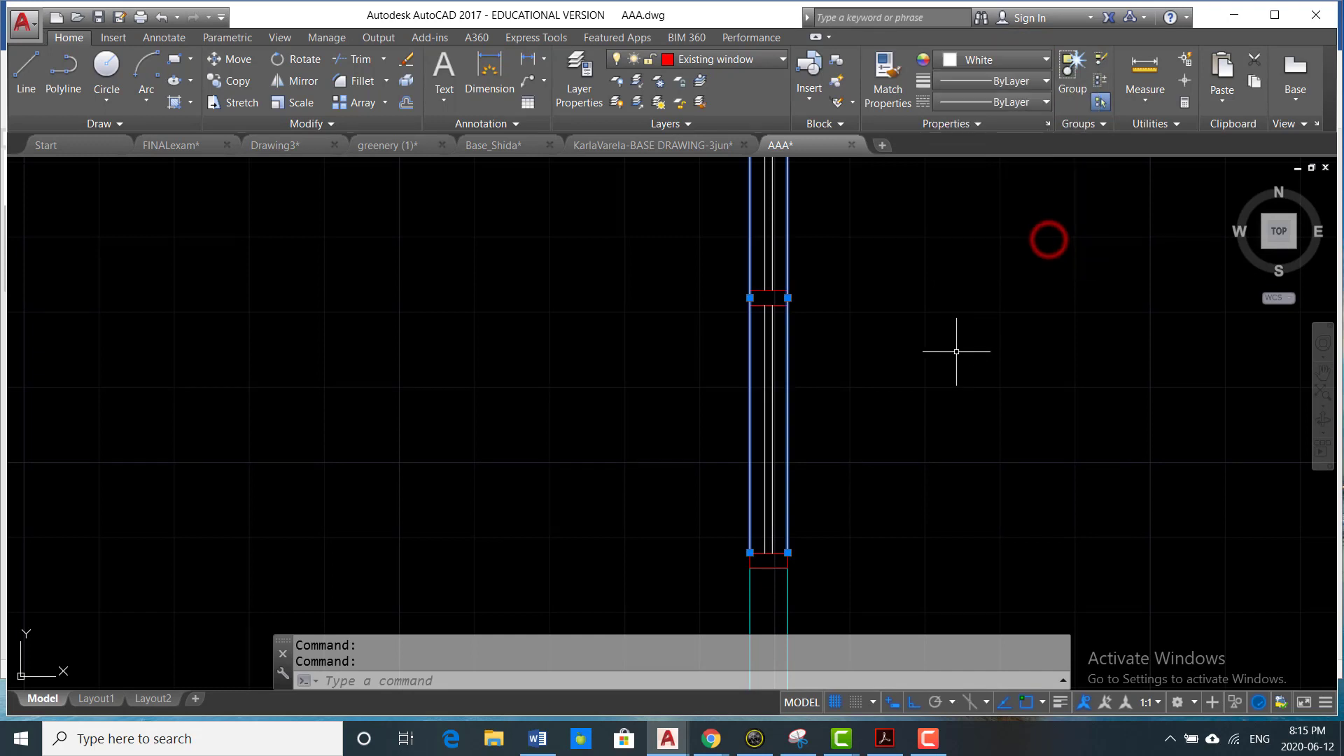
pyautogui.press('Escape')
pyautogui.scroll(-4, 925, 348)
pyautogui.scroll(4, 893, 261)
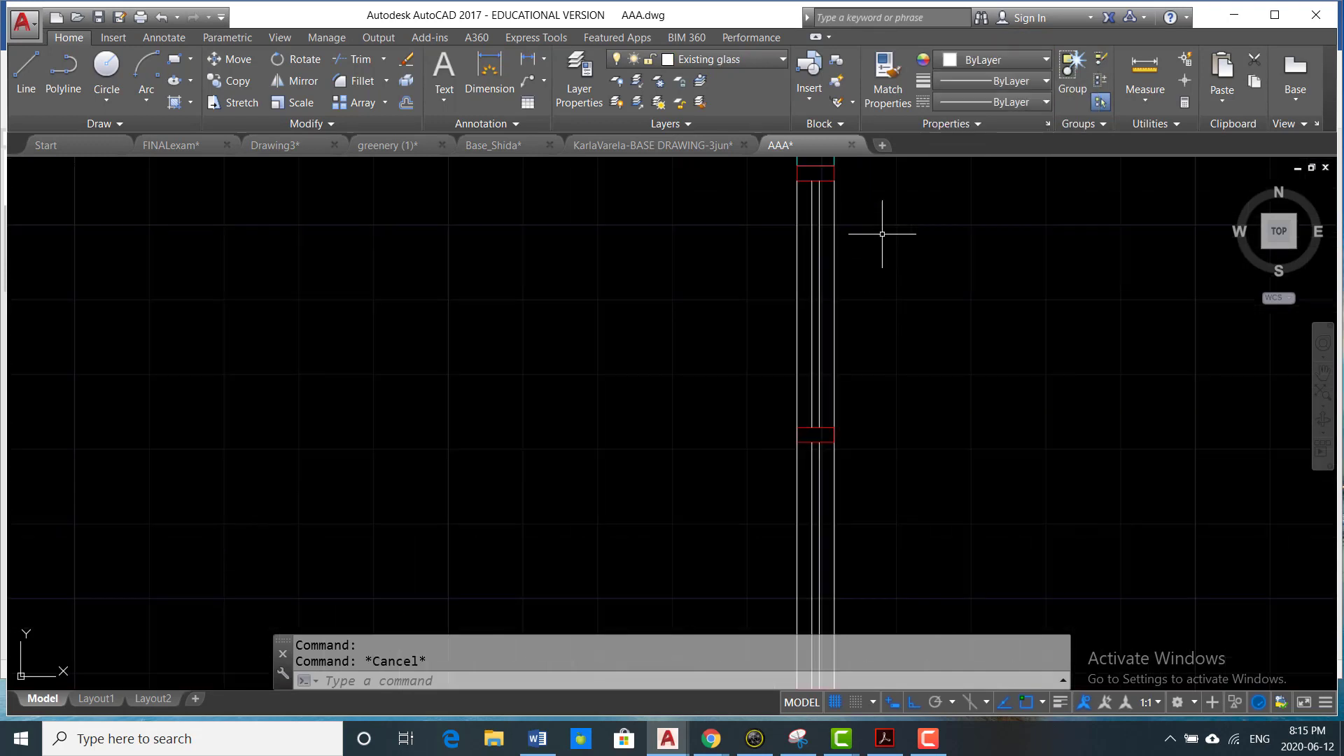
pyautogui.moveTo(900, 239); pyautogui.dragTo(888, 258, button='middle')
pyautogui.scroll(-2, 799, 250)
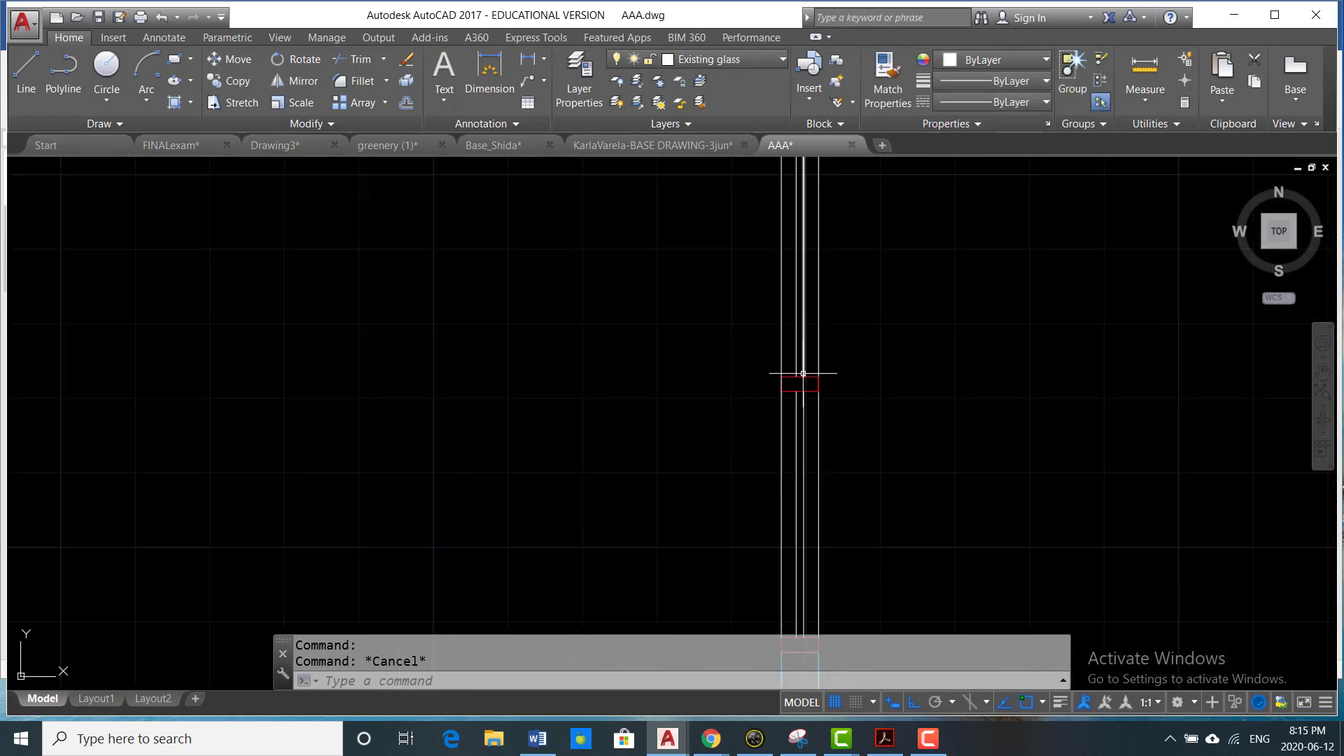
pyautogui.scroll(5, 823, 376)
pyautogui.scroll(-5, 842, 369)
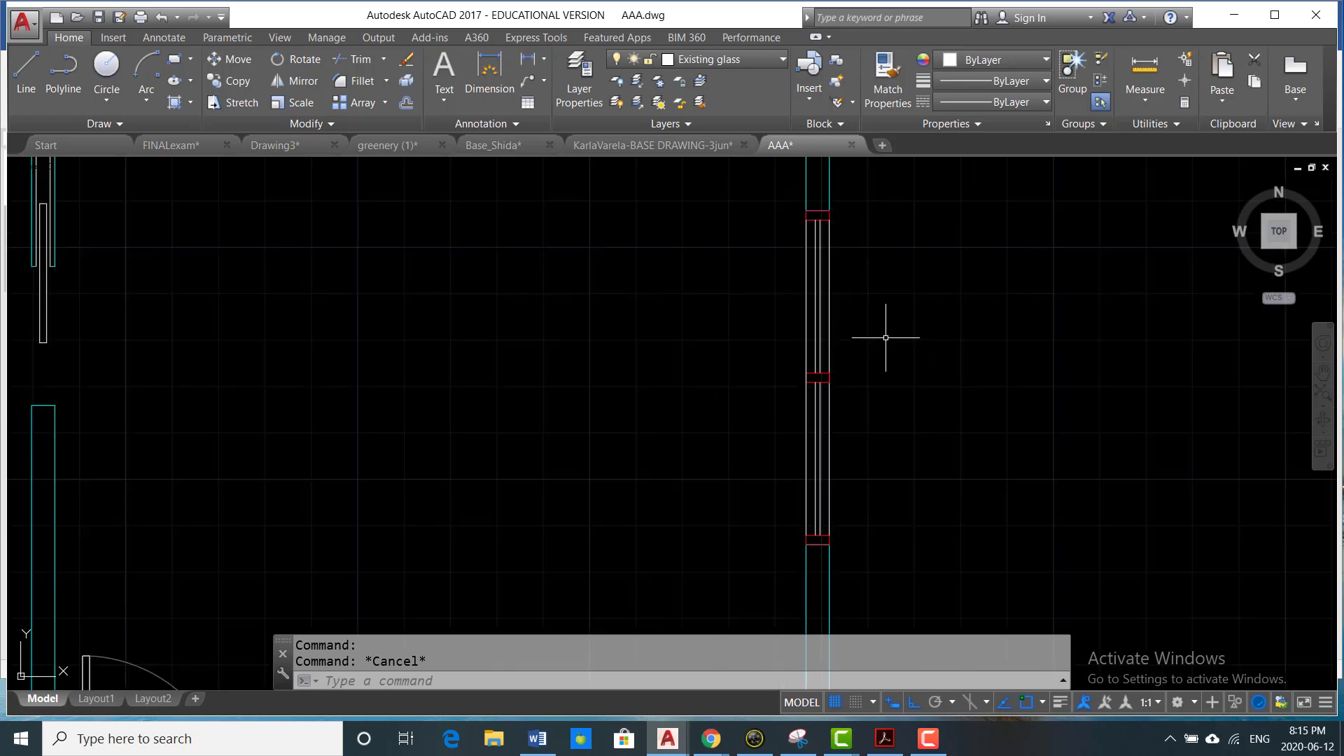
pyautogui.scroll(-6, 886, 332)
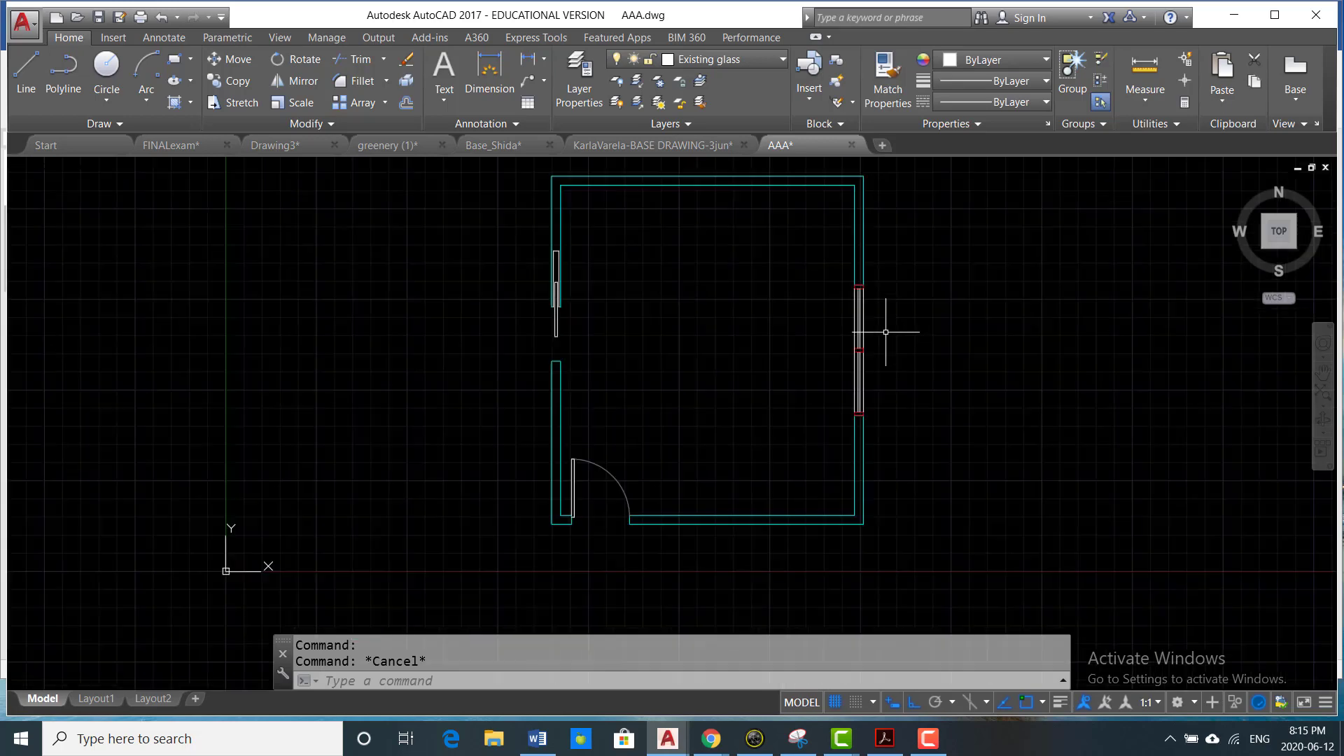